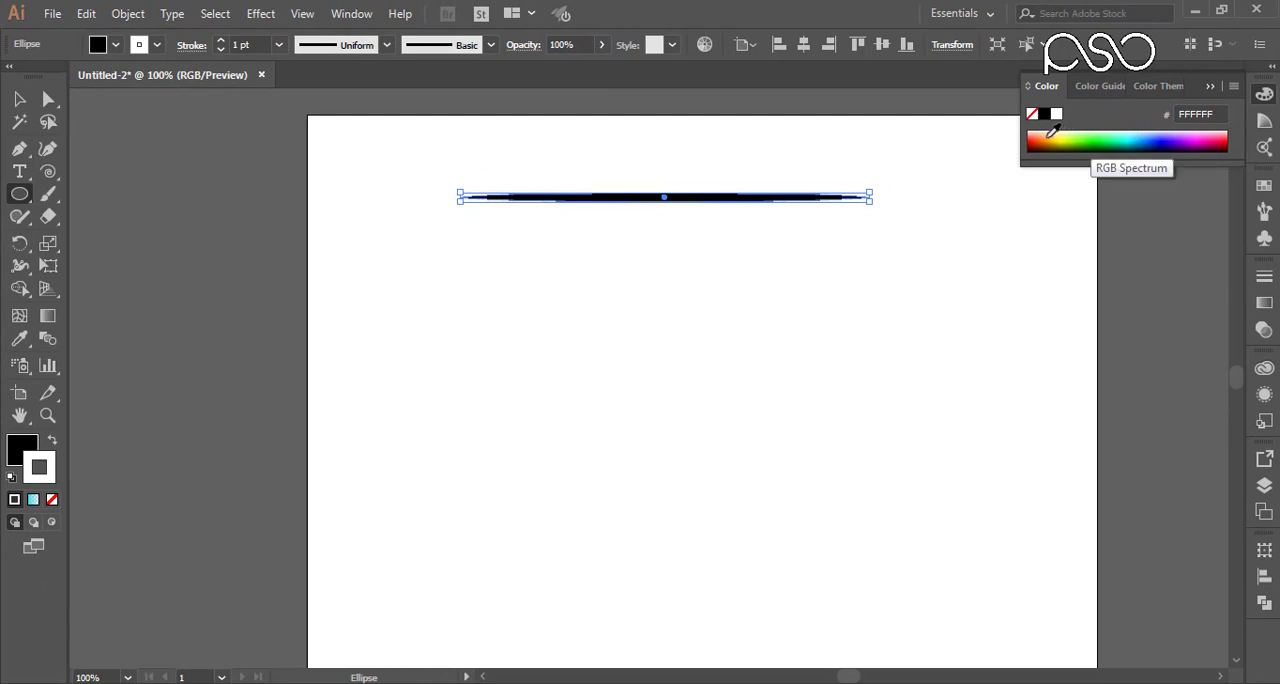
# Step: Fill the thin horizontal ellipse with orange FF902A and remove its stroke
pyautogui.click(1046, 134)
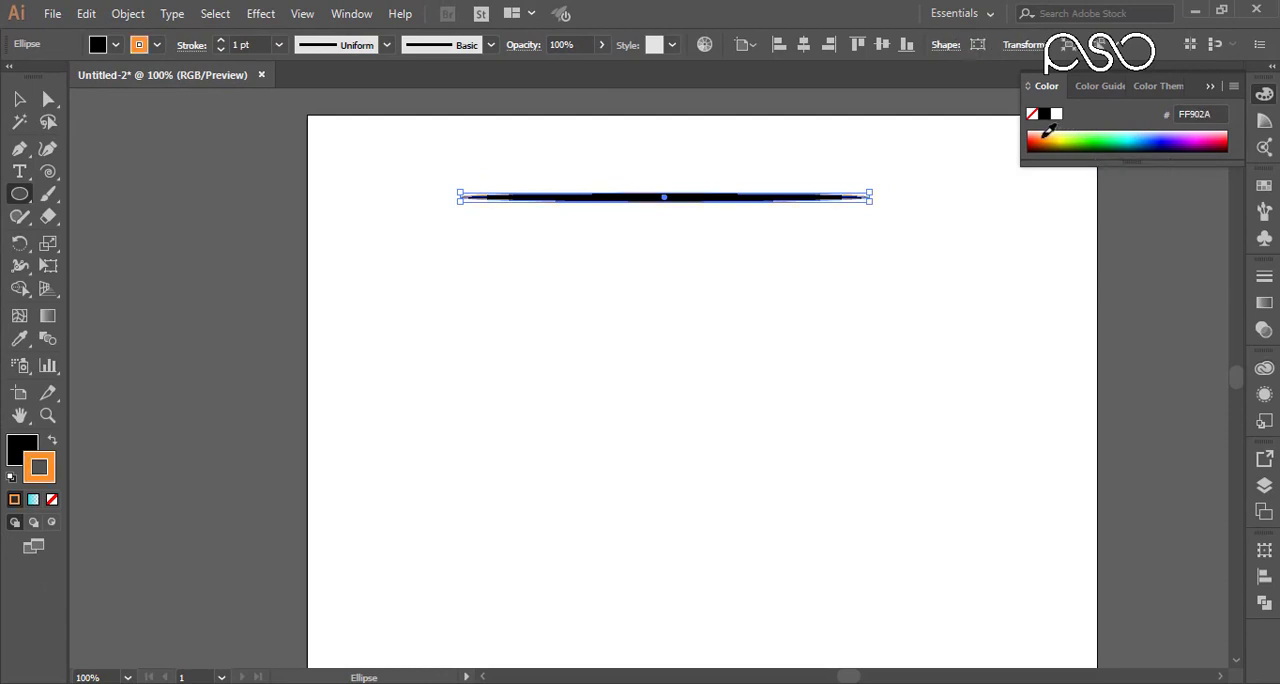
pyautogui.click(52, 441)
pyautogui.click(52, 500)
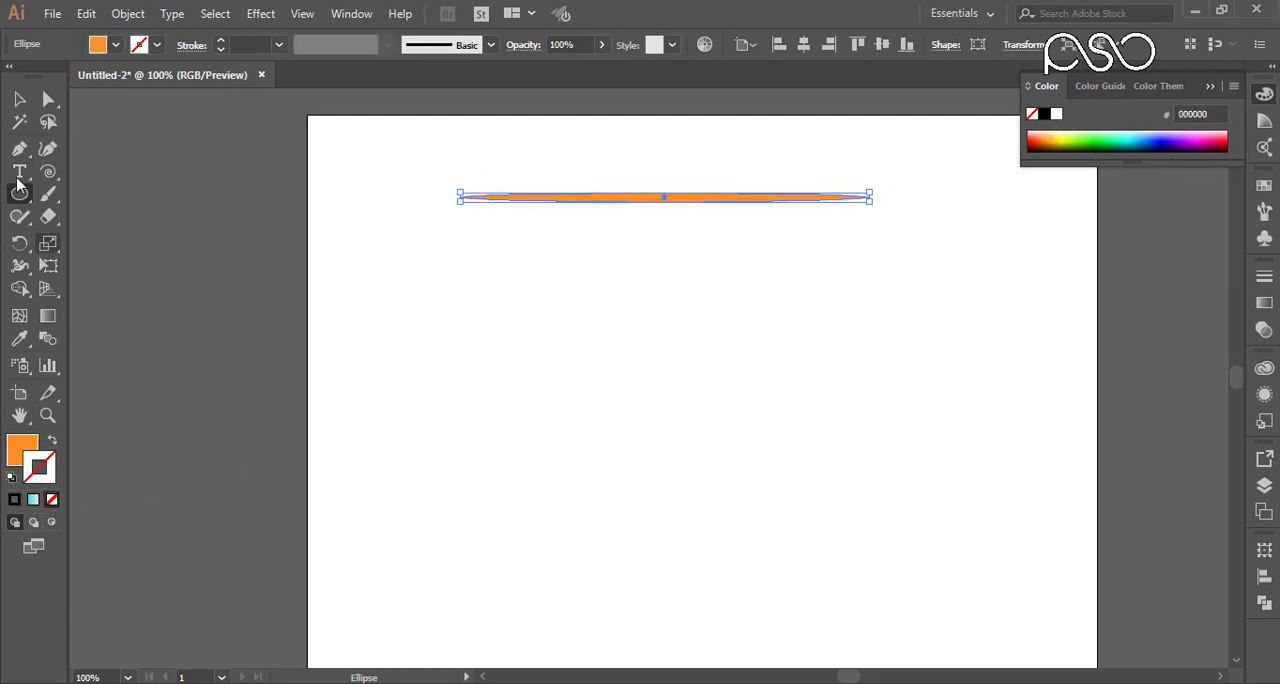
# Step: Duplicate the orange ellipse straight down near the artboard's lower part and stretch the copy upward to about twice the height
pyautogui.click(20, 100)
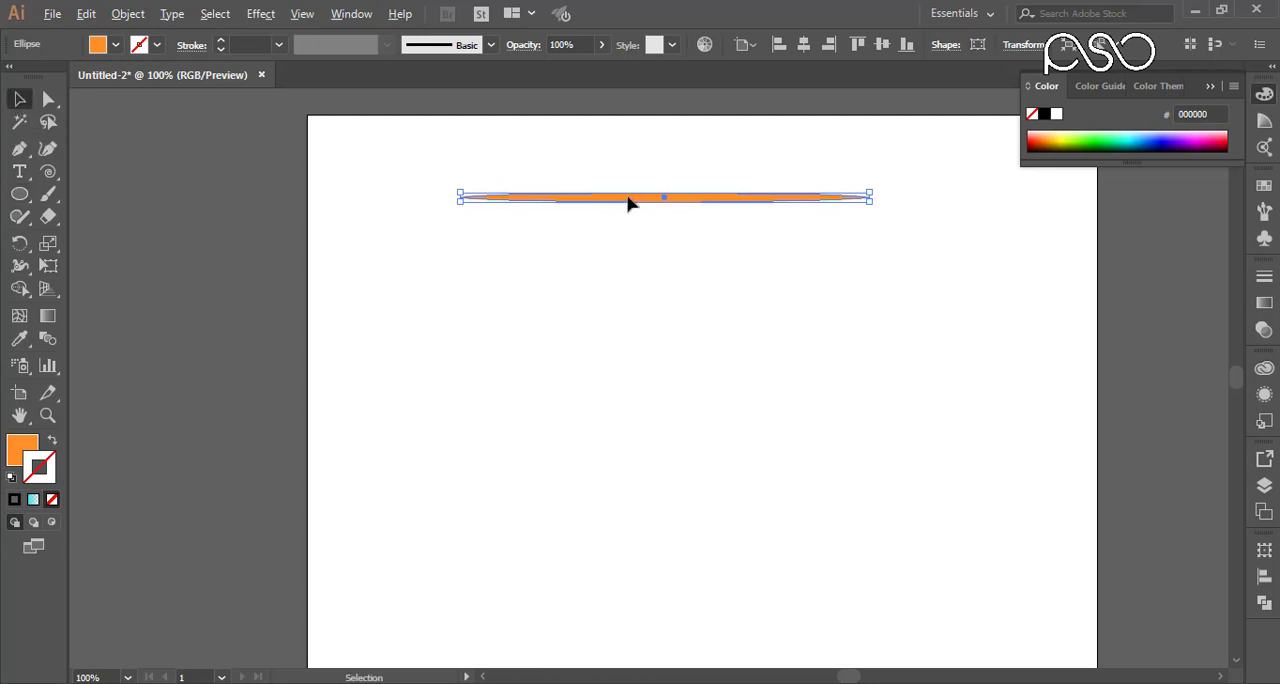
pyautogui.moveTo(629, 203); pyautogui.dragTo(634, 571)
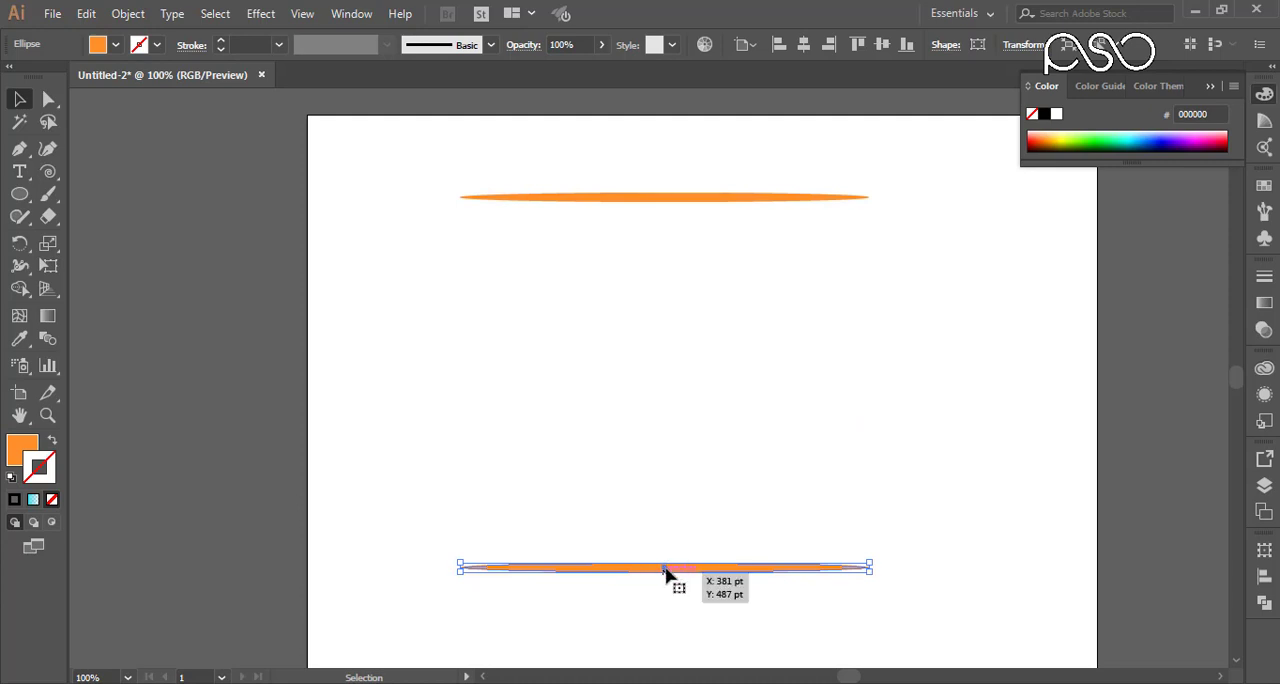
pyautogui.moveTo(665, 566); pyautogui.dragTo(665, 552)
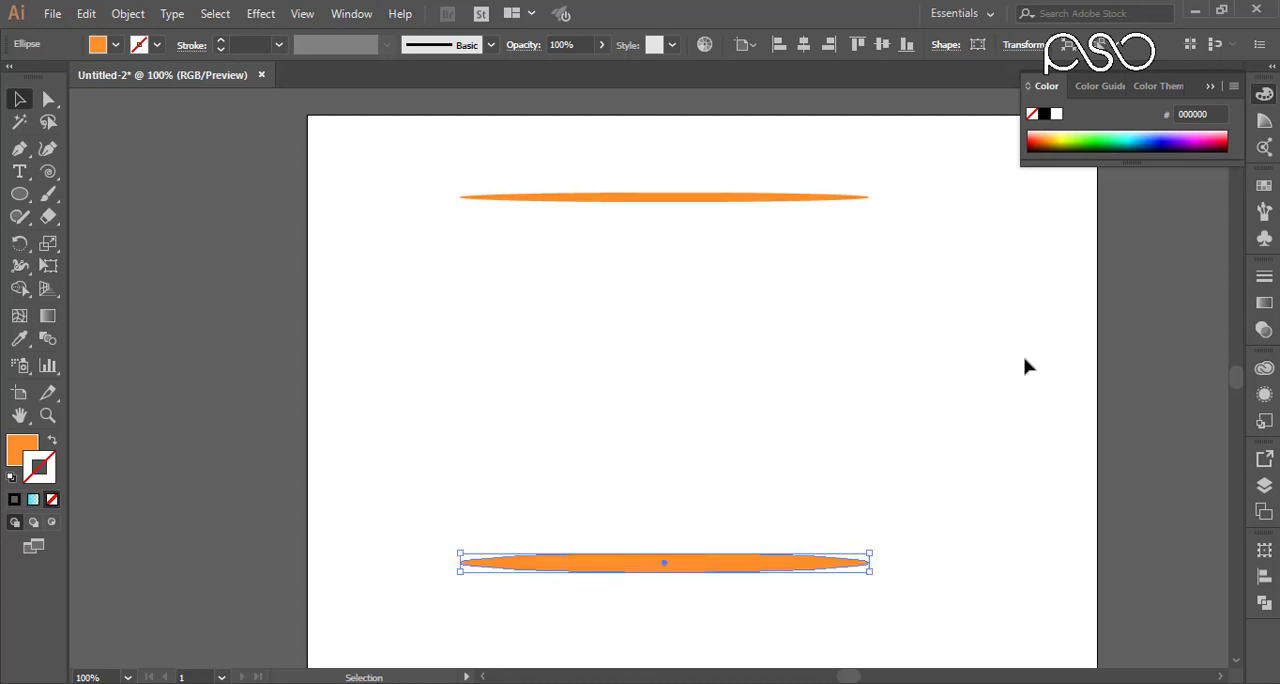
# Step: Fill the lower ellipse with yellow-green D9E900 and remove its stroke
pyautogui.click(1066, 137)
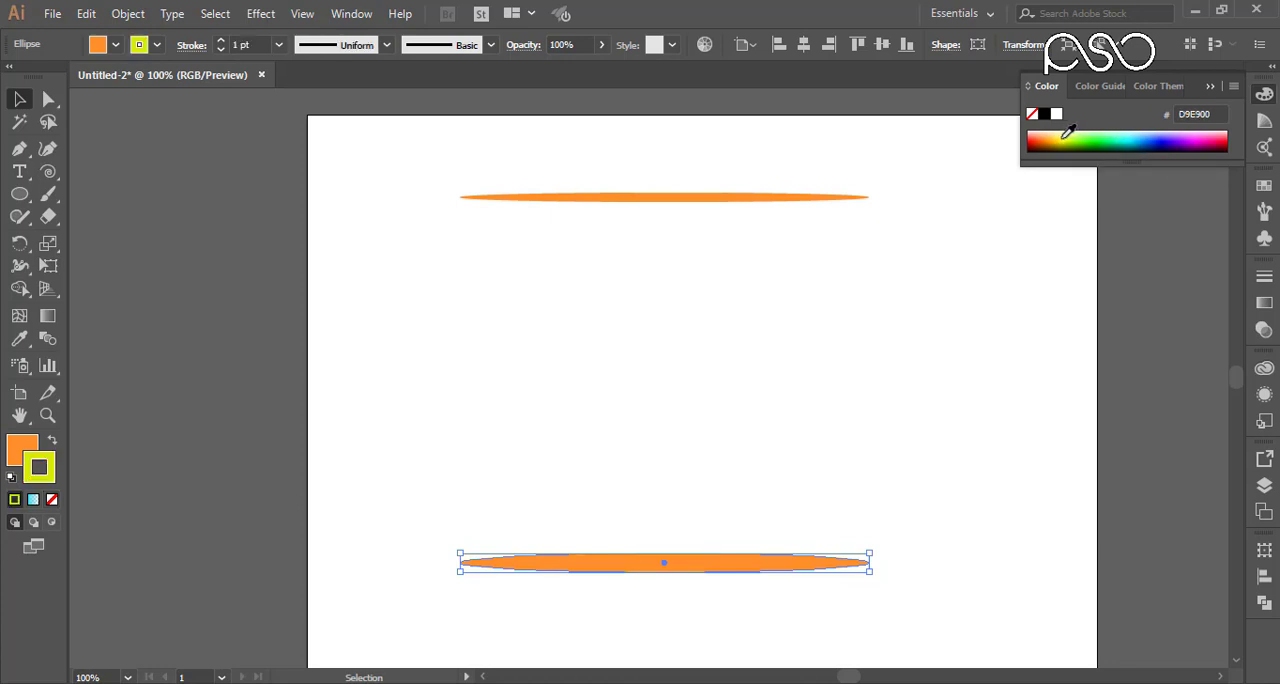
pyautogui.click(52, 441)
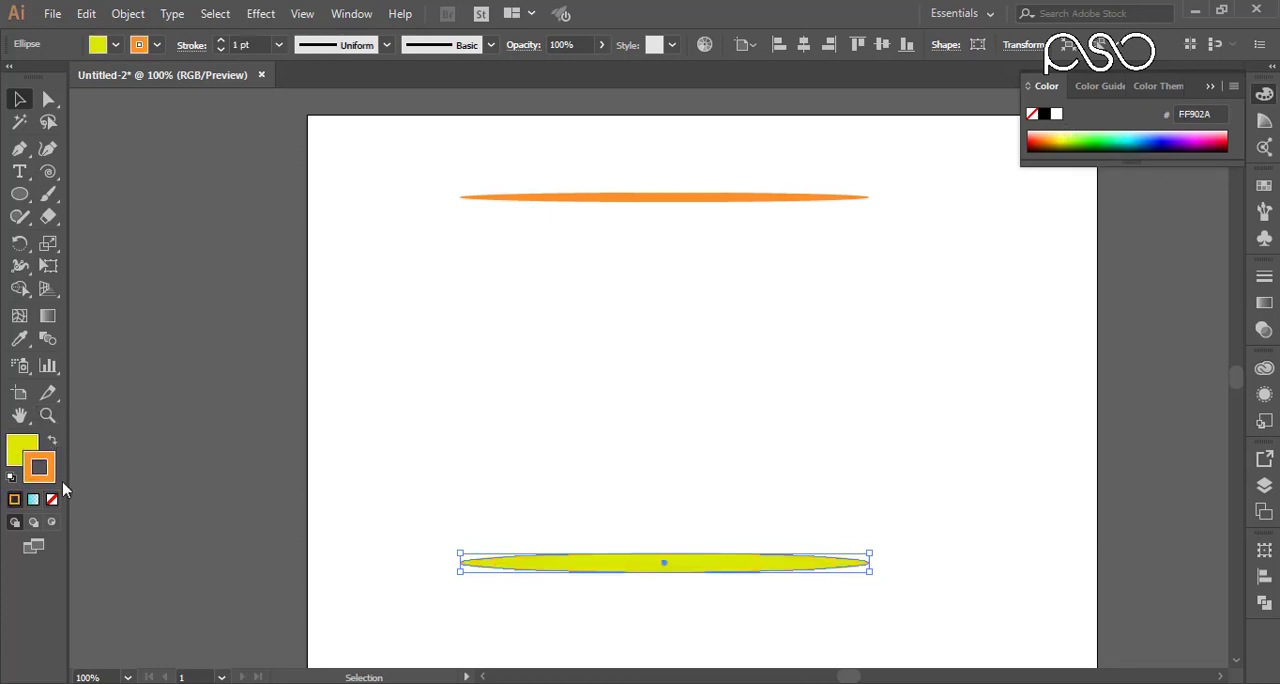
pyautogui.click(52, 499)
pyautogui.click(24, 452)
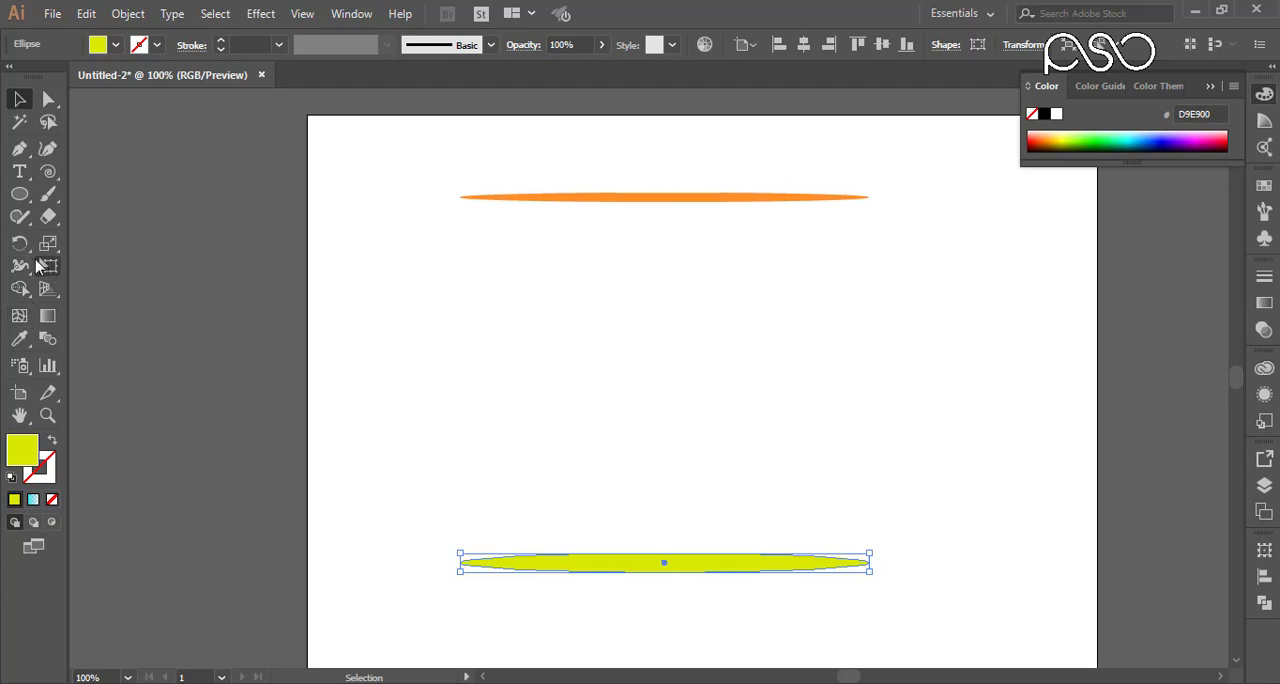
# Step: Blend the upper orange ellipse with the lower yellow-green ellipse and check the blend's edge up close
pyautogui.click(47, 338)
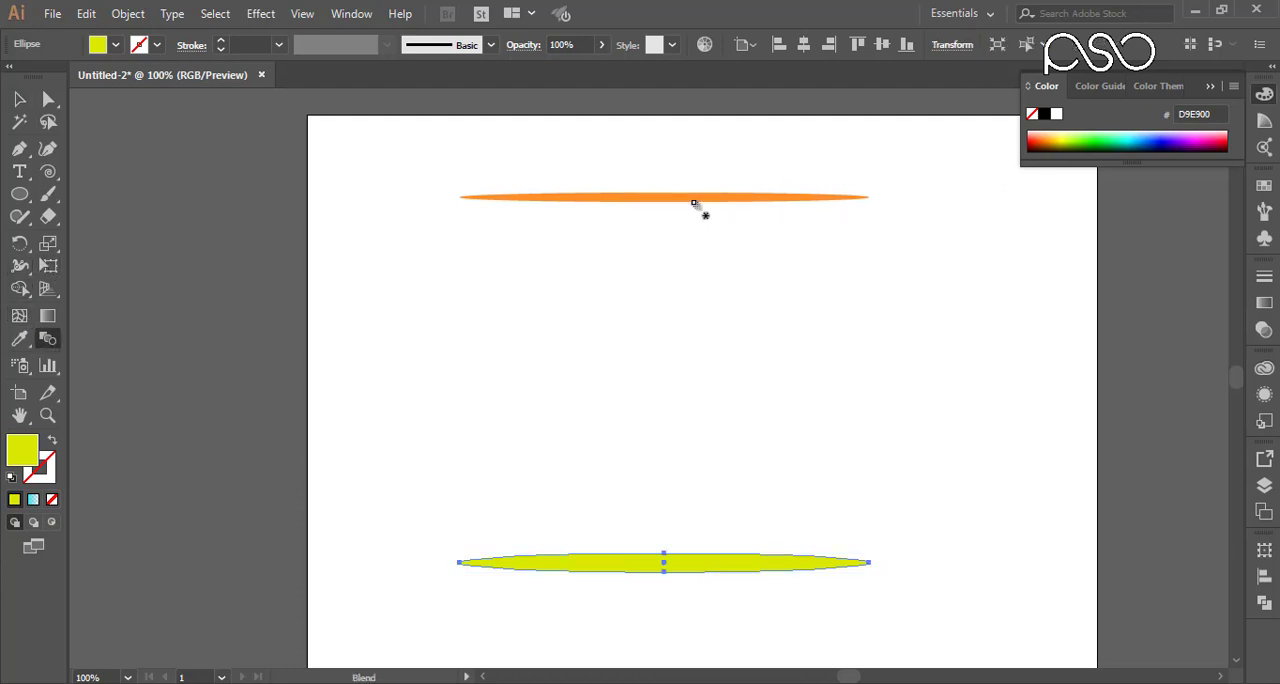
pyautogui.click(673, 201)
pyautogui.click(636, 568)
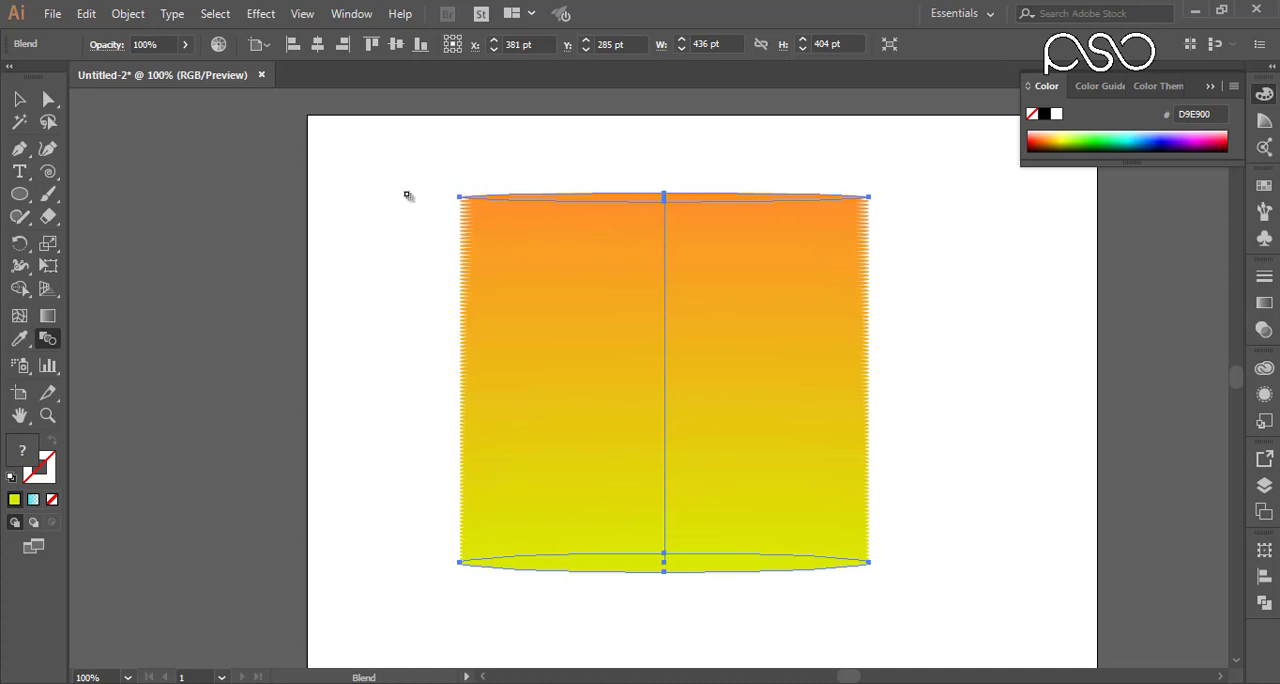
pyautogui.moveTo(407, 195); pyautogui.dragTo(543, 286)
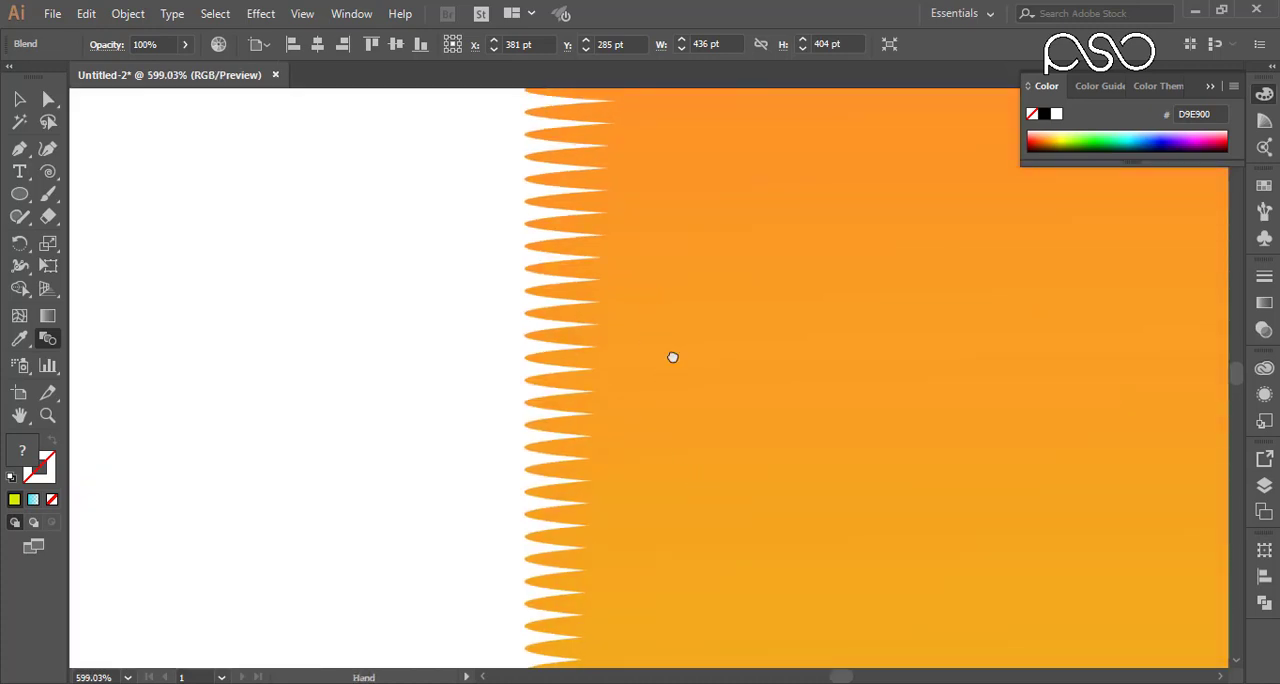
pyautogui.hotkey('ctrl', '1')
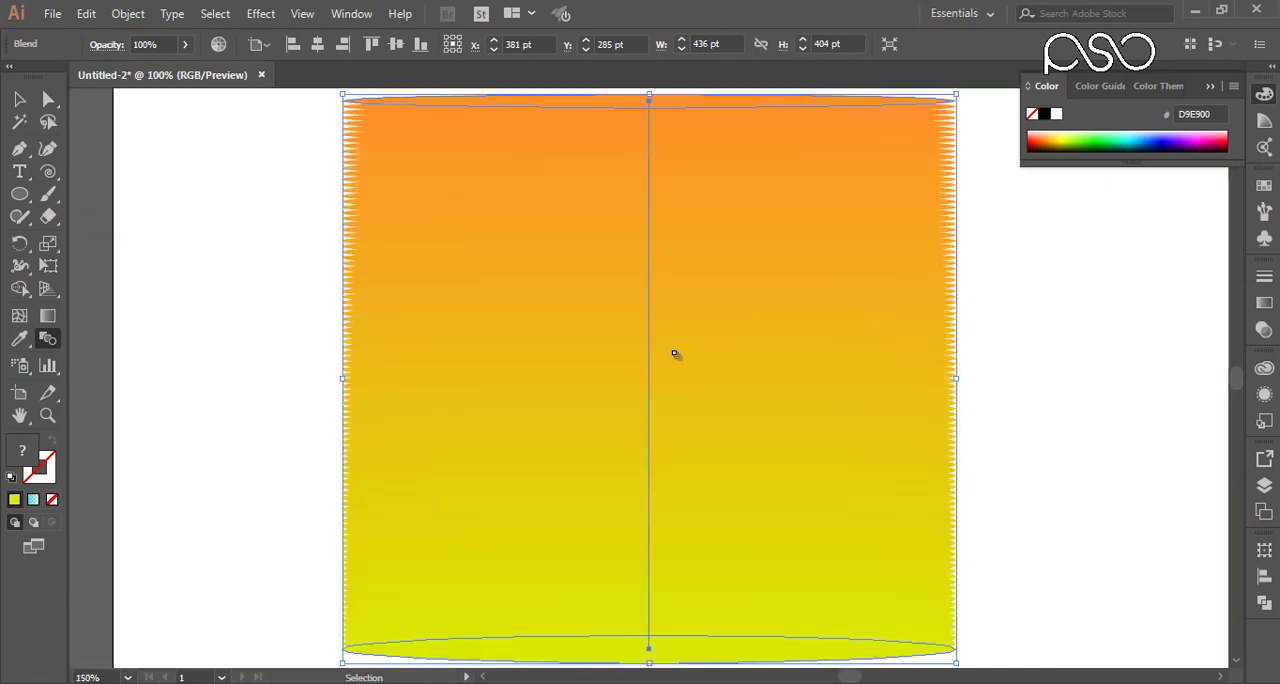
pyautogui.hotkey('ctrl', '-')
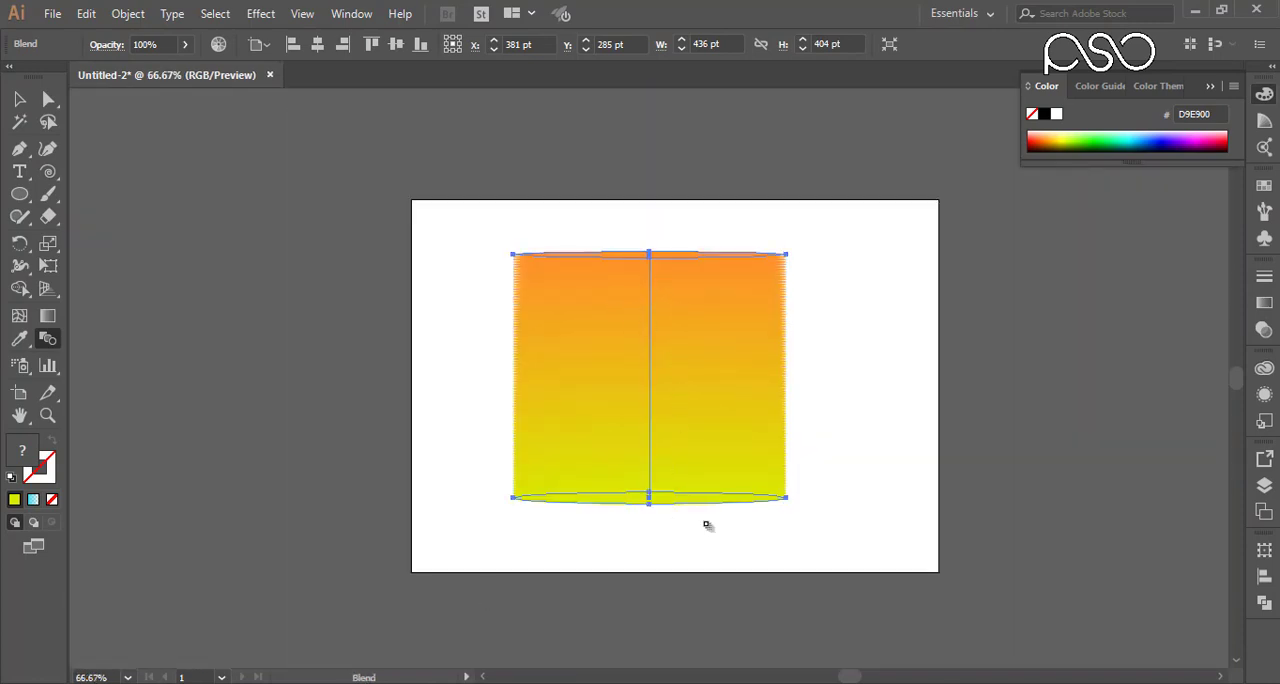
pyautogui.press('v')
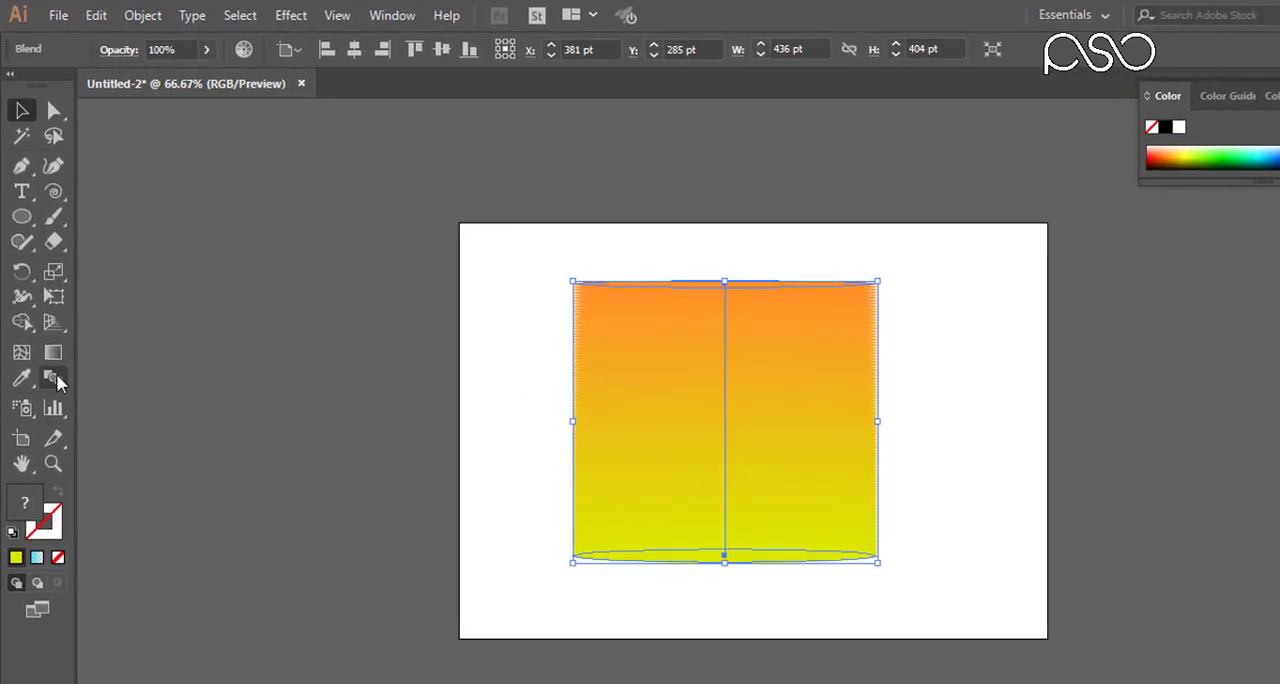
pyautogui.doubleClick(53, 375)
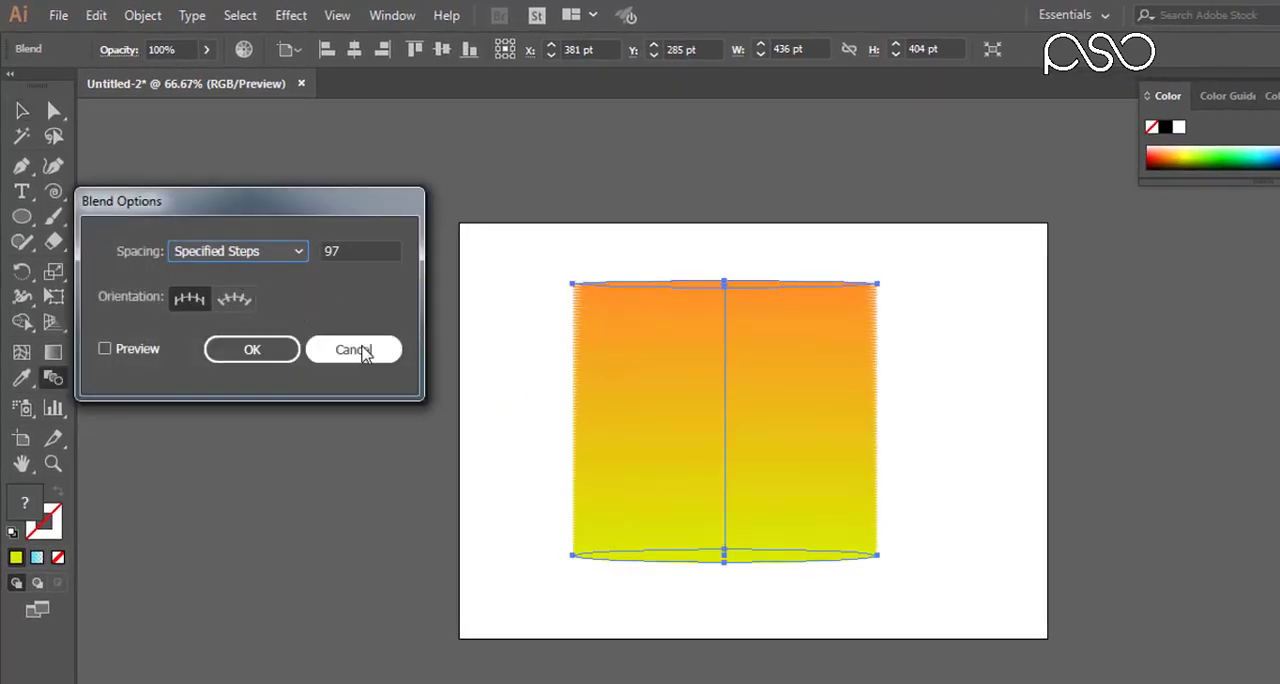
pyautogui.click(352, 349)
# Step: Open the blend's options, enable the preview and set the spacing to Smooth Color
pyautogui.click(145, 15)
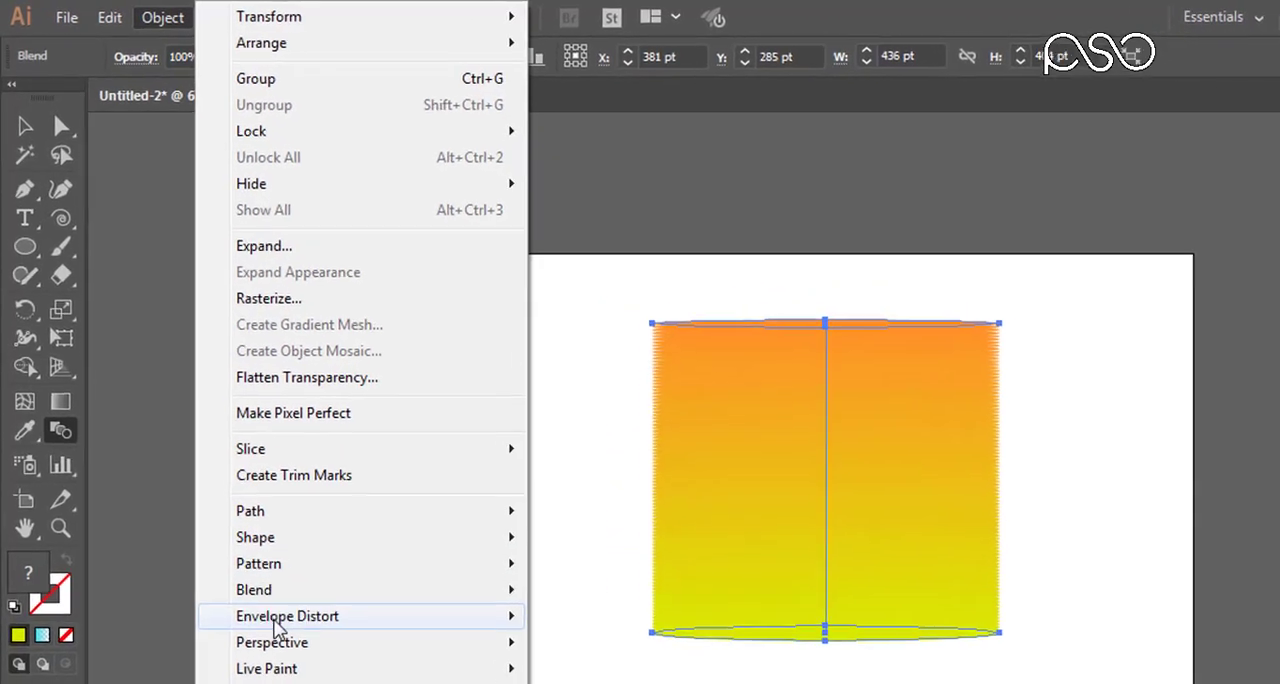
pyautogui.moveTo(250, 518)
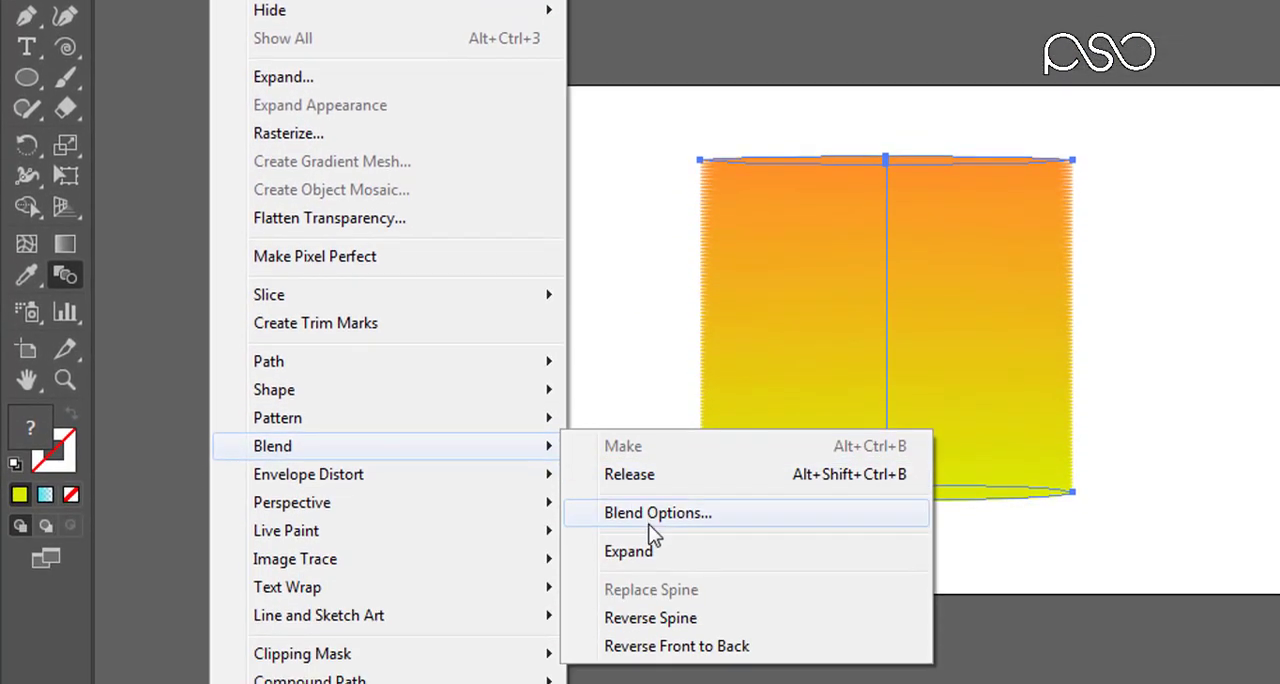
pyautogui.click(634, 525)
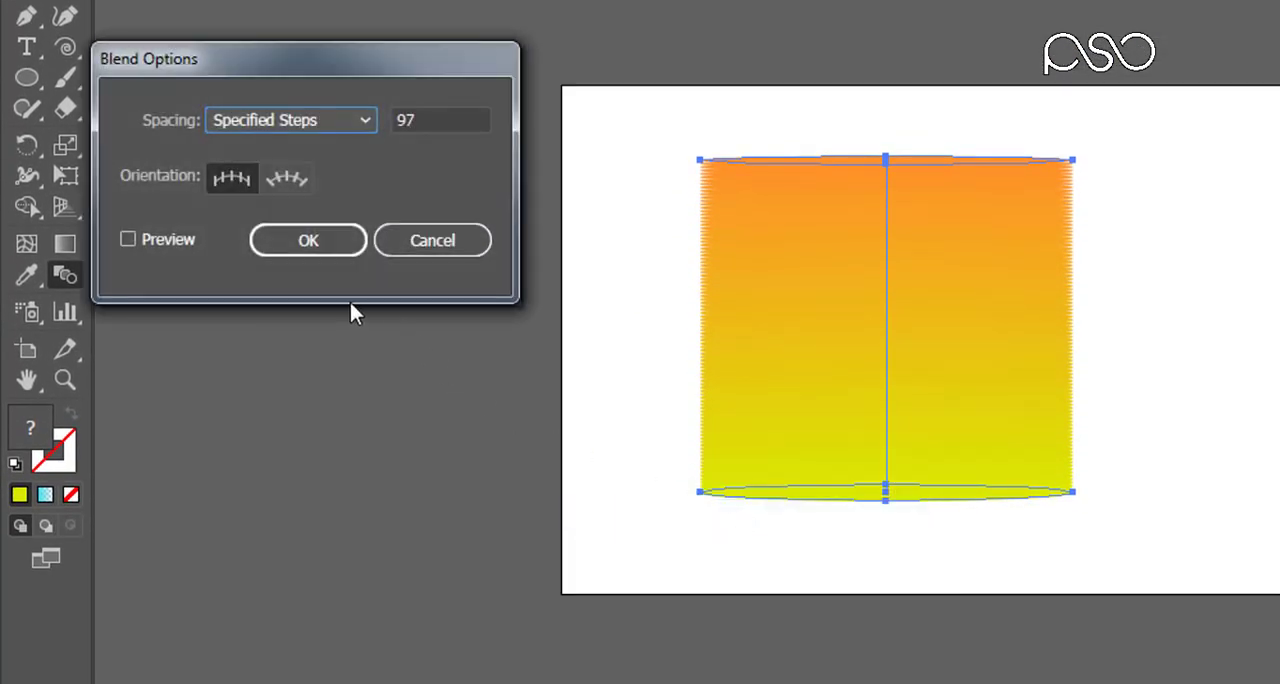
pyautogui.click(159, 239)
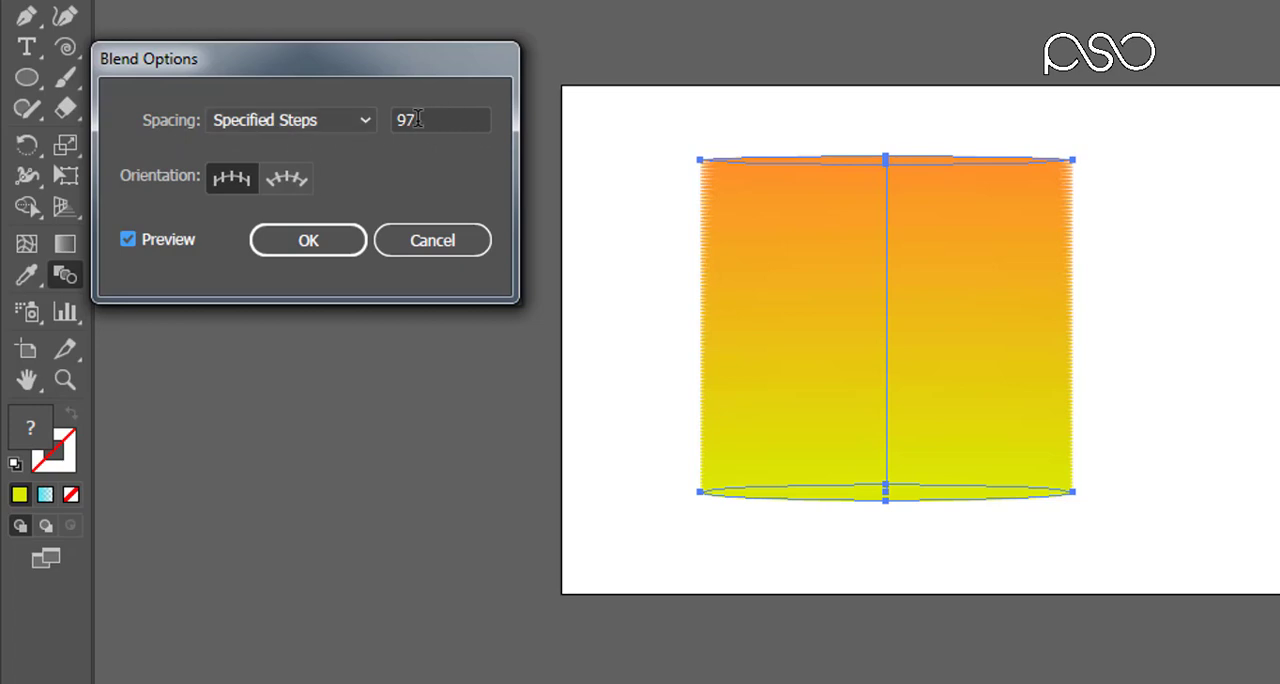
pyautogui.click(365, 117)
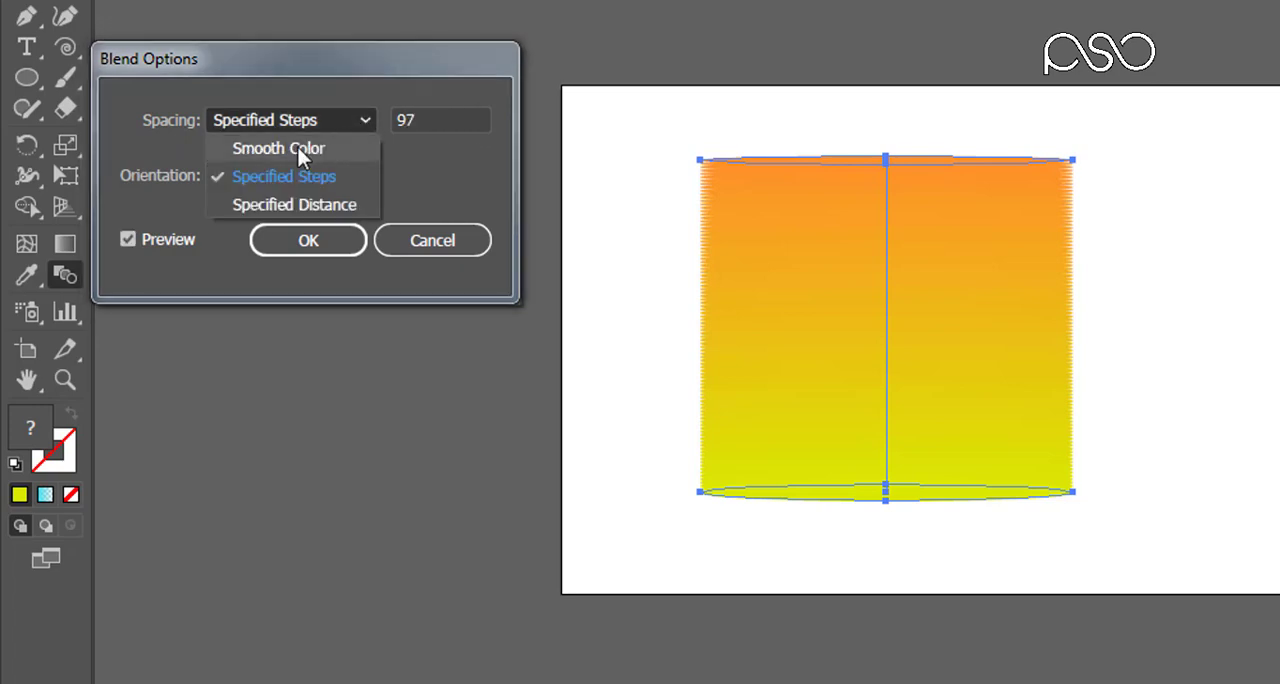
pyautogui.click(268, 144)
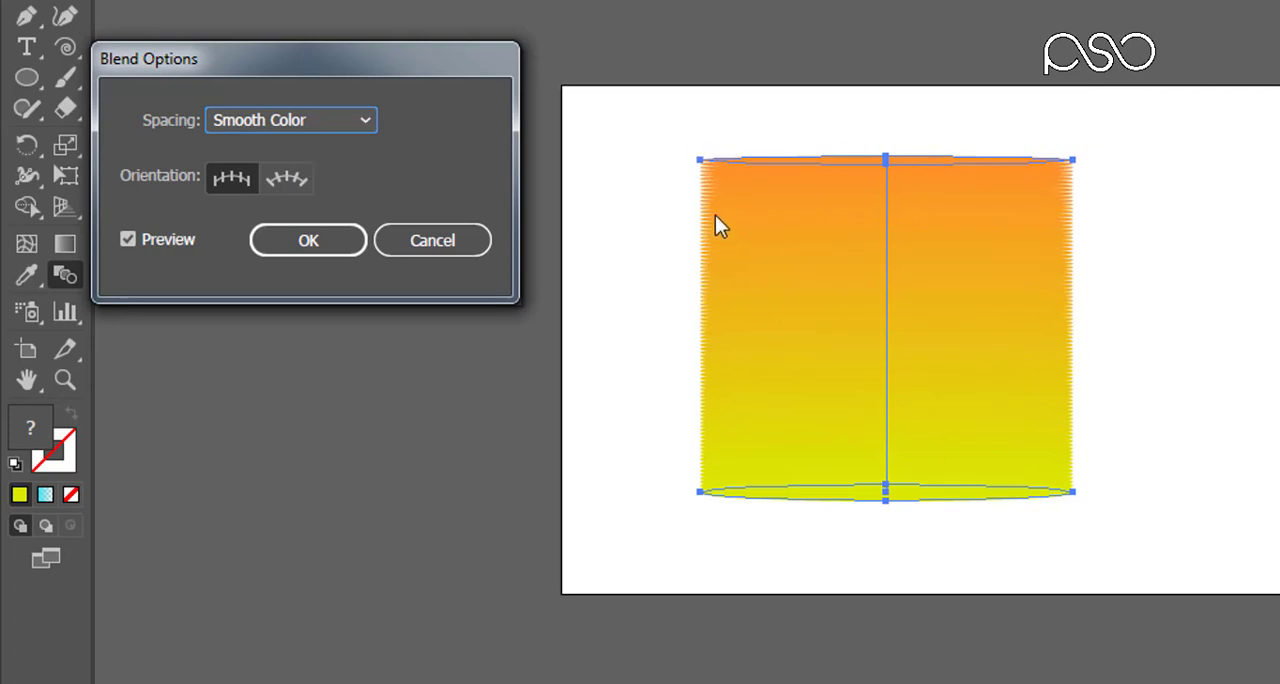
# Step: Set the blend spacing to Specified Steps with 50 steps and refresh the preview
pyautogui.click(331, 119)
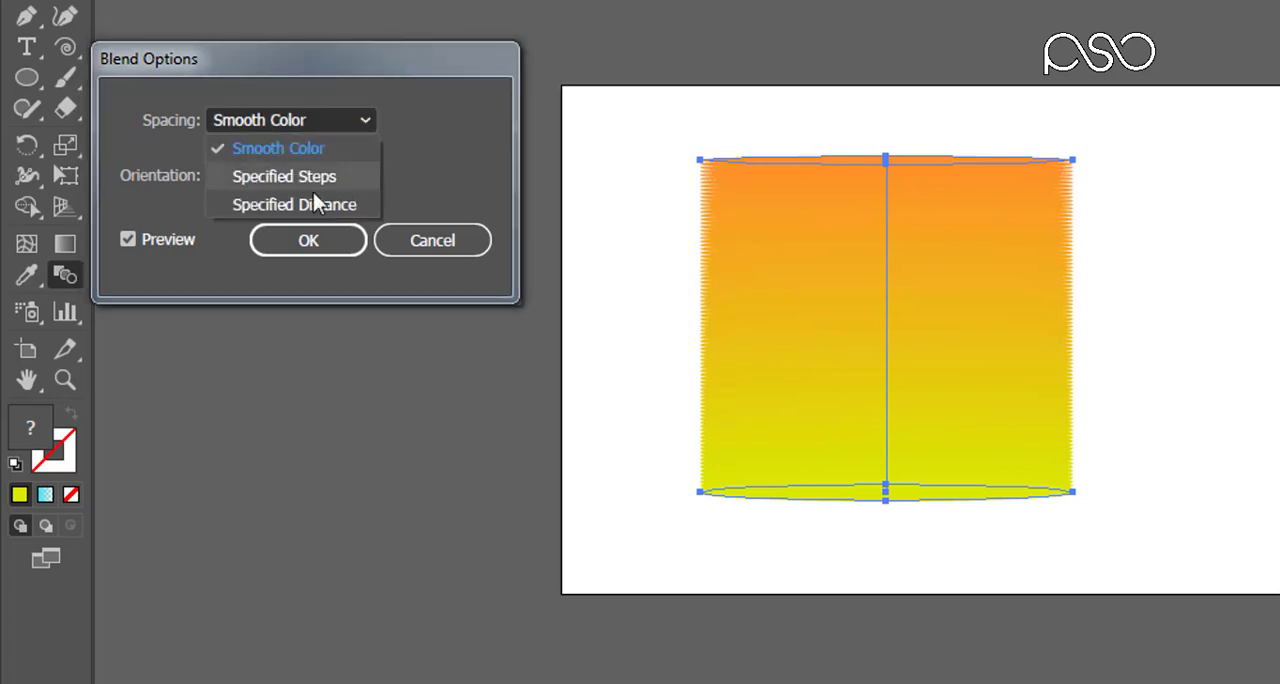
pyautogui.click(271, 178)
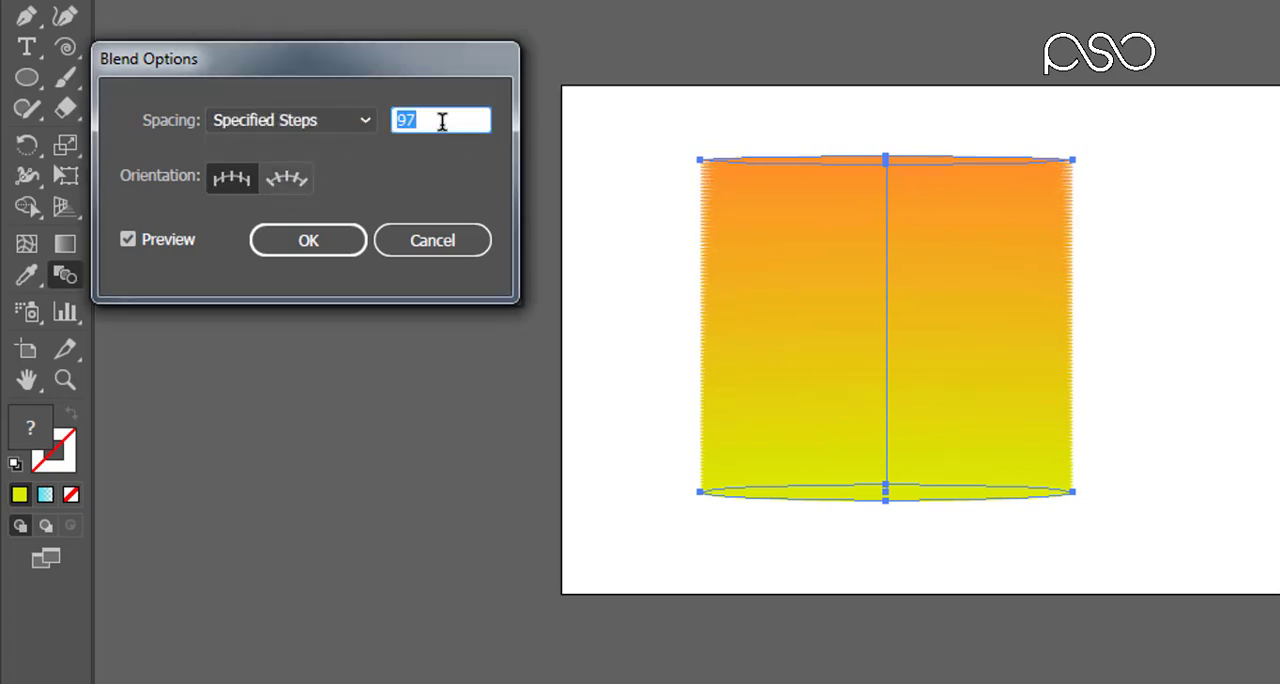
pyautogui.write('50')
pyautogui.click(158, 245)
pyautogui.click(158, 239)
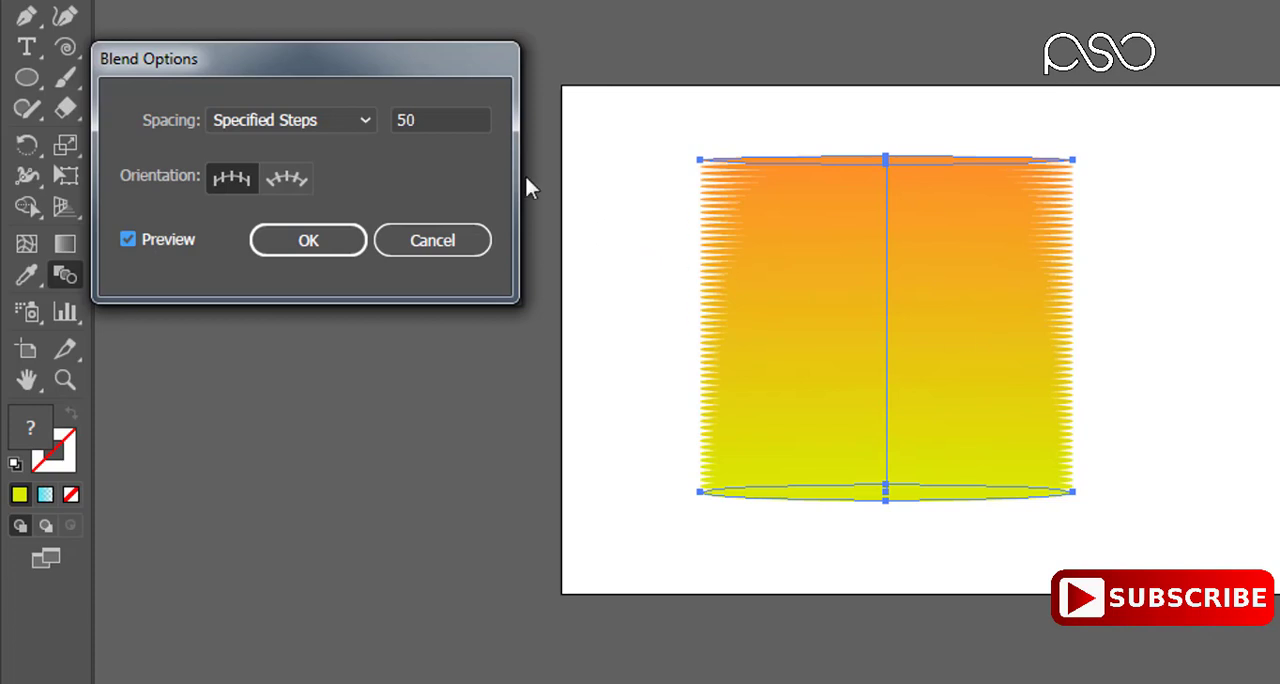
# Step: Reduce the blend to 20 specified steps and refresh the preview
pyautogui.moveTo(484, 121); pyautogui.dragTo(368, 133)
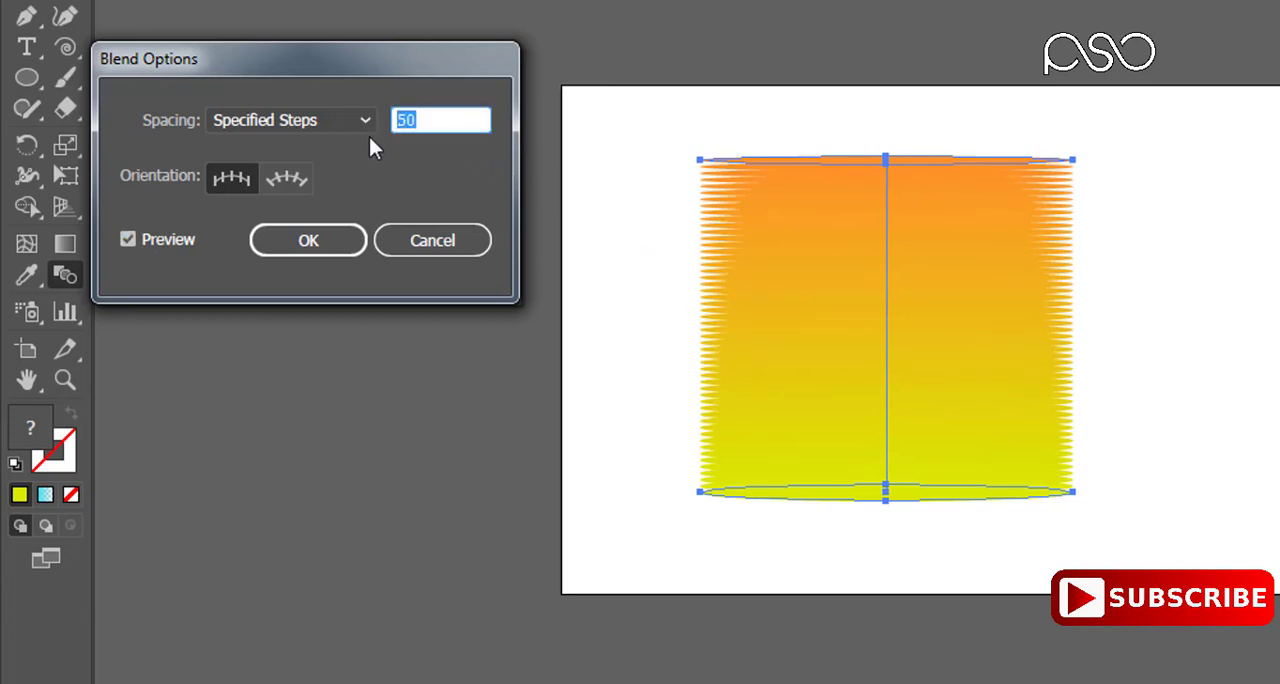
pyautogui.write('20')
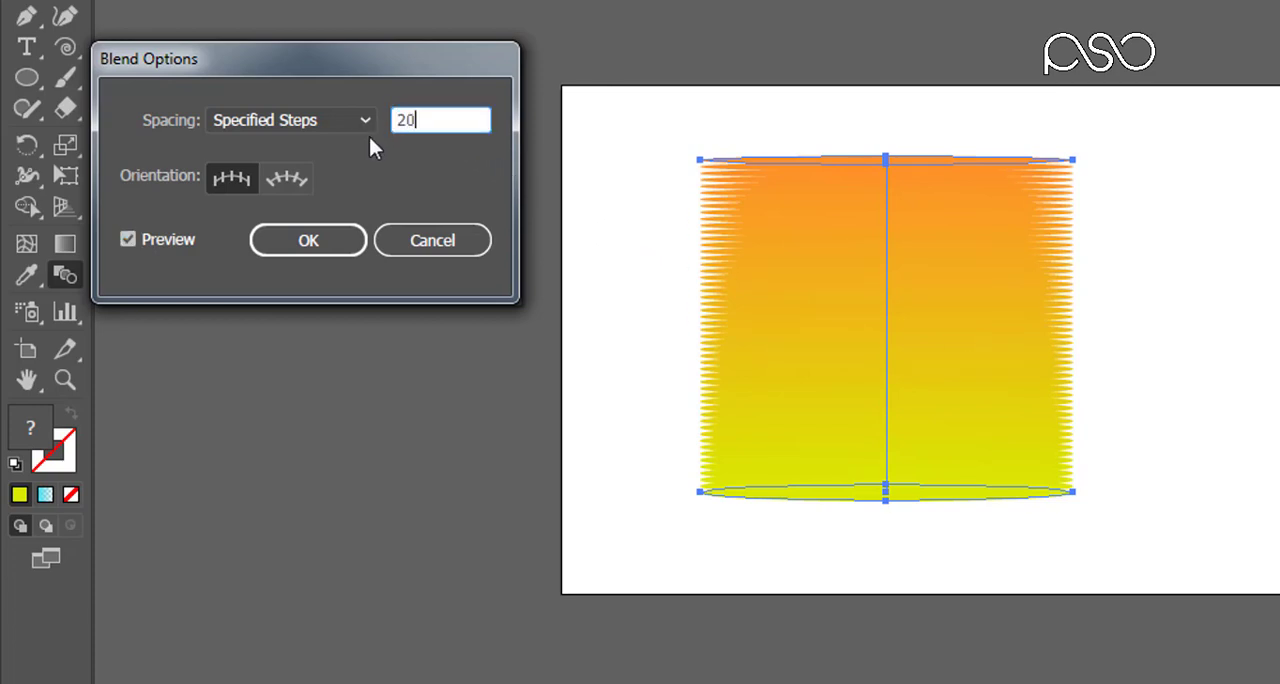
pyautogui.click(166, 240)
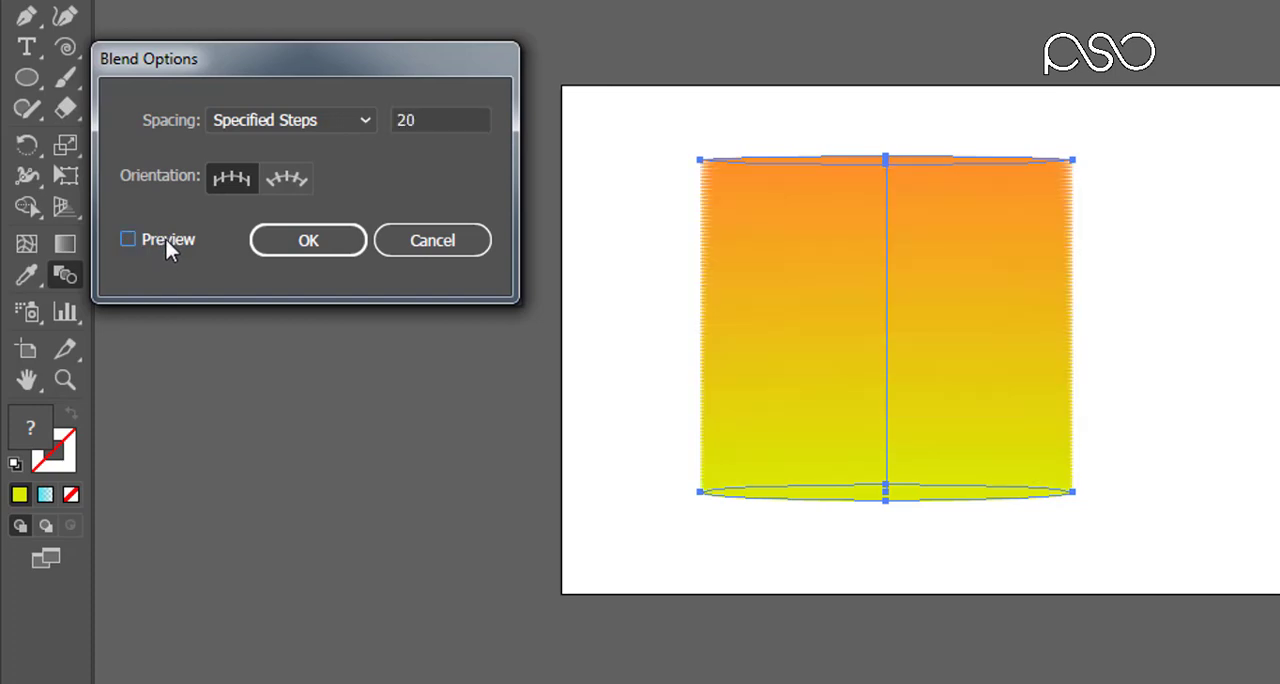
pyautogui.click(166, 240)
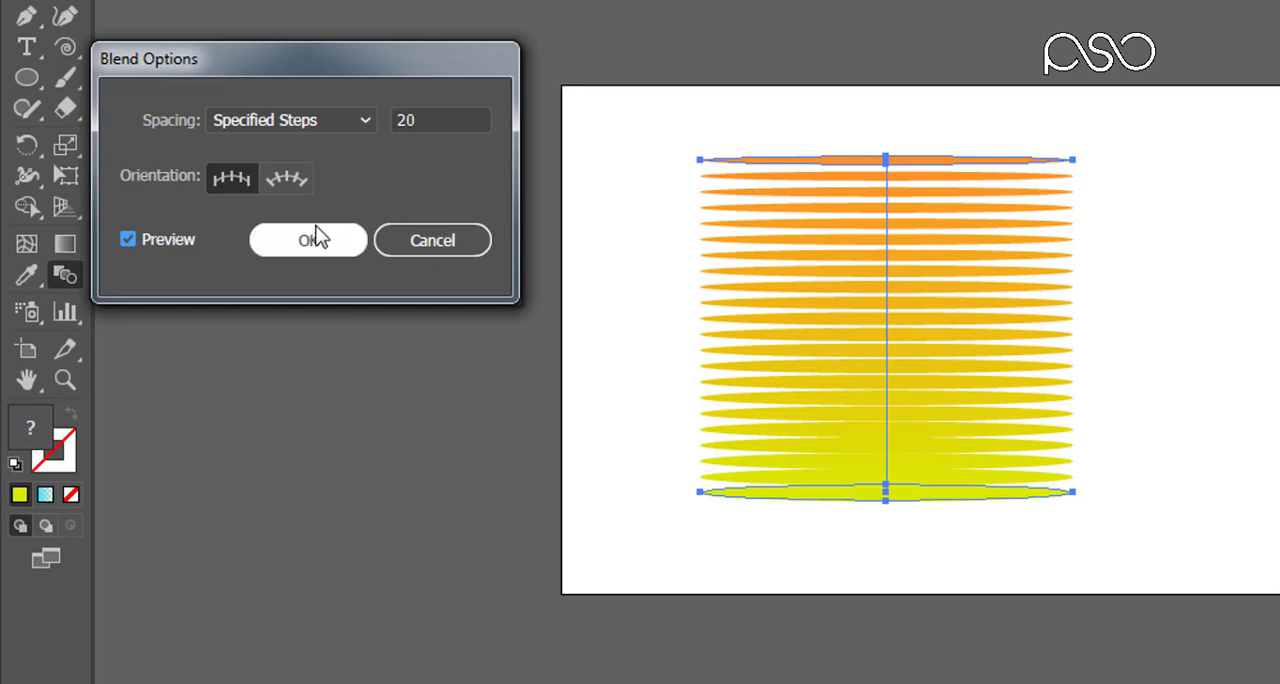
pyautogui.click(332, 120)
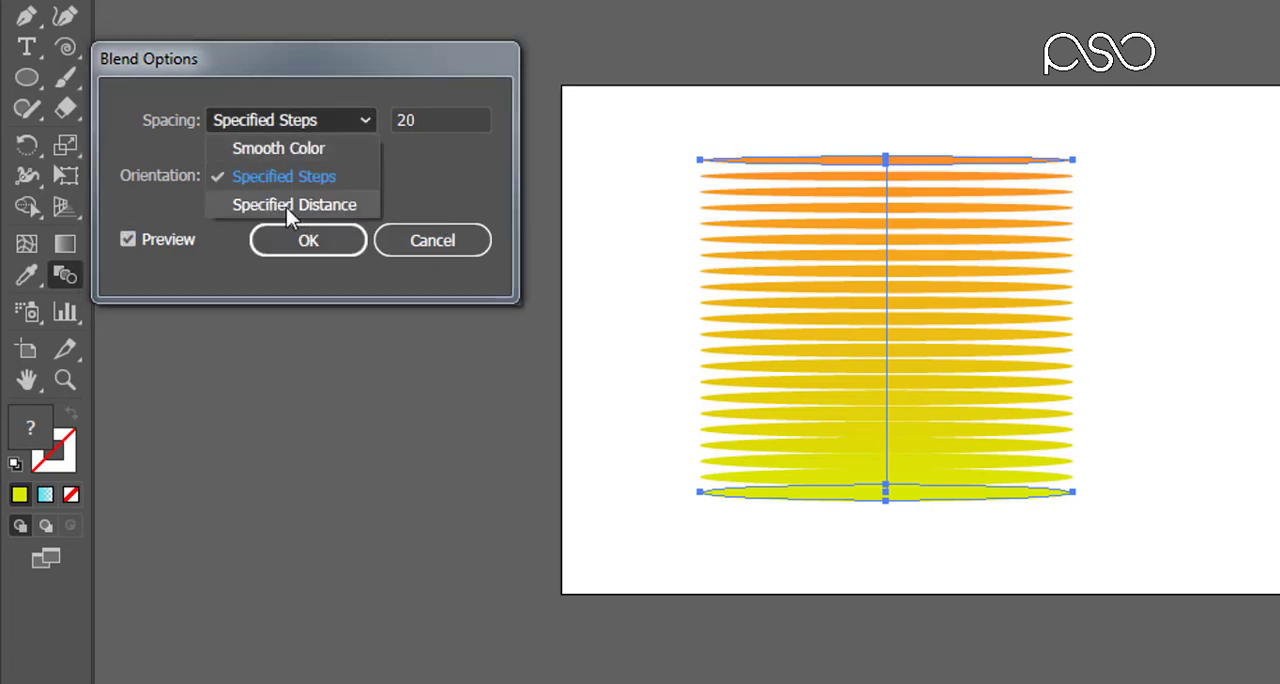
pyautogui.click(820, 160)
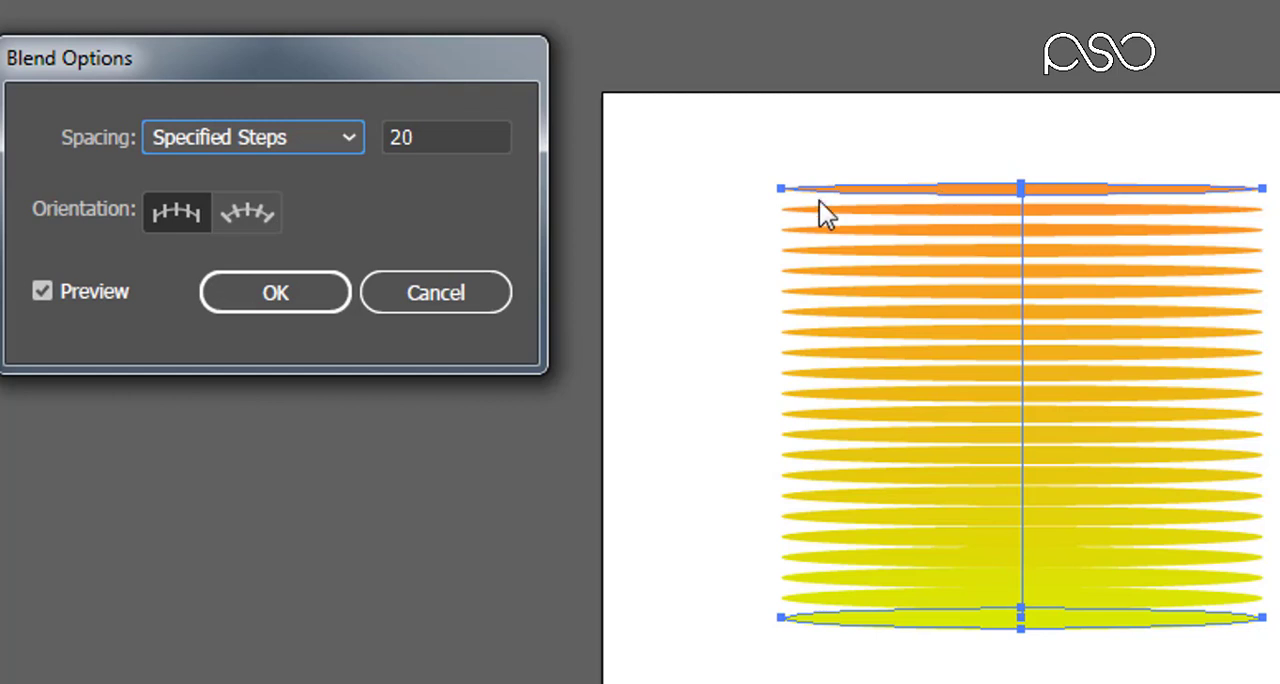
# Step: Set the blend spacing to Specified Distance of 10 pt and refresh the preview
pyautogui.click(317, 142)
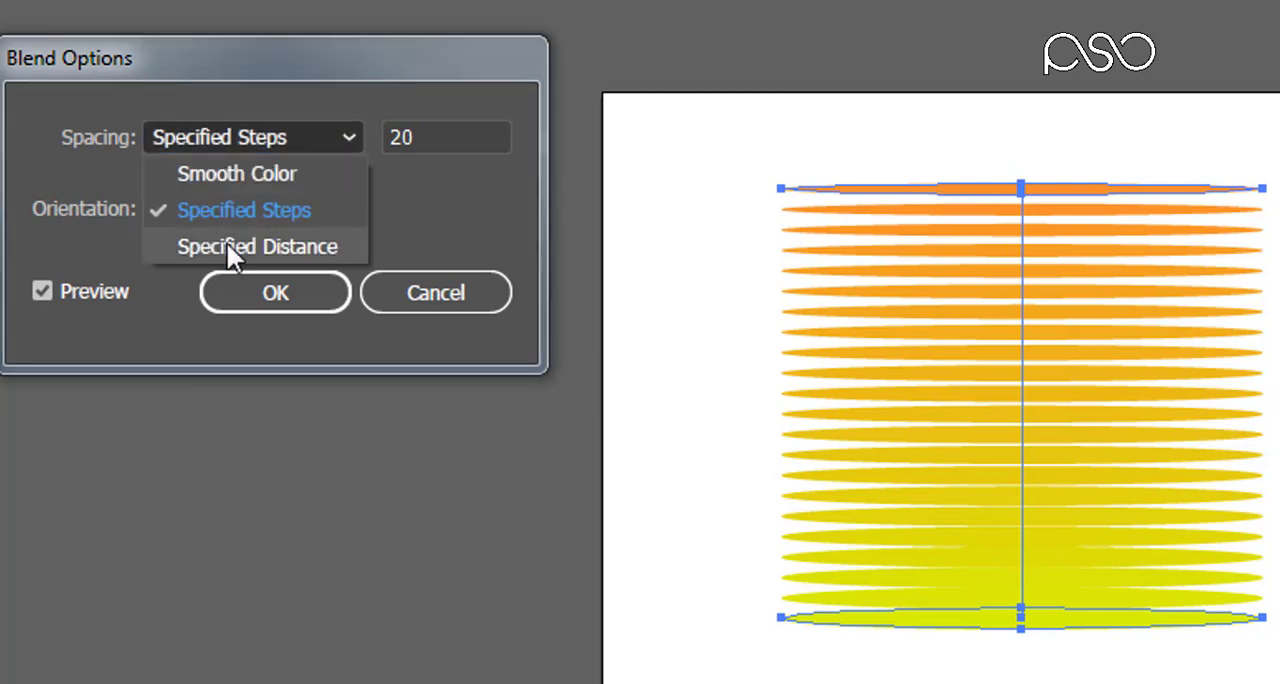
pyautogui.click(227, 244)
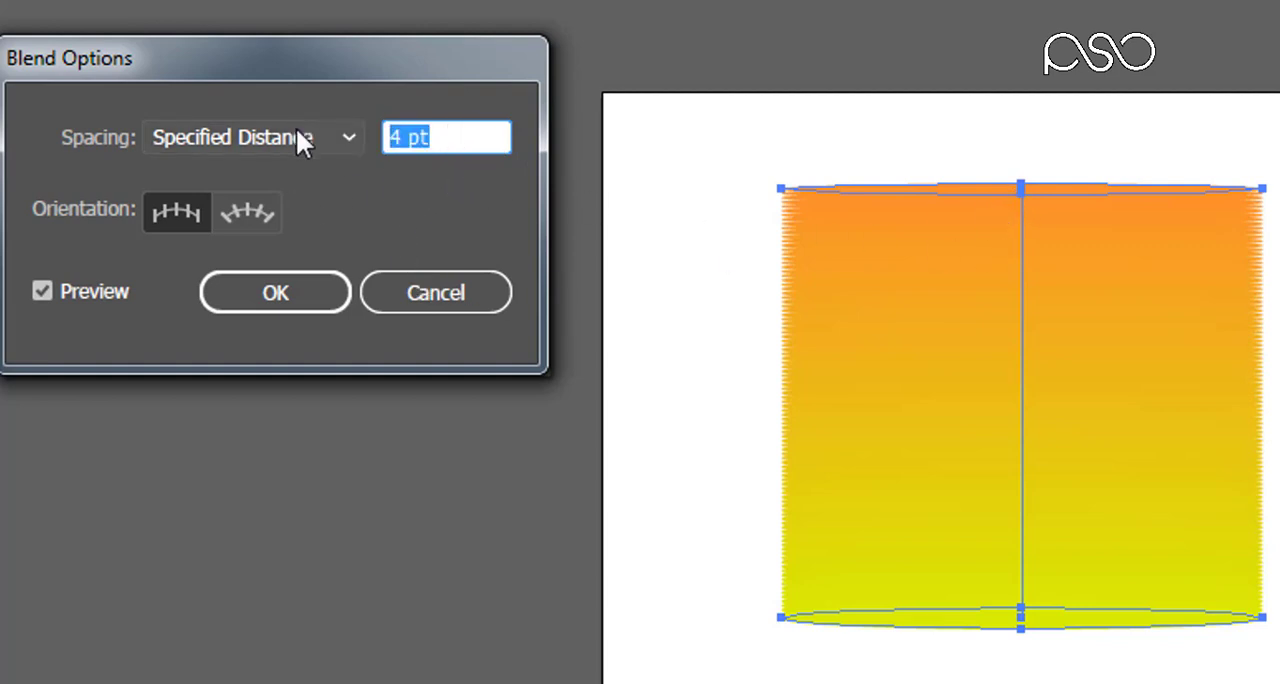
pyautogui.write('10')
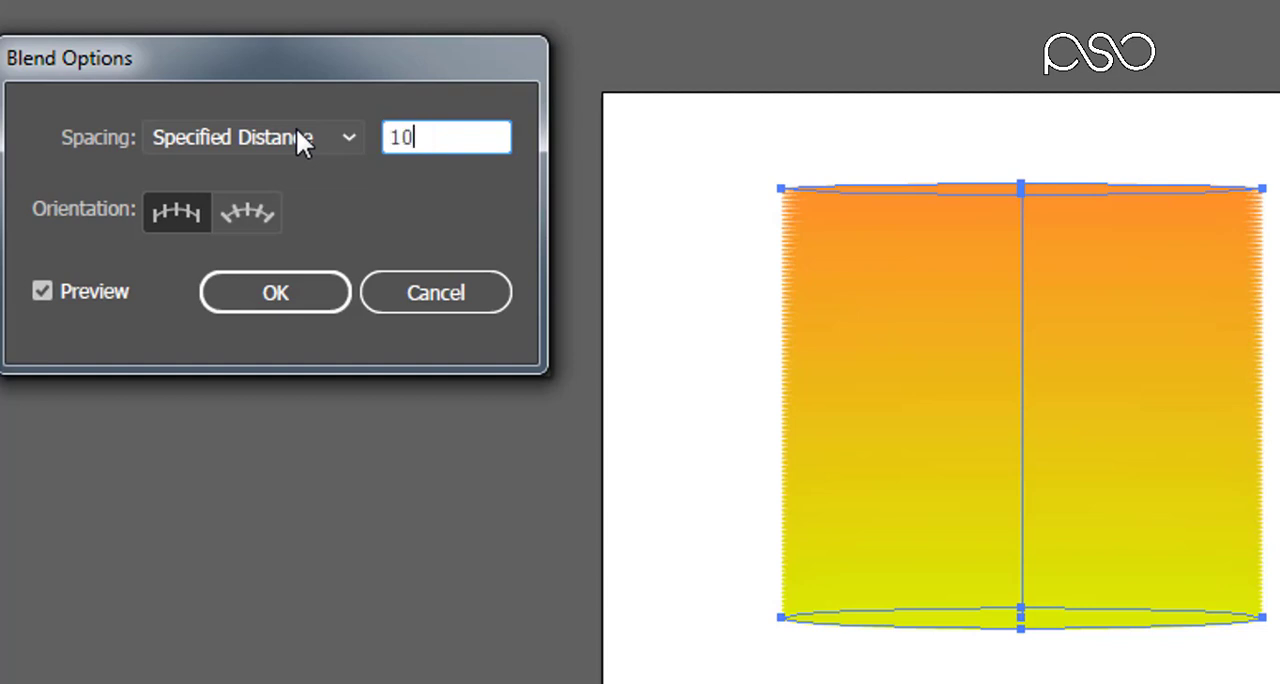
pyautogui.click(111, 288)
pyautogui.click(111, 288)
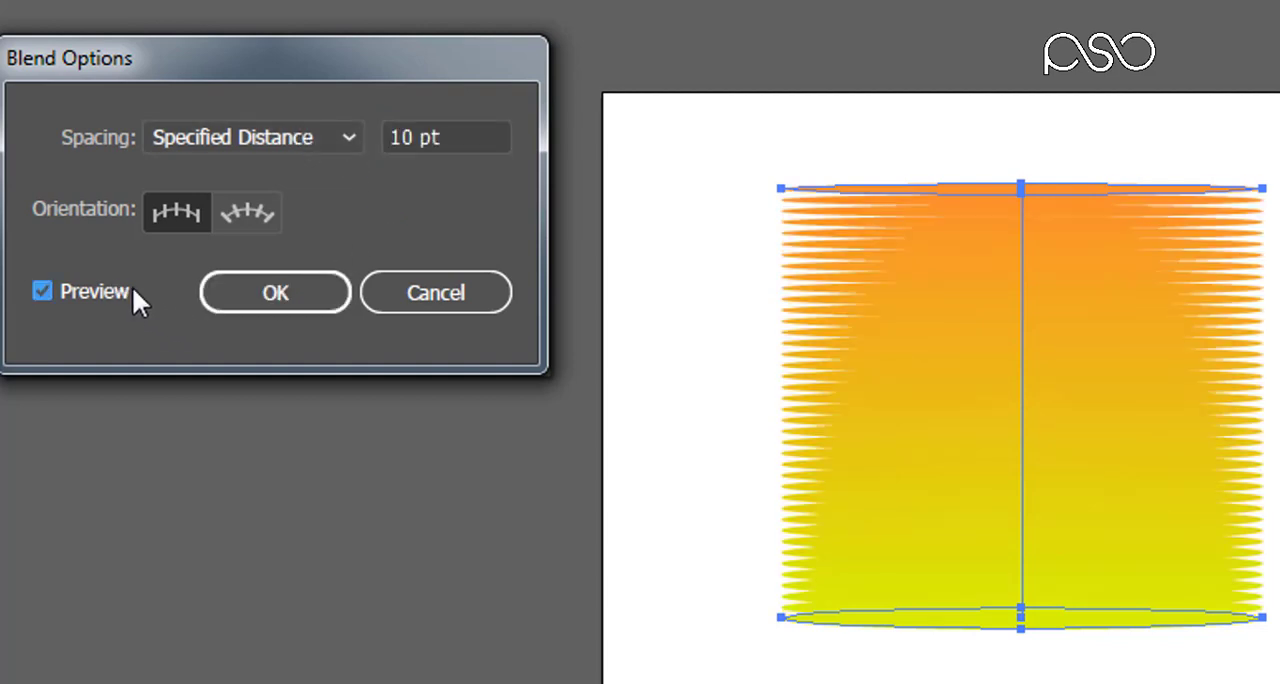
# Step: Apply the ellipse blend with a Specified Distance of 50 pt and move it mostly off the artboard's left edge
pyautogui.moveTo(460, 138); pyautogui.dragTo(317, 139)
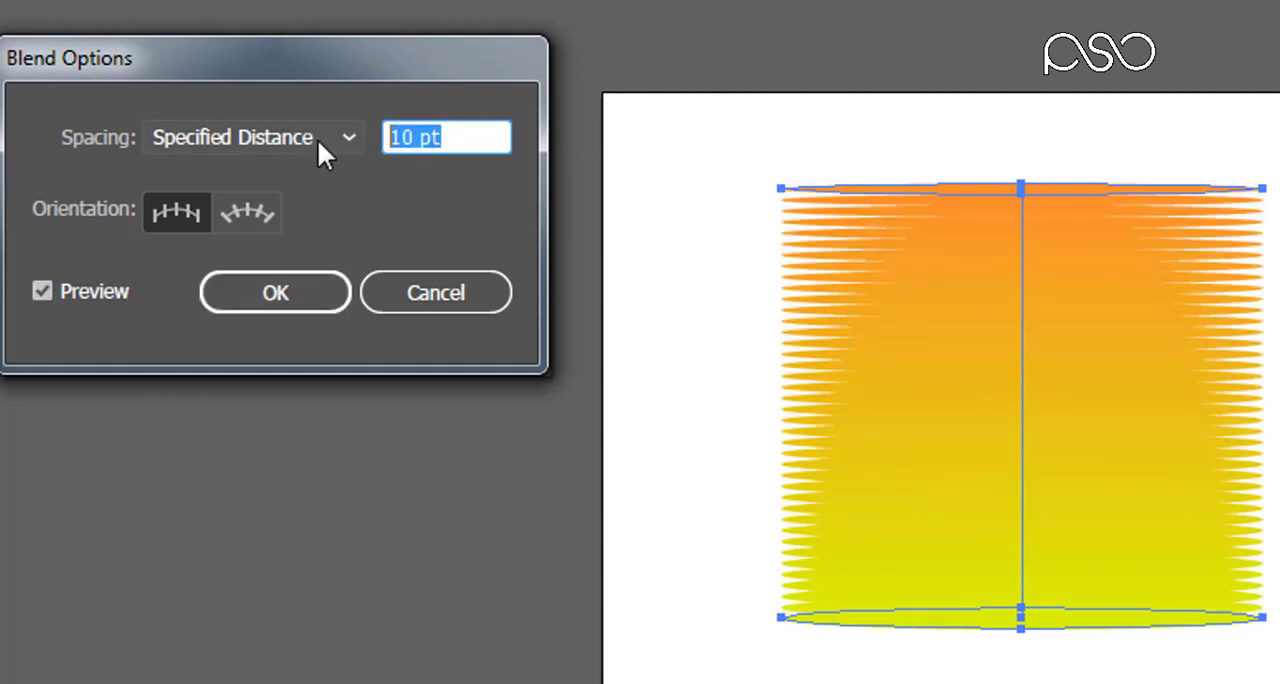
pyautogui.write('50')
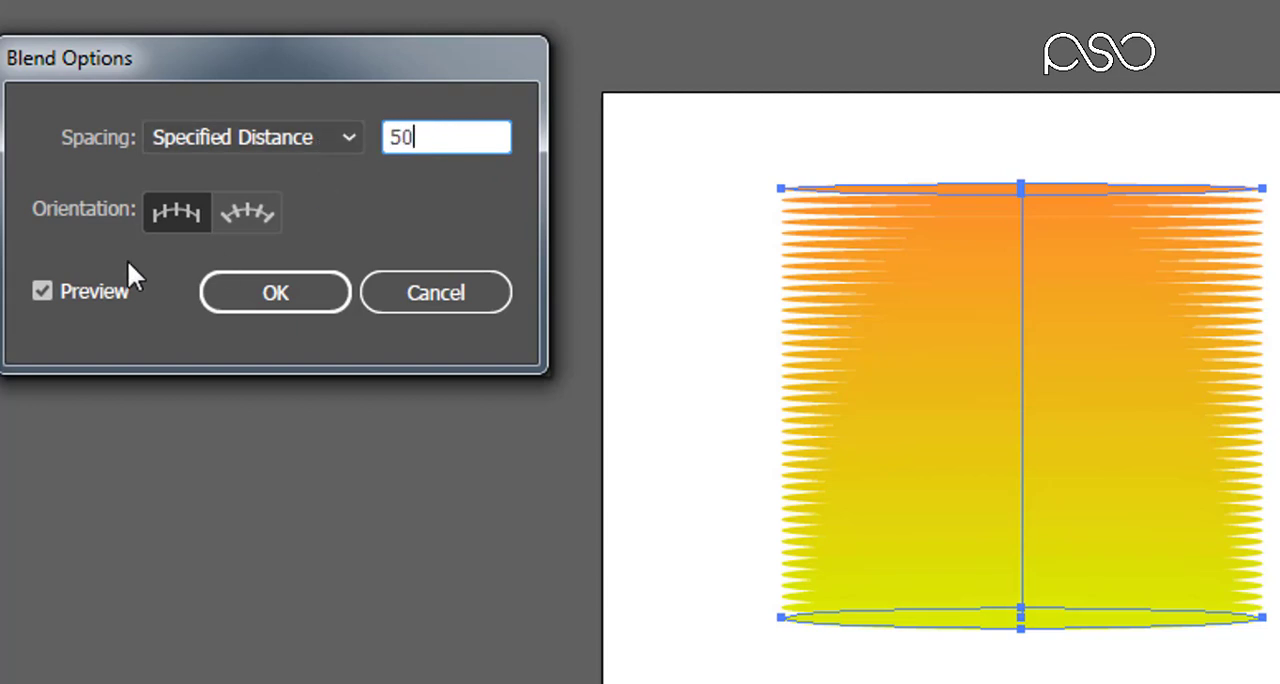
pyautogui.click(81, 296)
pyautogui.click(81, 296)
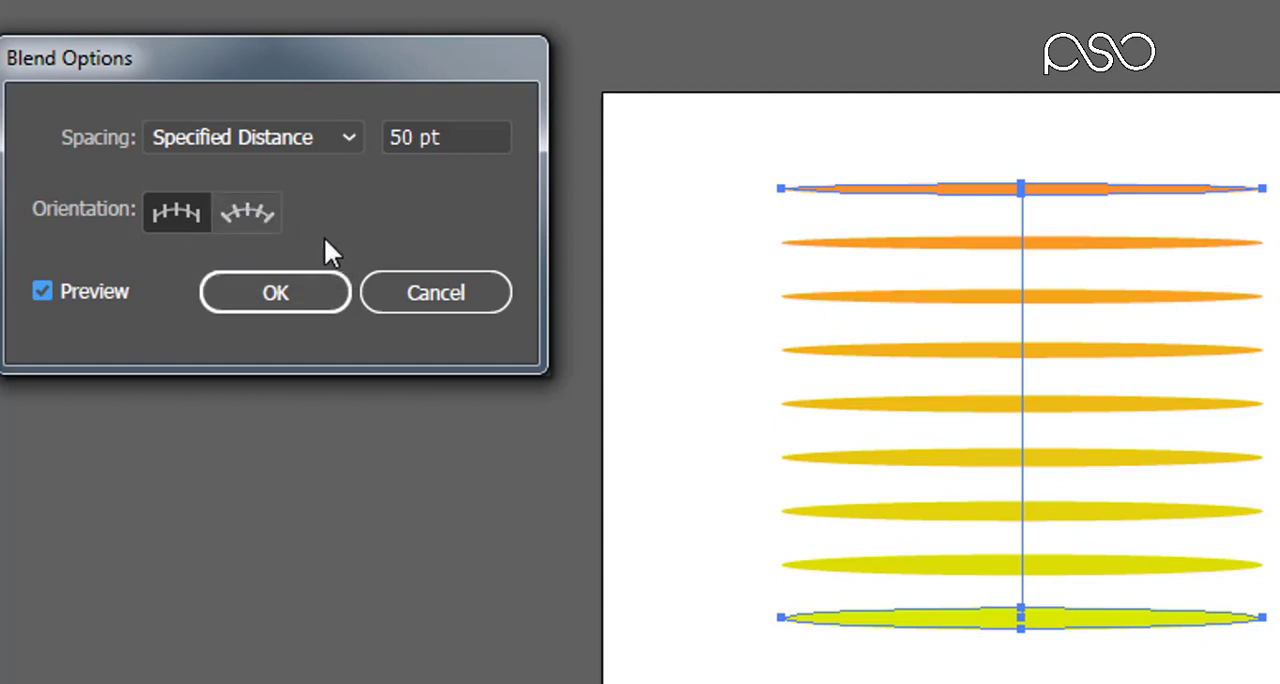
pyautogui.click(288, 290)
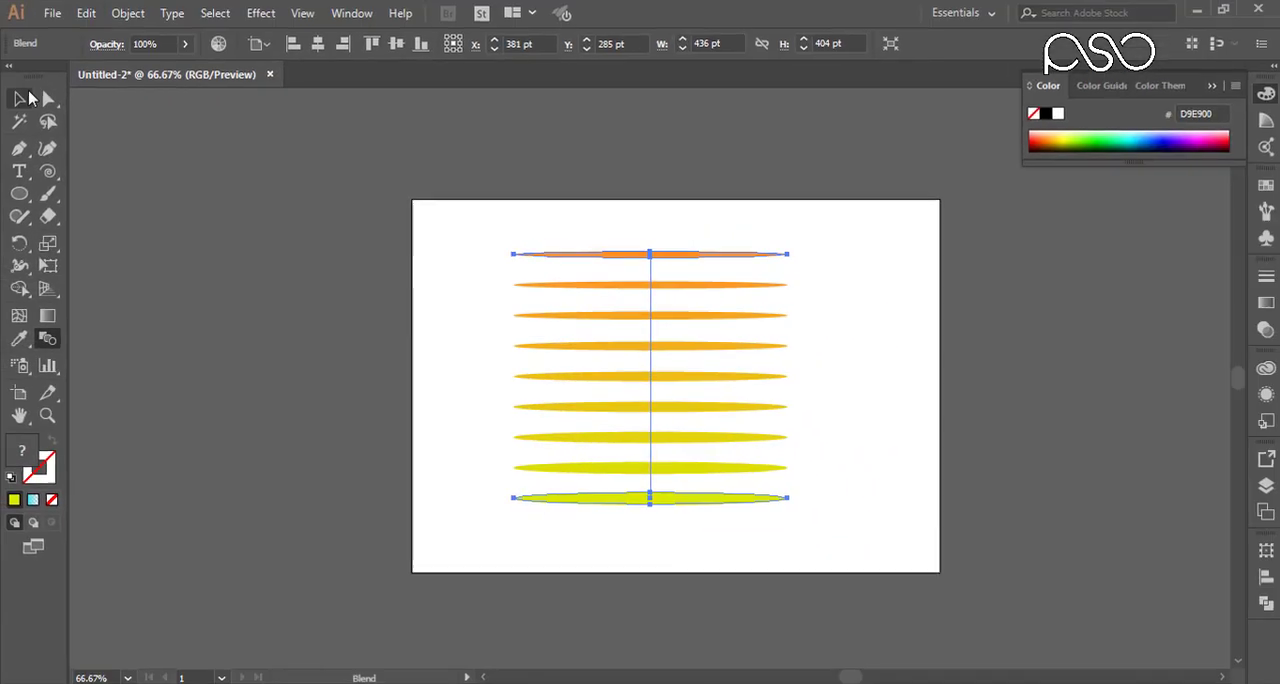
pyautogui.press('v')
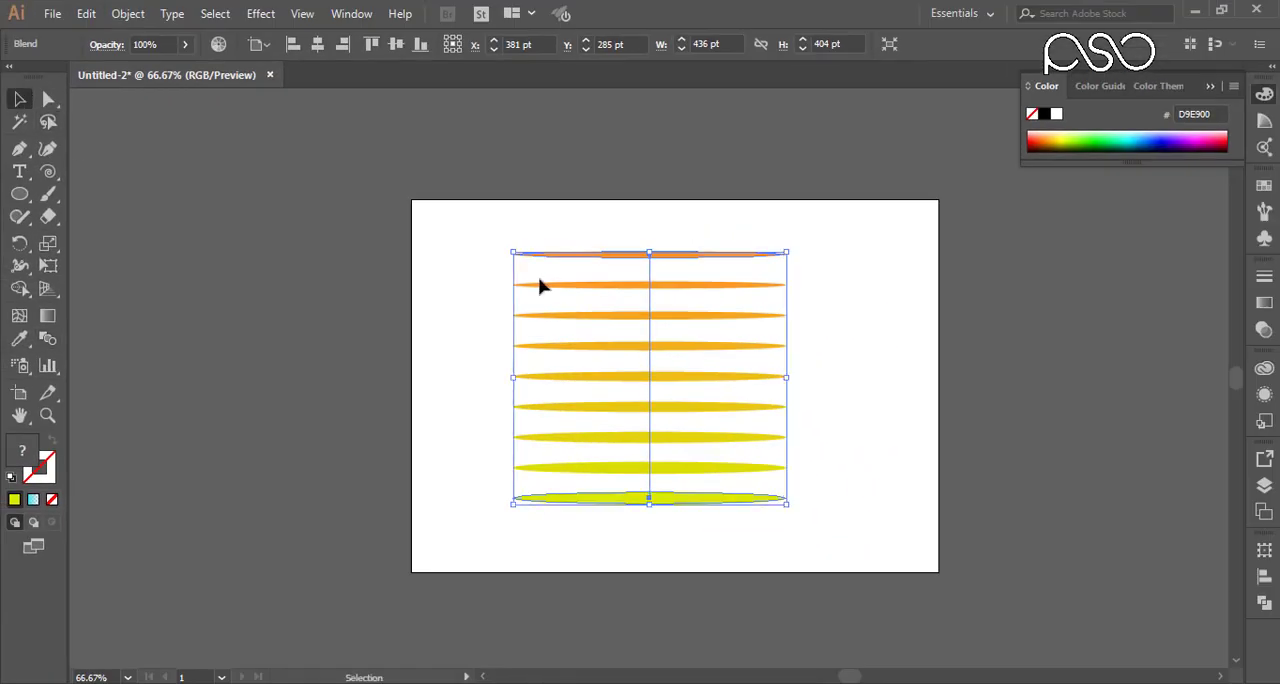
pyautogui.moveTo(561, 290); pyautogui.dragTo(196, 278)
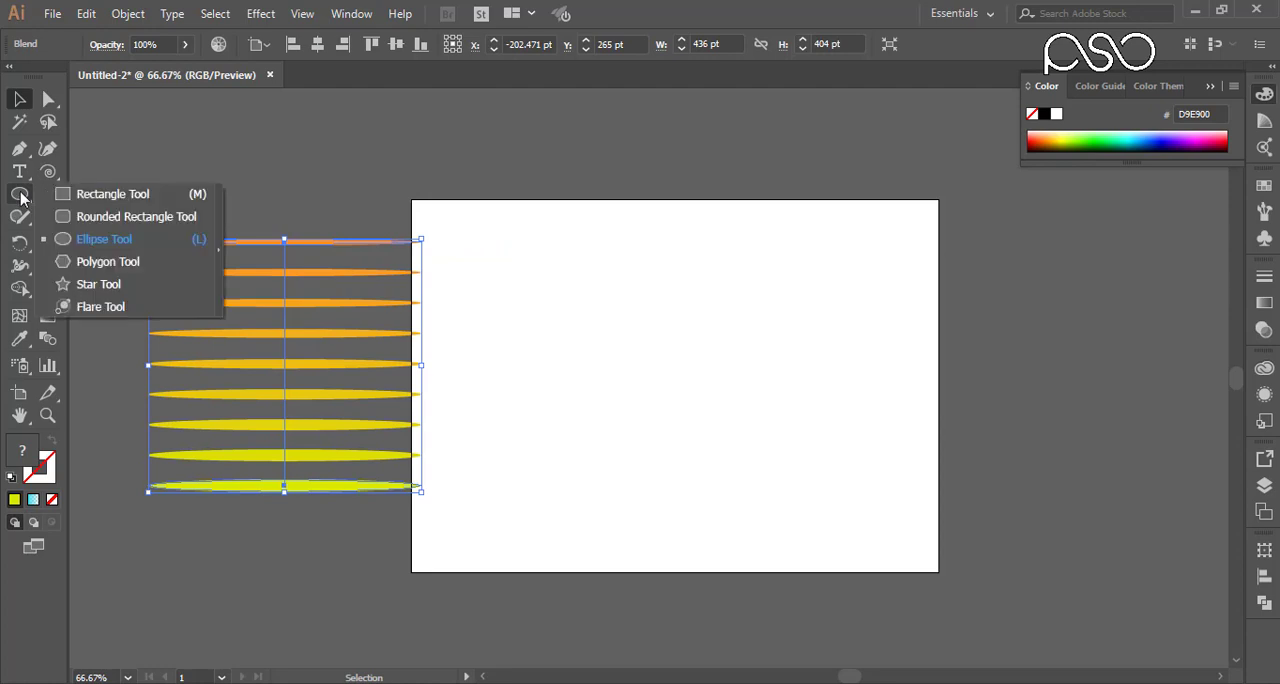
# Step: Draw a blue 1A00BF hexagon near the artboard's upper edge and place a smaller copy below it to the right
pyautogui.moveTo(19, 196); pyautogui.dragTo(85, 262)
pyautogui.moveTo(583, 234); pyautogui.dragTo(614, 238)
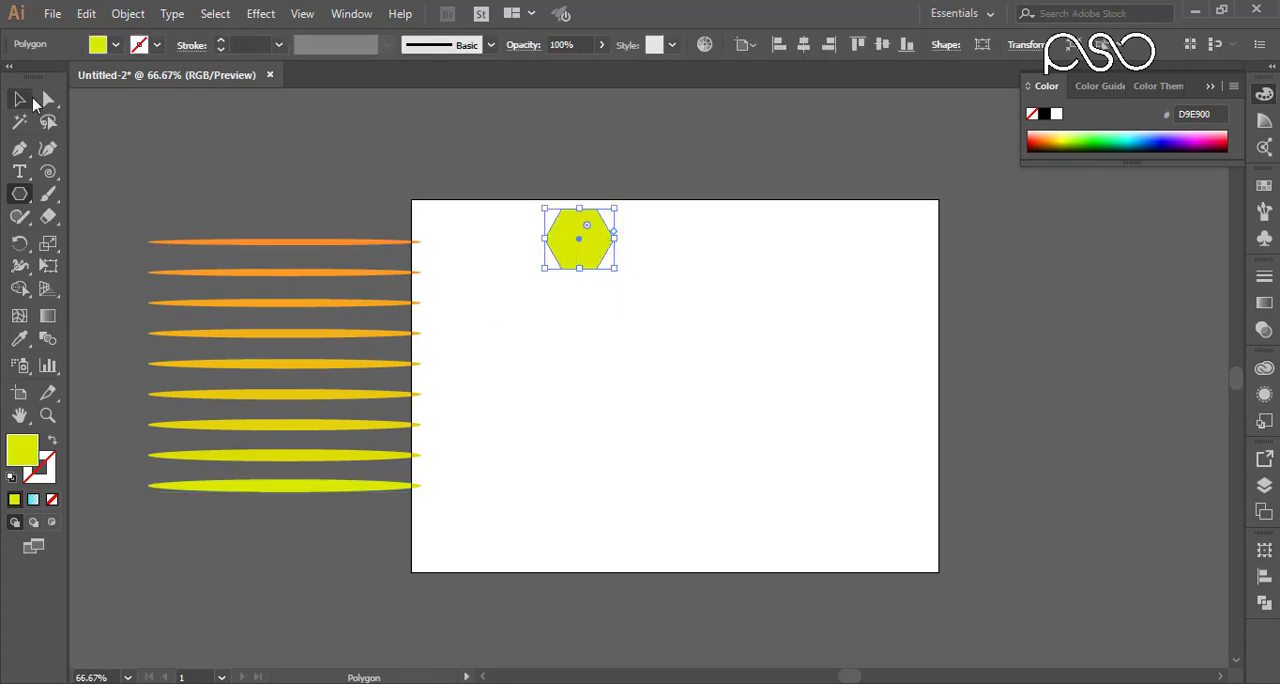
pyautogui.click(22, 99)
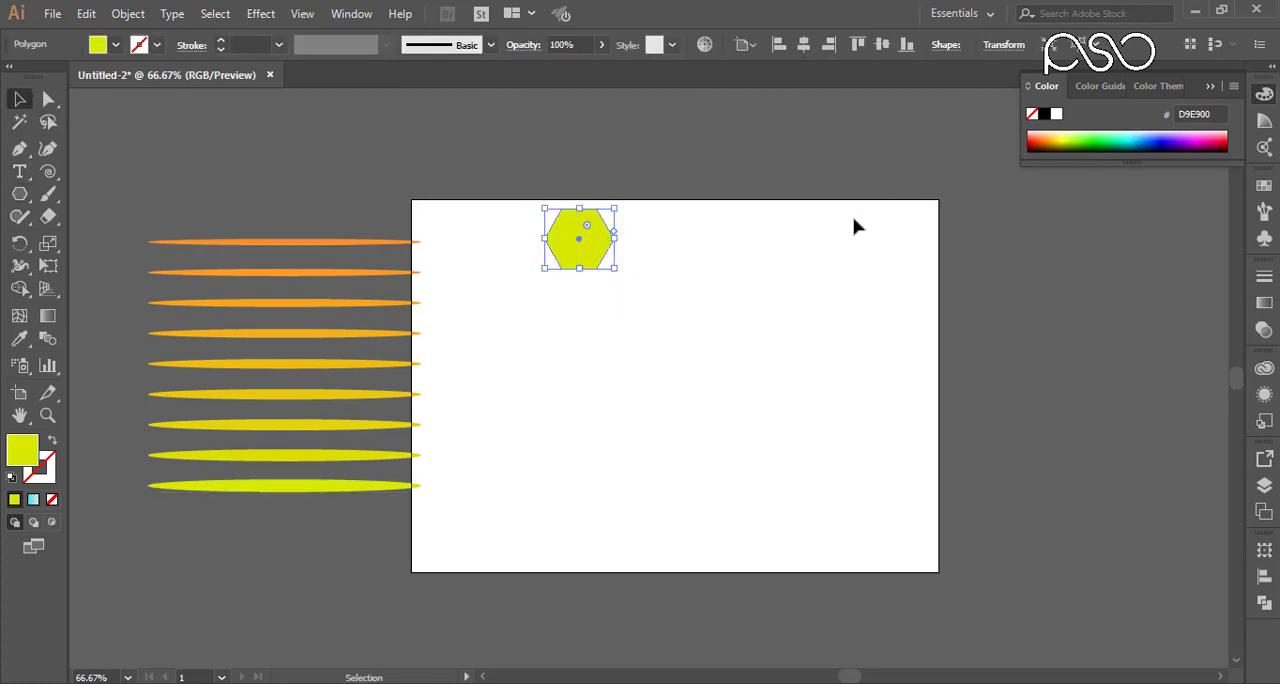
pyautogui.click(1176, 139)
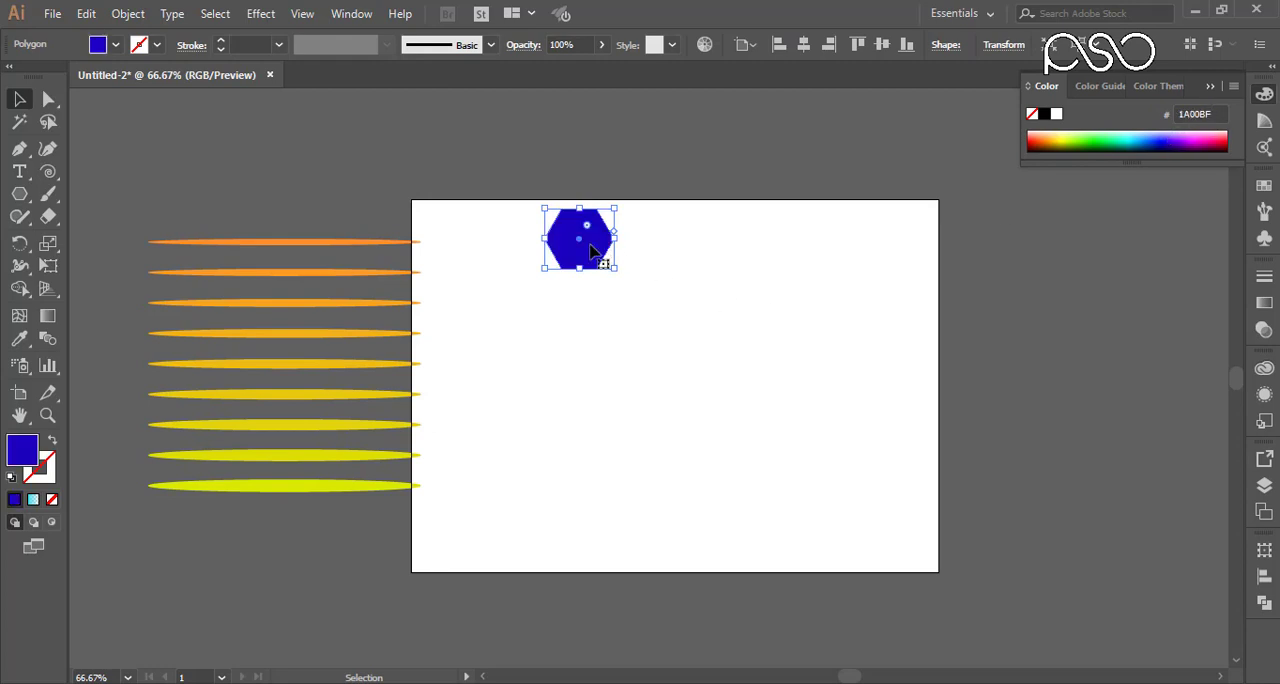
pyautogui.moveTo(590, 244); pyautogui.dragTo(730, 422)
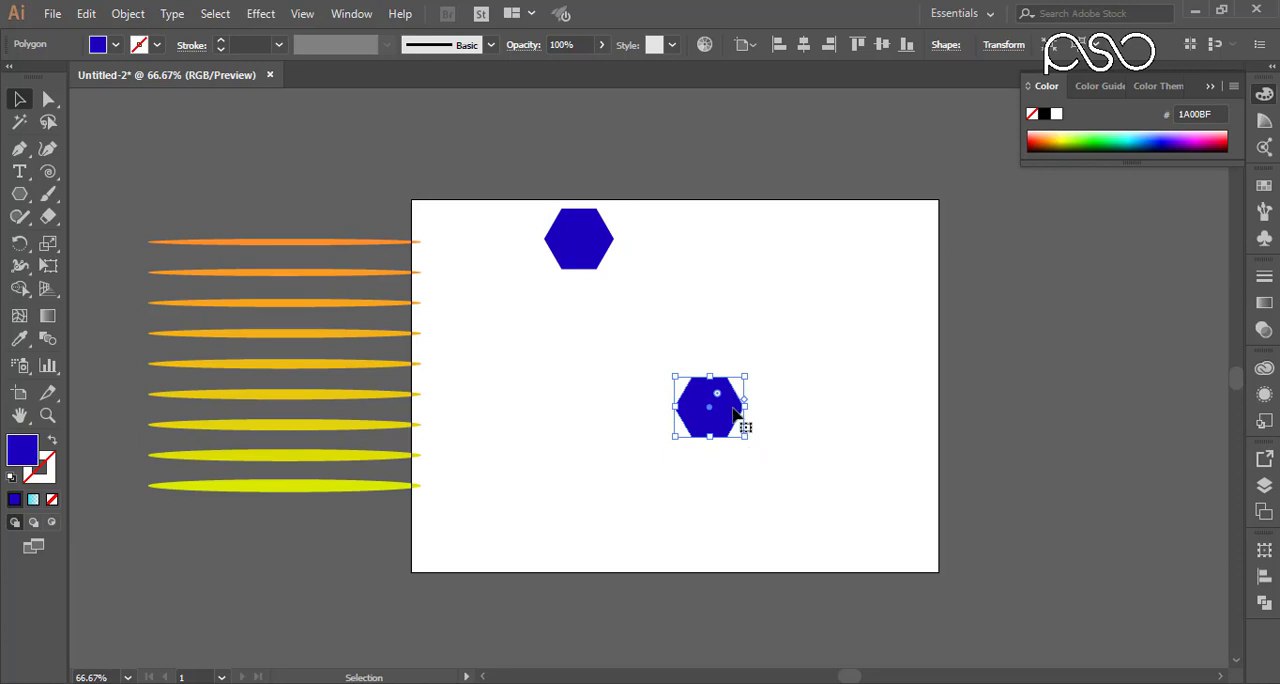
pyautogui.moveTo(745, 438); pyautogui.dragTo(716, 450)
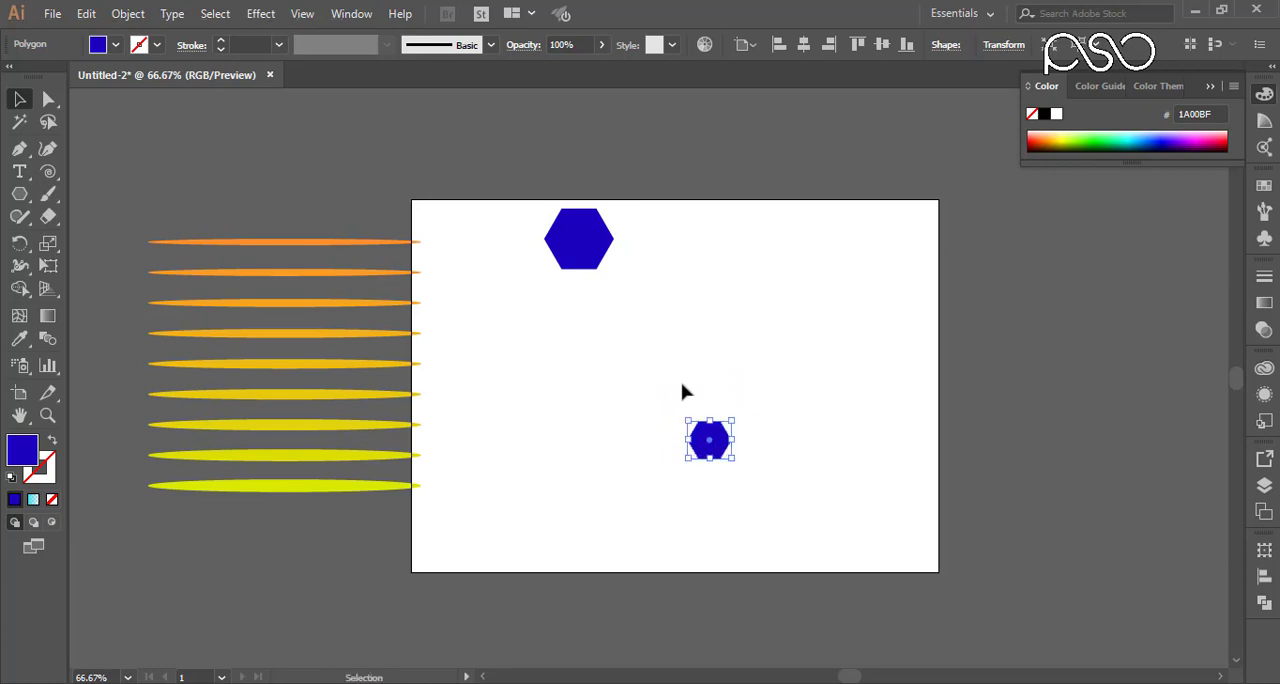
# Step: Make a blend between the large and small blue hexagons
pyautogui.moveTo(703, 189); pyautogui.dragTo(617, 471)
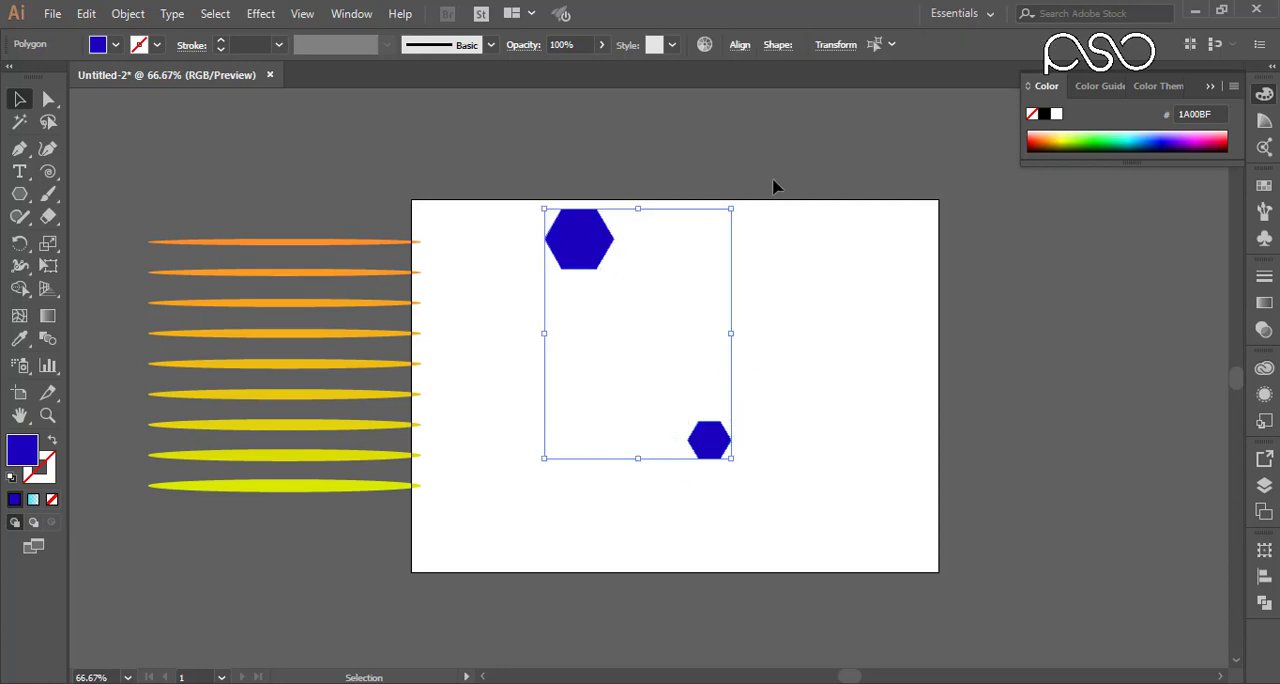
pyautogui.moveTo(755, 155); pyautogui.dragTo(580, 462)
pyautogui.click(128, 13)
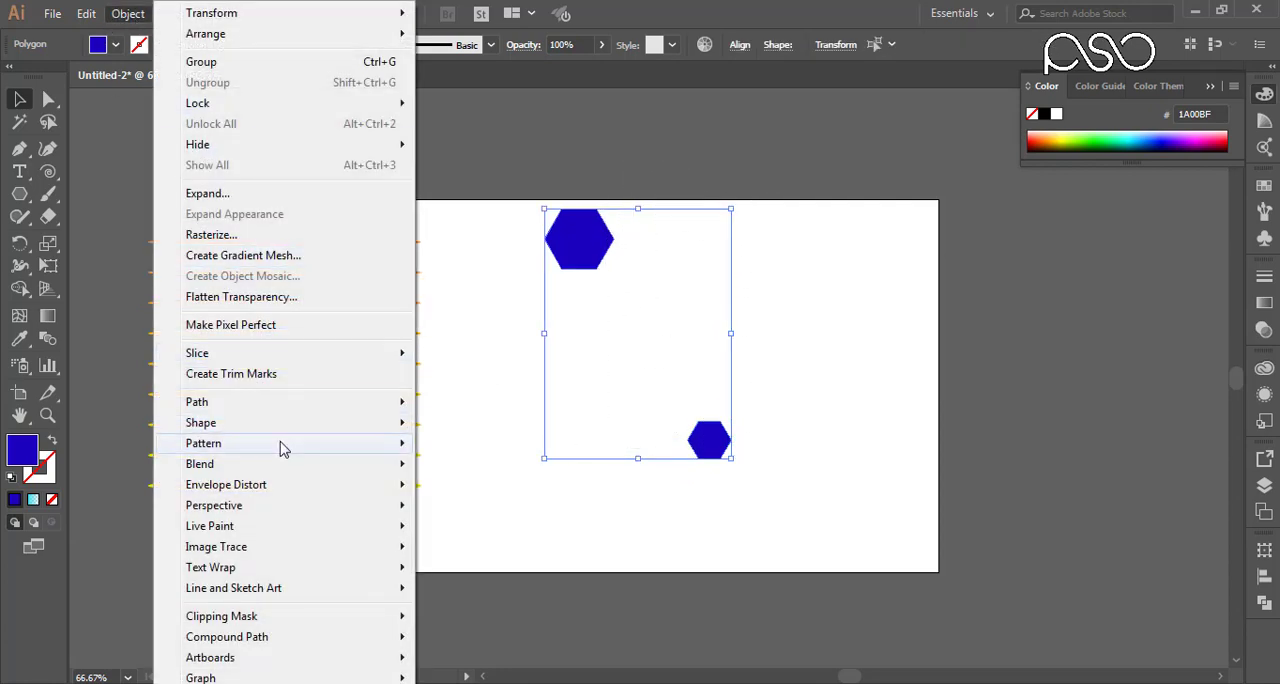
pyautogui.moveTo(371, 471)
pyautogui.click(450, 465)
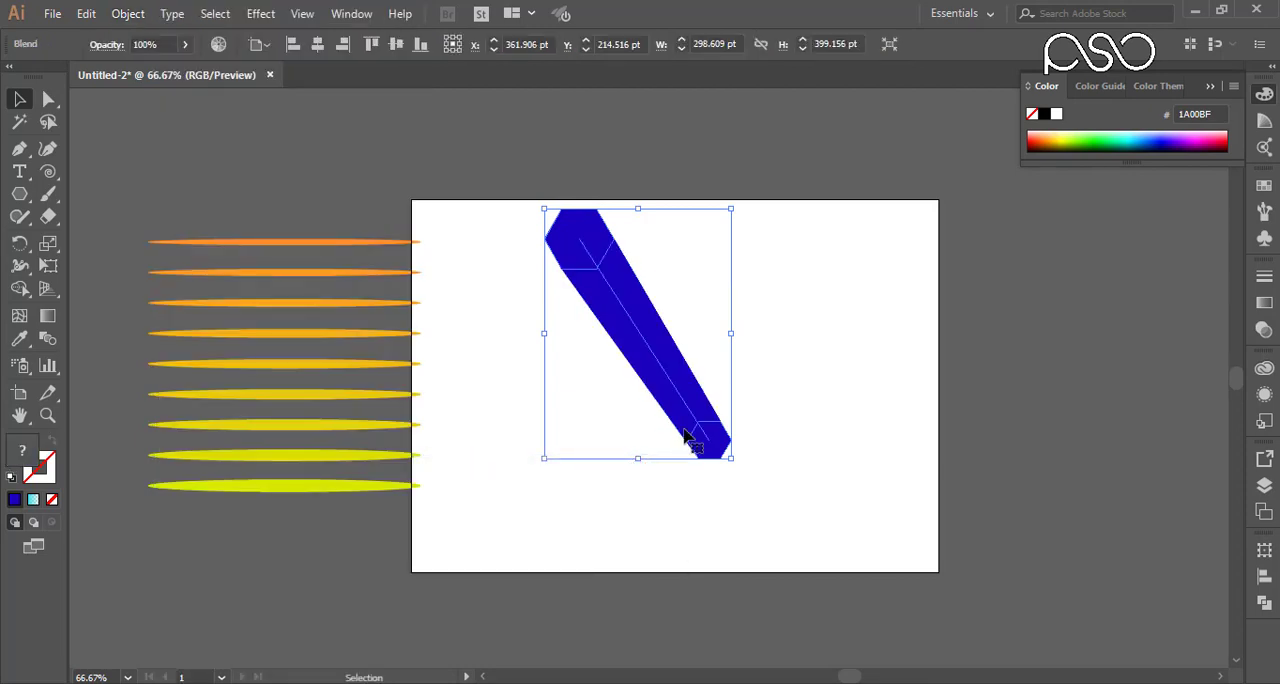
# Step: Open the hexagon blend's options, set the spacing to 30 specified steps and preview it
pyautogui.click(129, 16)
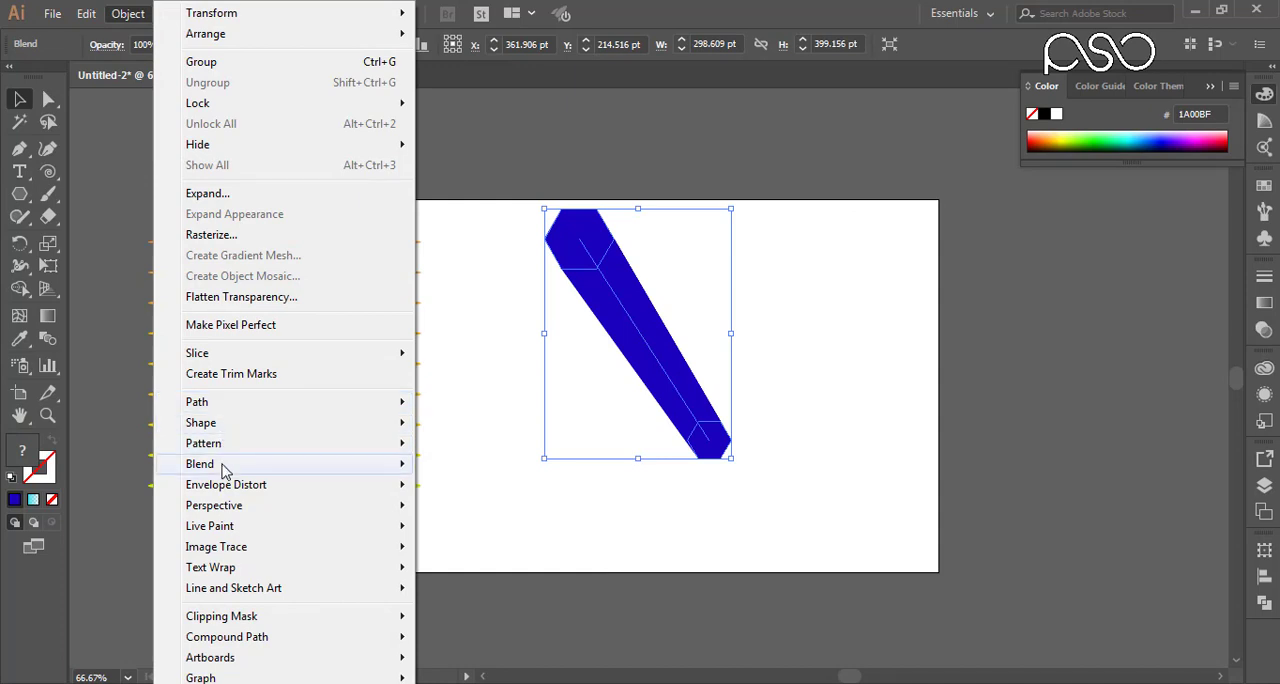
pyautogui.moveTo(400, 464)
pyautogui.click(528, 506)
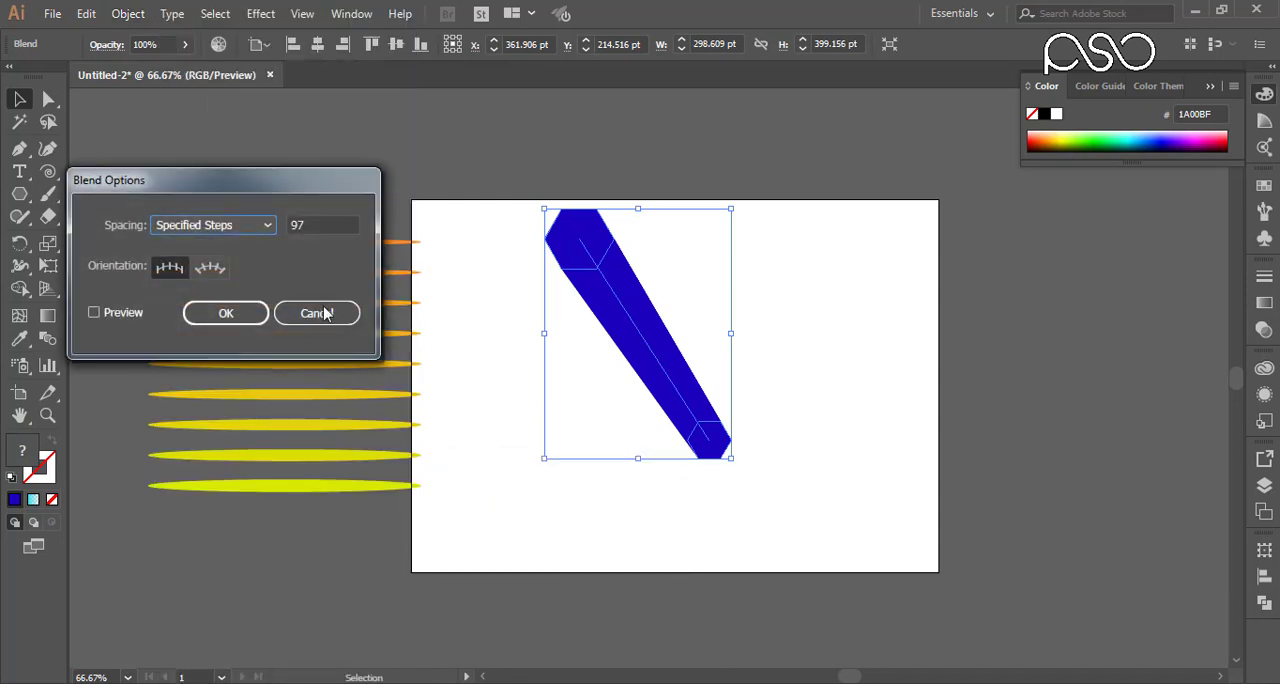
pyautogui.moveTo(334, 230); pyautogui.dragTo(283, 230)
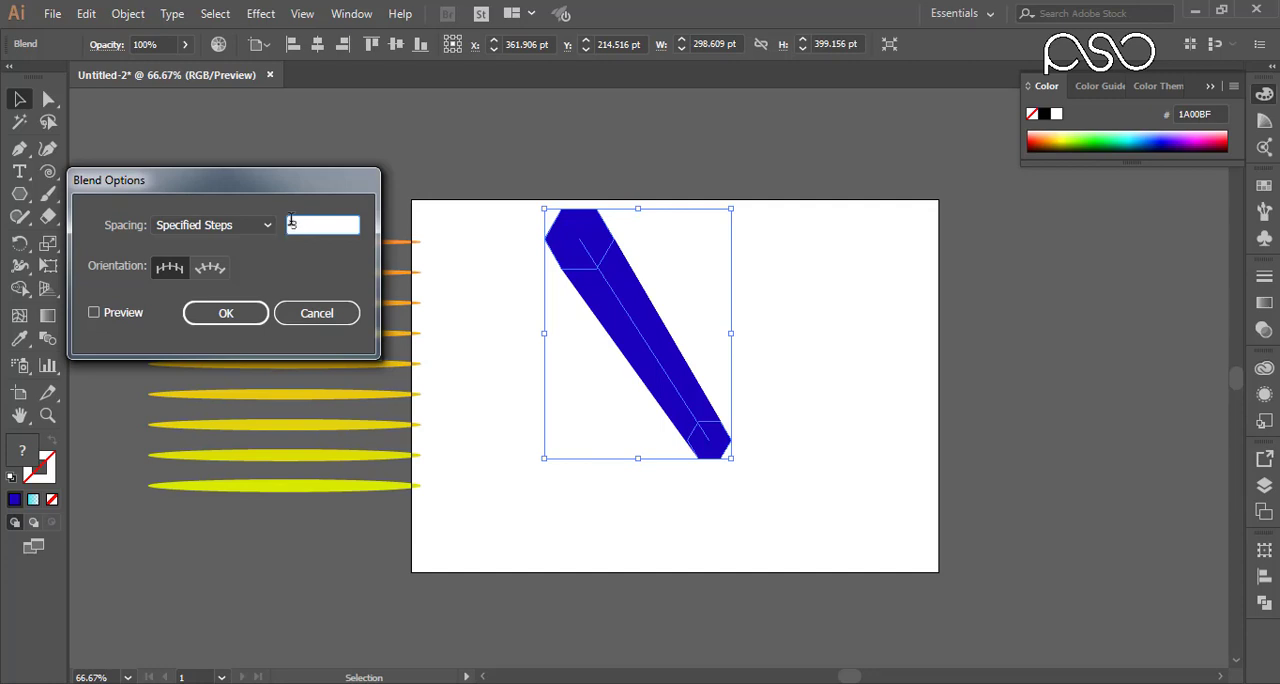
pyautogui.click(123, 313)
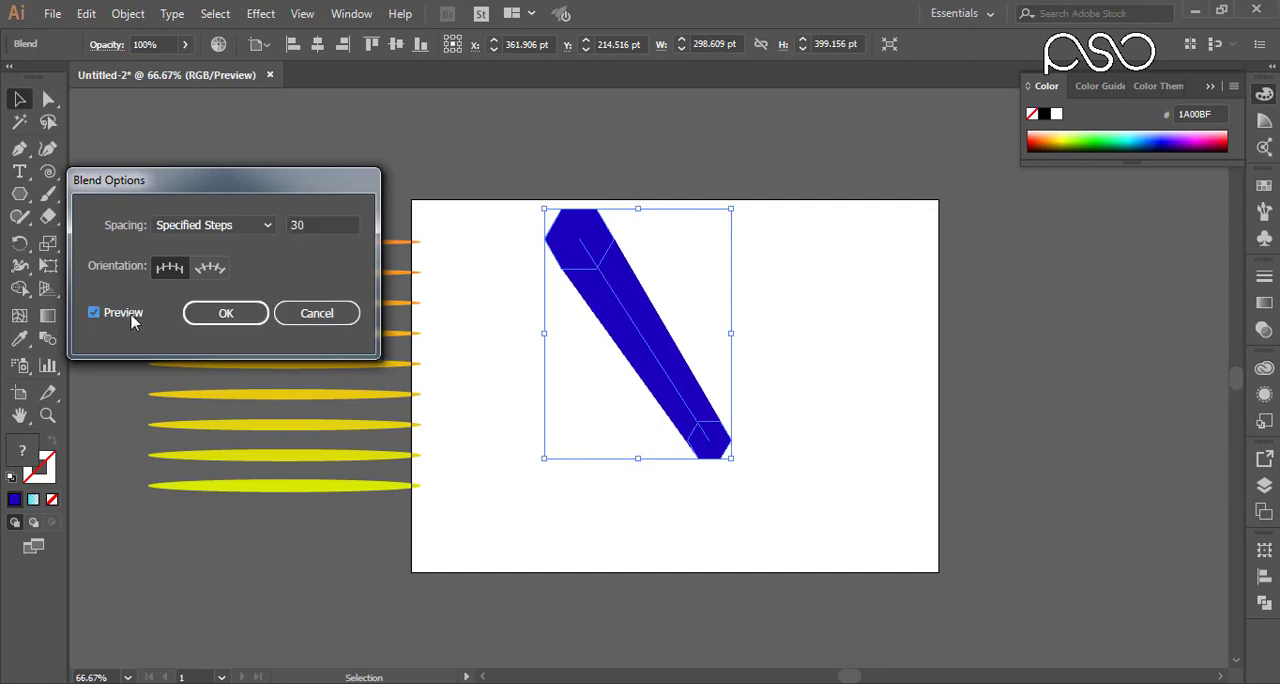
pyautogui.click(118, 318)
pyautogui.click(118, 318)
# Step: Try 10 and 5 specified steps for the hexagon blend, updating the preview
pyautogui.doubleClick(328, 224)
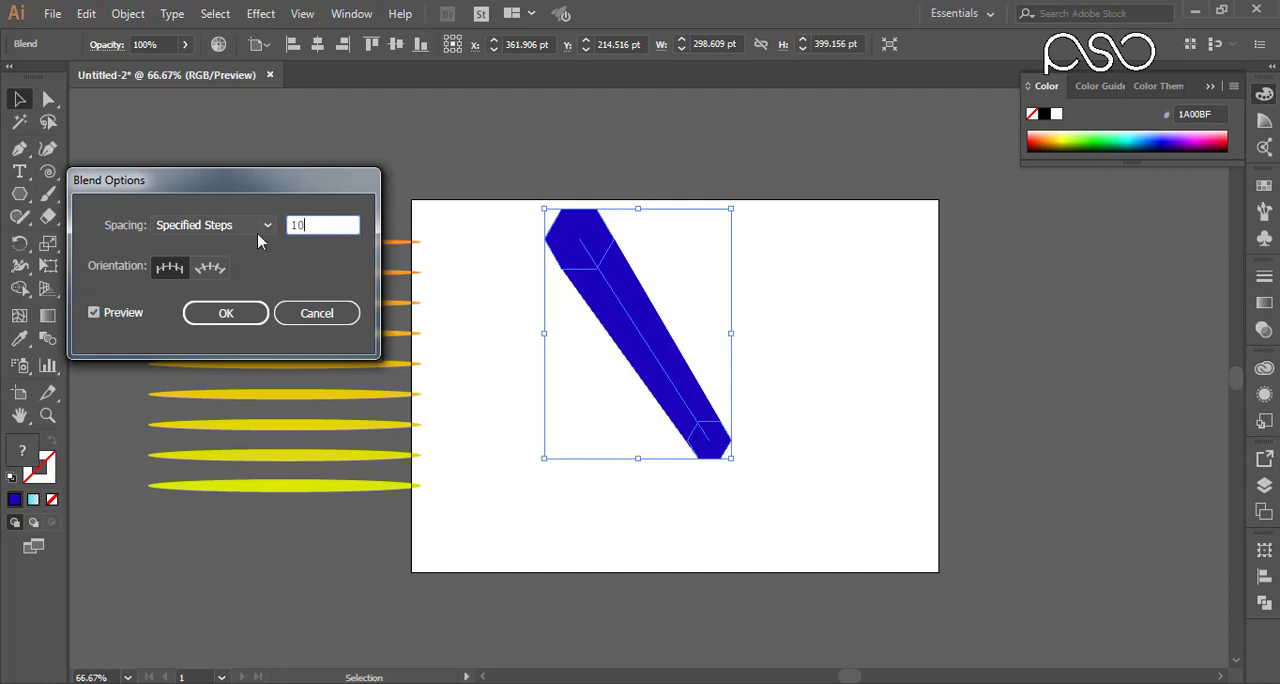
pyautogui.click(116, 318)
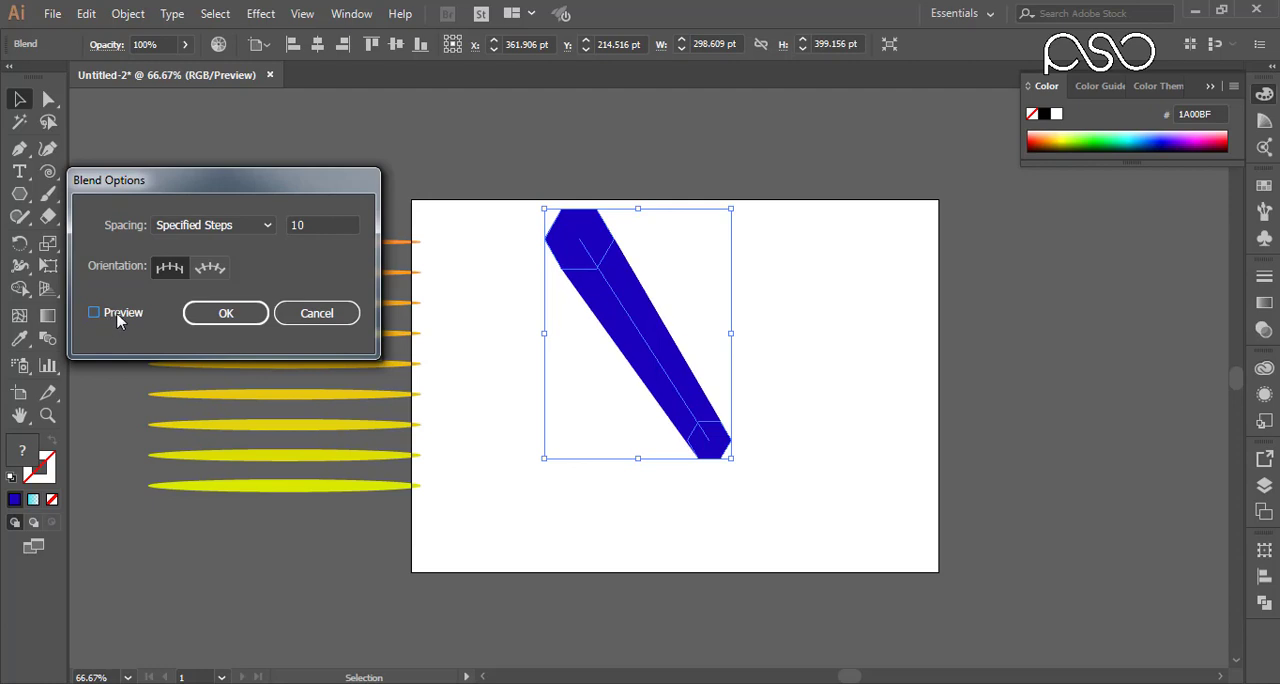
pyautogui.doubleClick(328, 222)
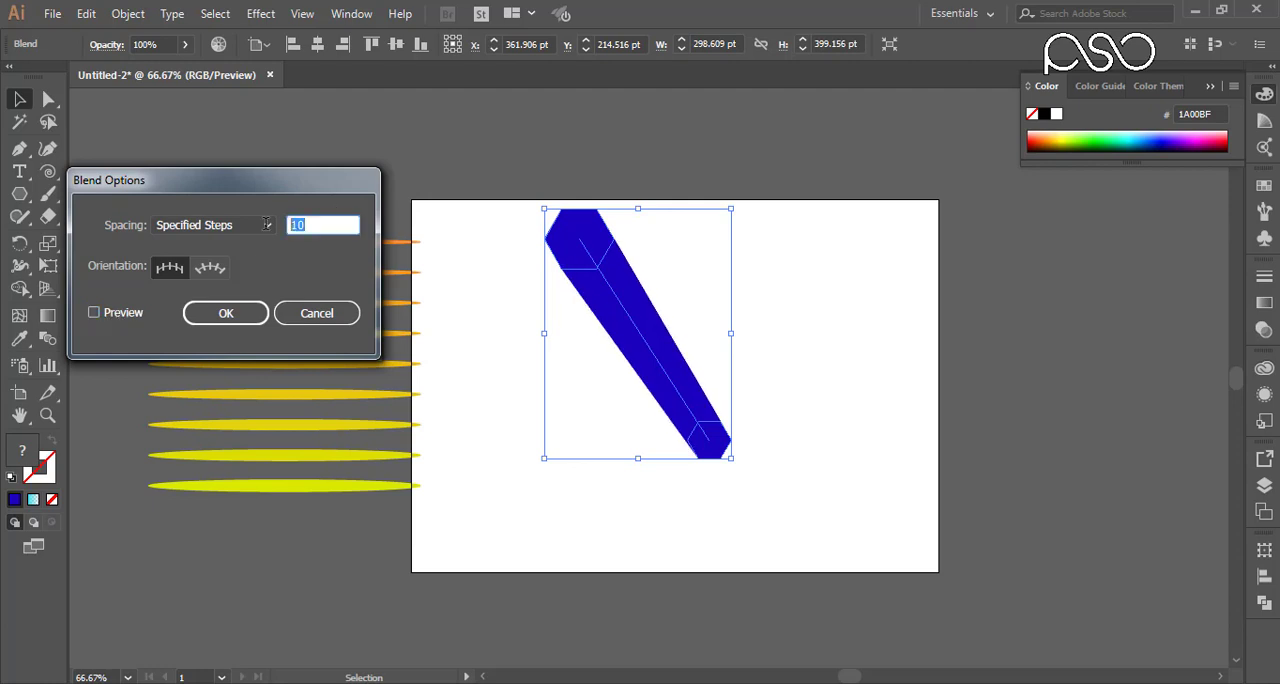
pyautogui.write('5')
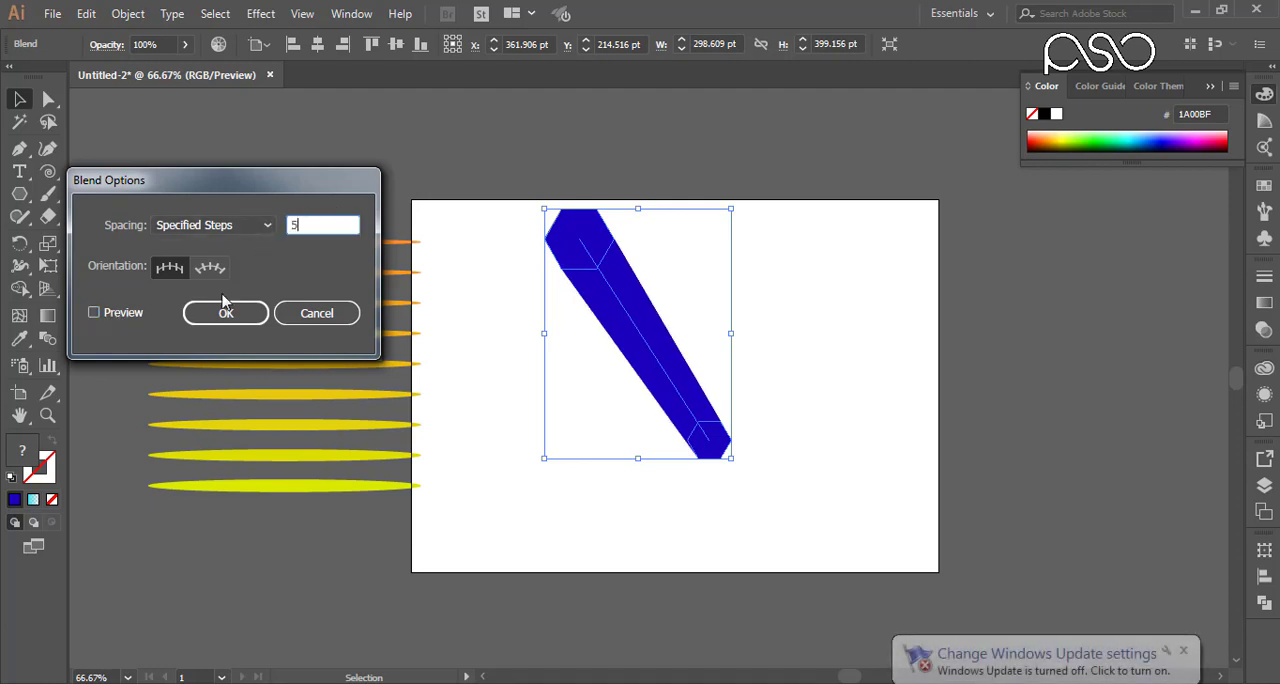
pyautogui.click(122, 314)
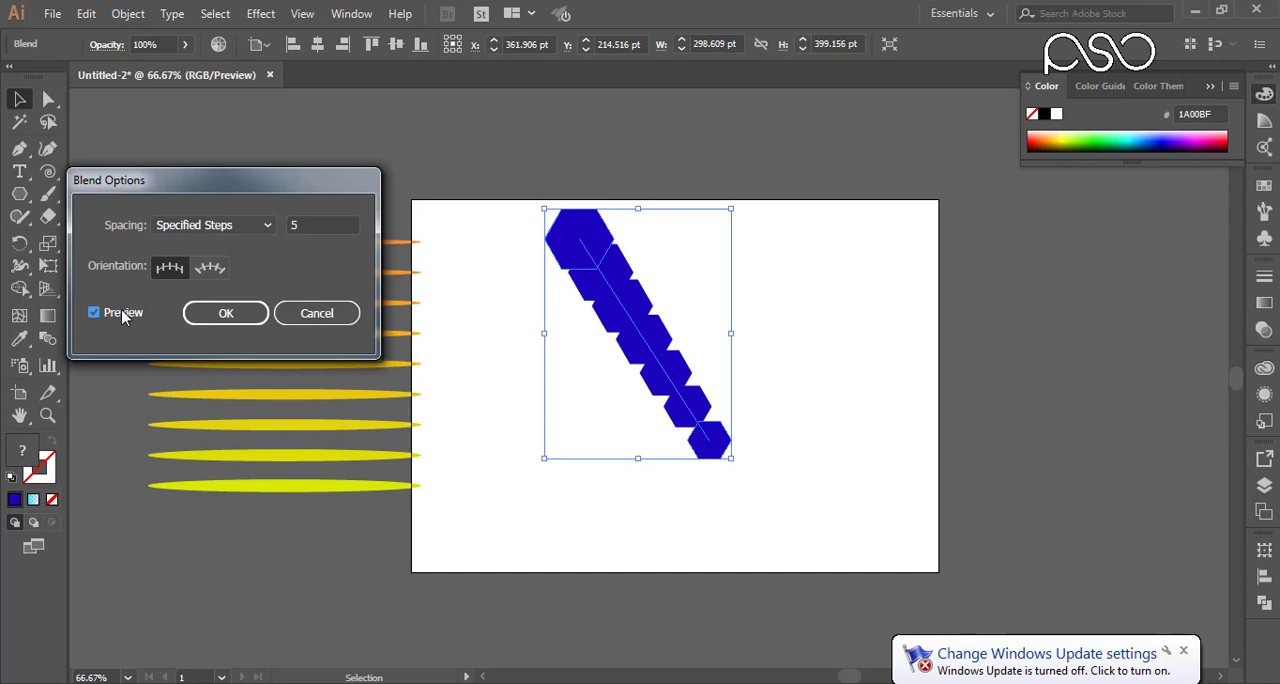
# Step: Reduce the hexagon blend to 3 specified steps and refresh the preview
pyautogui.doubleClick(317, 224)
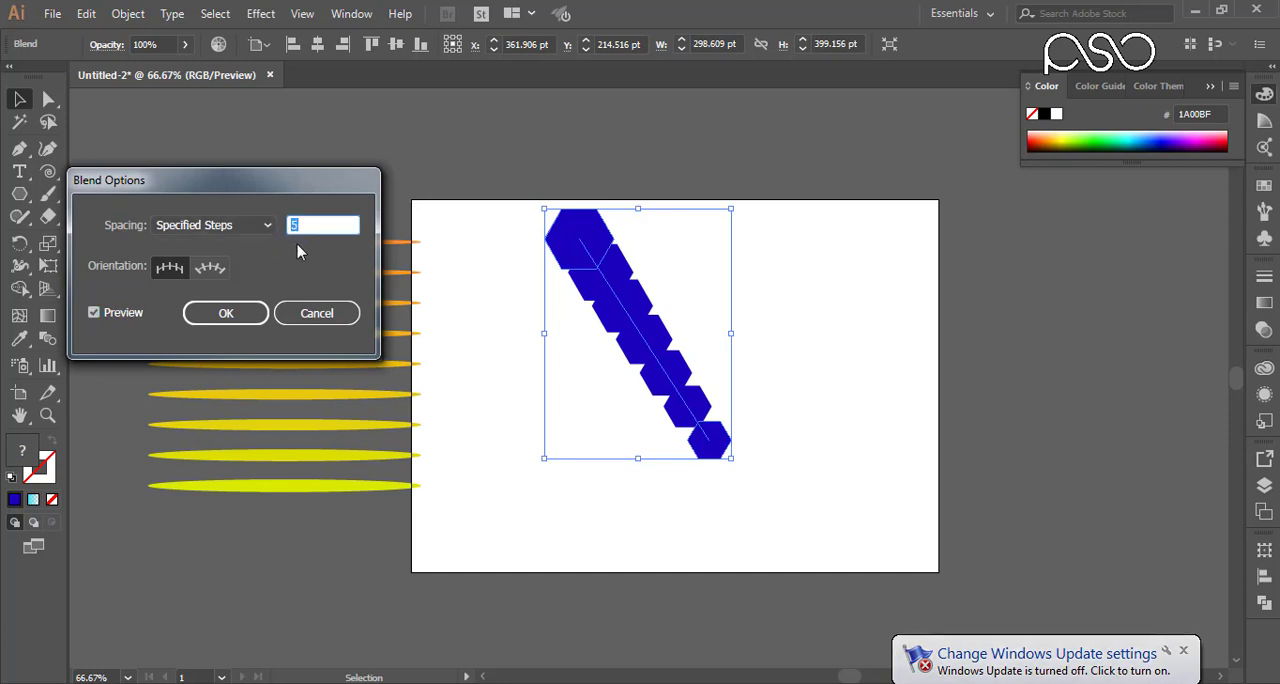
pyautogui.write('3')
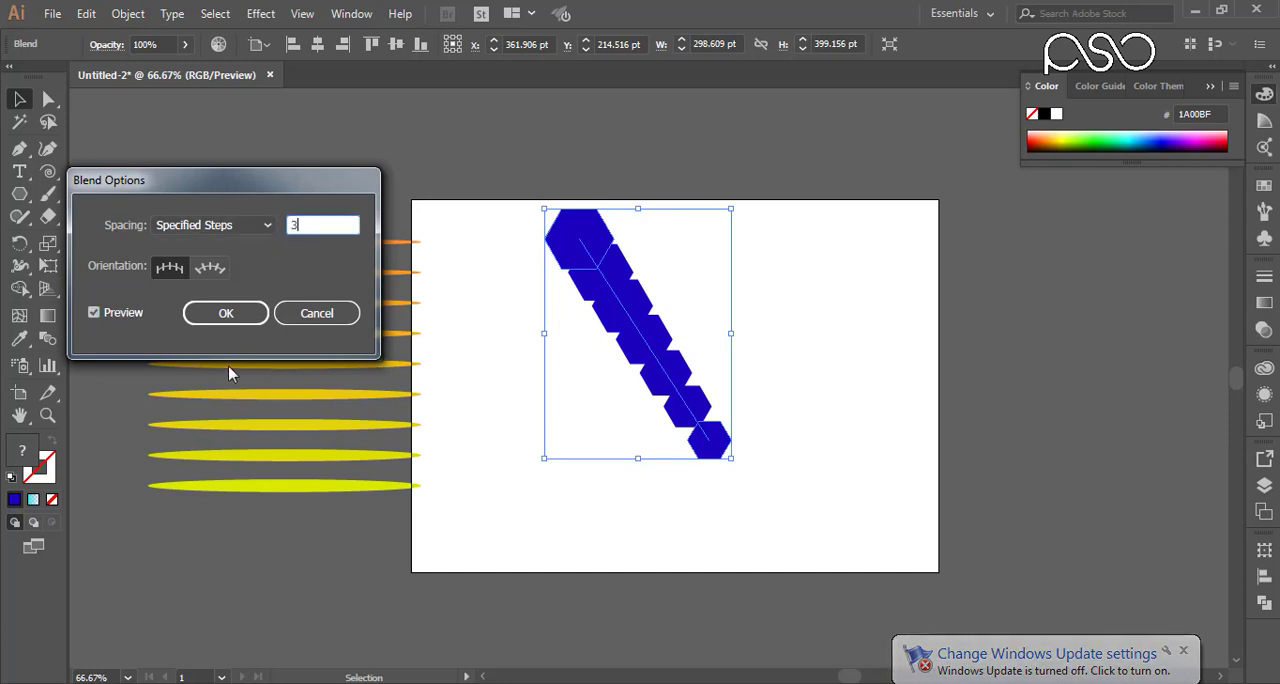
pyautogui.click(132, 316)
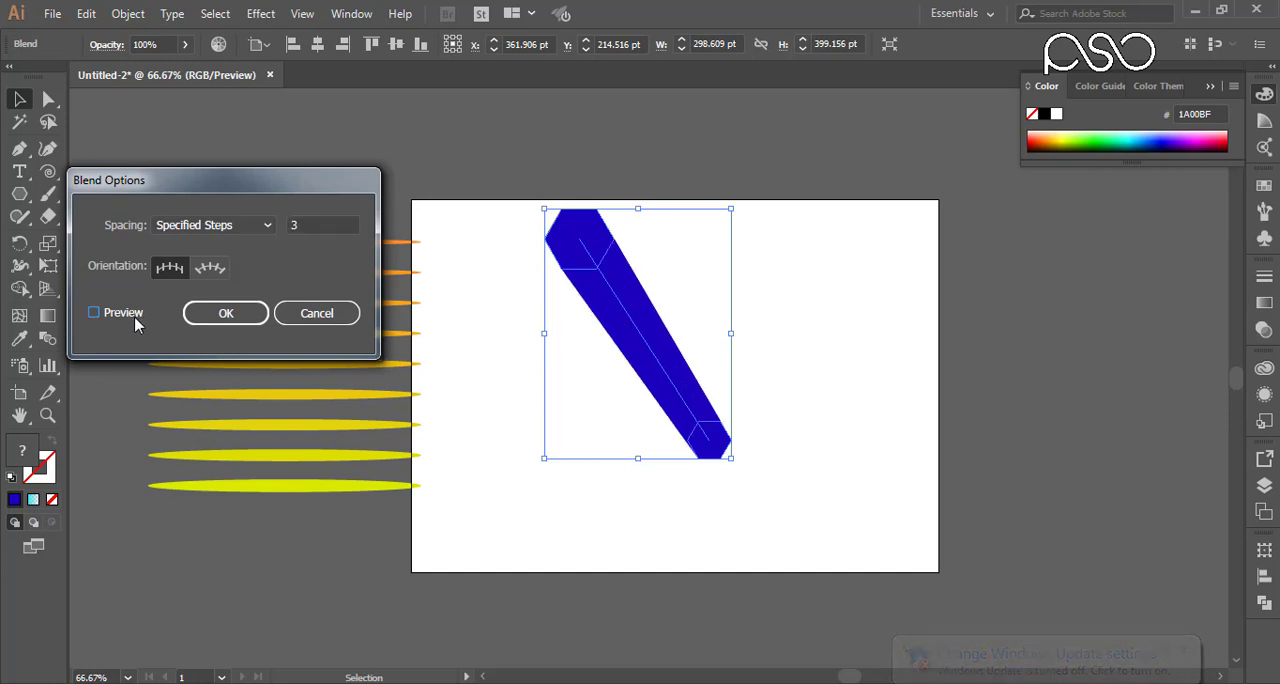
pyautogui.click(134, 316)
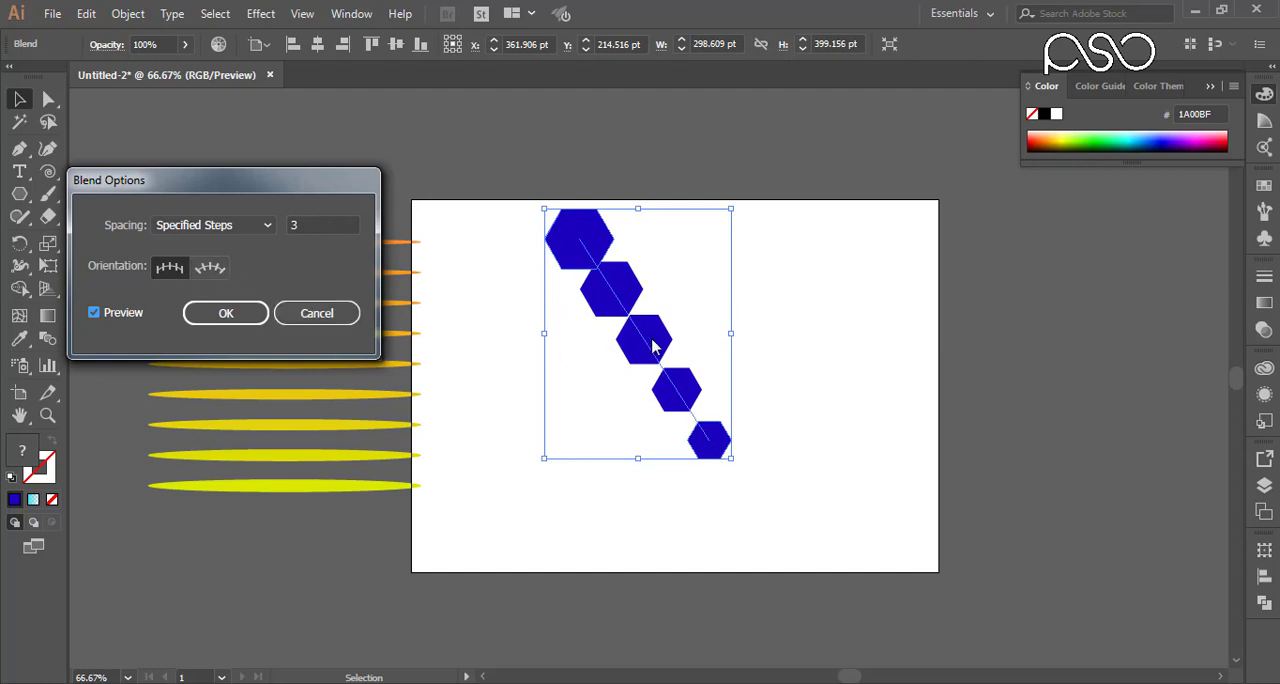
# Step: Apply the Align to Path orientation to the hexagon blend and move the blend toward the artboard's left edge
pyautogui.click(212, 268)
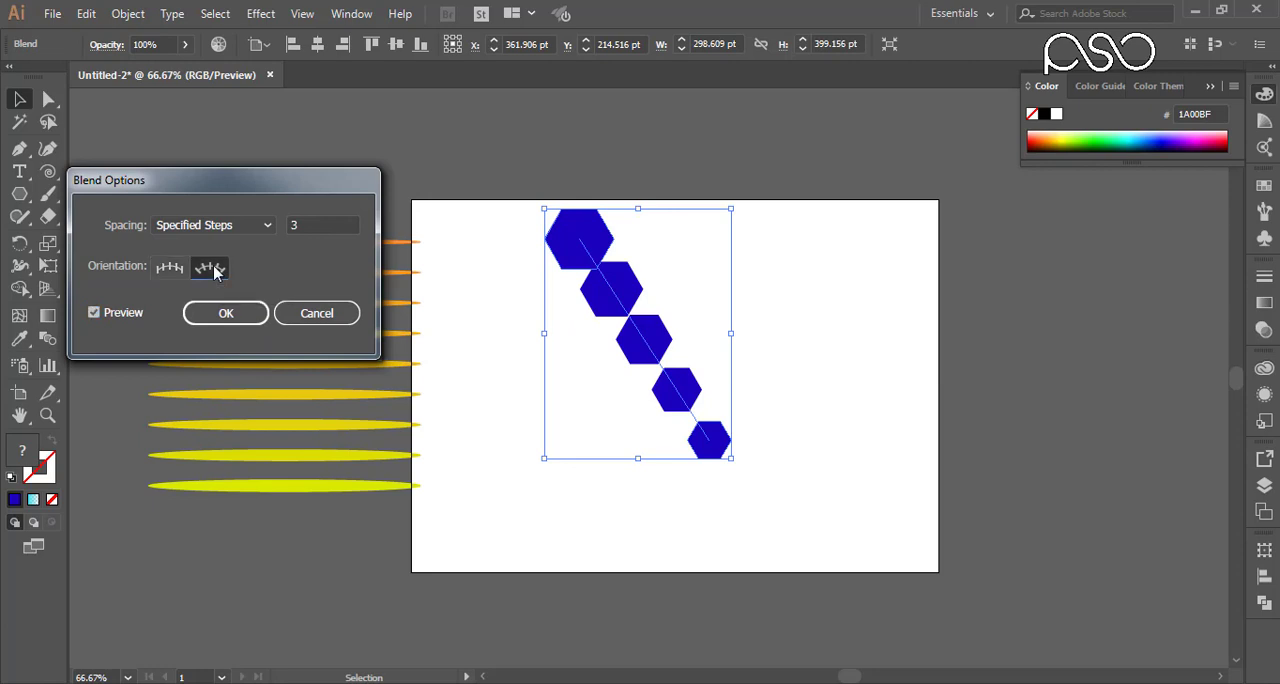
pyautogui.click(138, 316)
pyautogui.click(138, 316)
pyautogui.click(194, 314)
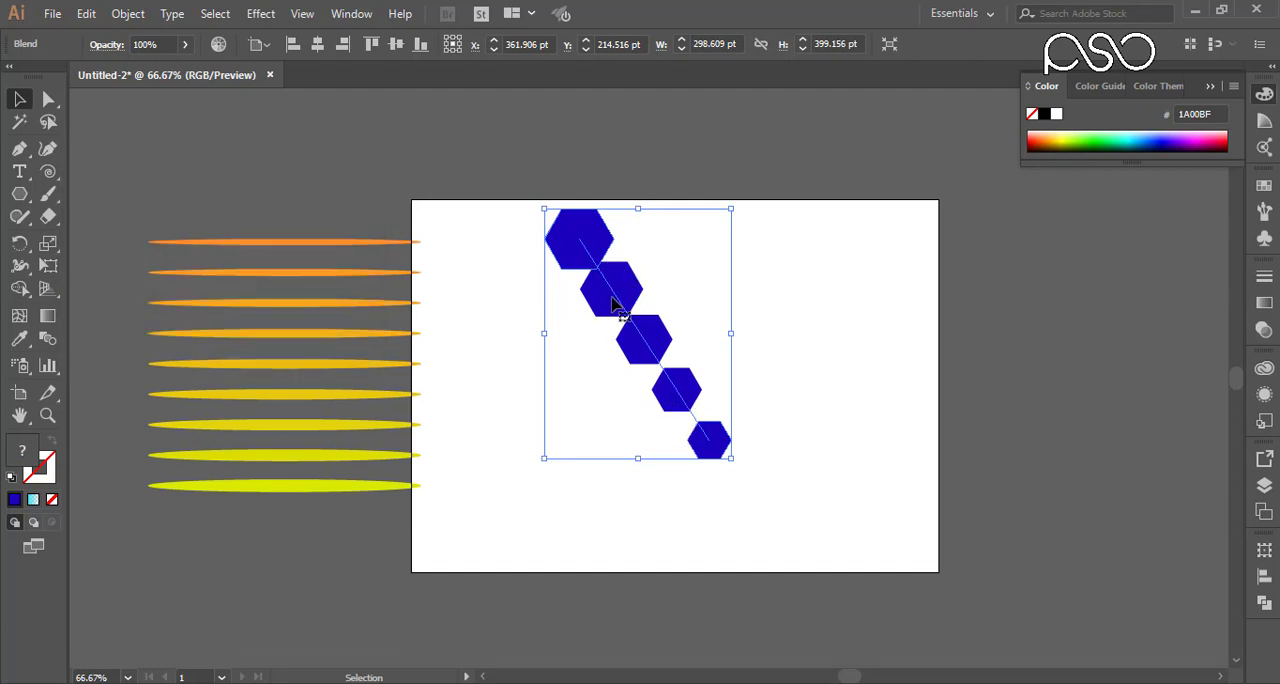
pyautogui.moveTo(615, 305); pyautogui.dragTo(518, 335)
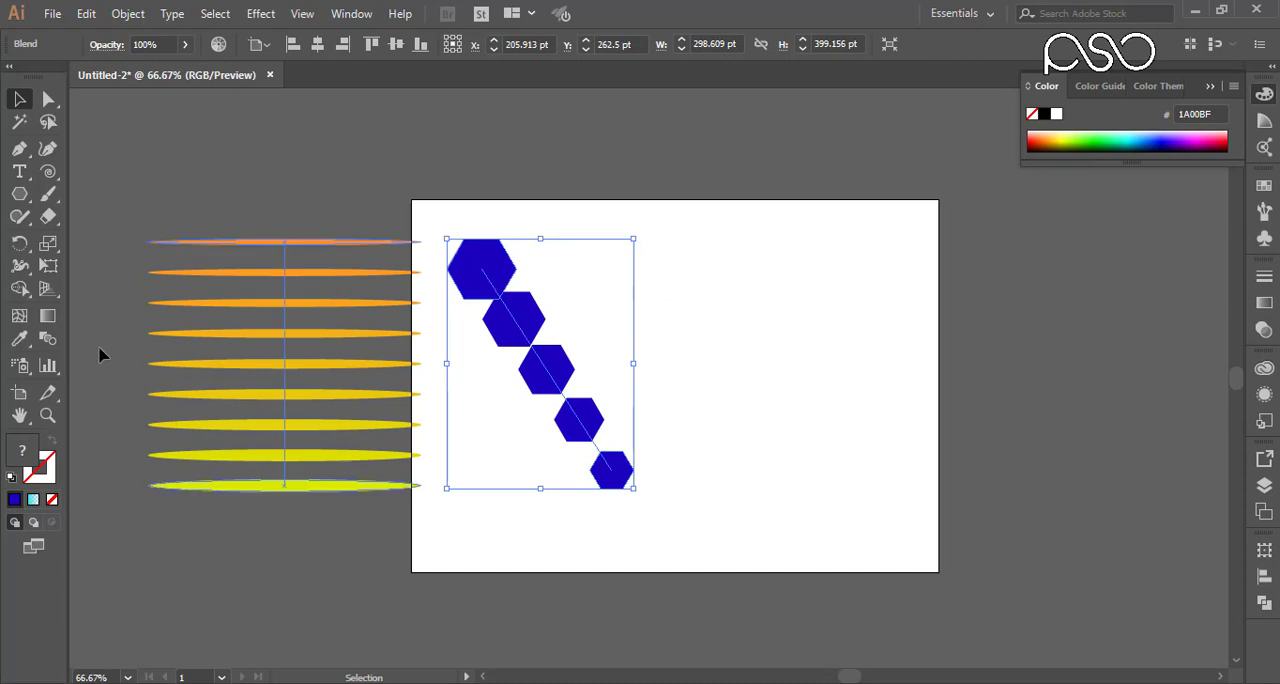
# Step: Draw a five-pointed star beside the top of the hexagon blend and a smaller star below it to the right
pyautogui.rightClick(21, 181)
pyautogui.rightClick(16, 202)
pyautogui.click(99, 284)
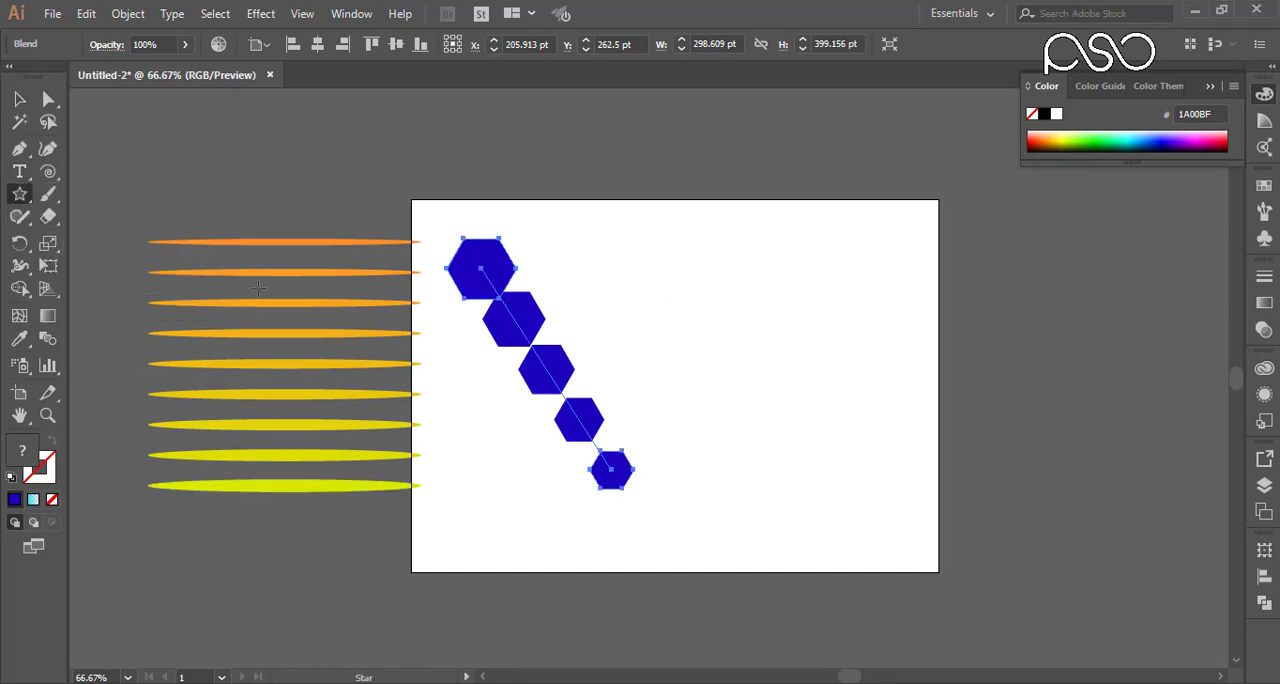
pyautogui.moveTo(627, 265); pyautogui.dragTo(654, 281)
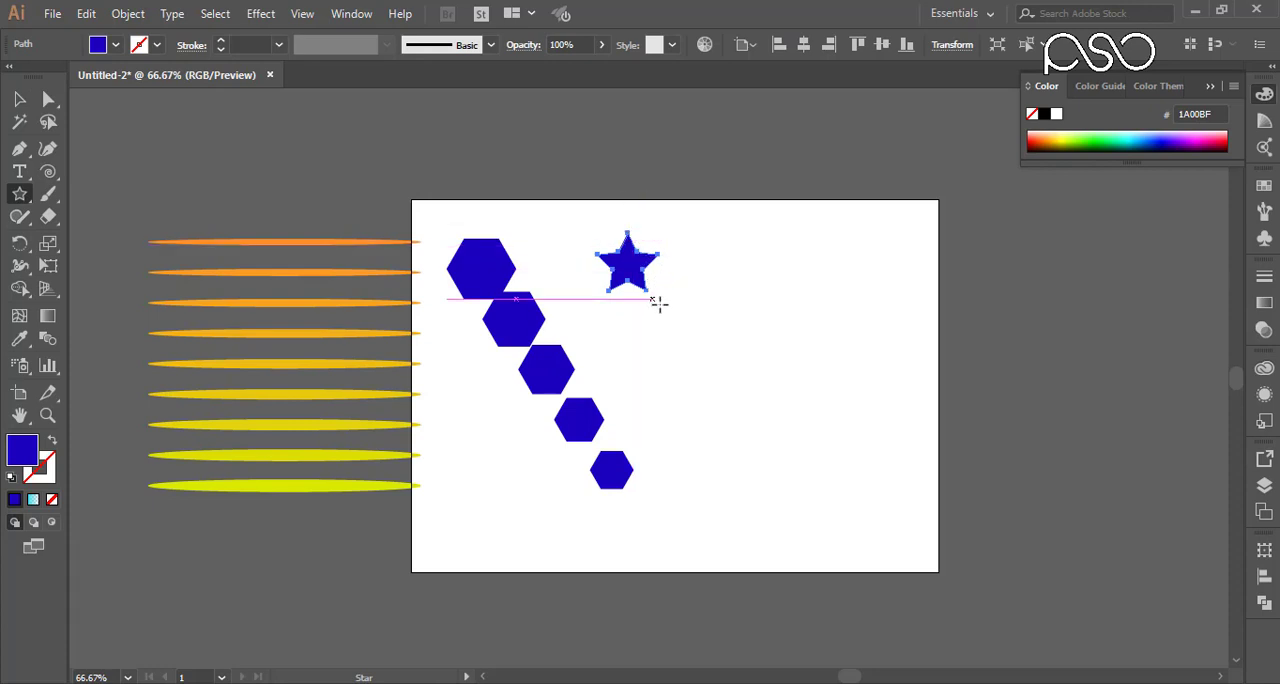
pyautogui.moveTo(745, 461); pyautogui.dragTo(762, 481)
# Step: Select both the large and the small star and make a blend between them
pyautogui.press('v')
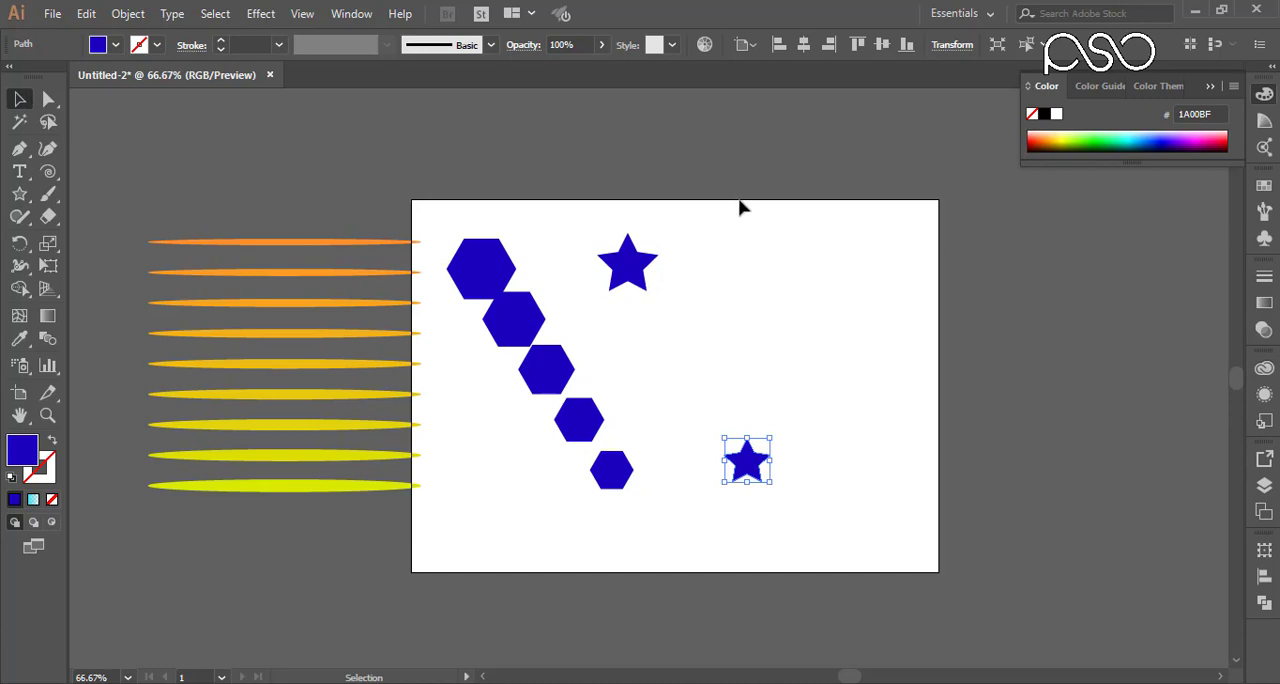
pyautogui.click(643, 262)
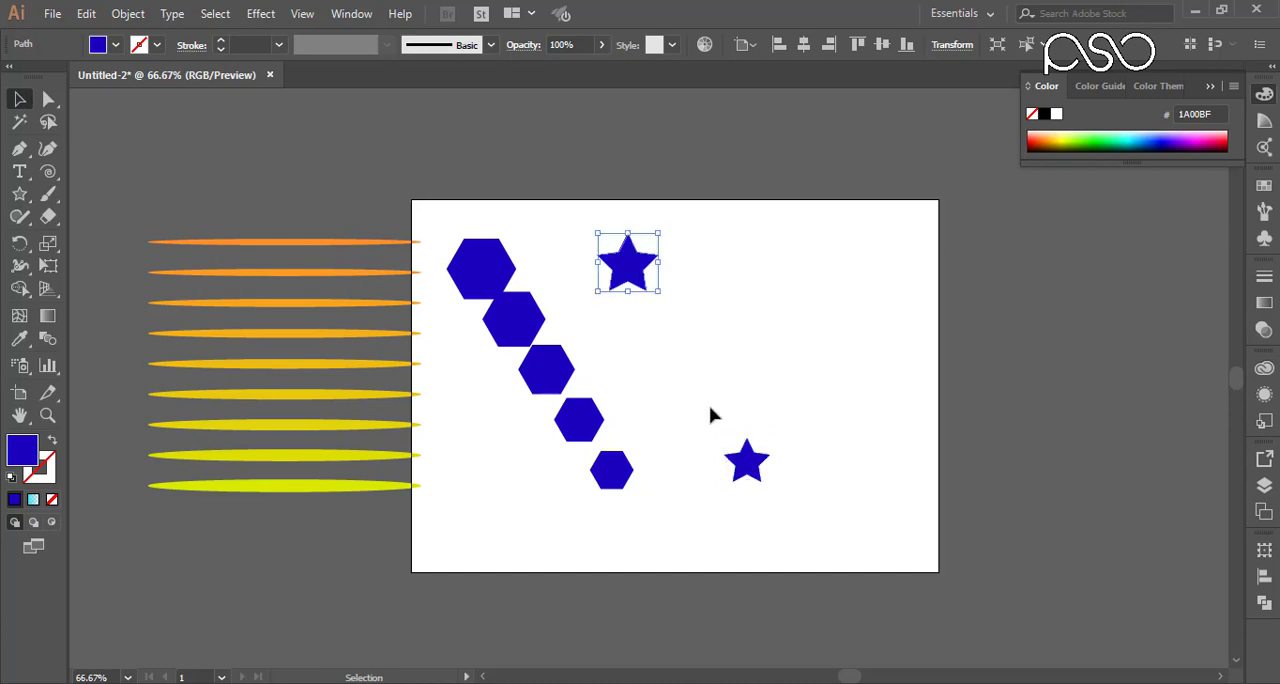
pyautogui.keyDown('shift'); pyautogui.click(748, 460); pyautogui.keyUp('shift')
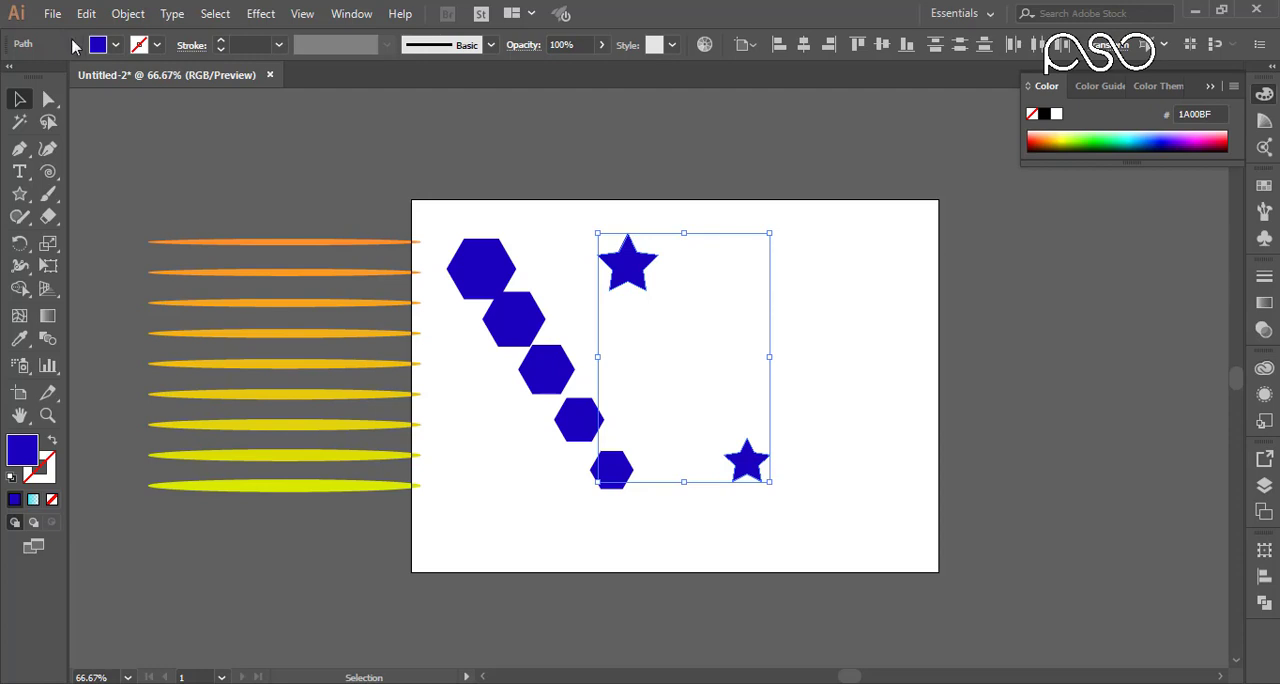
pyautogui.click(131, 14)
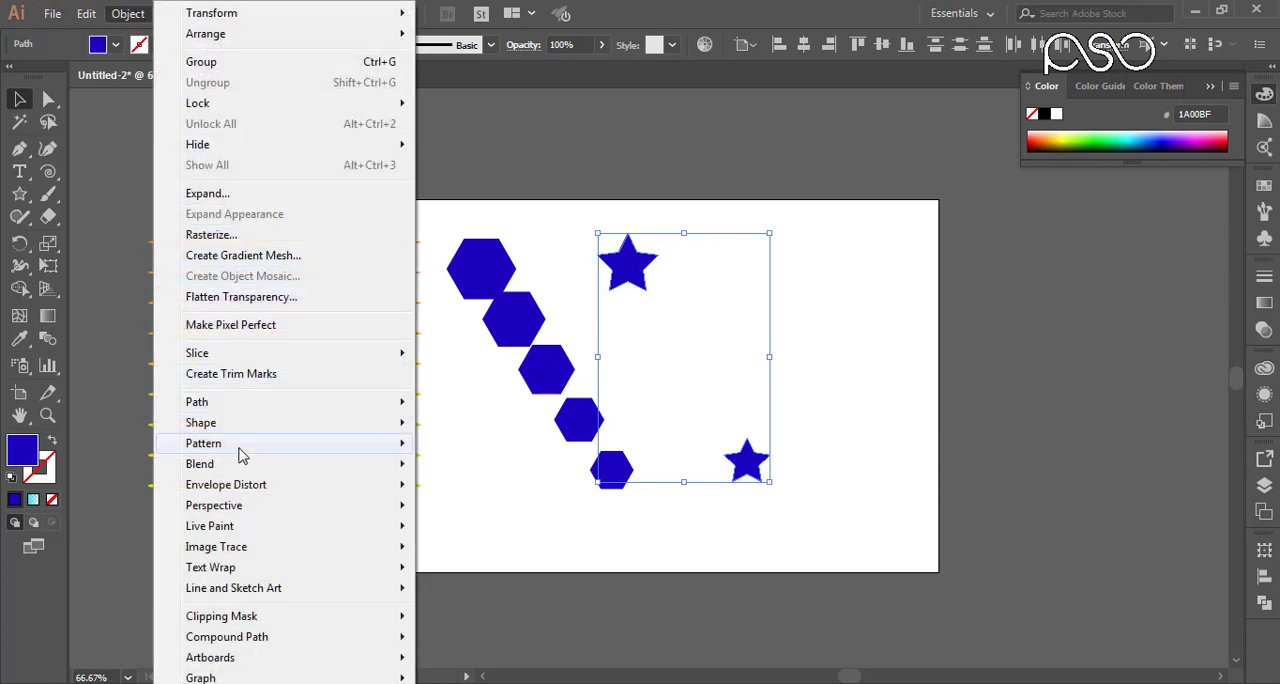
pyautogui.moveTo(383, 470)
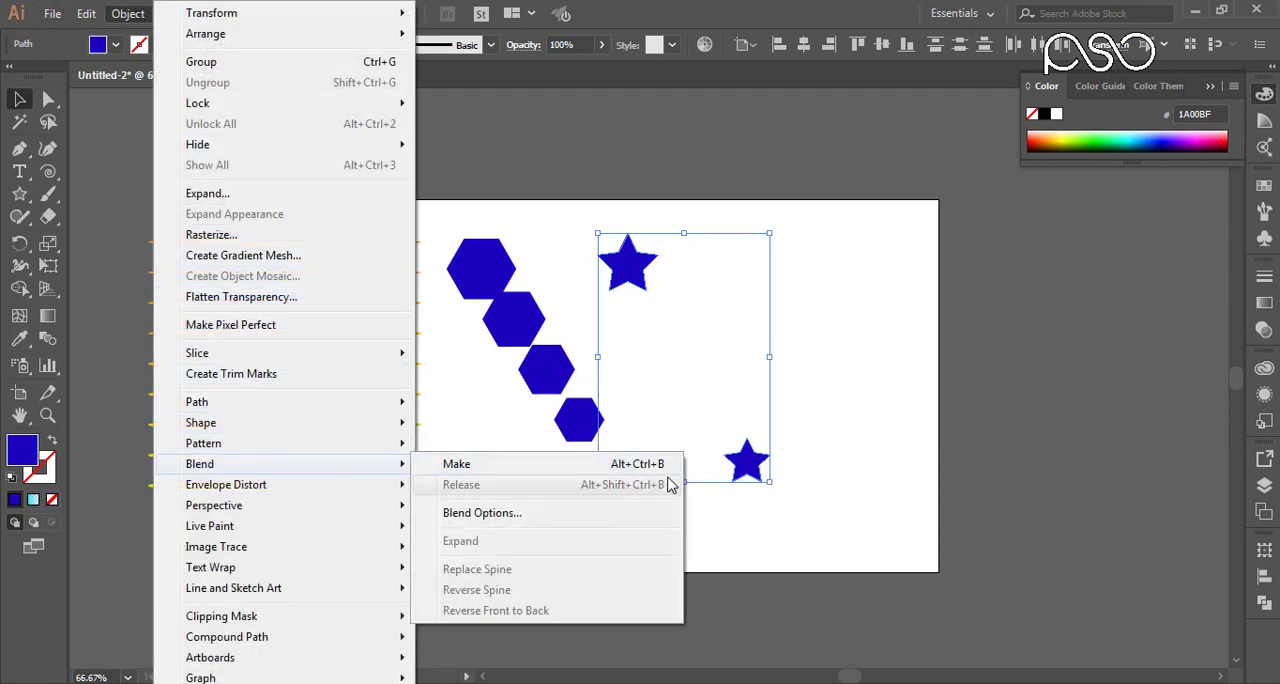
pyautogui.click(566, 467)
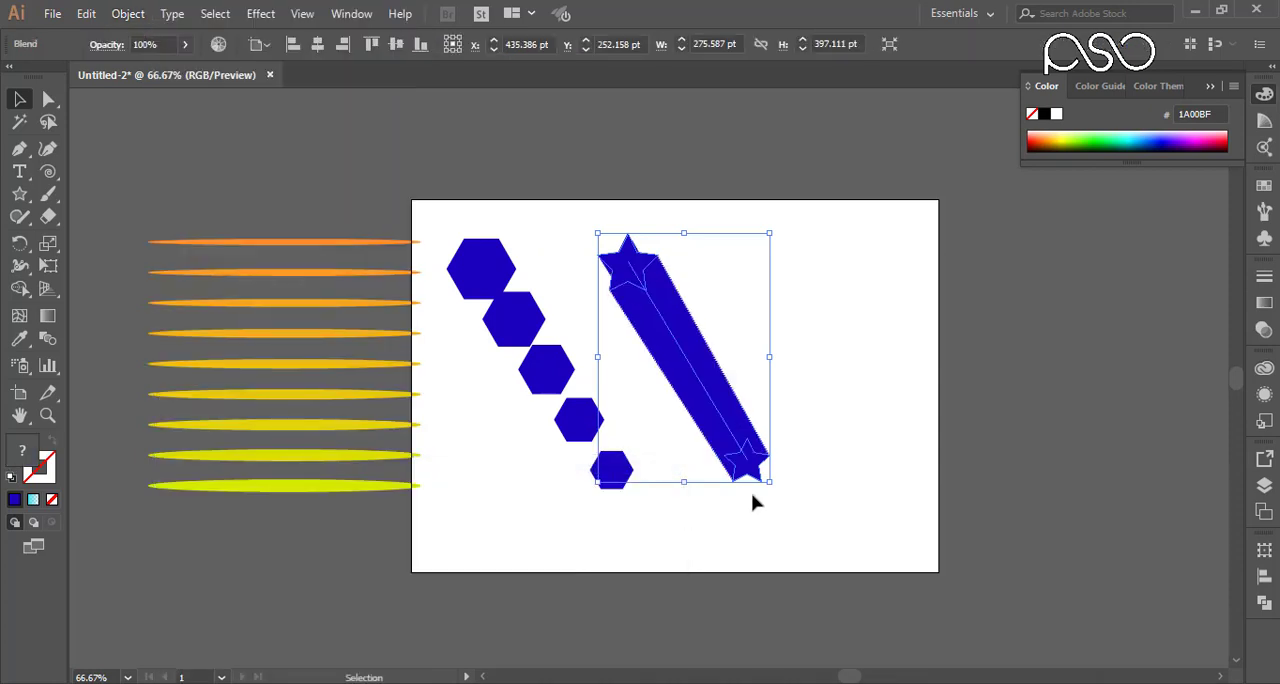
# Step: Try 30 and 10 specified steps for the star blend, previewing the 30-step version
pyautogui.doubleClick(48, 338)
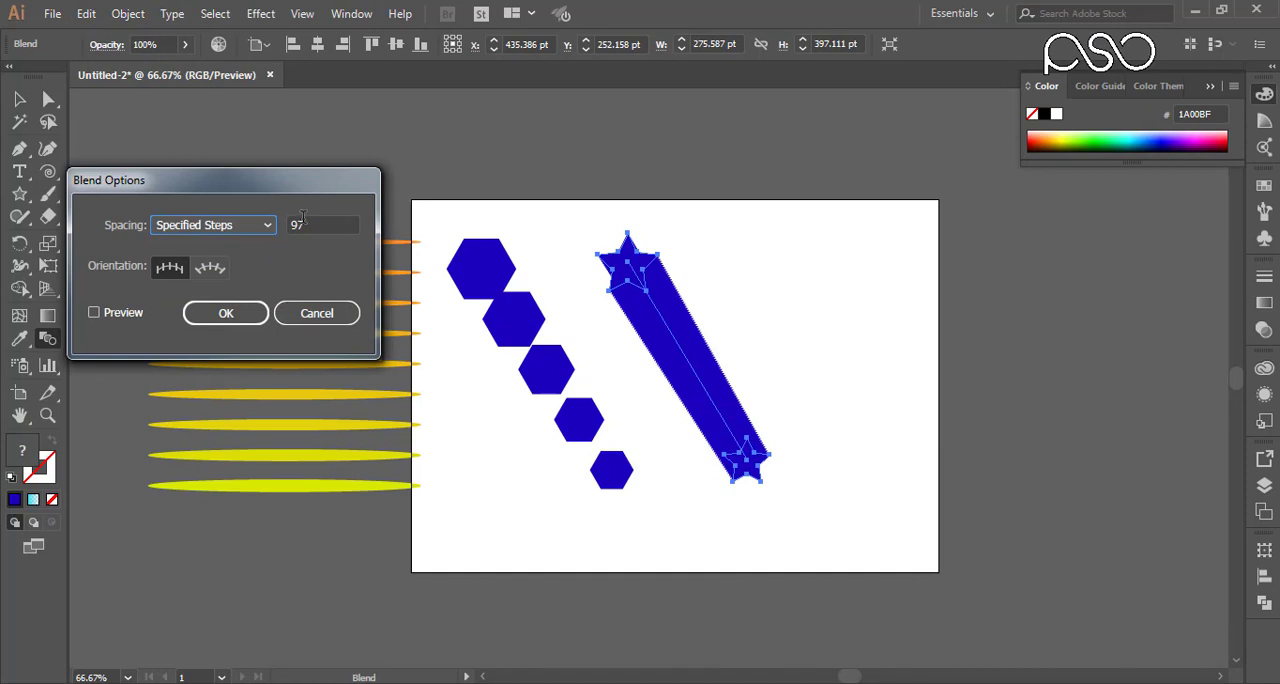
pyautogui.doubleClick(302, 222)
pyautogui.write('3')
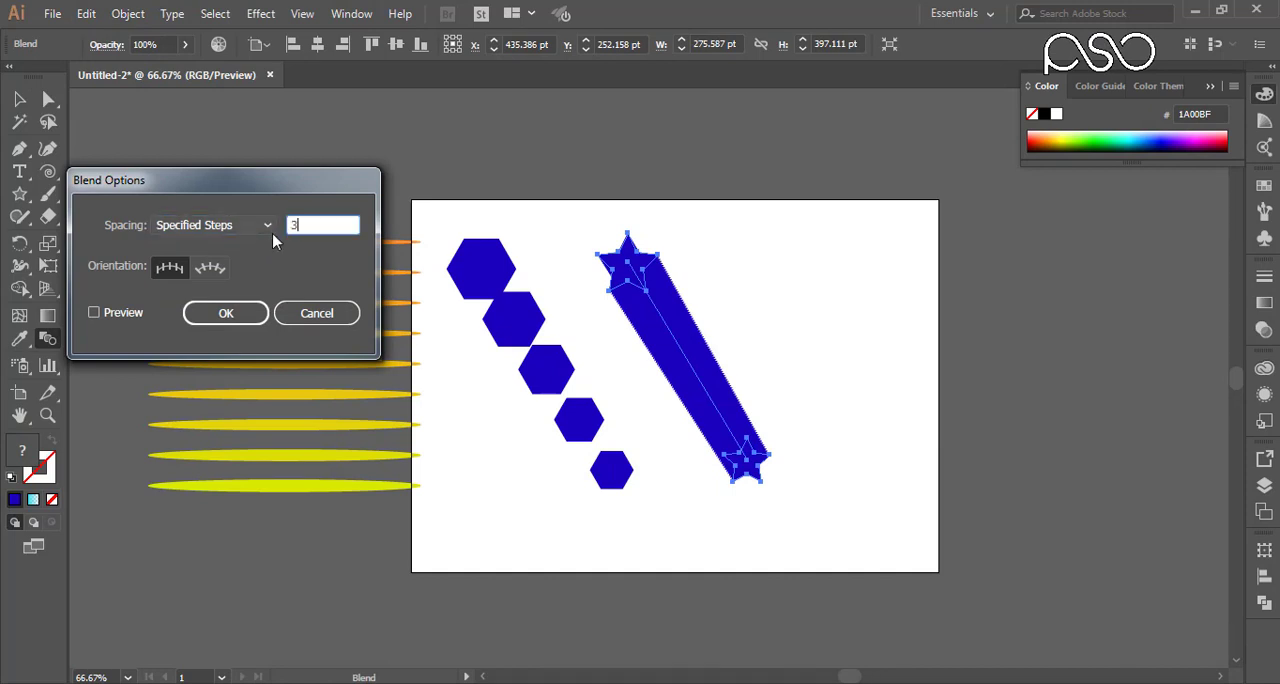
pyautogui.write('0')
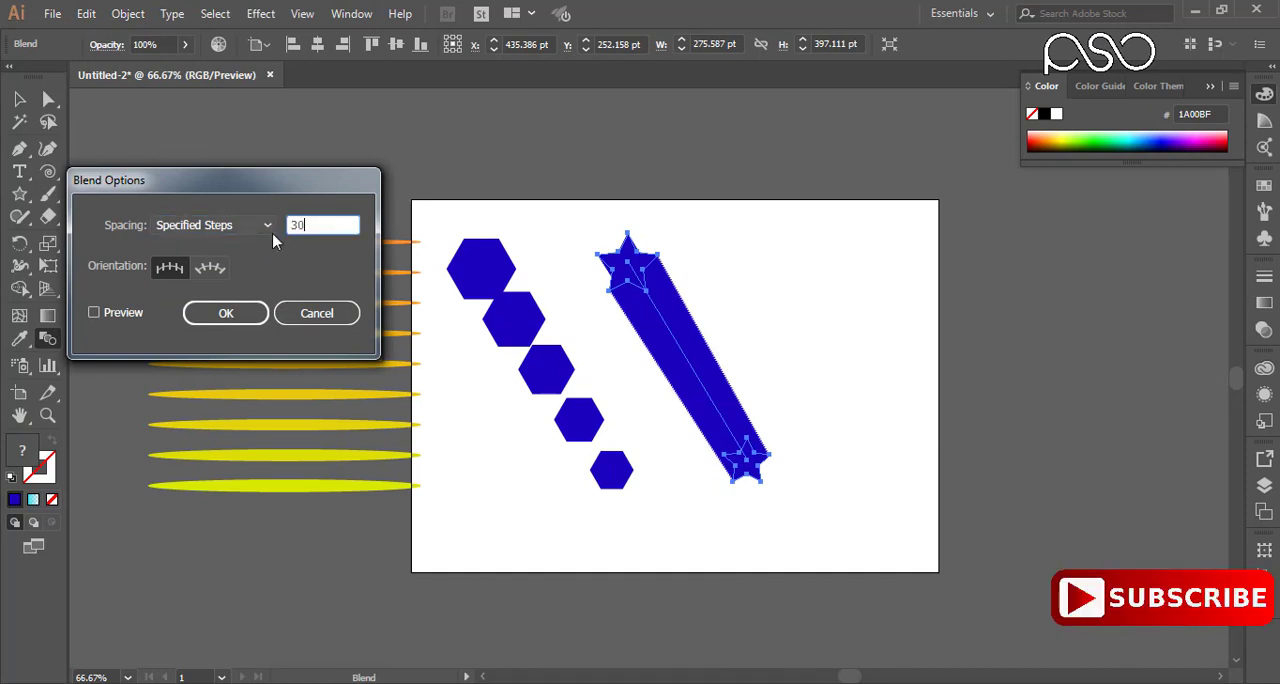
pyautogui.click(120, 314)
pyautogui.doubleClick(298, 224)
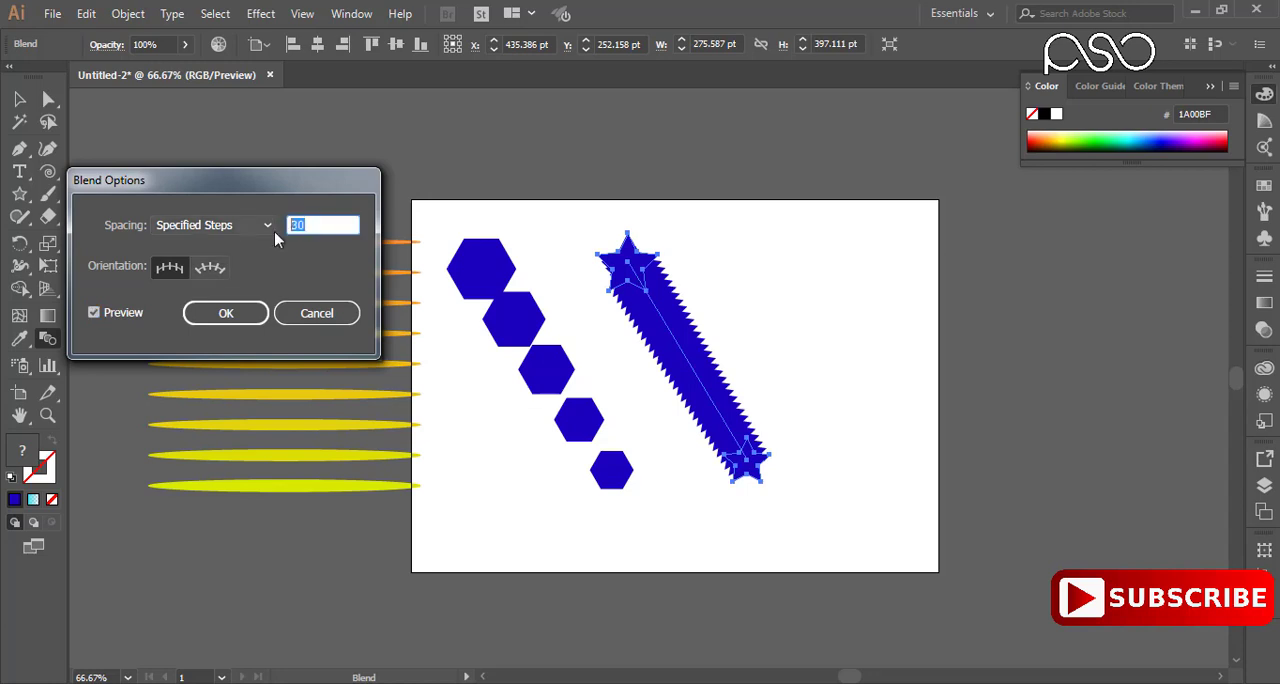
pyautogui.write('10')
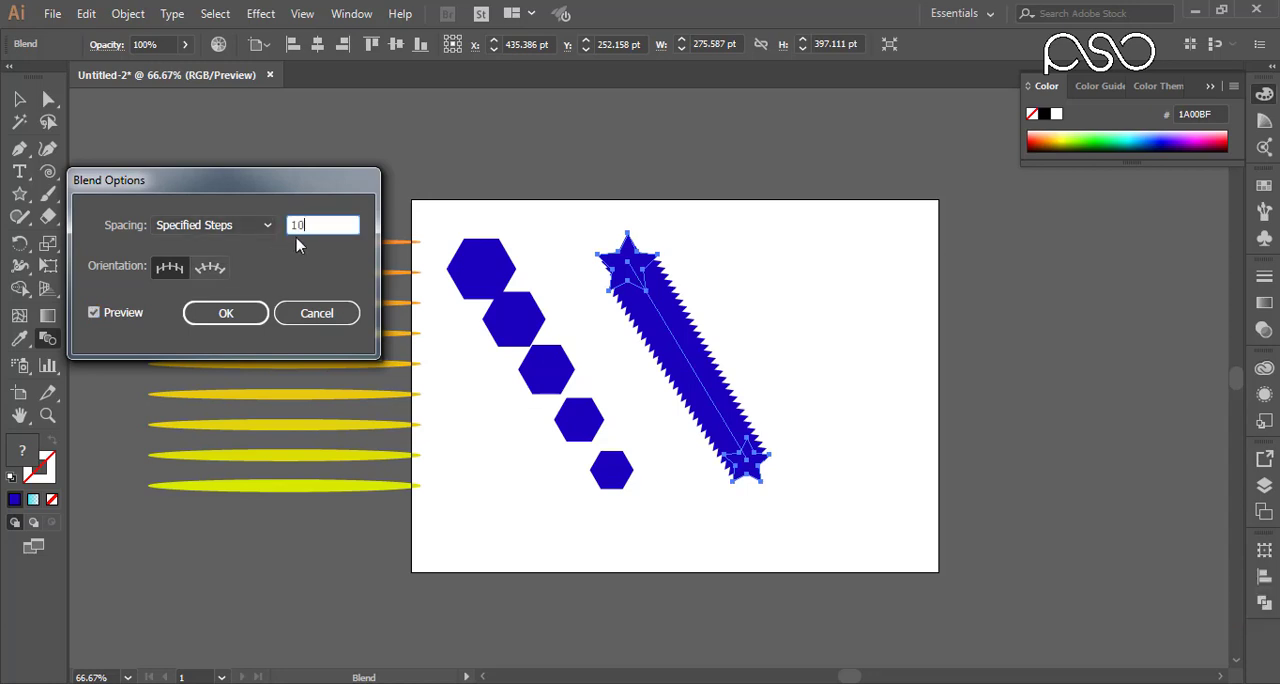
pyautogui.click(228, 312)
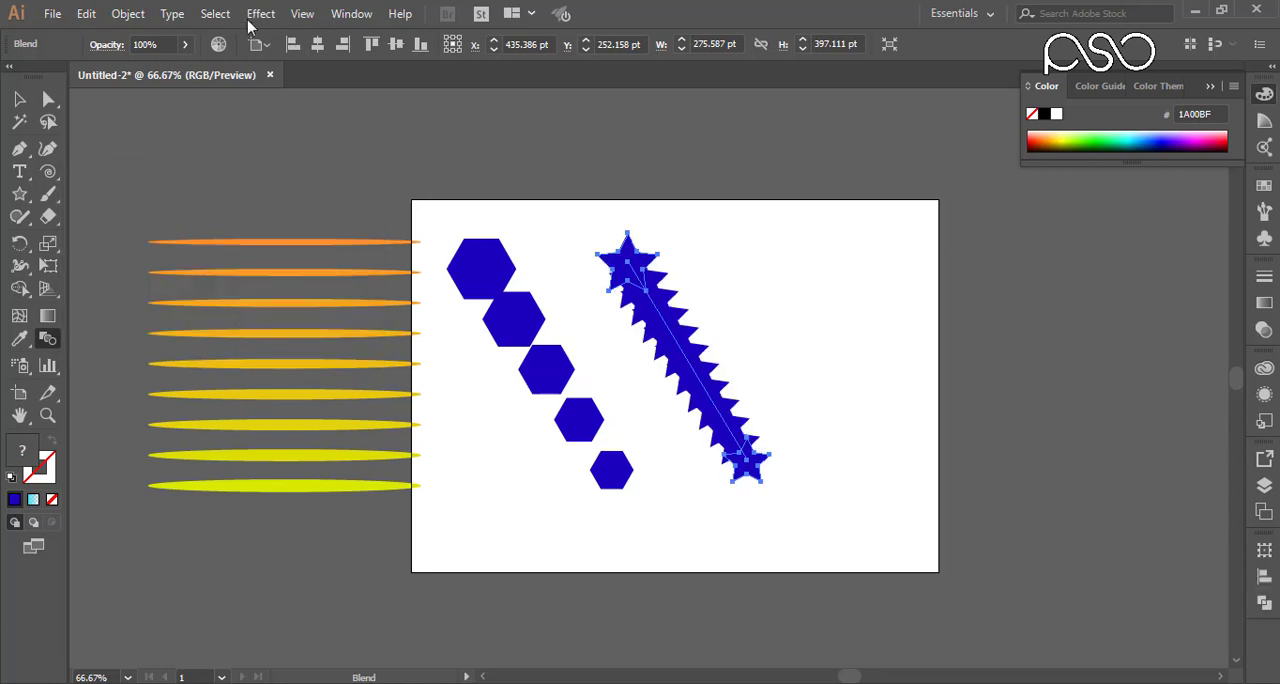
# Step: Set the star blend's spacing to 4 specified steps
pyautogui.doubleClick(47, 339)
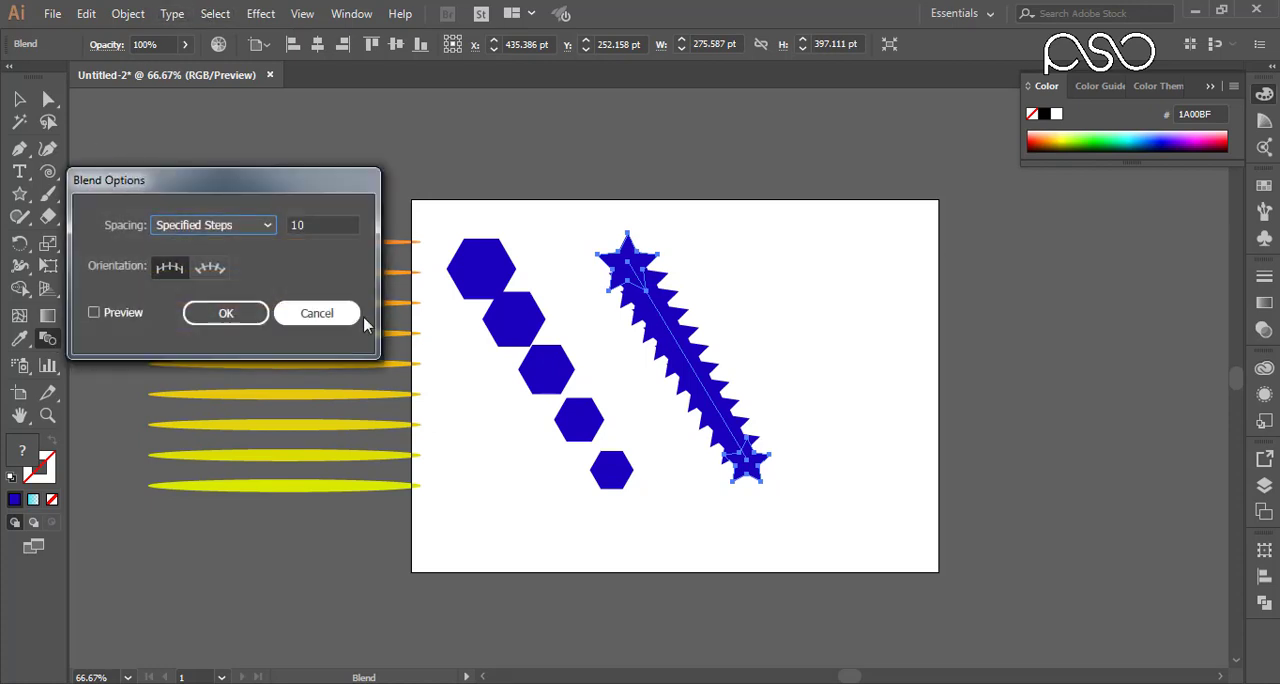
pyautogui.doubleClick(292, 226)
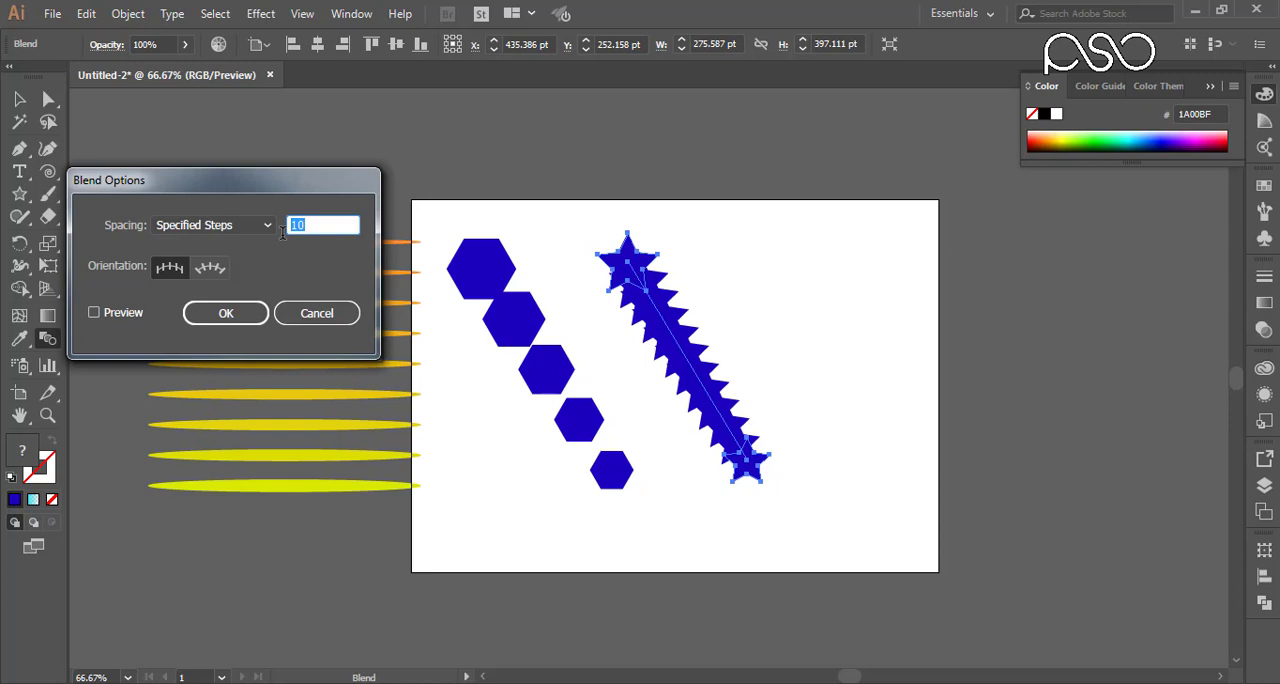
pyautogui.write('4')
pyautogui.click(251, 314)
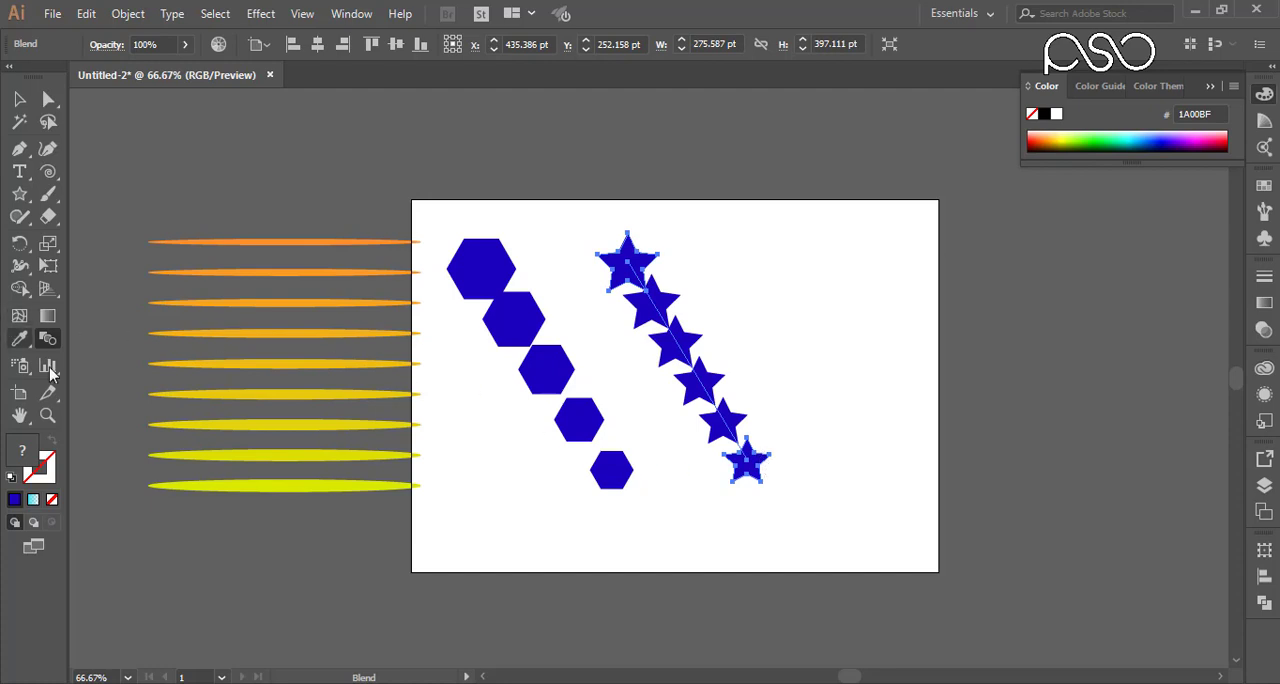
# Step: Apply the Align to Path orientation to the star blend and refresh the preview
pyautogui.doubleClick(48, 339)
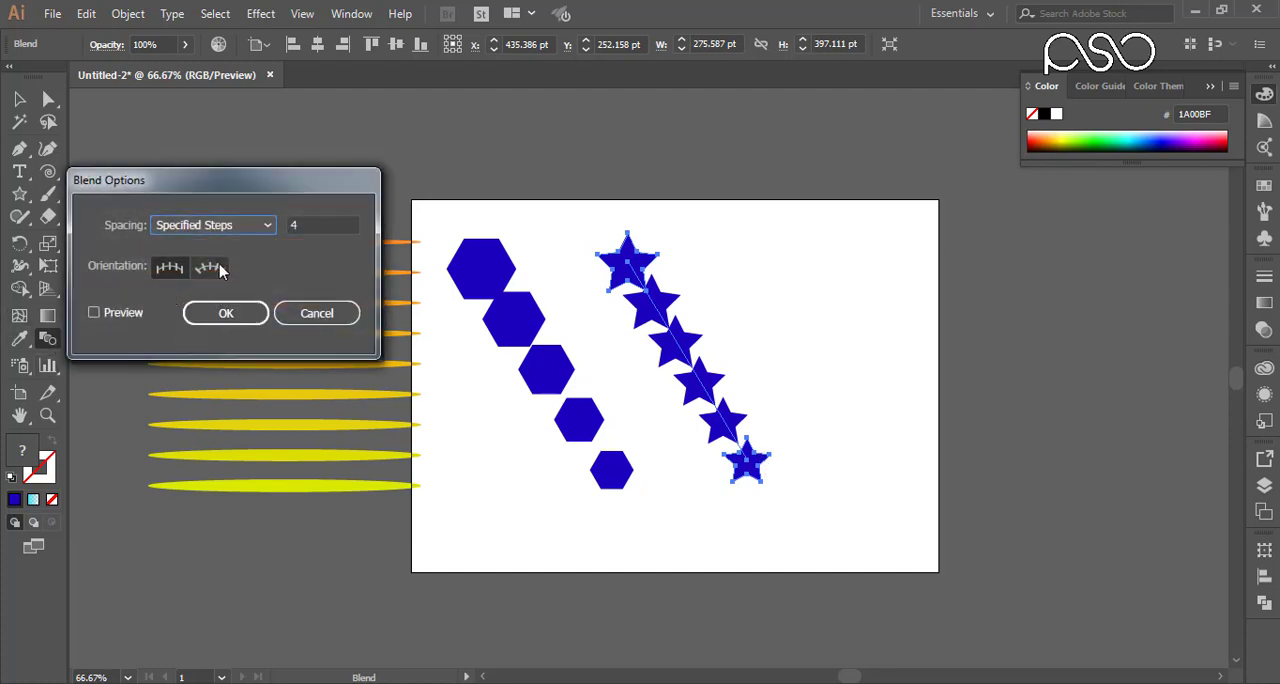
pyautogui.click(124, 314)
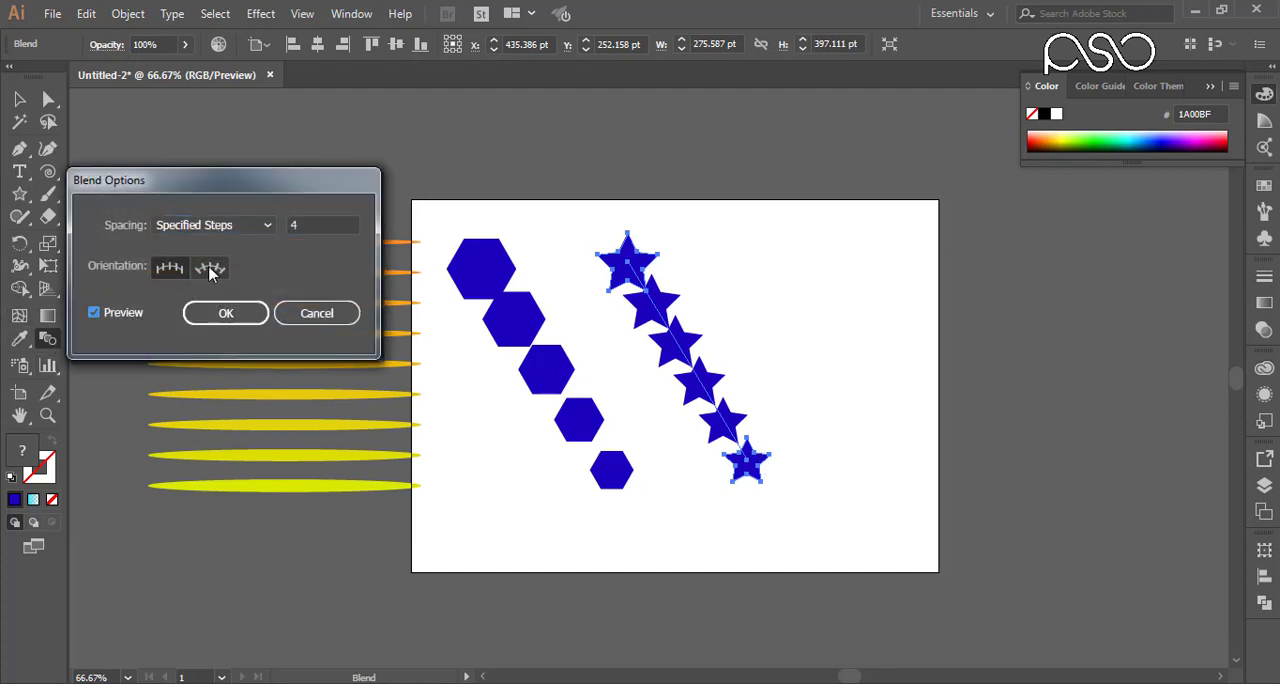
pyautogui.click(209, 268)
pyautogui.click(128, 317)
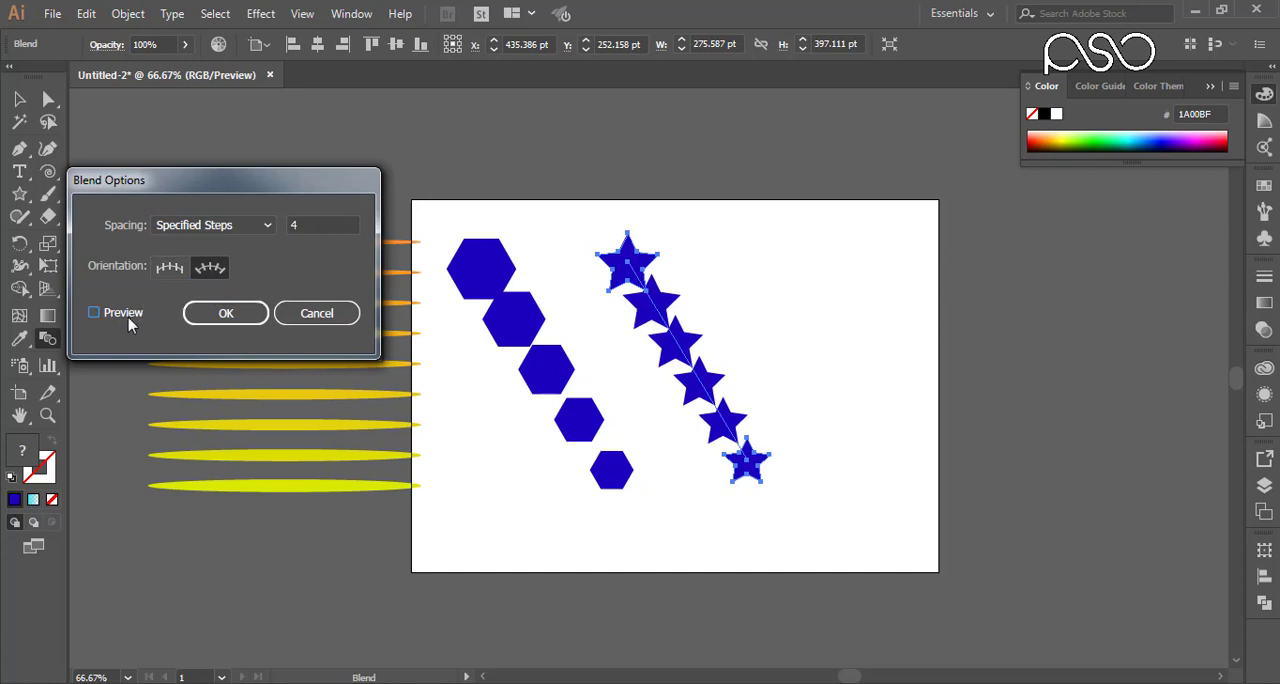
pyautogui.click(128, 317)
pyautogui.click(227, 313)
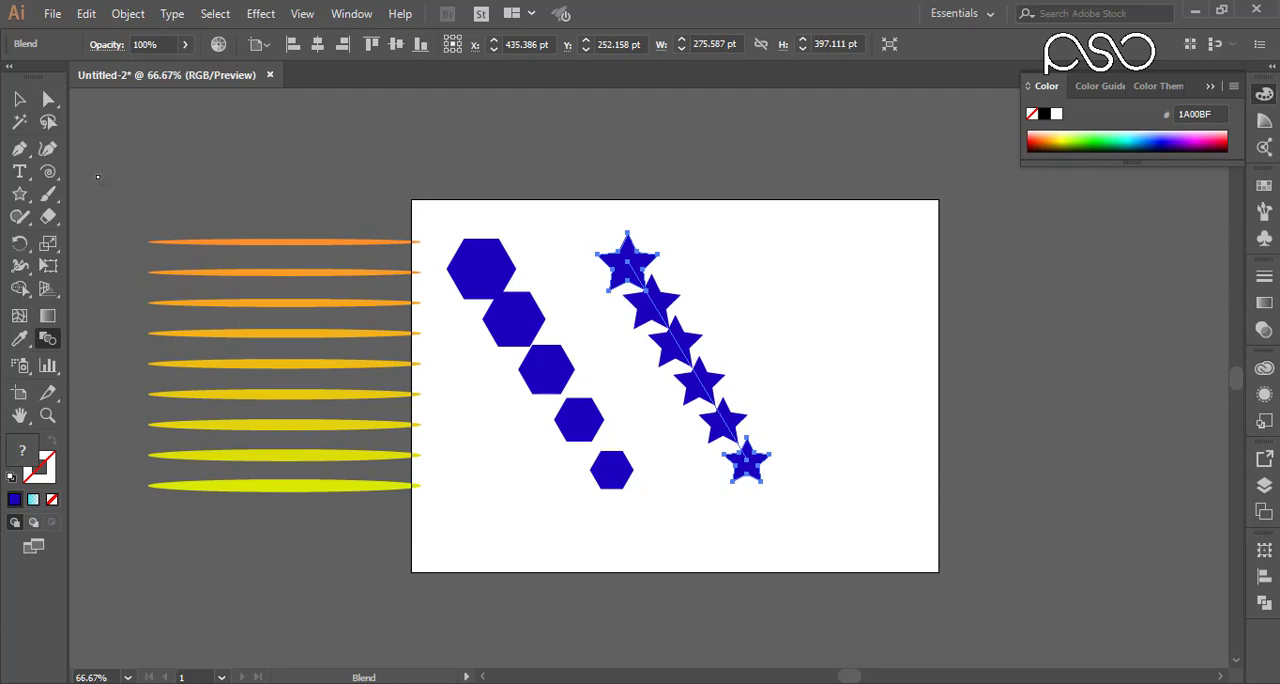
# Step: Move the star blend up and left past the artboard's top edge and paint a wide U-shaped curve with the Paintbrush
pyautogui.click(19, 99)
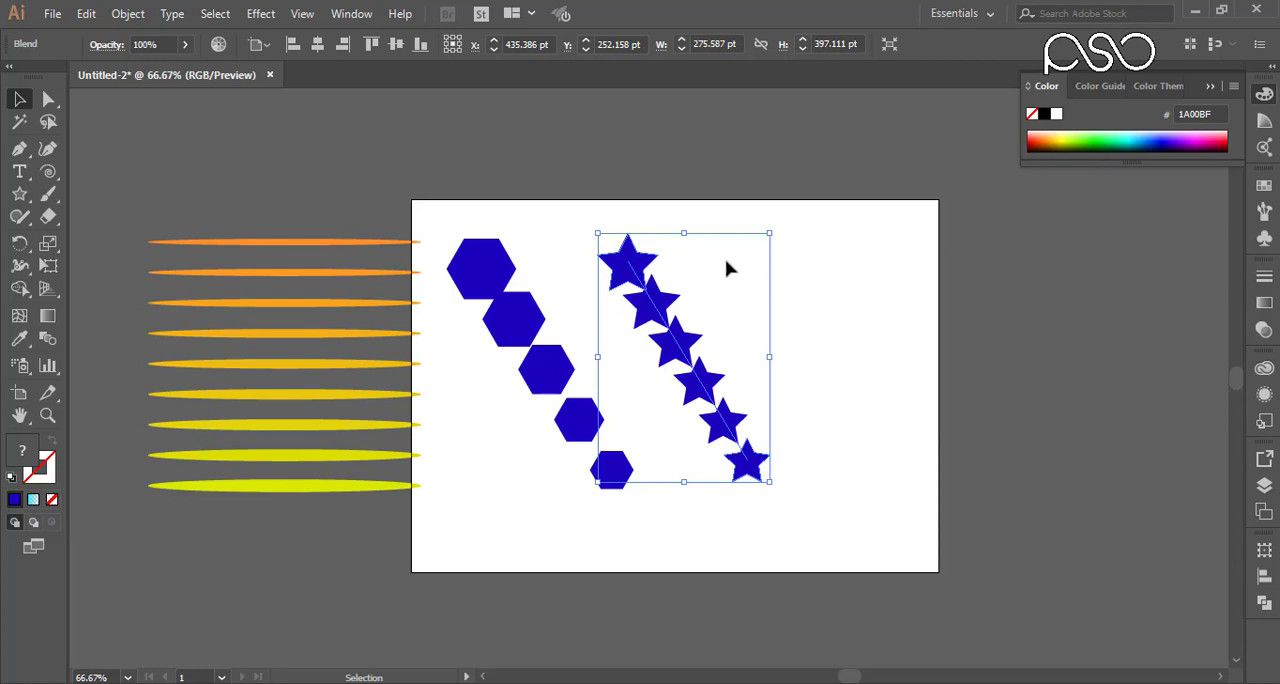
pyautogui.moveTo(655, 305); pyautogui.dragTo(539, 193)
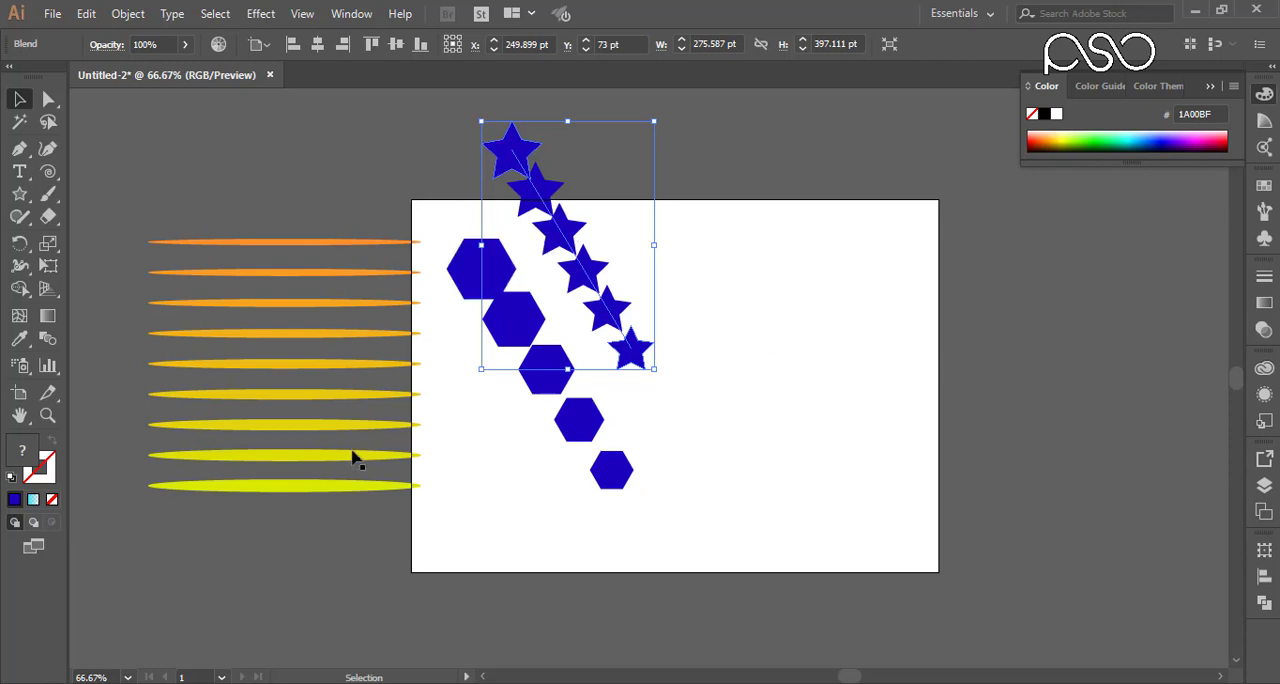
pyautogui.click(20, 150)
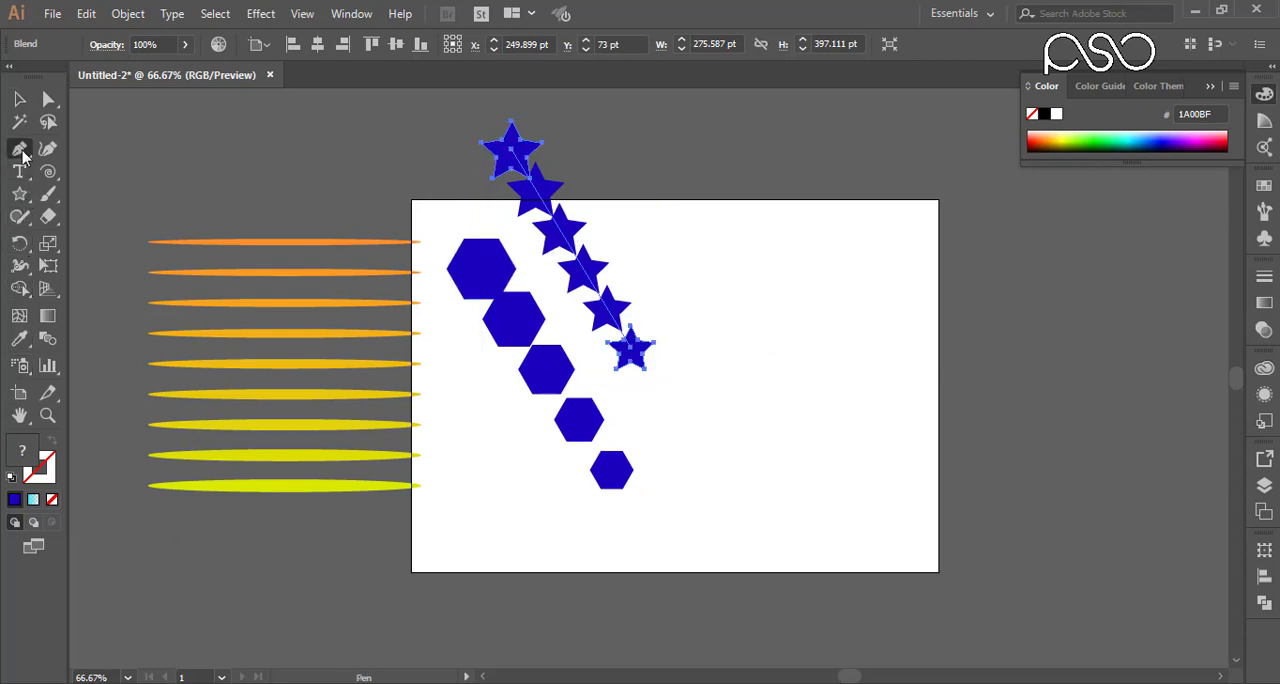
pyautogui.click(48, 194)
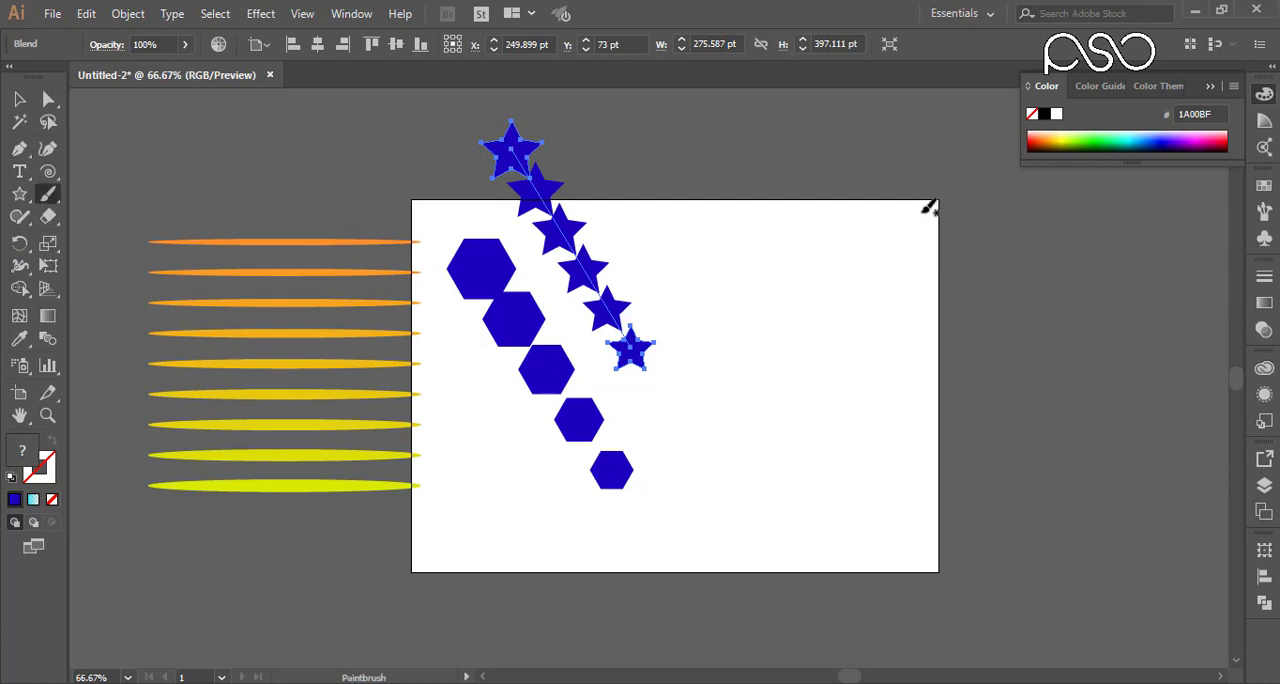
pyautogui.moveTo(895, 214)
pyautogui.mouseDown()
pyautogui.moveTo(846, 273)
pyautogui.moveTo(736, 496)
pyautogui.moveTo(664, 549)
pyautogui.moveTo(590, 566)
pyautogui.moveTo(523, 557)
pyautogui.moveTo(438, 514)
pyautogui.moveTo(392, 464)
pyautogui.moveTo(276, 182)
pyautogui.mouseUp()
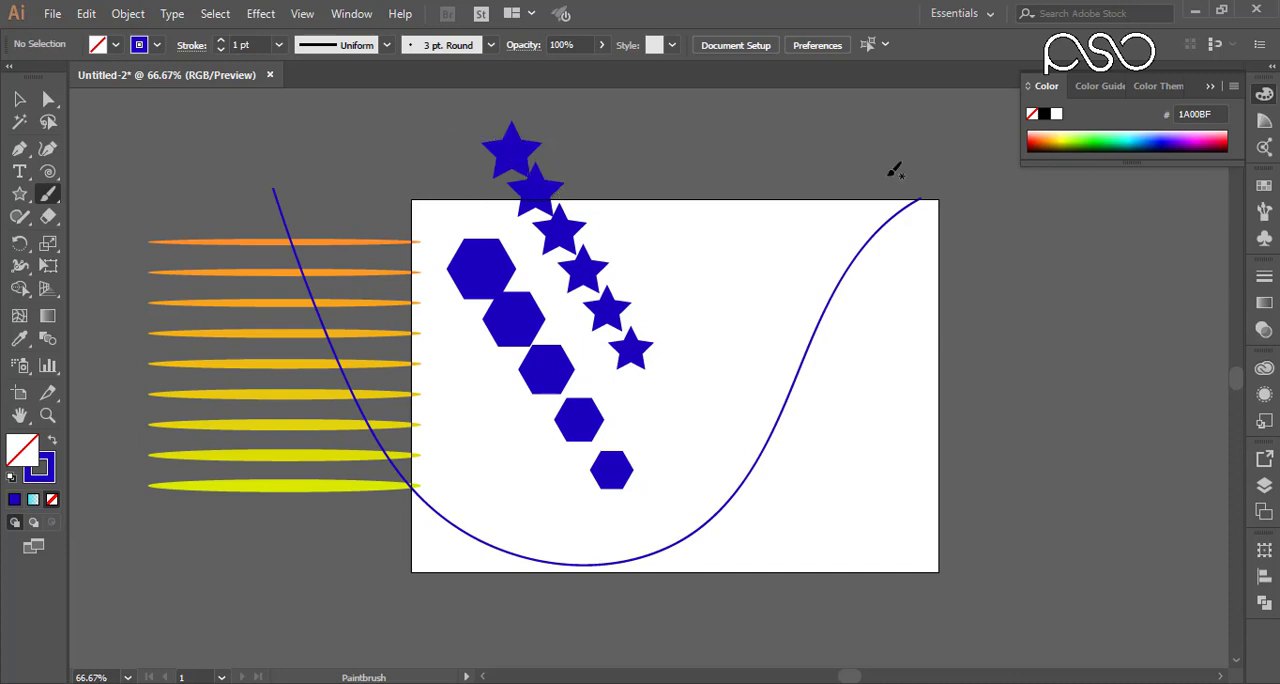
# Step: Select the star blend together with the painted curve and replace the blend's spine with that curve
pyautogui.click(19, 99)
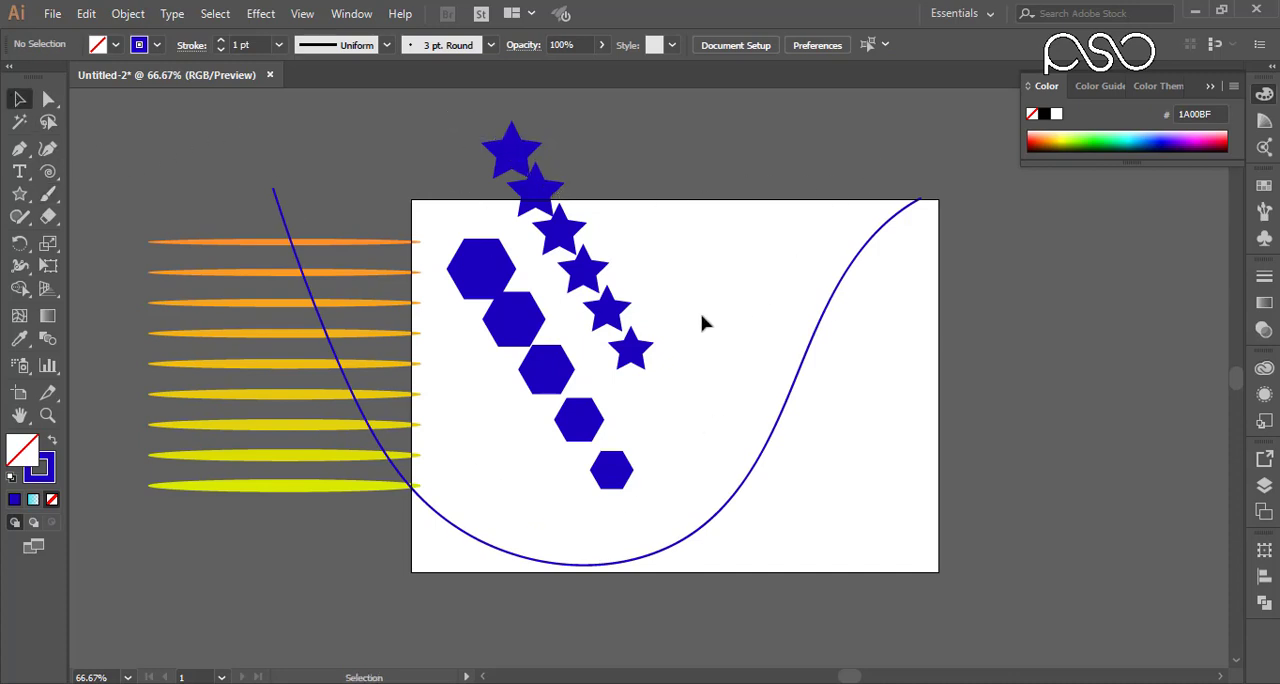
pyautogui.click(643, 360)
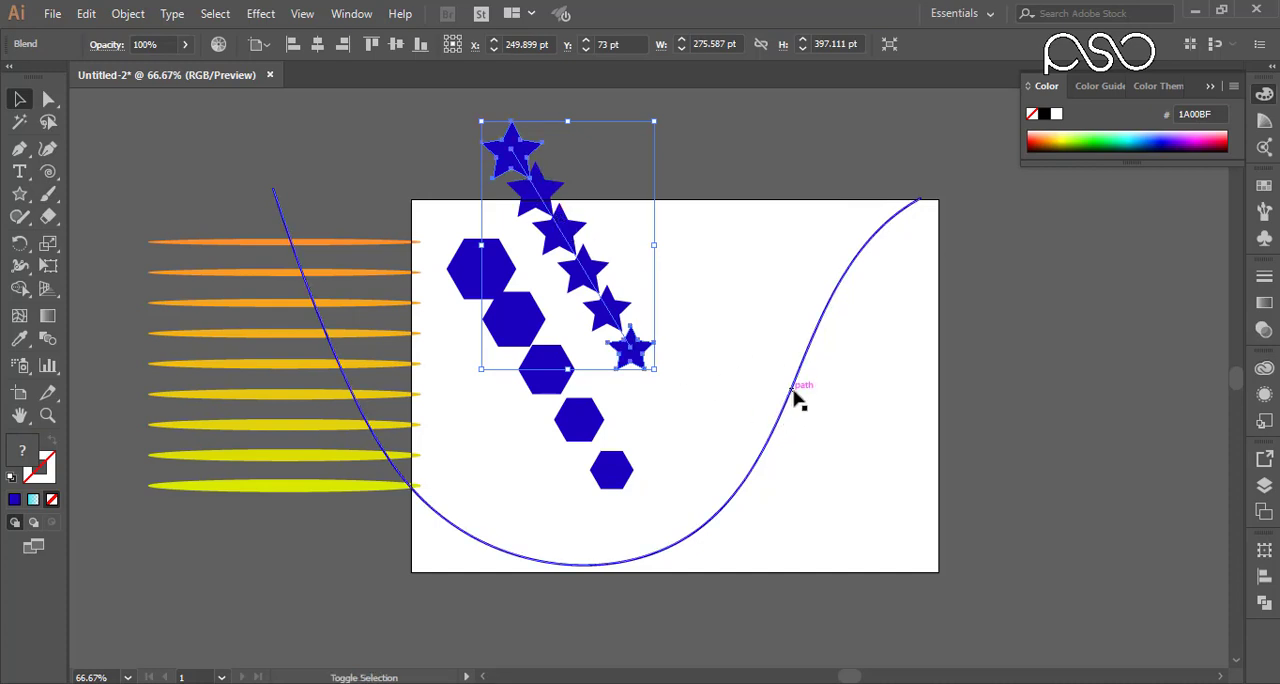
pyautogui.keyDown('shift'); pyautogui.click(796, 396); pyautogui.keyUp('shift')
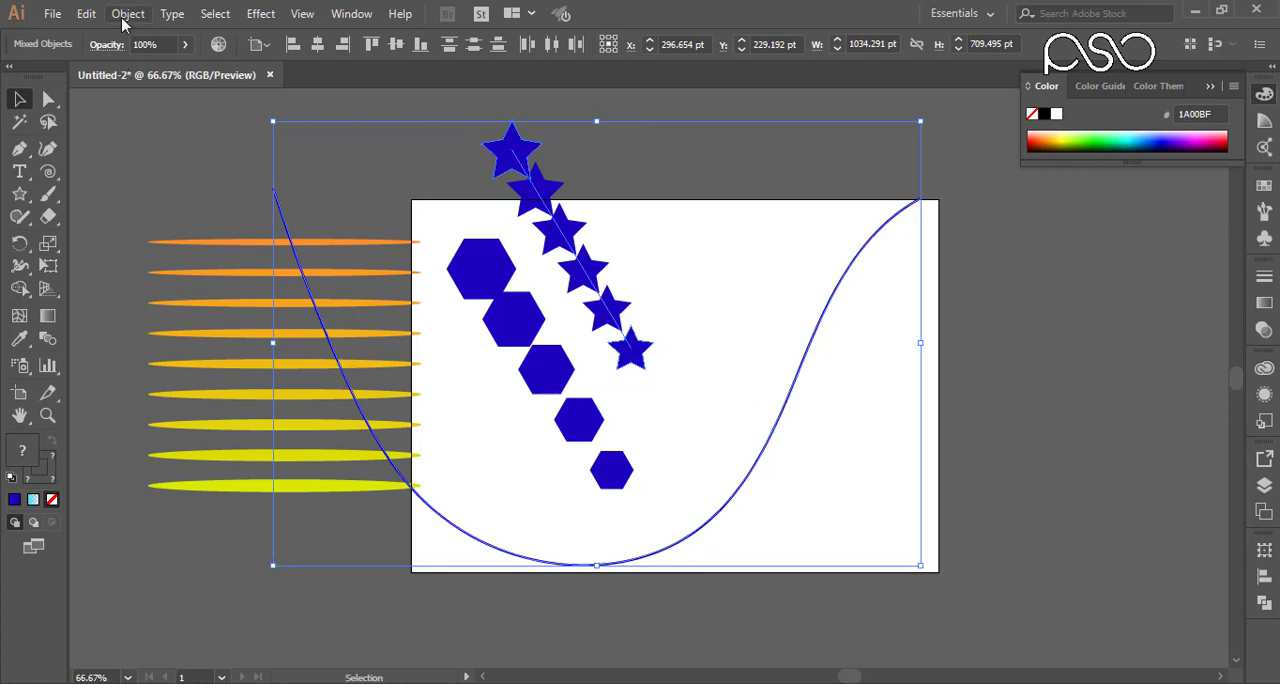
pyautogui.click(127, 14)
pyautogui.moveTo(258, 465)
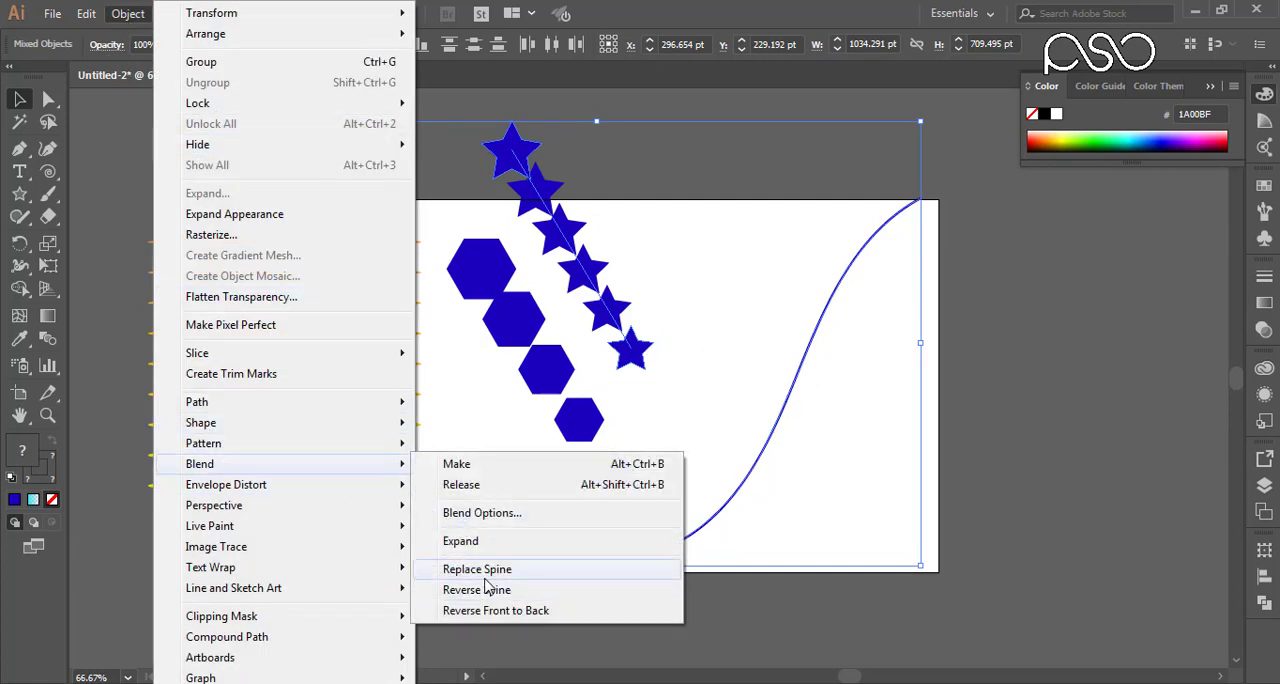
pyautogui.click(477, 569)
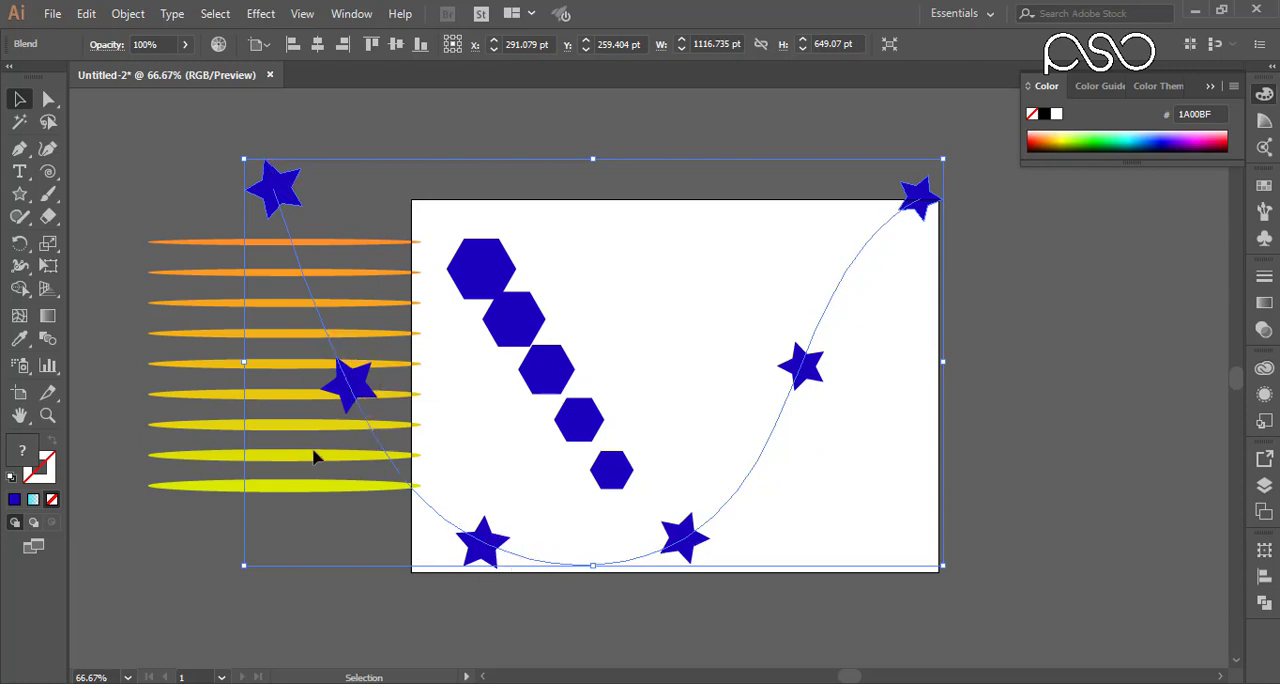
# Step: Preview the Align to Page orientation on the curved star blend and switch back to Align to Path
pyautogui.doubleClick(47, 338)
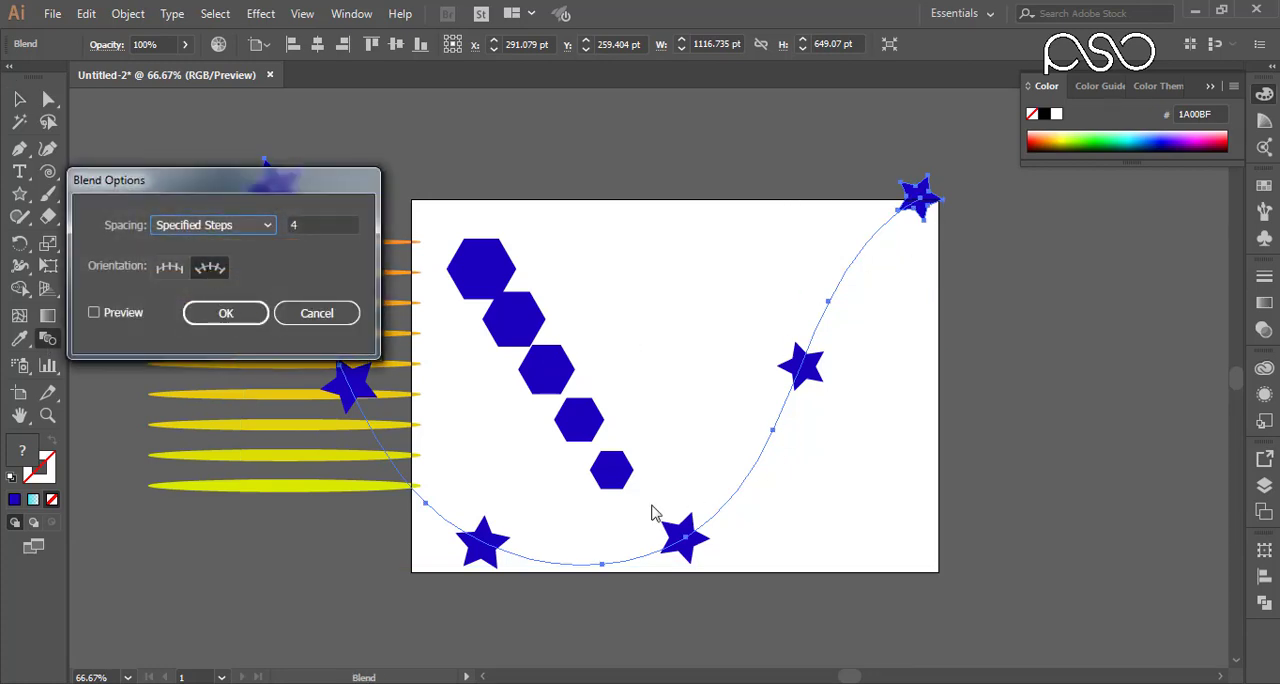
pyautogui.click(175, 269)
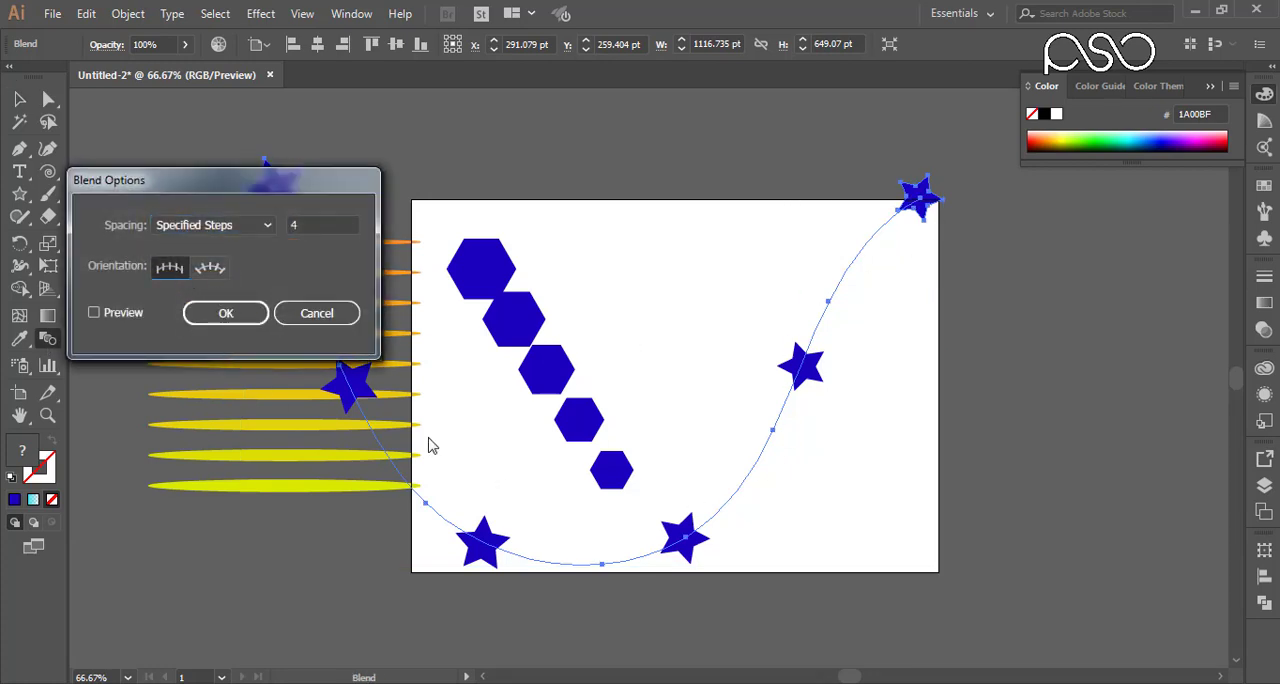
pyautogui.click(105, 313)
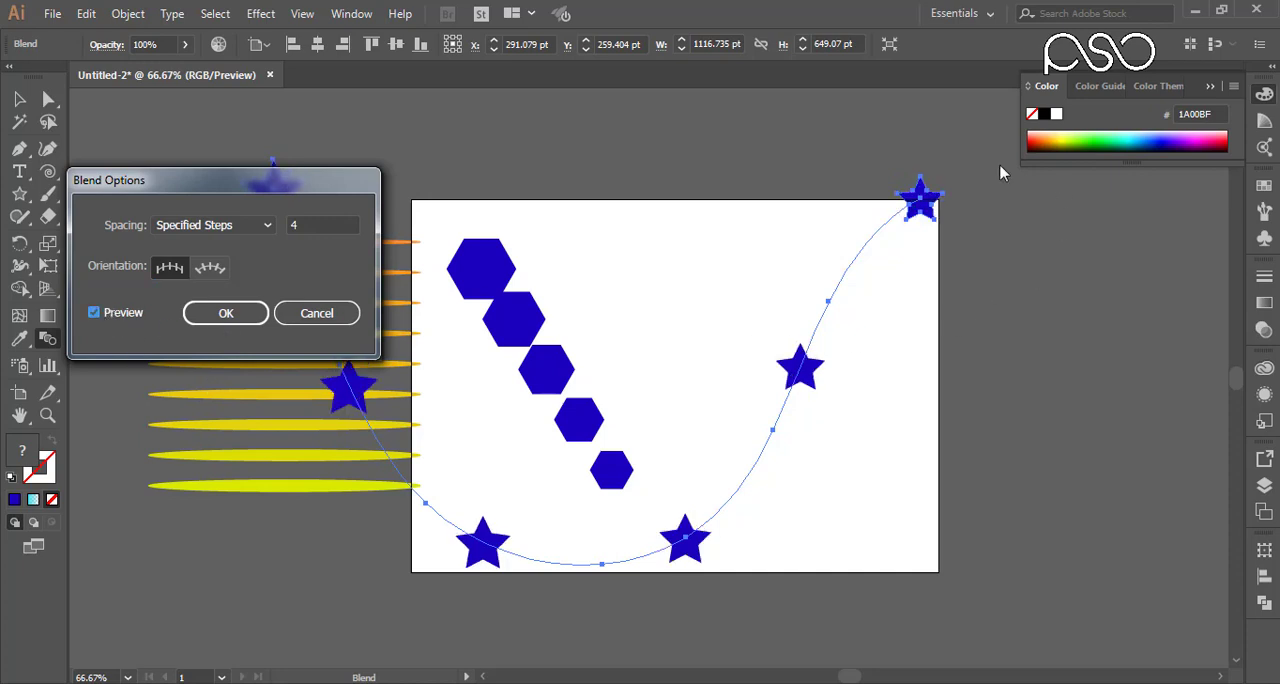
pyautogui.click(212, 268)
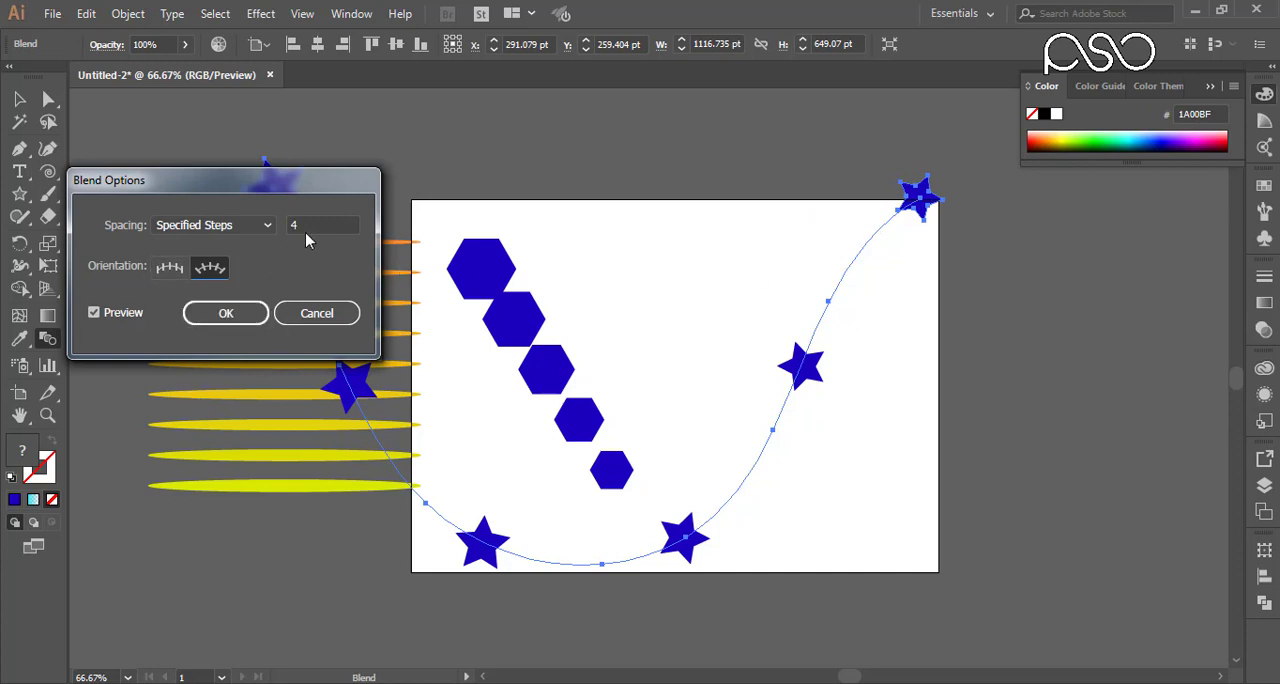
# Step: Increase the curved star blend's spacing to 20 specified steps
pyautogui.moveTo(300, 225); pyautogui.dragTo(278, 226)
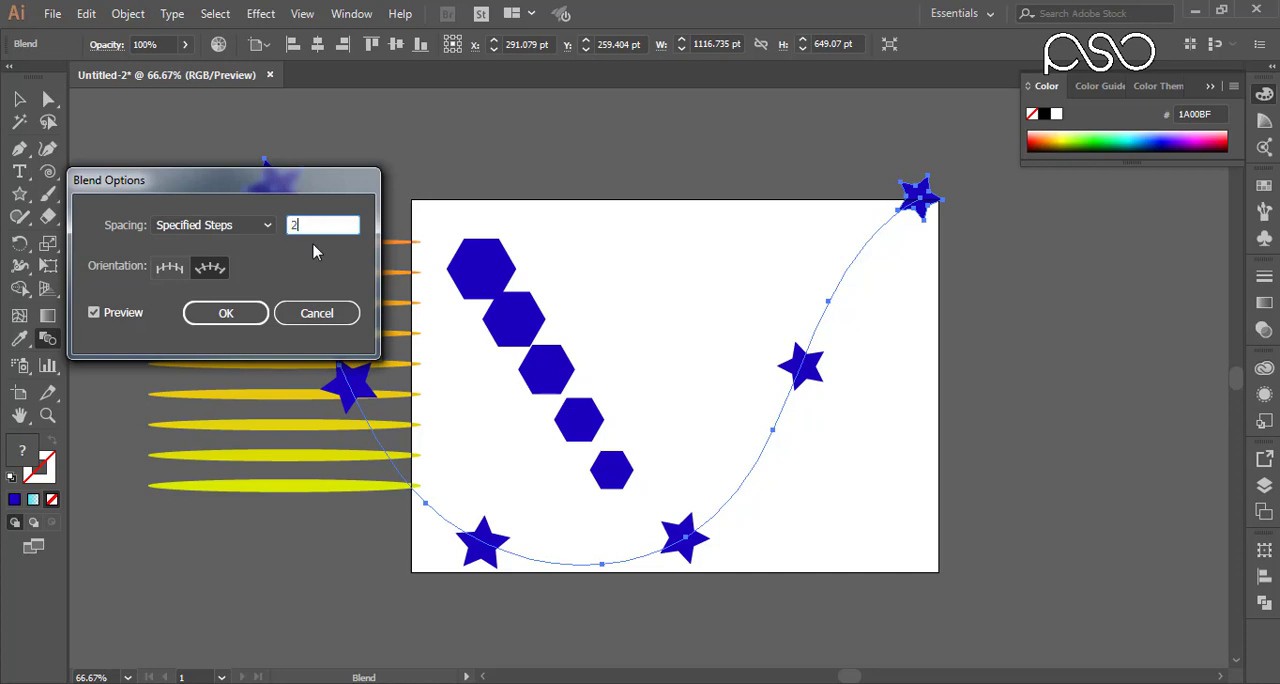
pyautogui.click(216, 318)
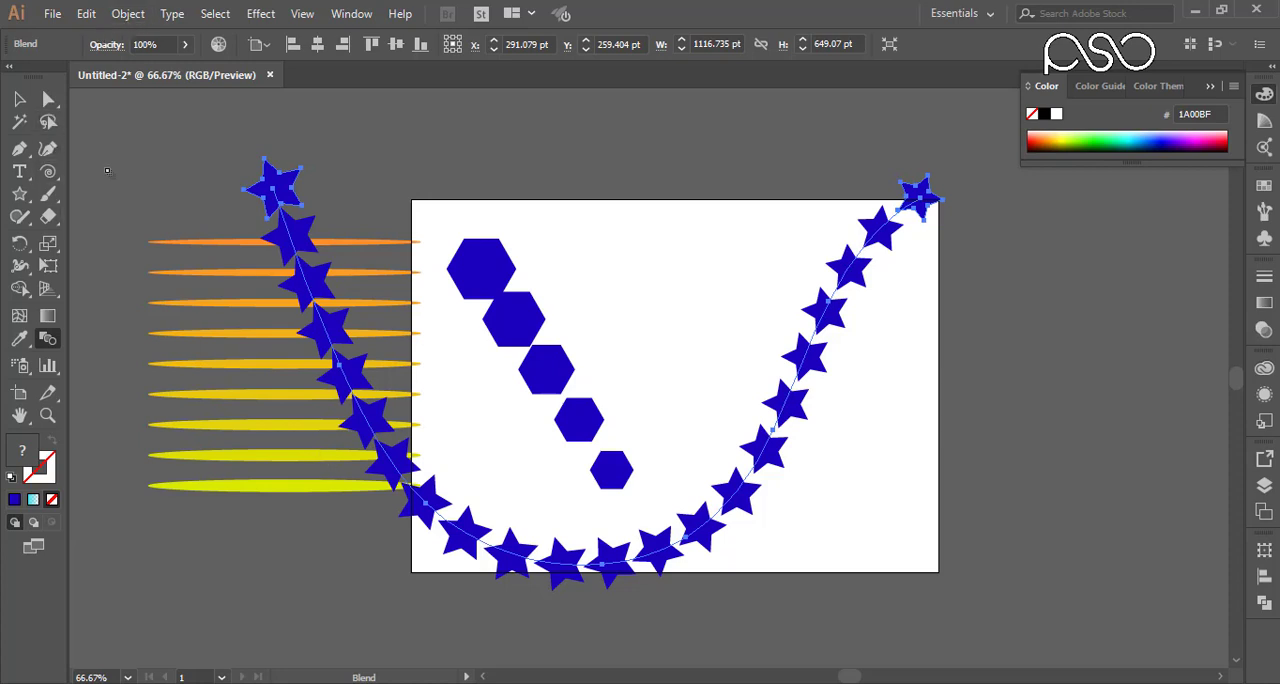
# Step: Release the curved star blend into its end stars and path, and undo the release
pyautogui.click(127, 15)
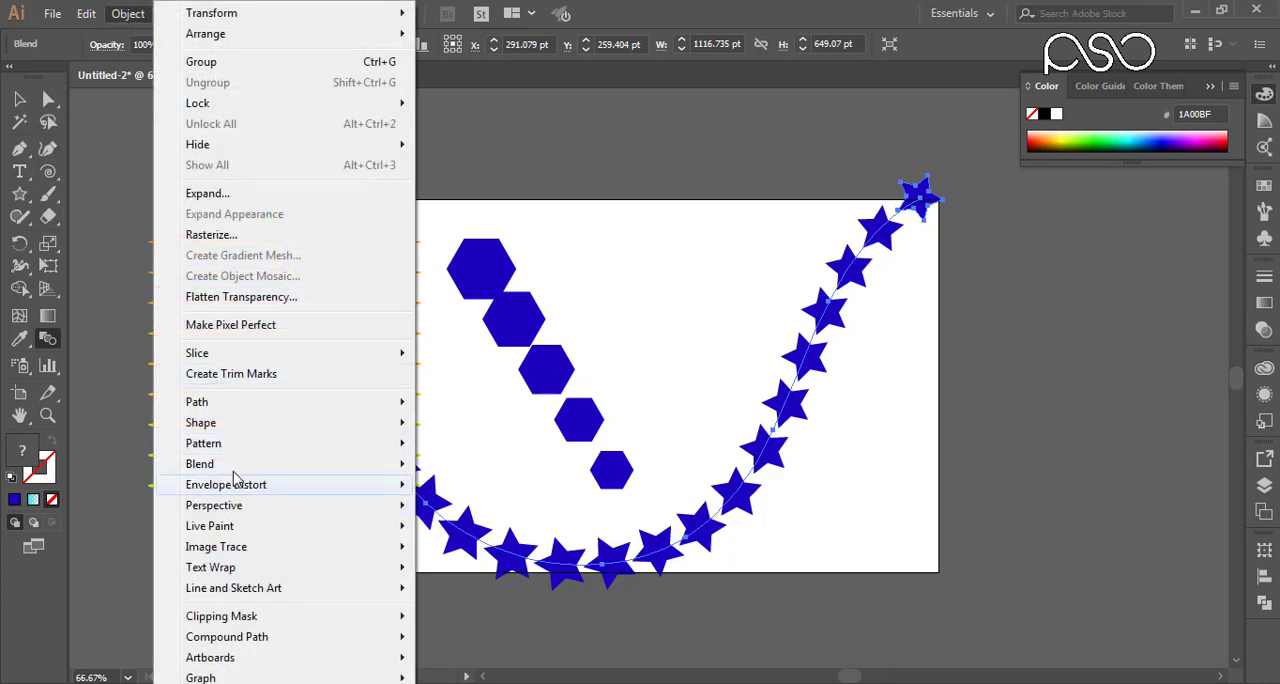
pyautogui.moveTo(356, 467)
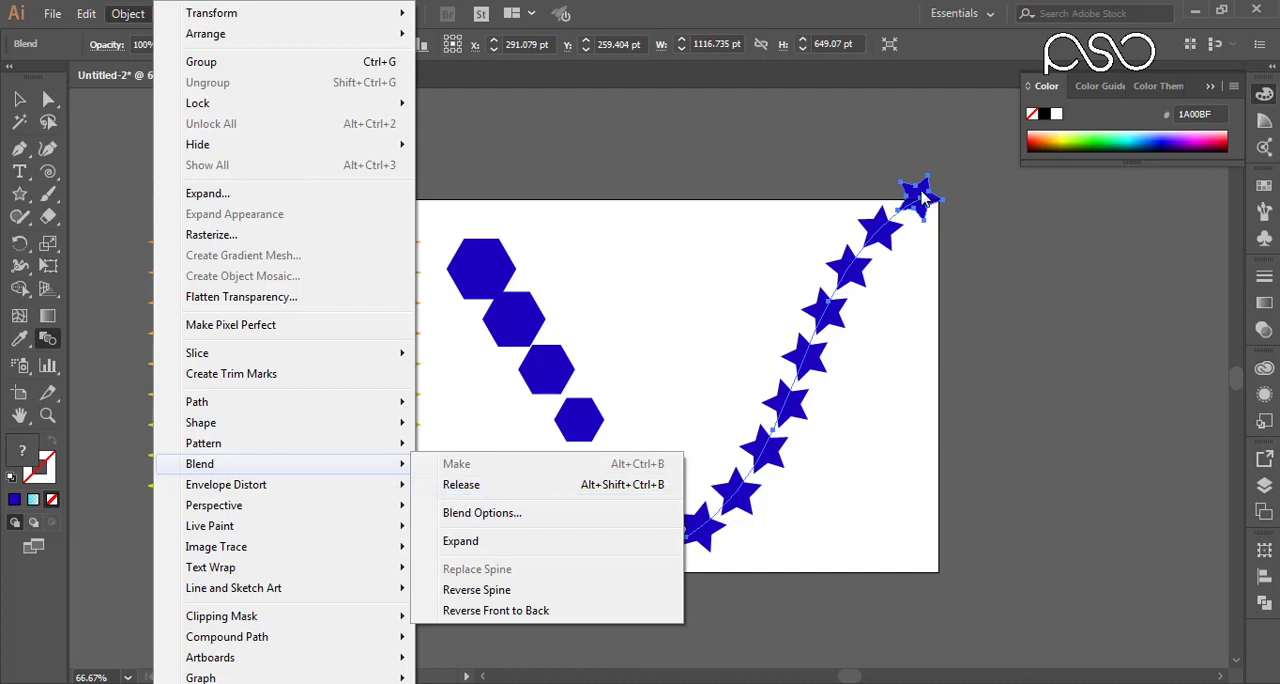
pyautogui.click(955, 231)
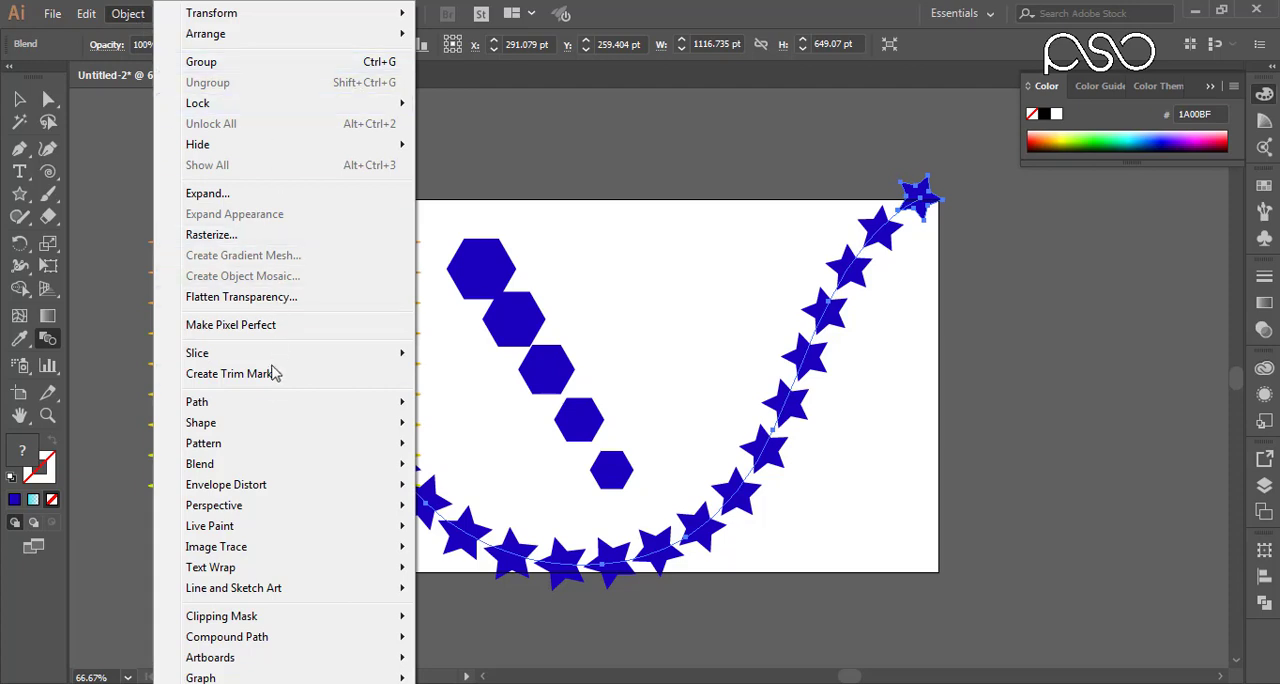
pyautogui.moveTo(262, 467)
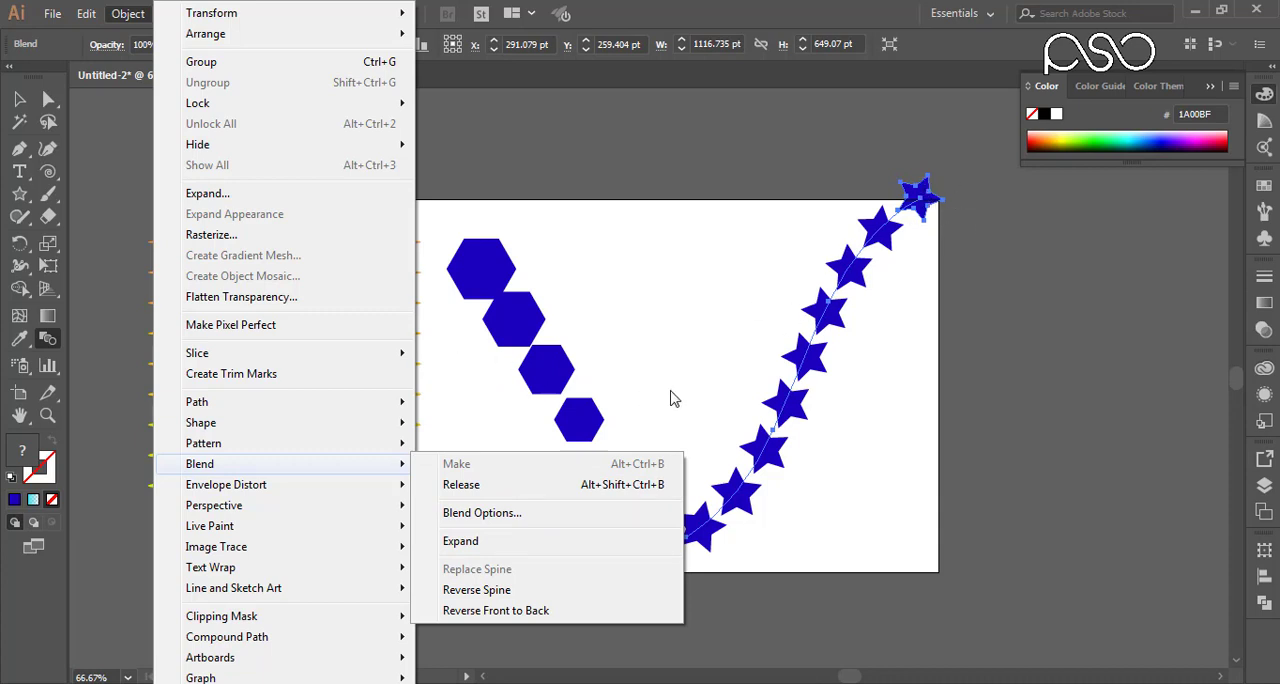
pyautogui.click(469, 494)
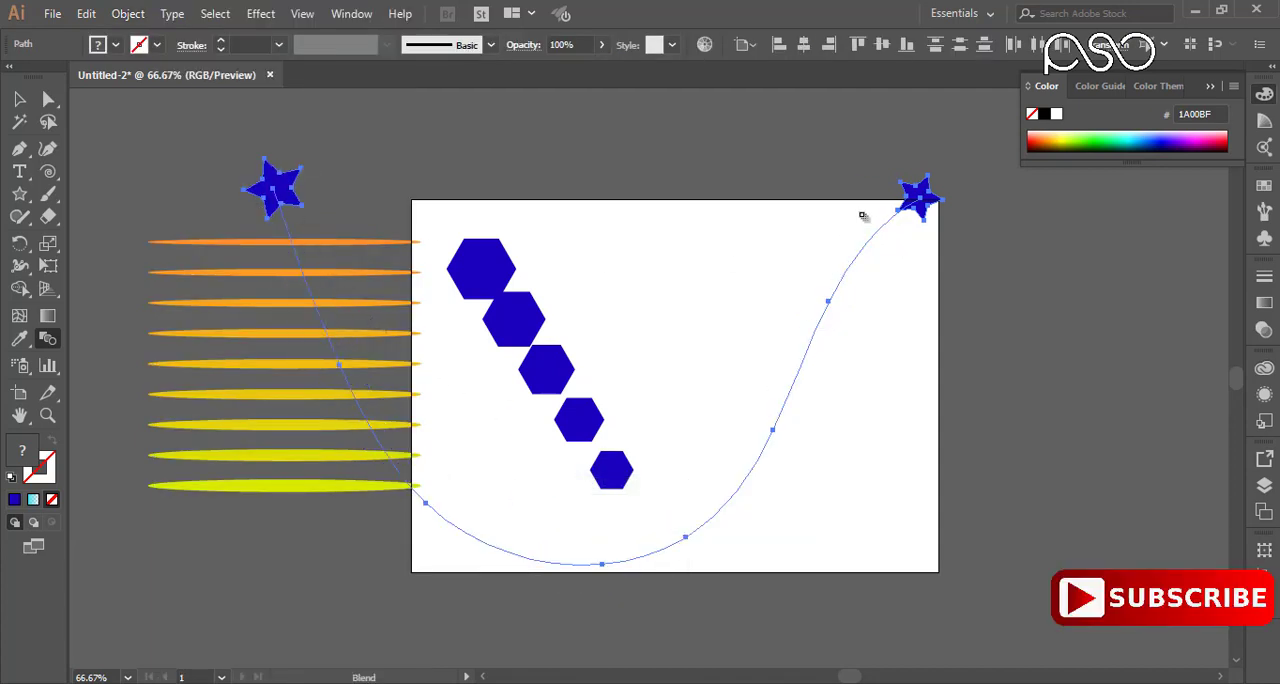
pyautogui.hotkey('ctrl', 'z')
# Step: Try expanding the star blend into a group of separate stars, shift the group, and undo back to the live blend
pyautogui.click(128, 13)
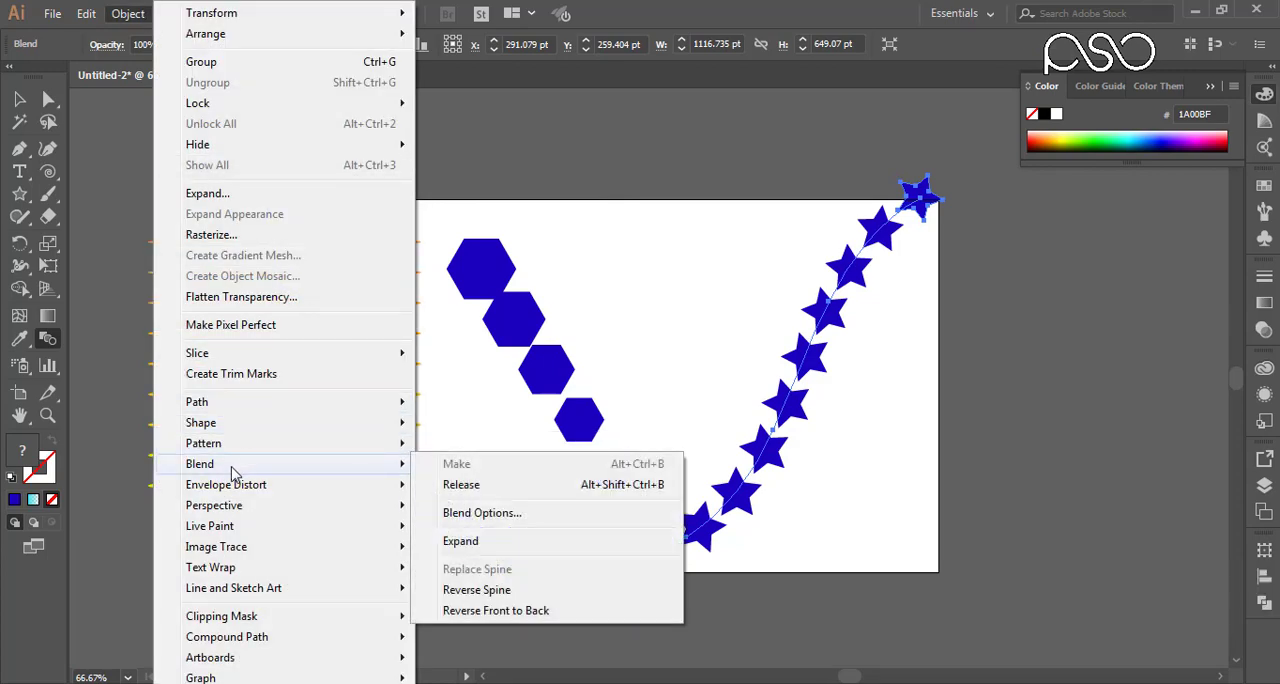
pyautogui.click(452, 541)
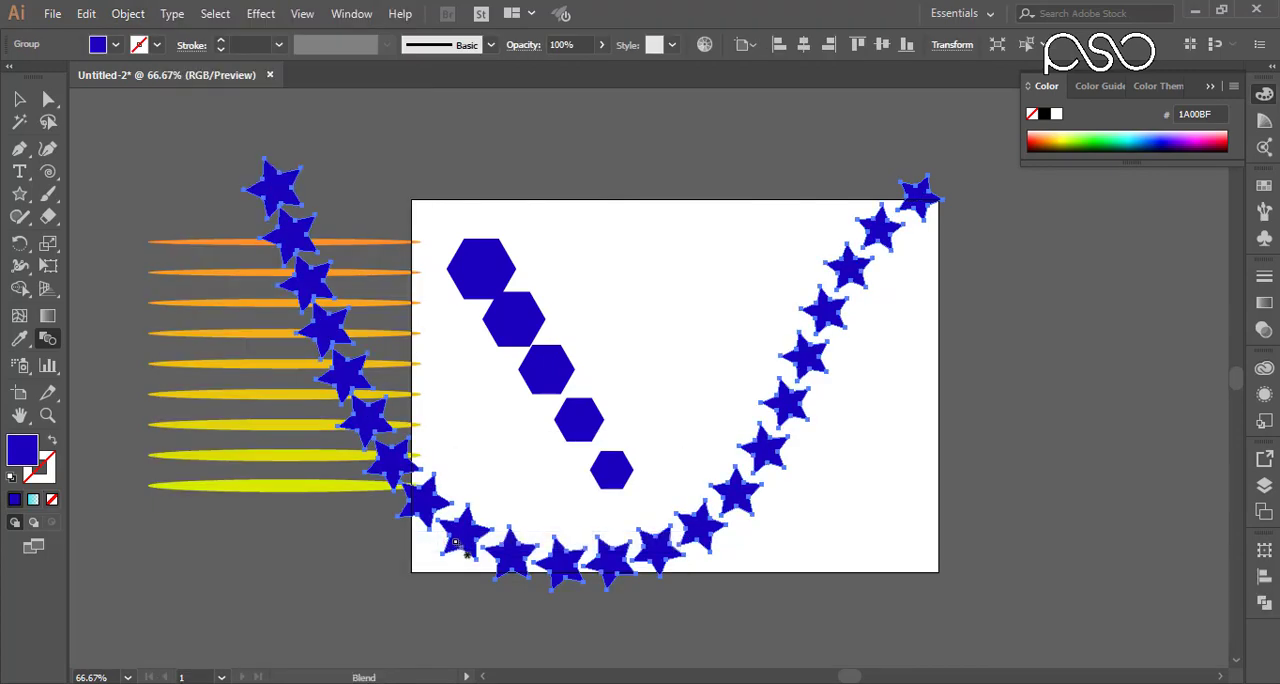
pyautogui.click(19, 99)
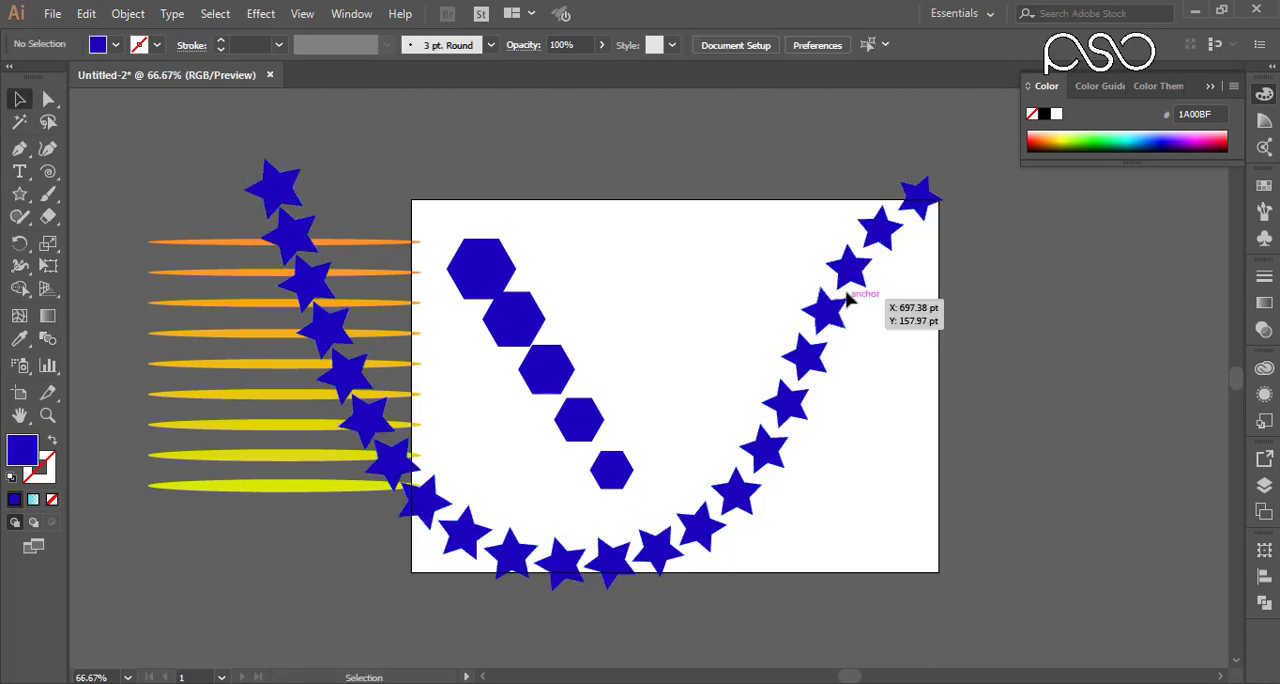
pyautogui.moveTo(846, 288); pyautogui.dragTo(893, 251)
pyautogui.hotkey('ctrl', 'z')
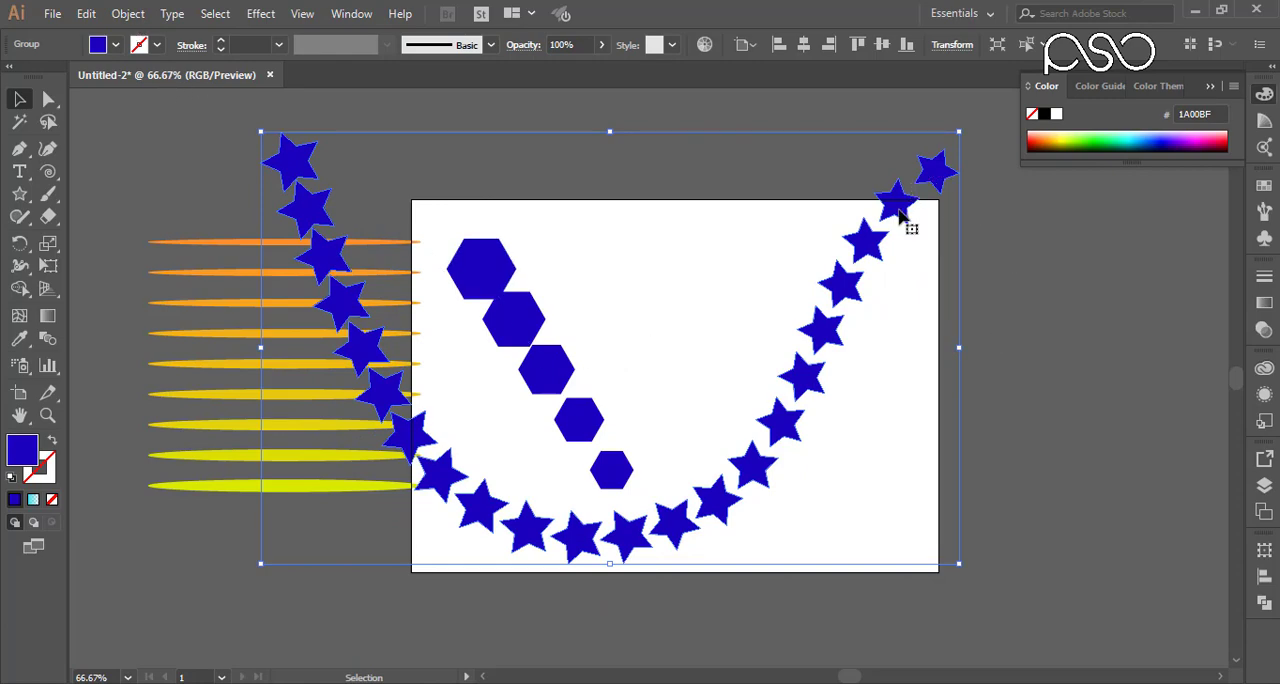
pyautogui.moveTo(903, 216); pyautogui.dragTo(916, 274)
pyautogui.hotkey('ctrl', 'z')
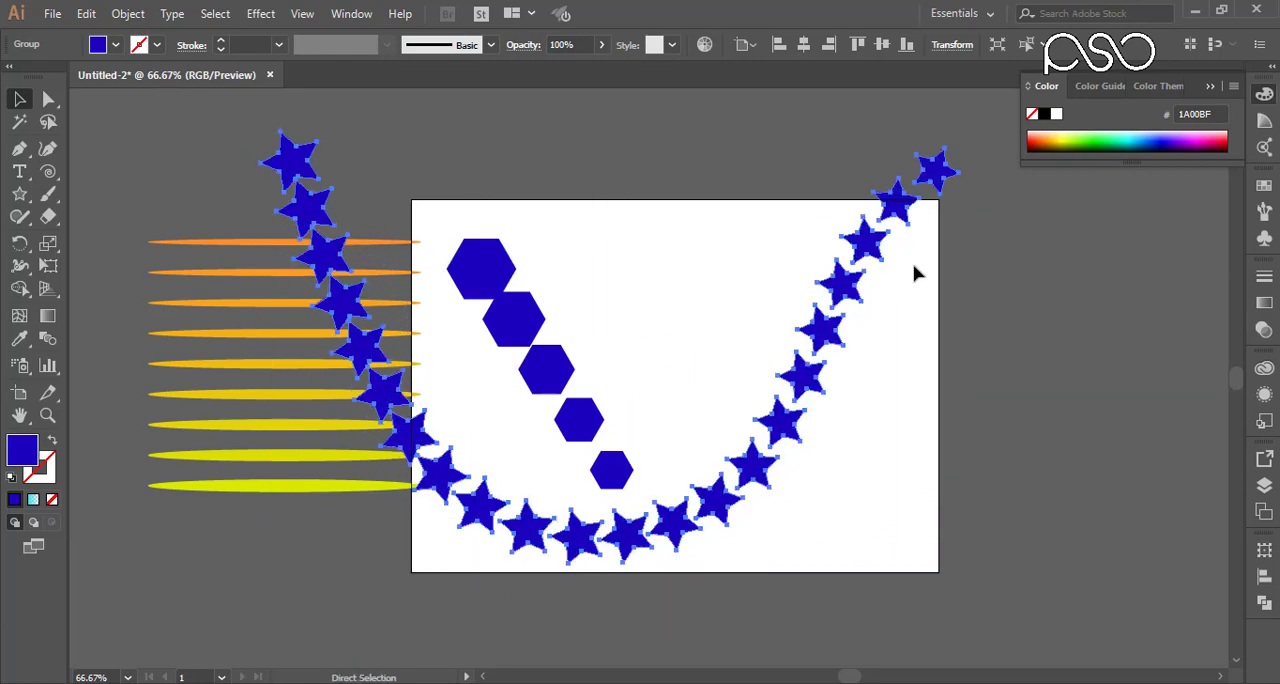
pyautogui.hotkey('ctrl', 'z')
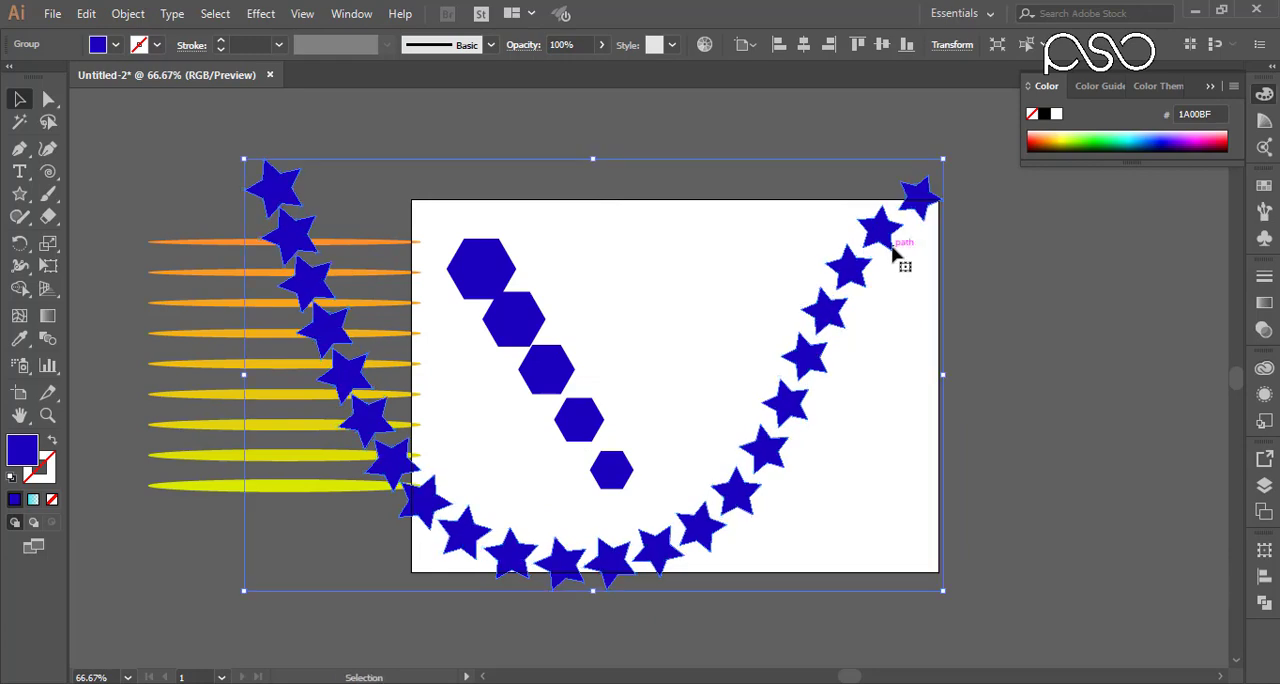
pyautogui.hotkey('ctrl', 'z')
# Step: Shift the curved star blend away from the ellipses and delete it
pyautogui.moveTo(913, 205)
pyautogui.mouseDown()
pyautogui.moveTo(955, 250)
pyautogui.moveTo(985, 200)
pyautogui.moveTo(1010, 242)
pyautogui.moveTo(1040, 220)
pyautogui.moveTo(1094, 229)
pyautogui.moveTo(1034, 257)
pyautogui.moveTo(998, 240)
pyautogui.mouseUp()
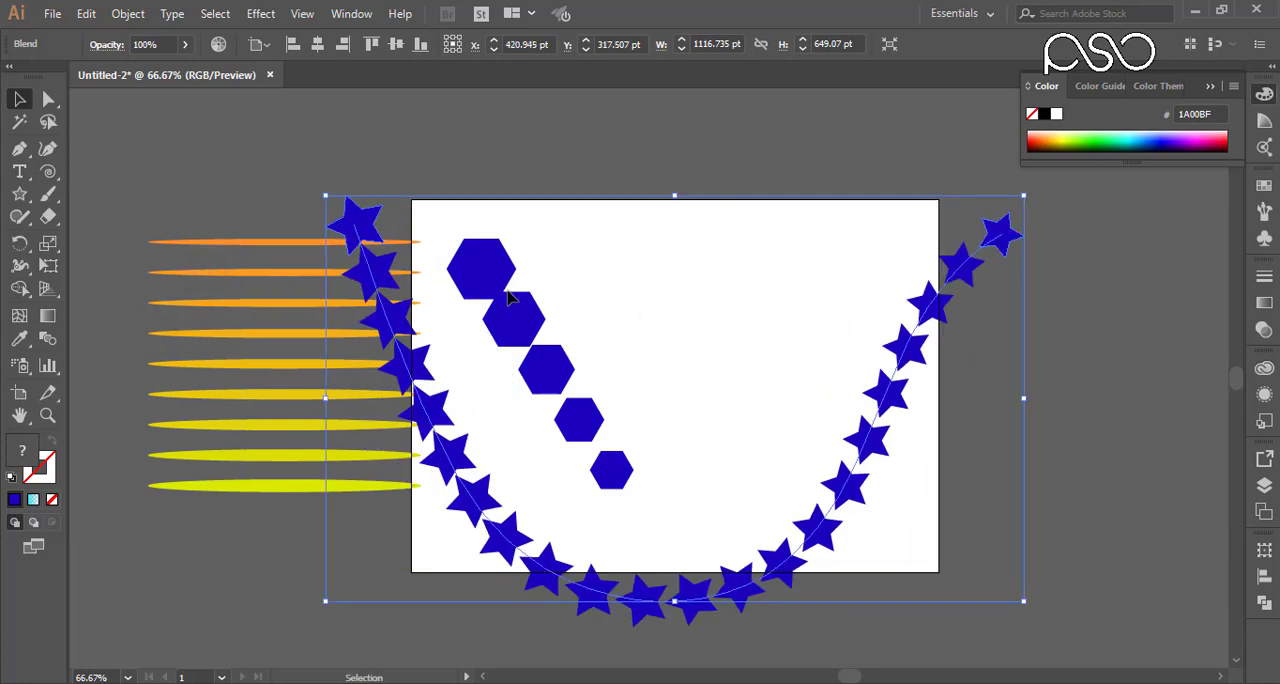
pyautogui.click(127, 13)
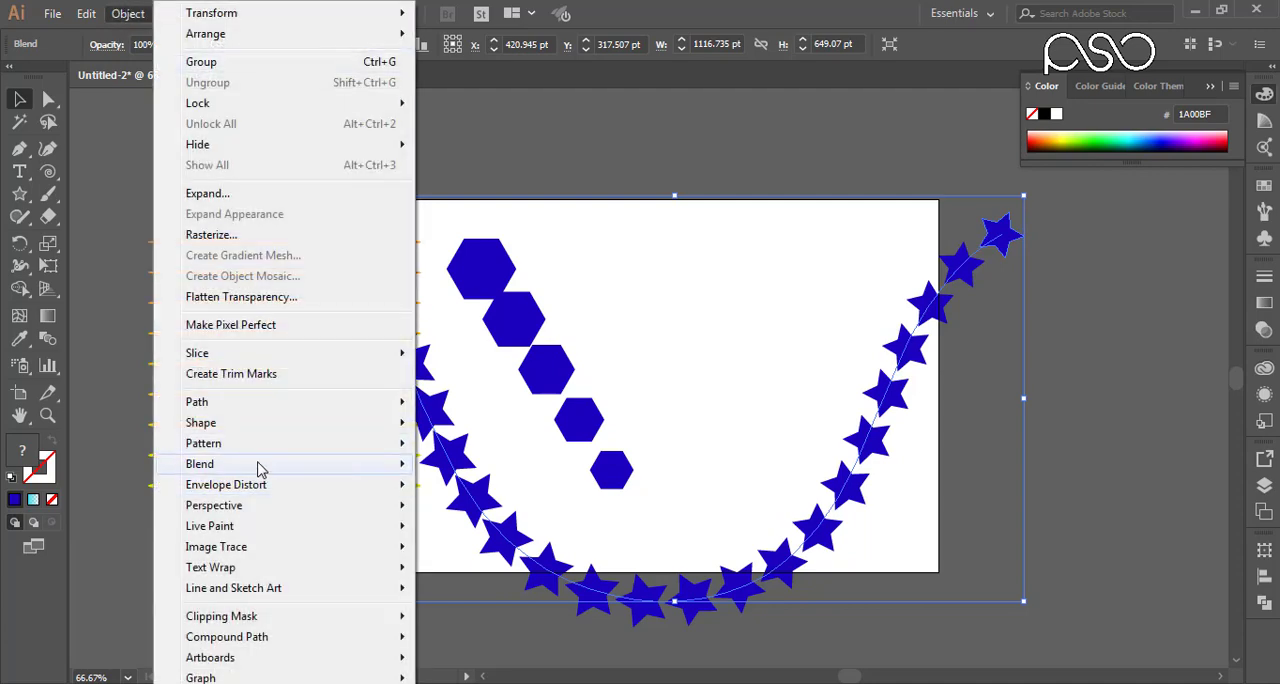
pyautogui.moveTo(260, 467)
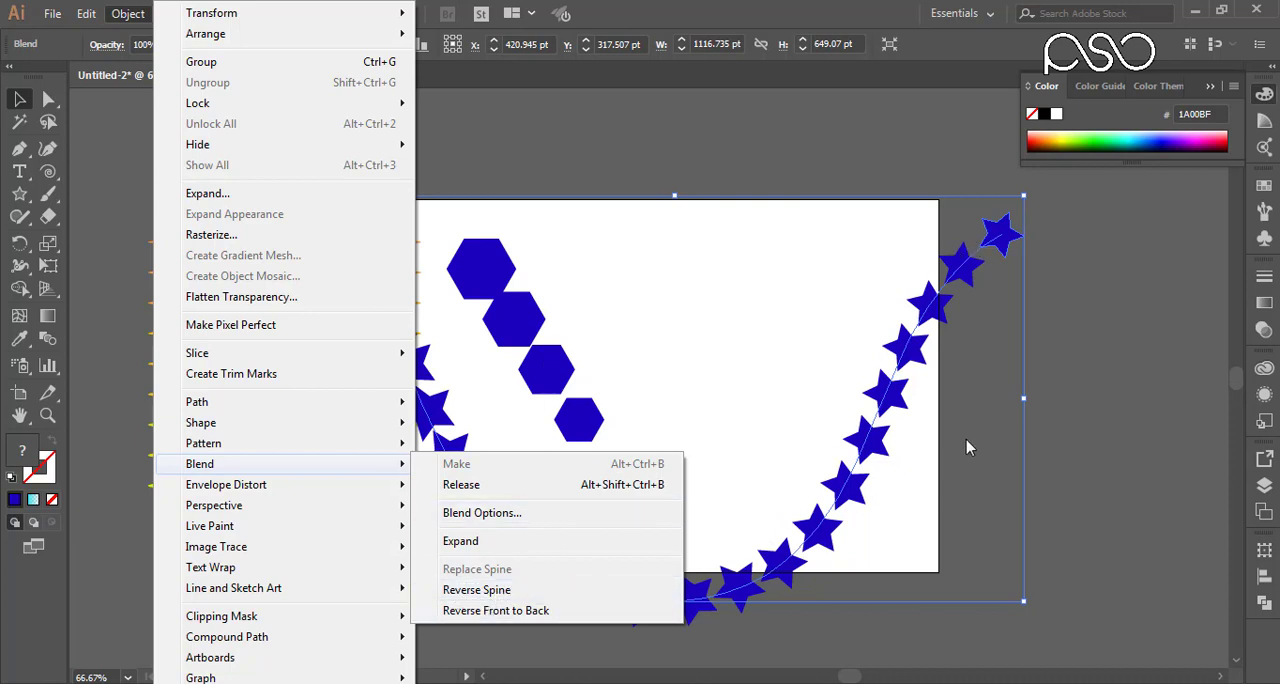
pyautogui.click(1090, 309)
pyautogui.moveTo(1093, 266); pyautogui.dragTo(683, 320)
pyautogui.press('Delete')
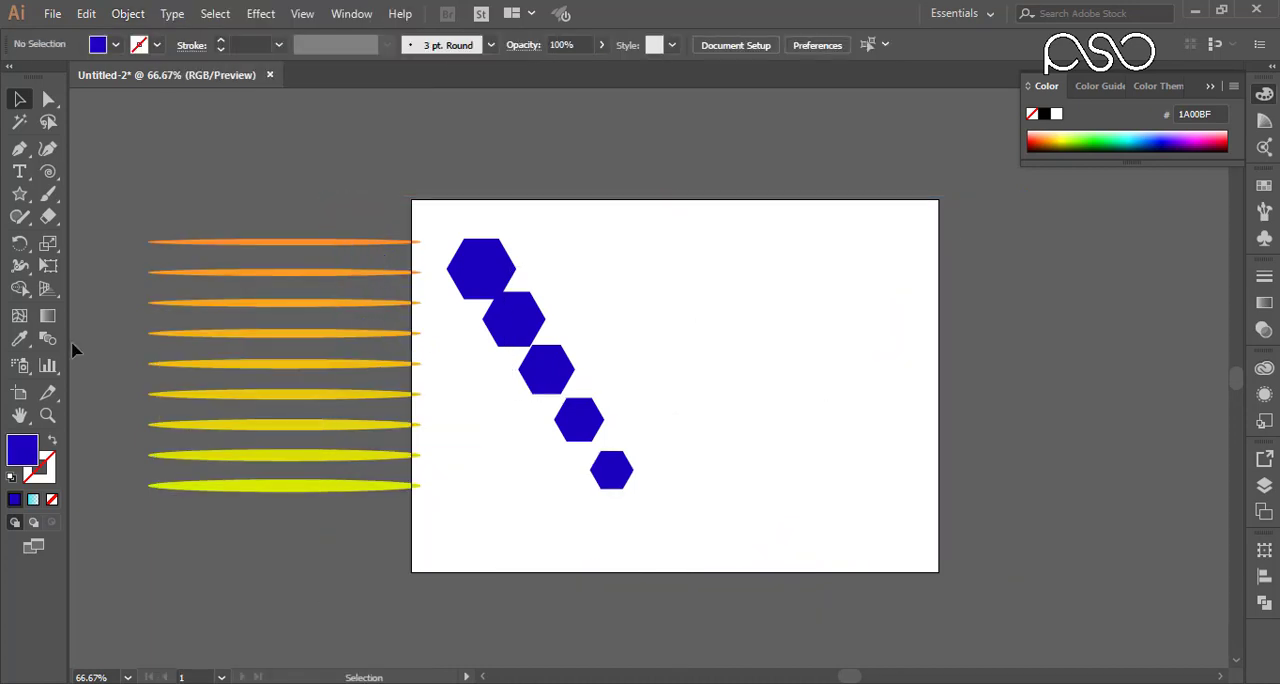
# Step: Paint a looping curve beside the hexagons with the Paintbrush and select it together with the hexagon blend
pyautogui.click(48, 194)
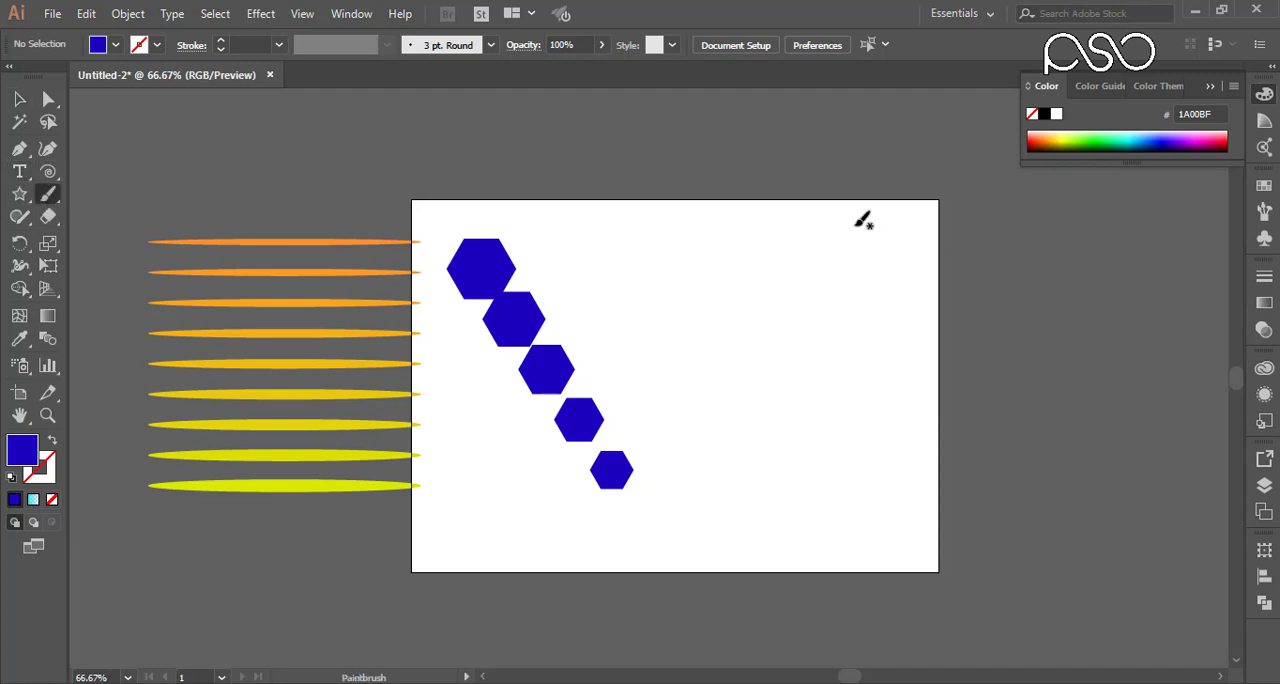
pyautogui.moveTo(857, 226)
pyautogui.mouseDown()
pyautogui.moveTo(808, 322)
pyautogui.moveTo(797, 422)
pyautogui.moveTo(753, 499)
pyautogui.moveTo(674, 474)
pyautogui.moveTo(624, 351)
pyautogui.moveTo(713, 330)
pyautogui.moveTo(906, 412)
pyautogui.mouseUp()
pyautogui.click(19, 99)
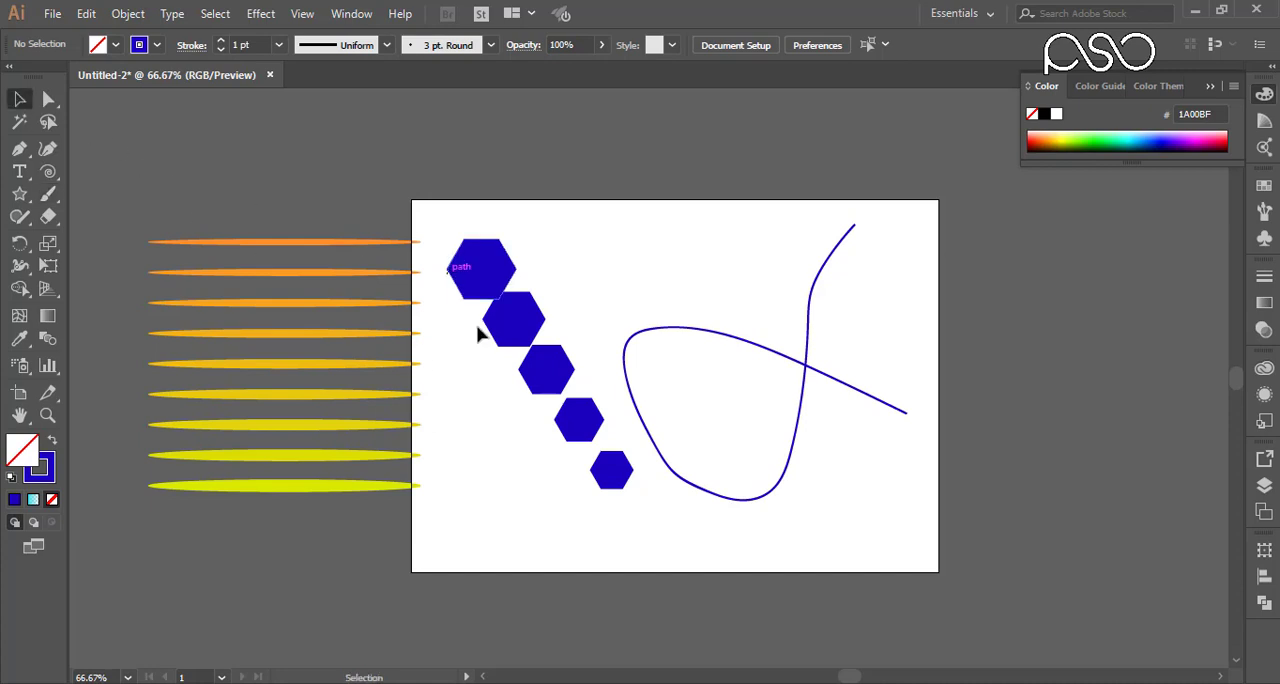
pyautogui.moveTo(518, 430); pyautogui.dragTo(698, 408)
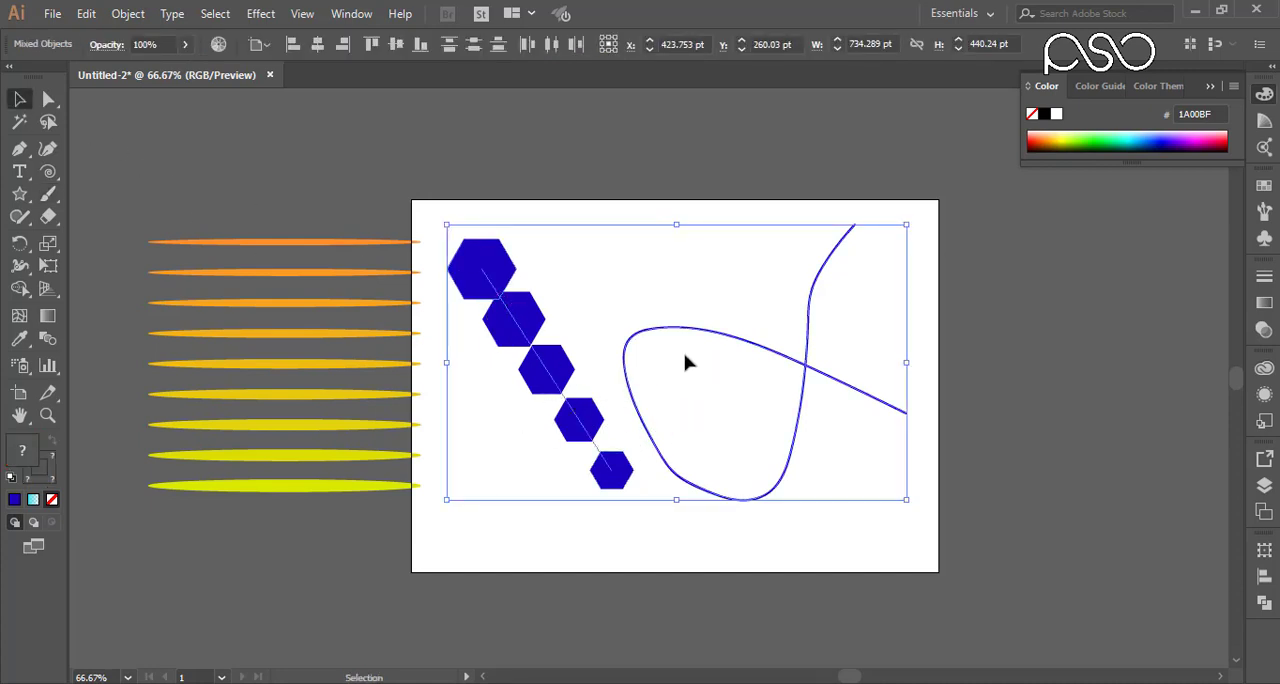
pyautogui.click(128, 14)
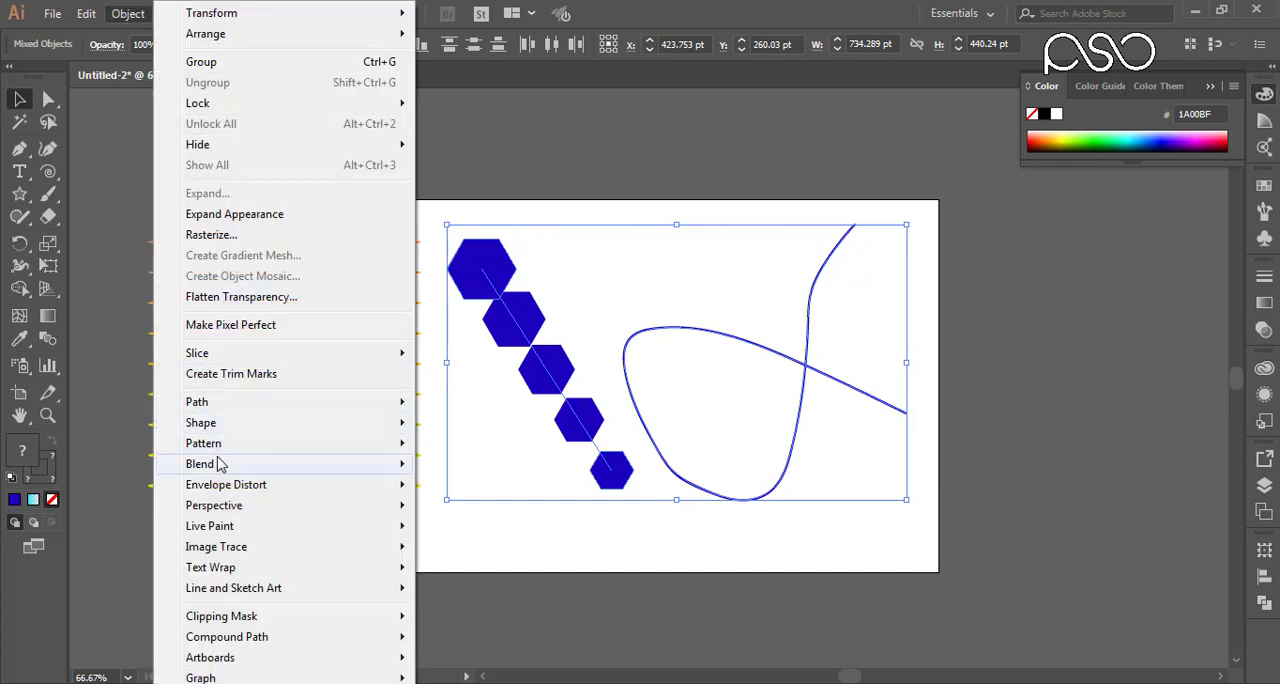
pyautogui.moveTo(220, 465)
pyautogui.click(474, 463)
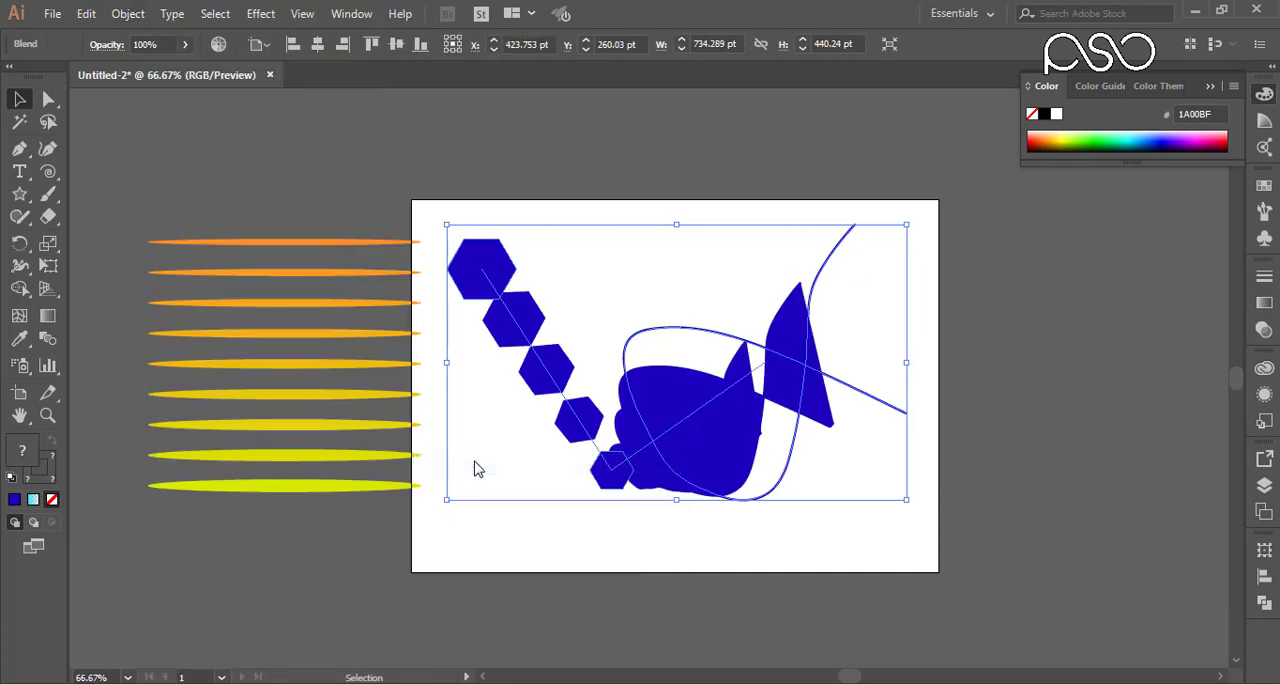
pyautogui.hotkey('ctrl', 'z')
# Step: Replace the hexagon blend's spine with the selected looping curve
pyautogui.click(126, 14)
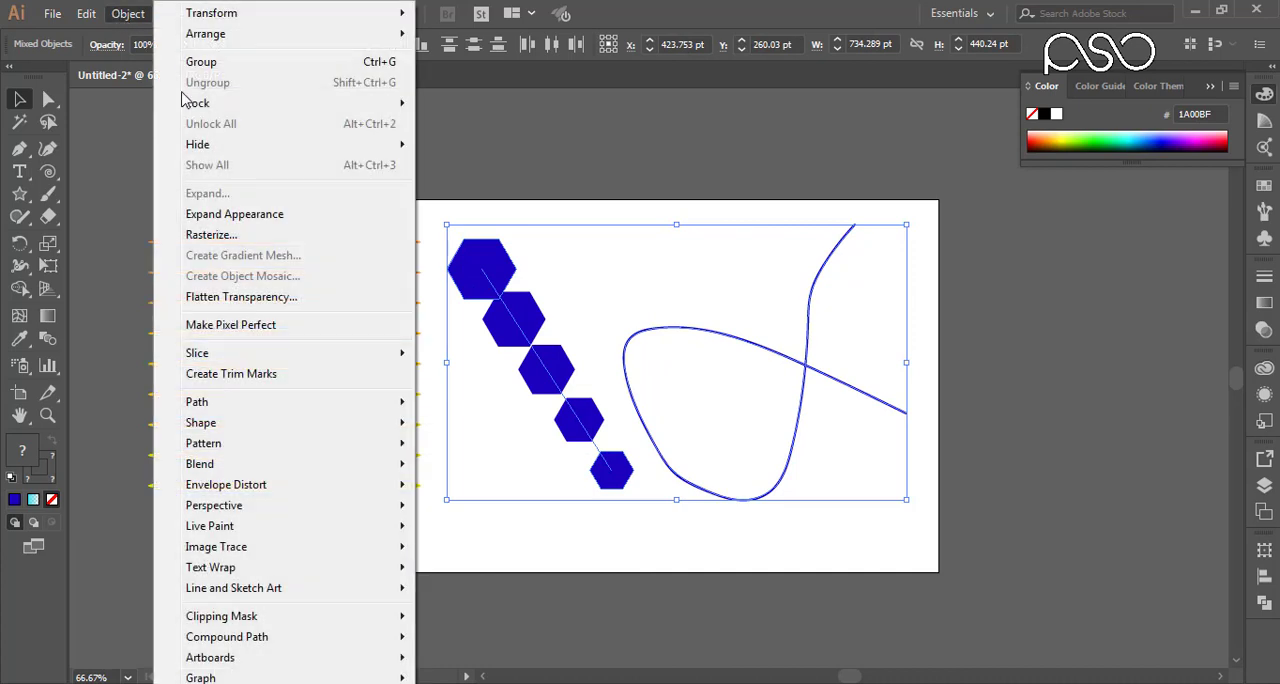
pyautogui.moveTo(240, 466)
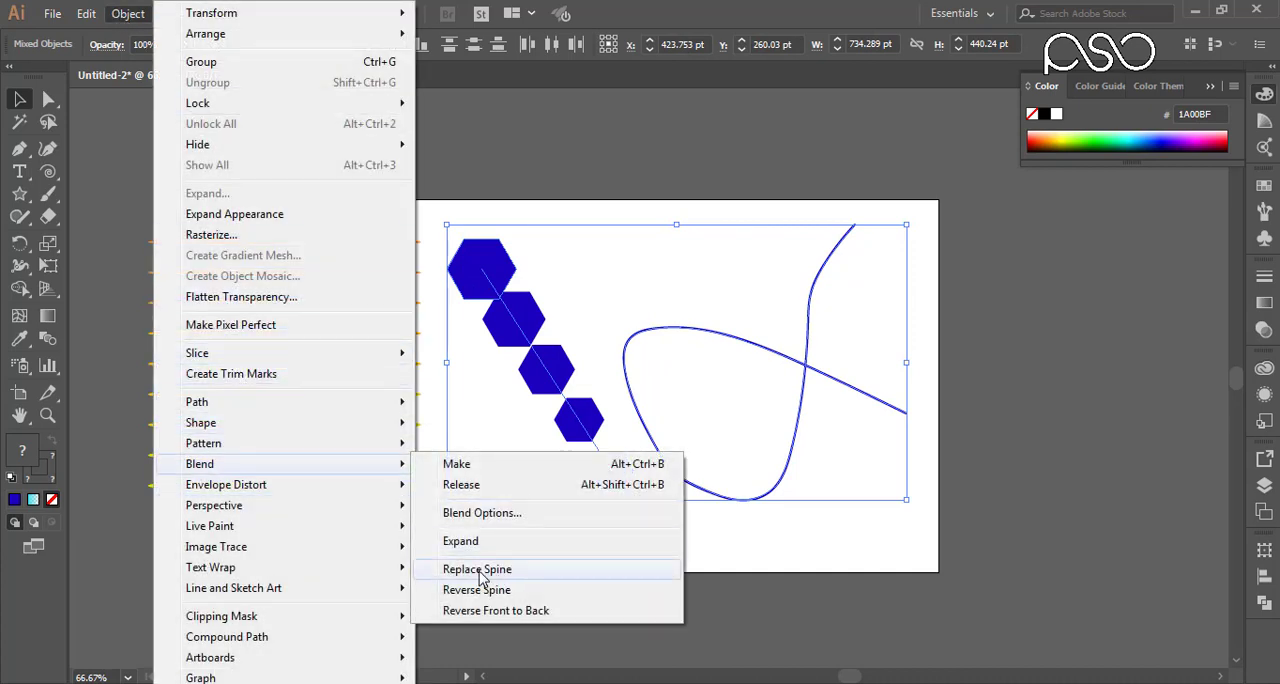
pyautogui.click(478, 570)
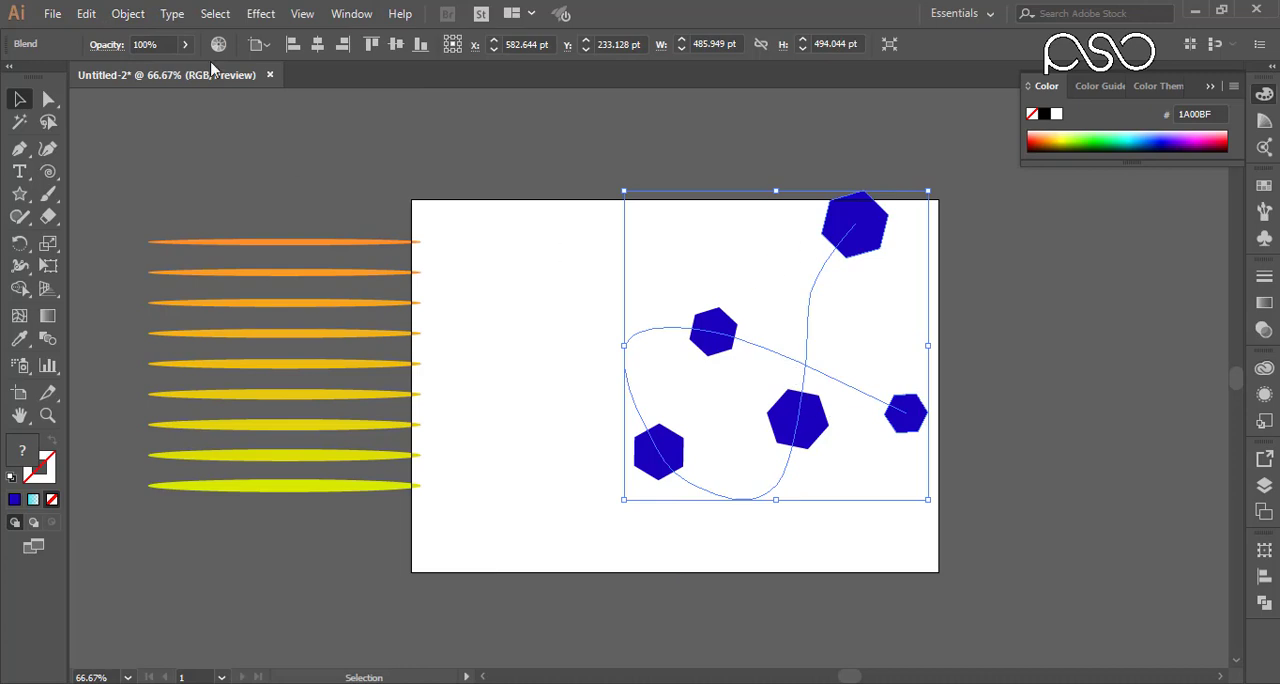
# Step: Preview the hexagon blend with 10 specified steps, and set its spacing to 8 steps instead
pyautogui.doubleClick(47, 342)
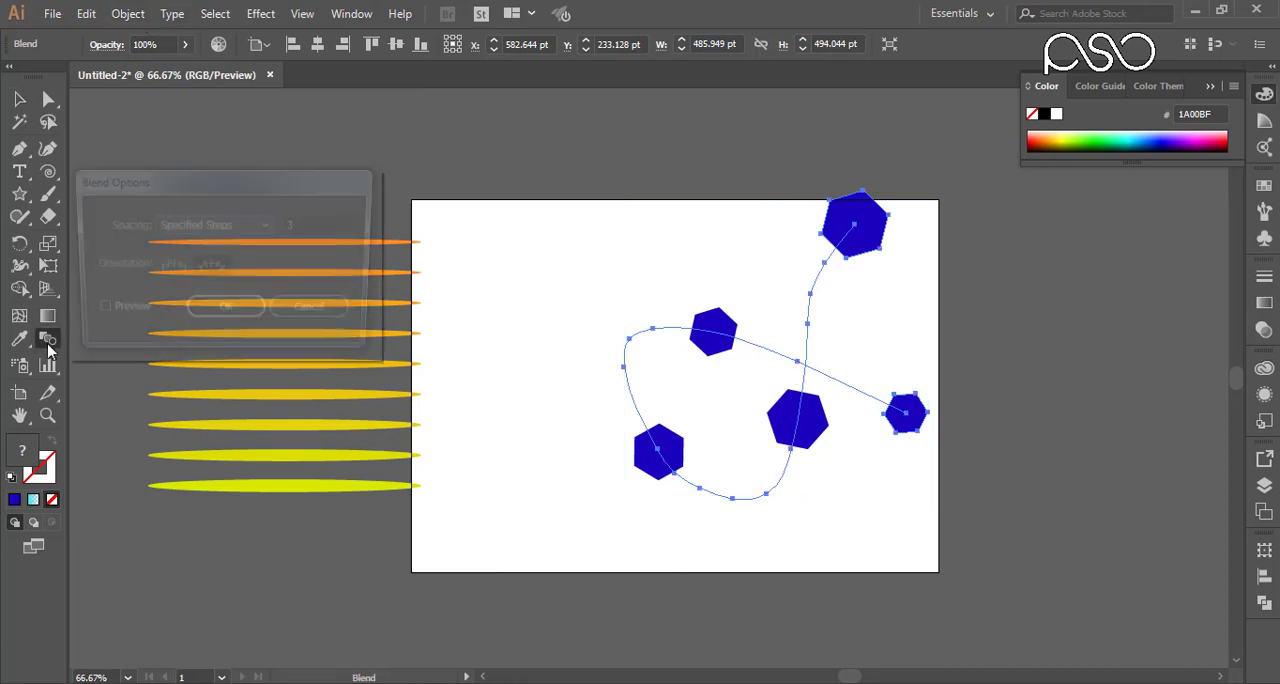
pyautogui.click(324, 222)
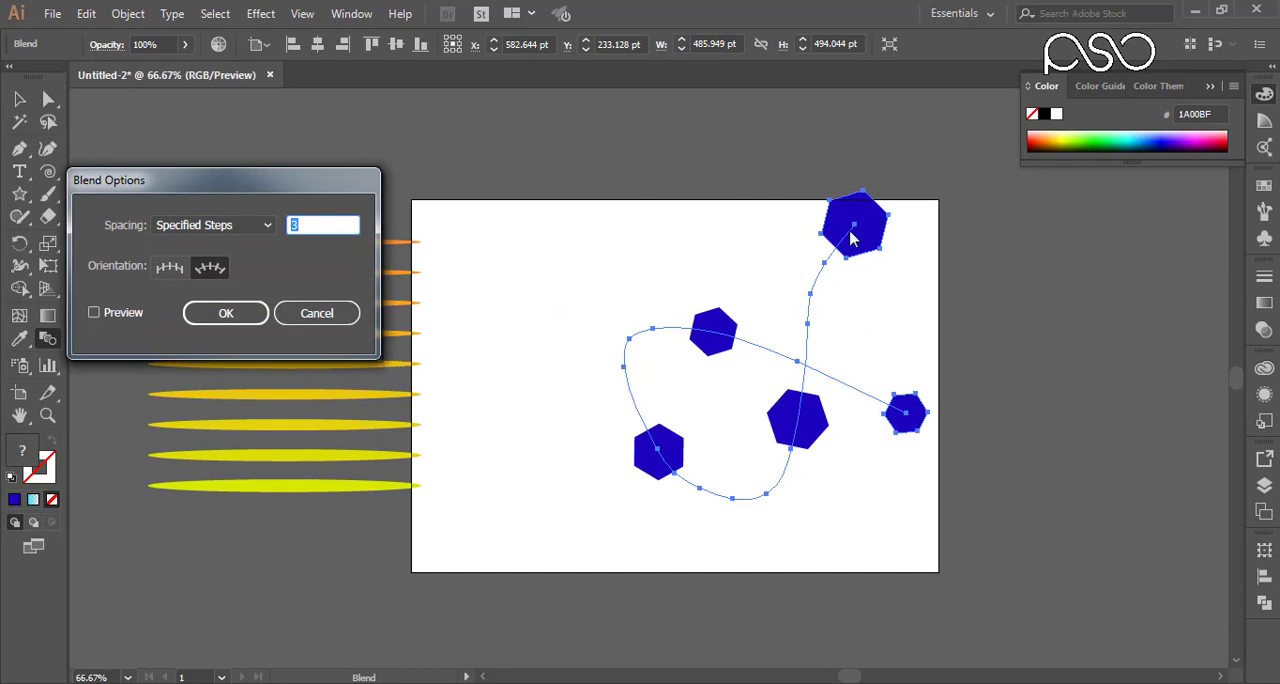
pyautogui.write('10')
pyautogui.click(126, 316)
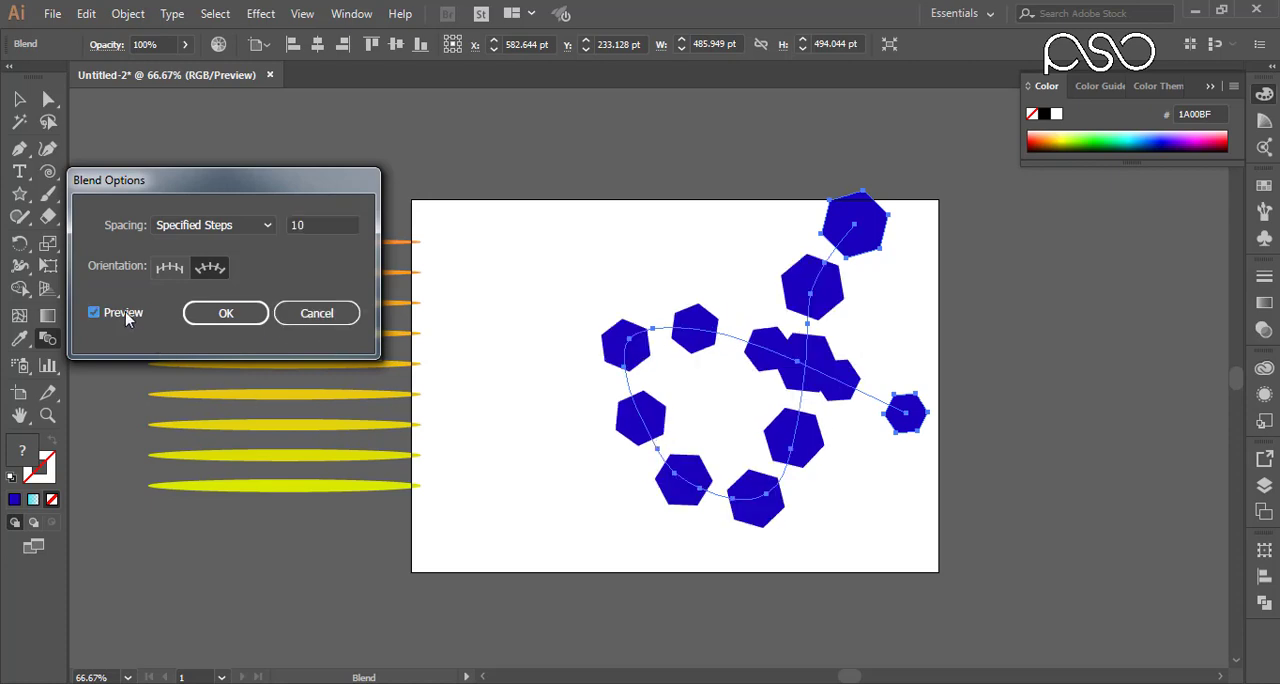
pyautogui.moveTo(306, 225); pyautogui.dragTo(277, 228)
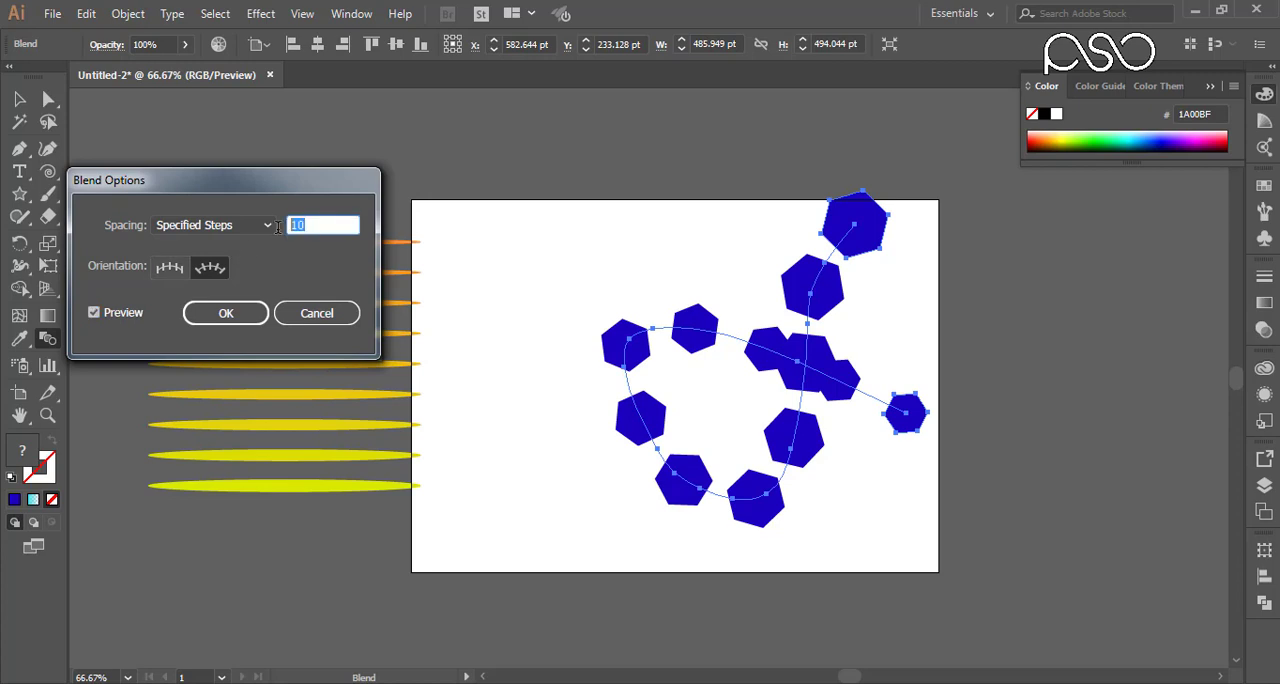
pyautogui.write('8')
pyautogui.click(222, 318)
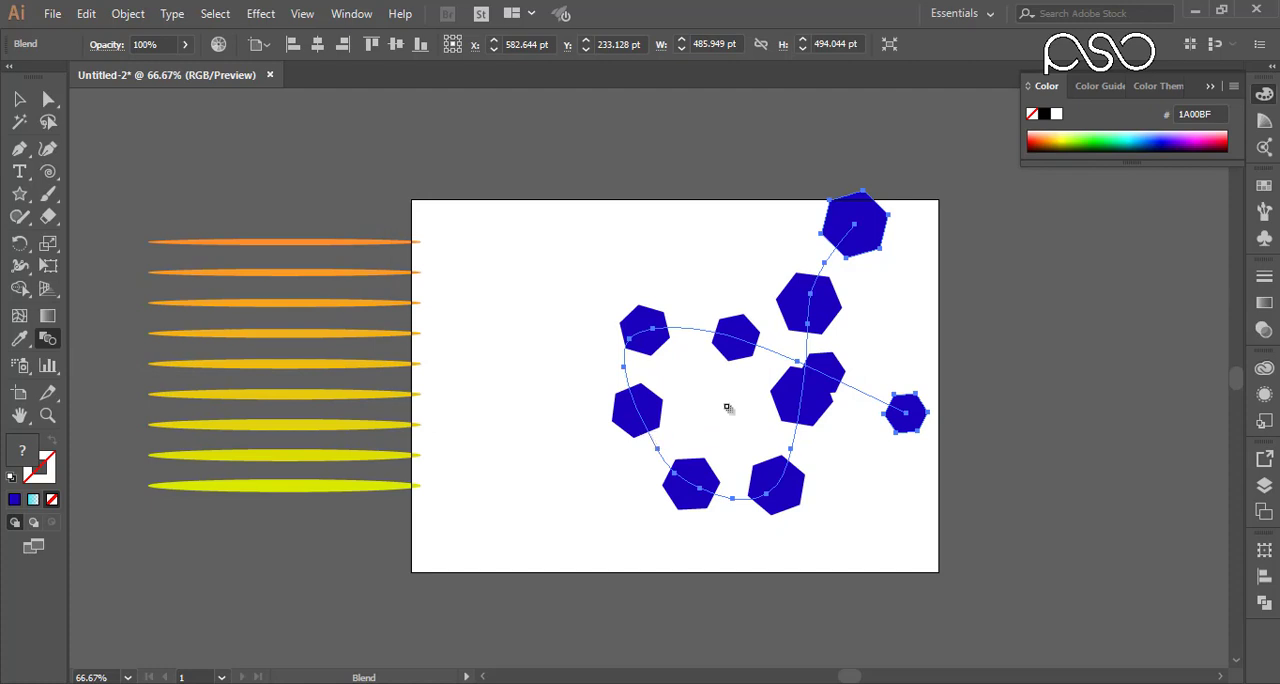
# Step: Recolour the blend's large end hexagon green (29D400) and its small end hexagon turquoise (55FFD6)
pyautogui.click(48, 99)
pyautogui.moveTo(1010, 162); pyautogui.dragTo(801, 261)
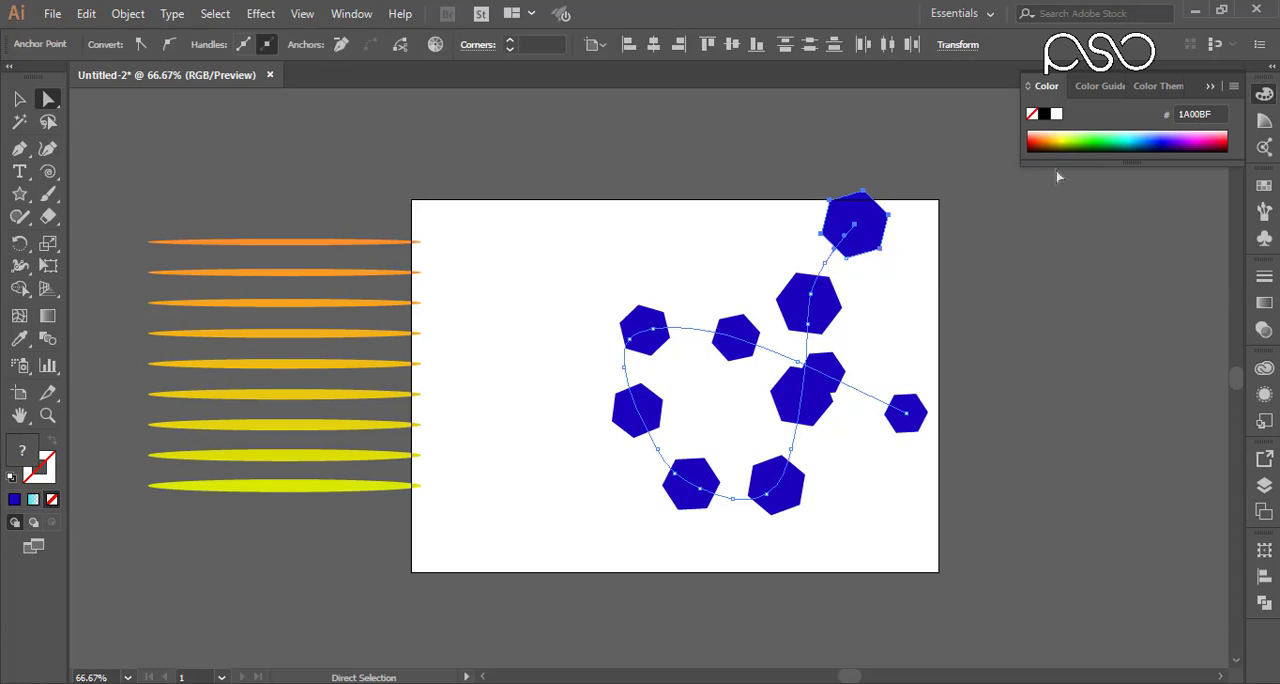
pyautogui.click(1093, 135)
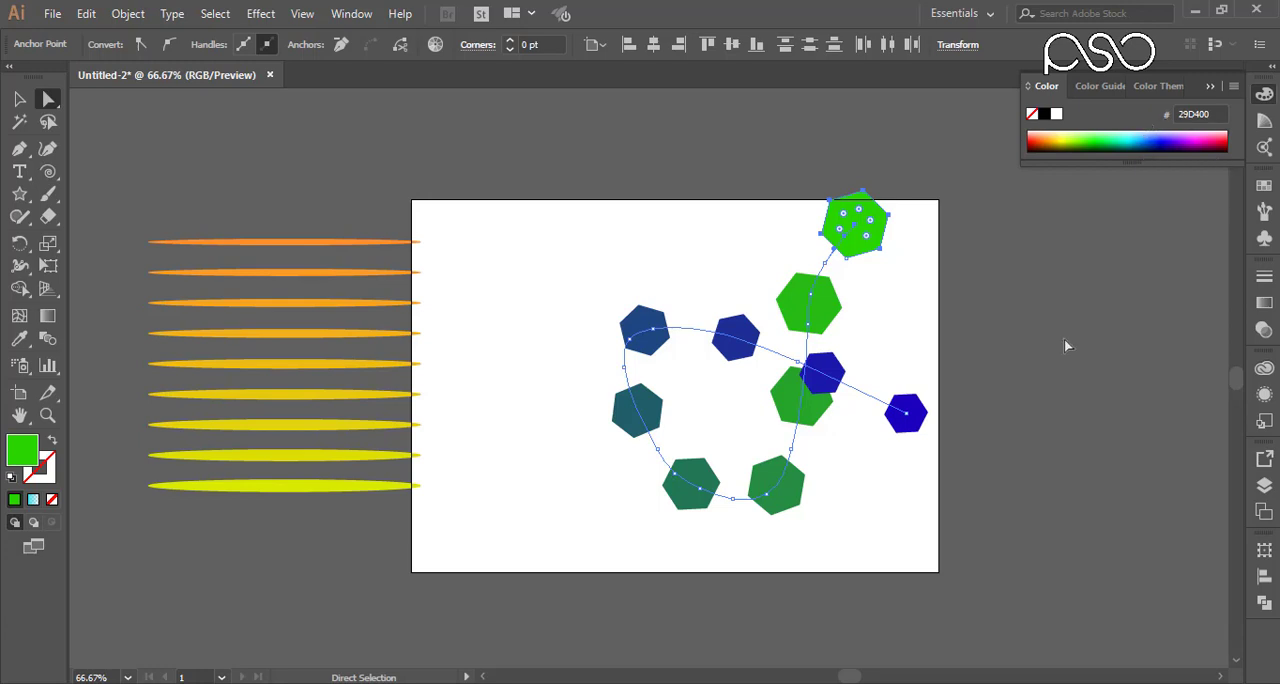
pyautogui.moveTo(1065, 345); pyautogui.dragTo(872, 494)
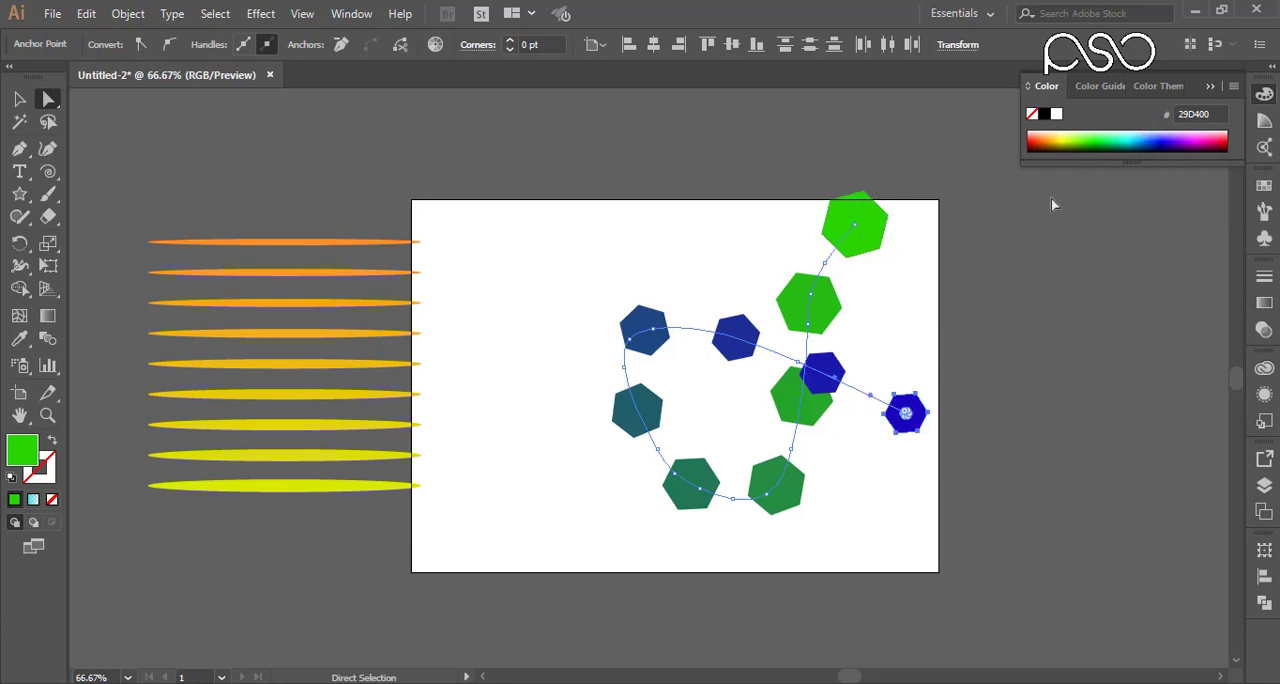
pyautogui.click(1121, 137)
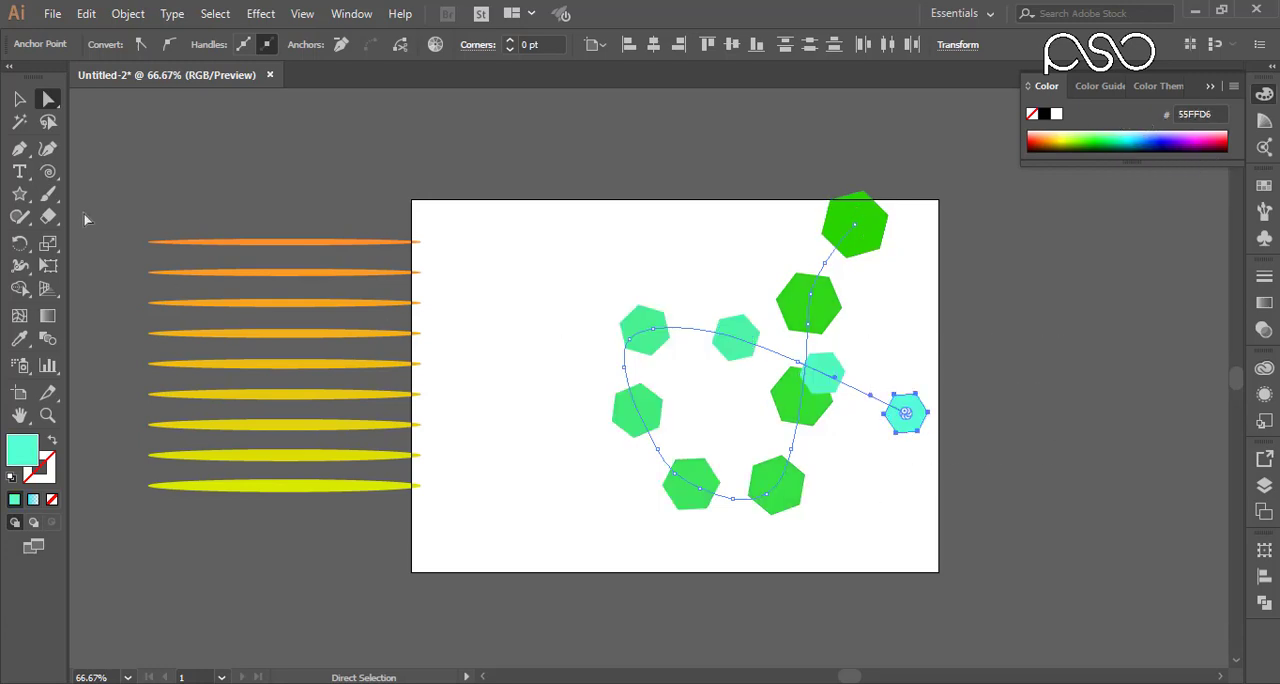
# Step: Move the hexagon blend left and down to X 450.65 pt, Y 297.64 pt on the artboard
pyautogui.click(19, 99)
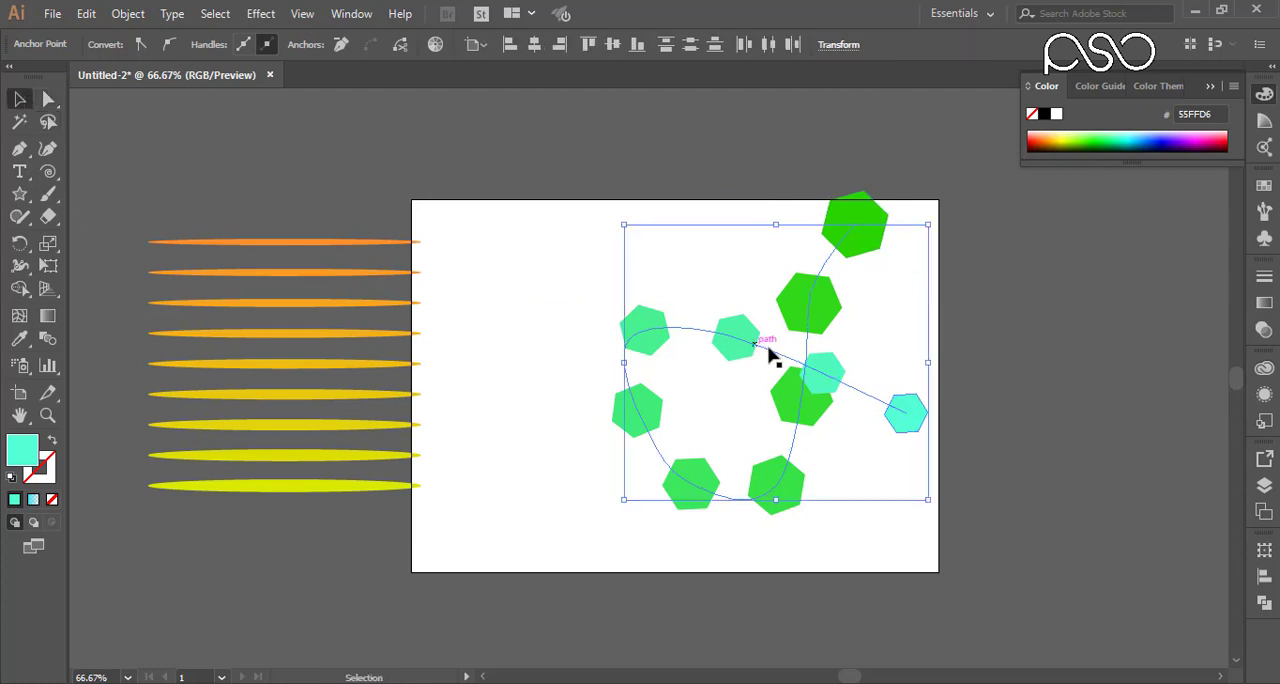
pyautogui.moveTo(800, 314); pyautogui.dragTo(720, 354)
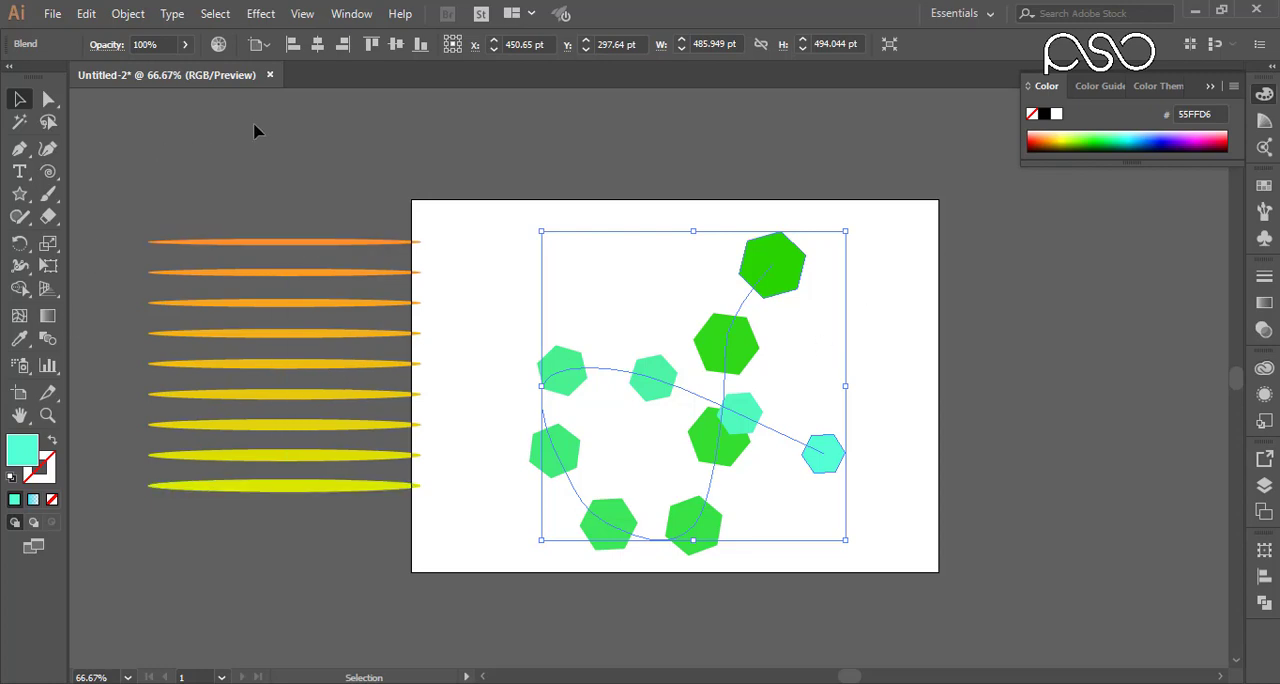
# Step: Reverse the spine of the hexagon blend so its large and small ends swap places
pyautogui.click(128, 13)
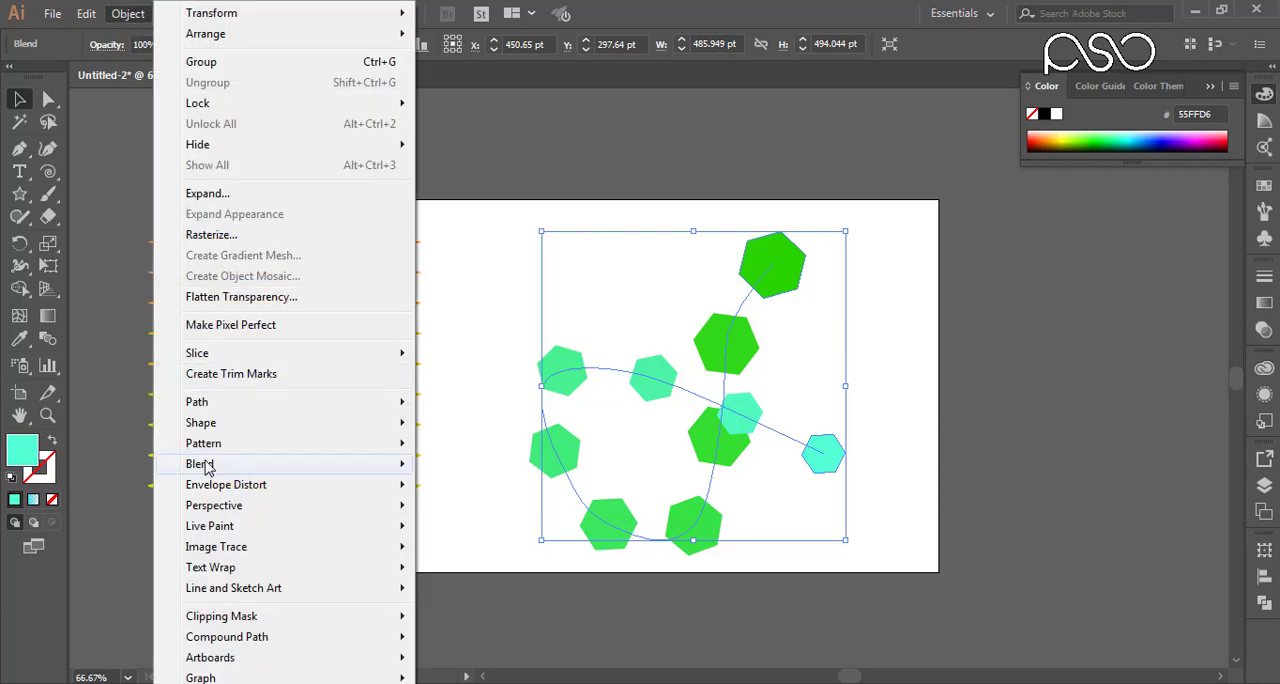
pyautogui.moveTo(226, 467)
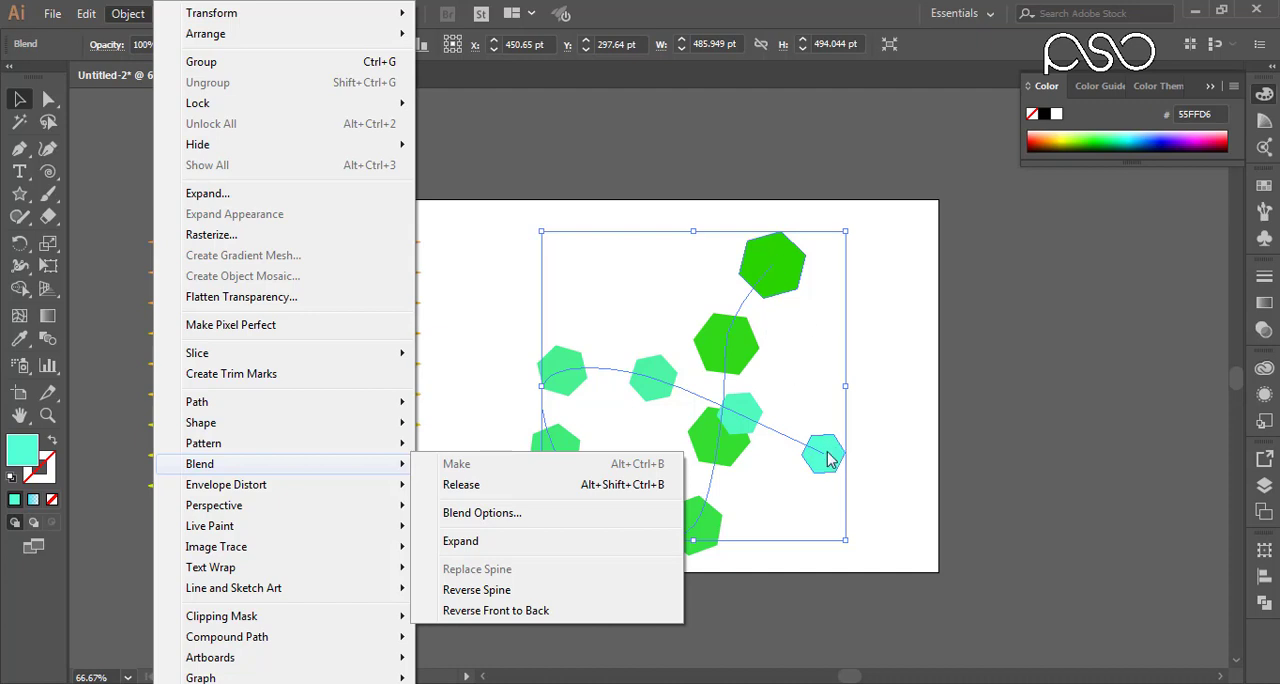
pyautogui.click(470, 590)
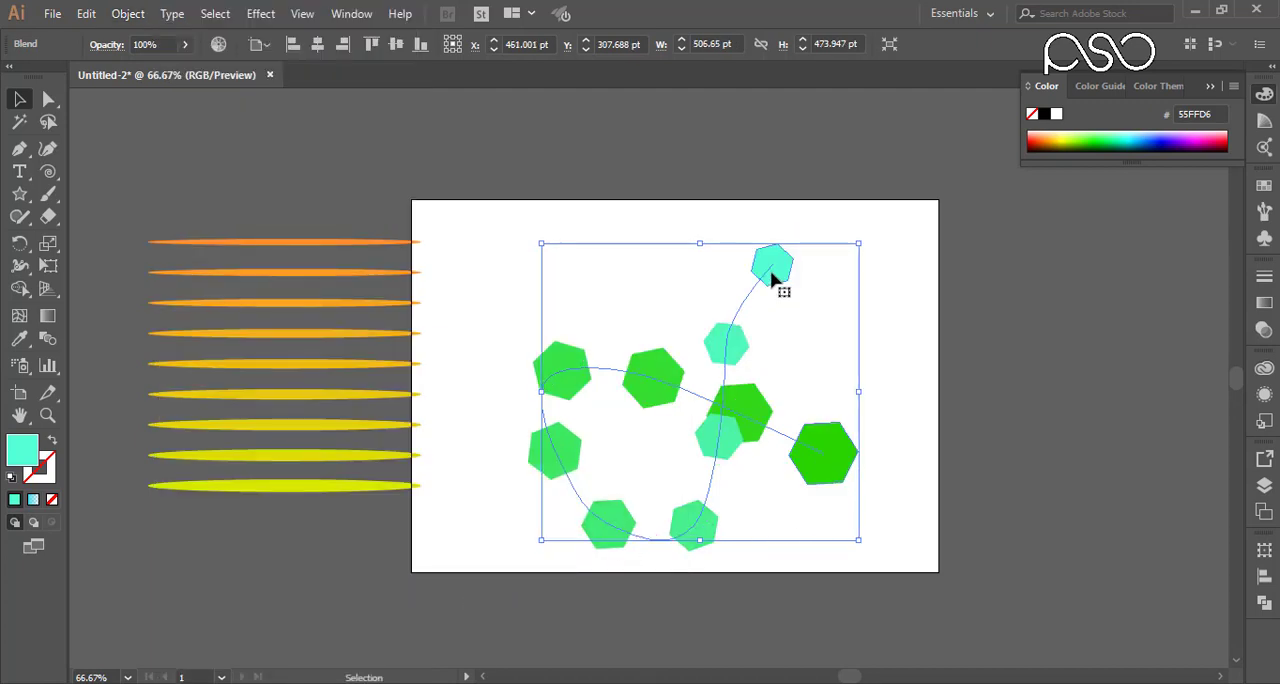
# Step: Reverse the hexagon blend's stacking order front to back, and undo that reversal
pyautogui.click(128, 13)
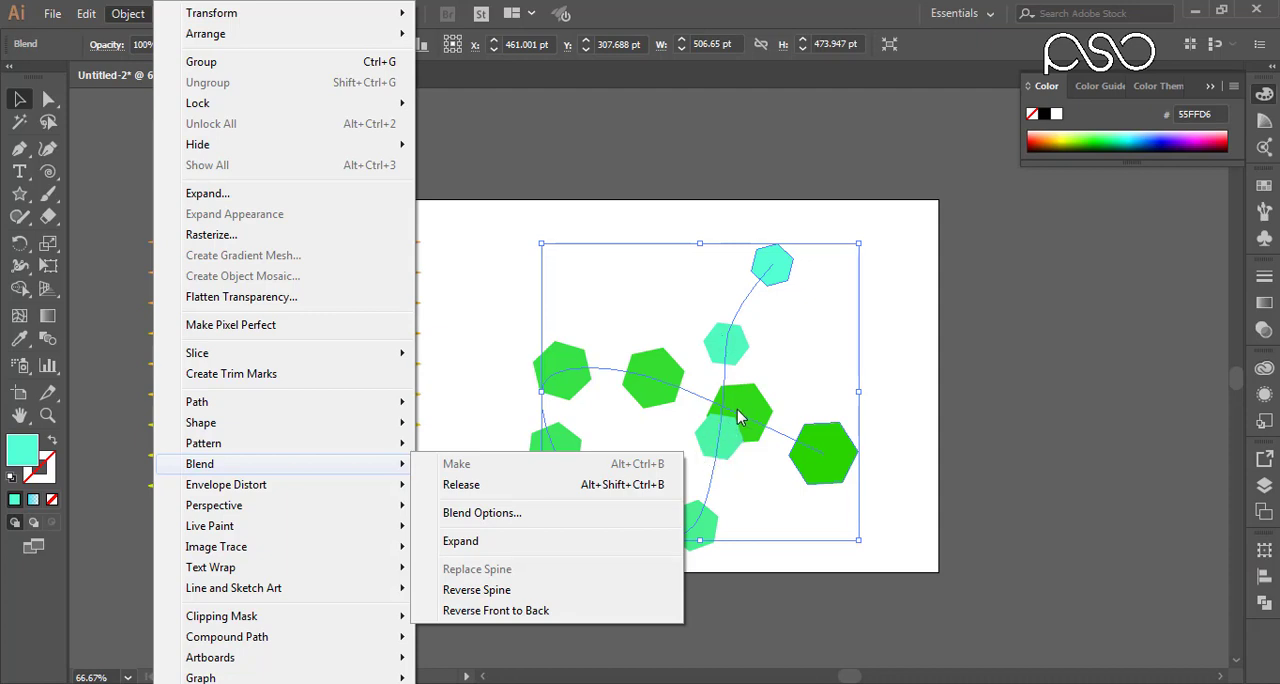
pyautogui.click(466, 612)
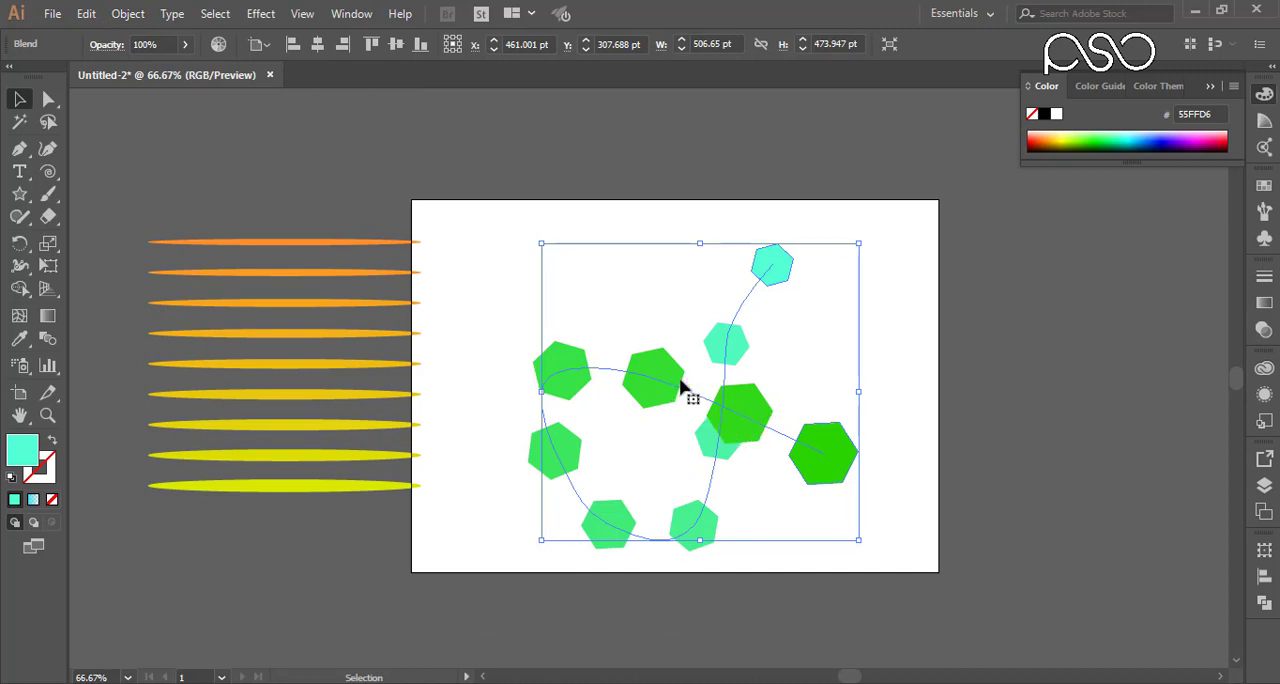
pyautogui.hotkey('ctrl', 'z')
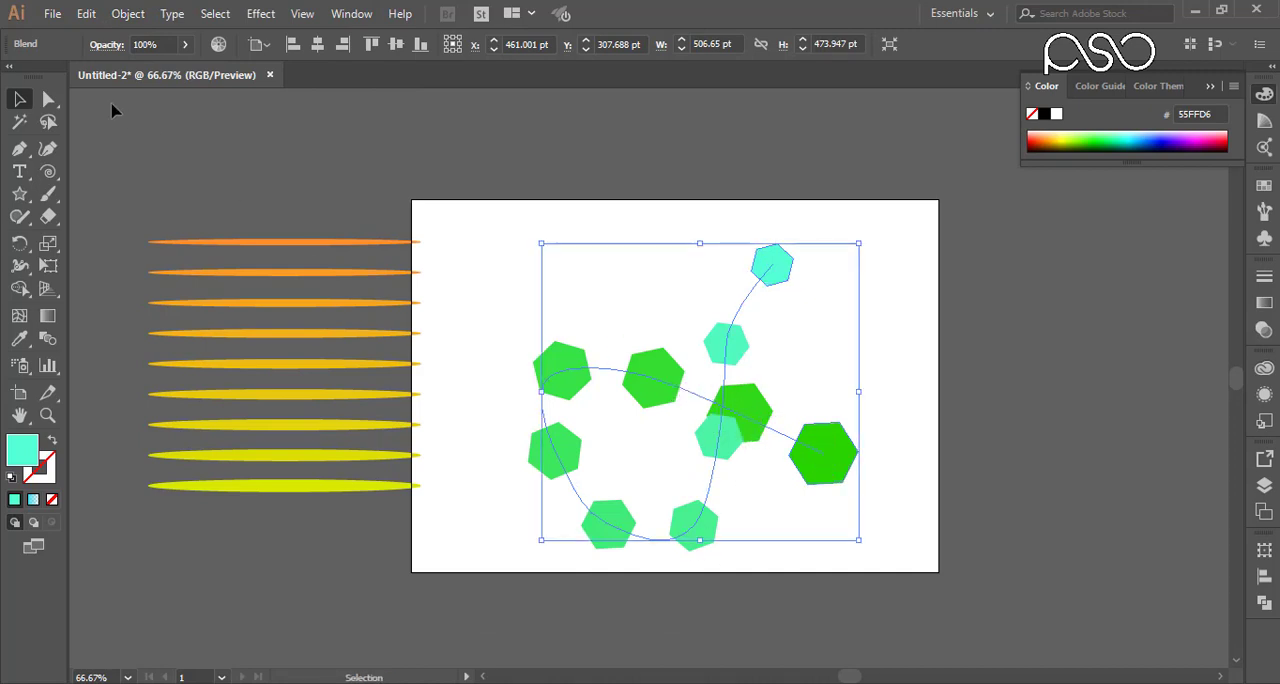
# Step: Delete both the ellipse blend and the hexagon blend to clear the artboard
pyautogui.moveTo(968, 172); pyautogui.dragTo(251, 583)
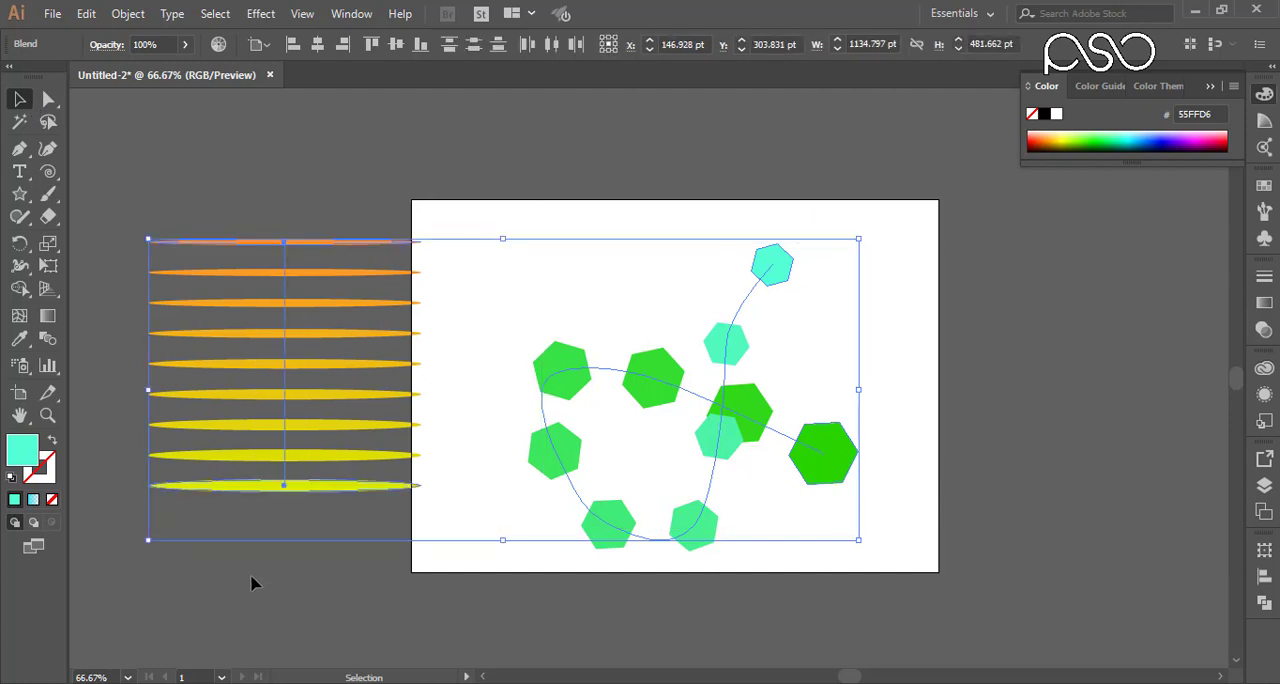
pyautogui.press('Delete')
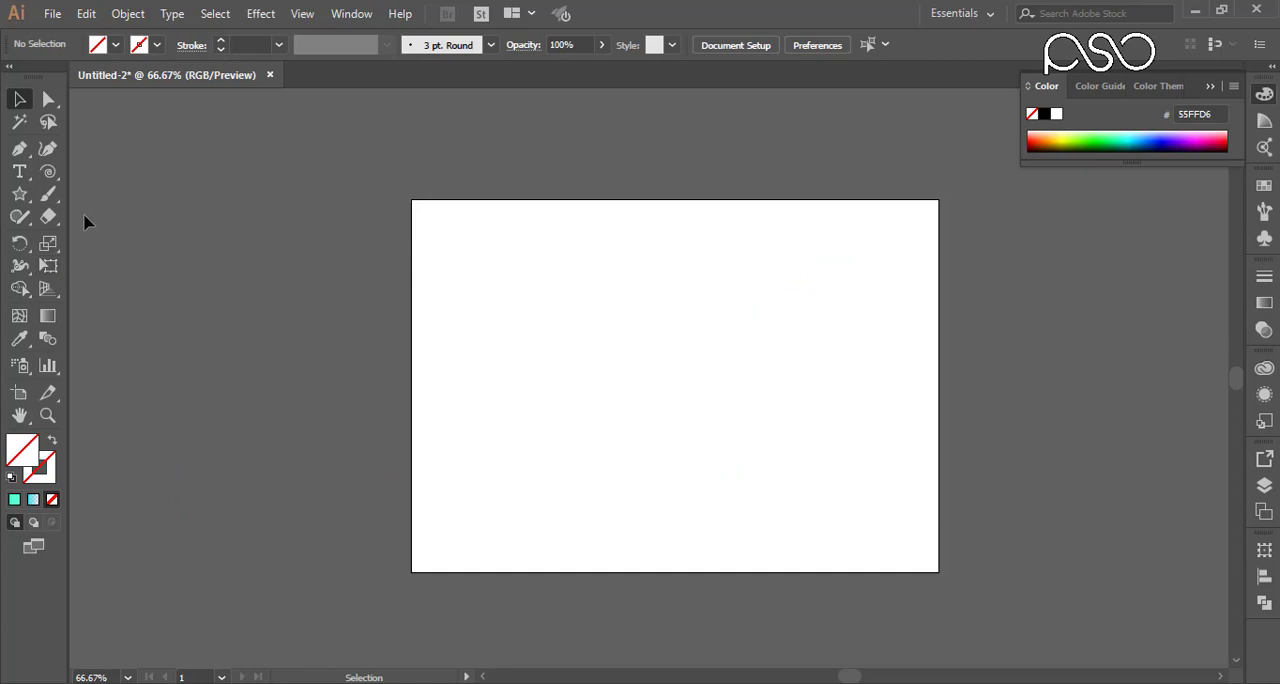
# Step: Draw a shallow open arc about 192 pt wide with the Pen tool near the artboard's centre
pyautogui.click(21, 197)
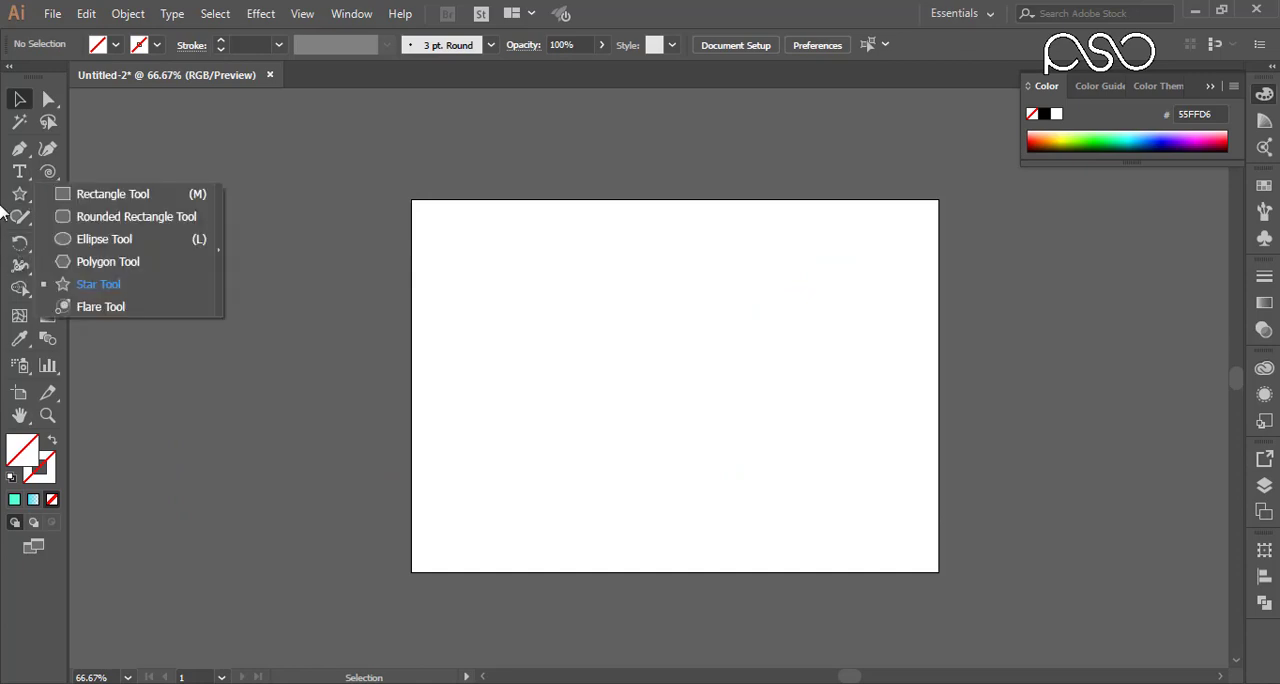
pyautogui.click(18, 152)
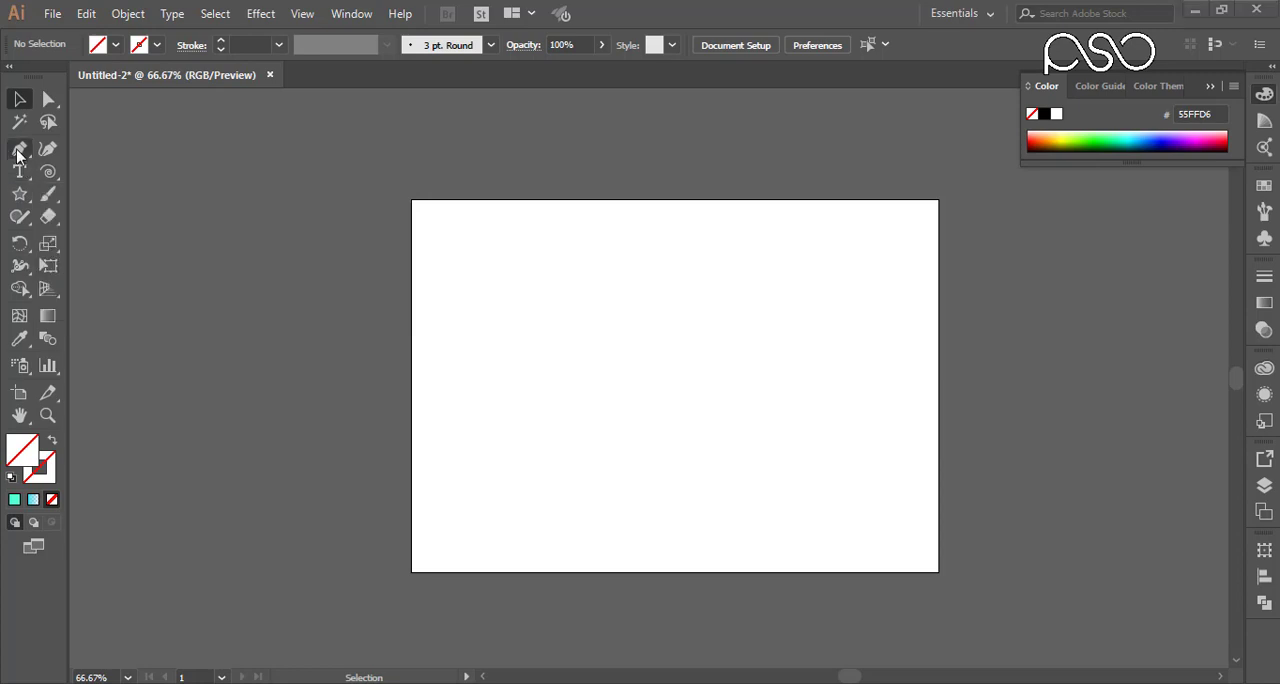
pyautogui.click(18, 149)
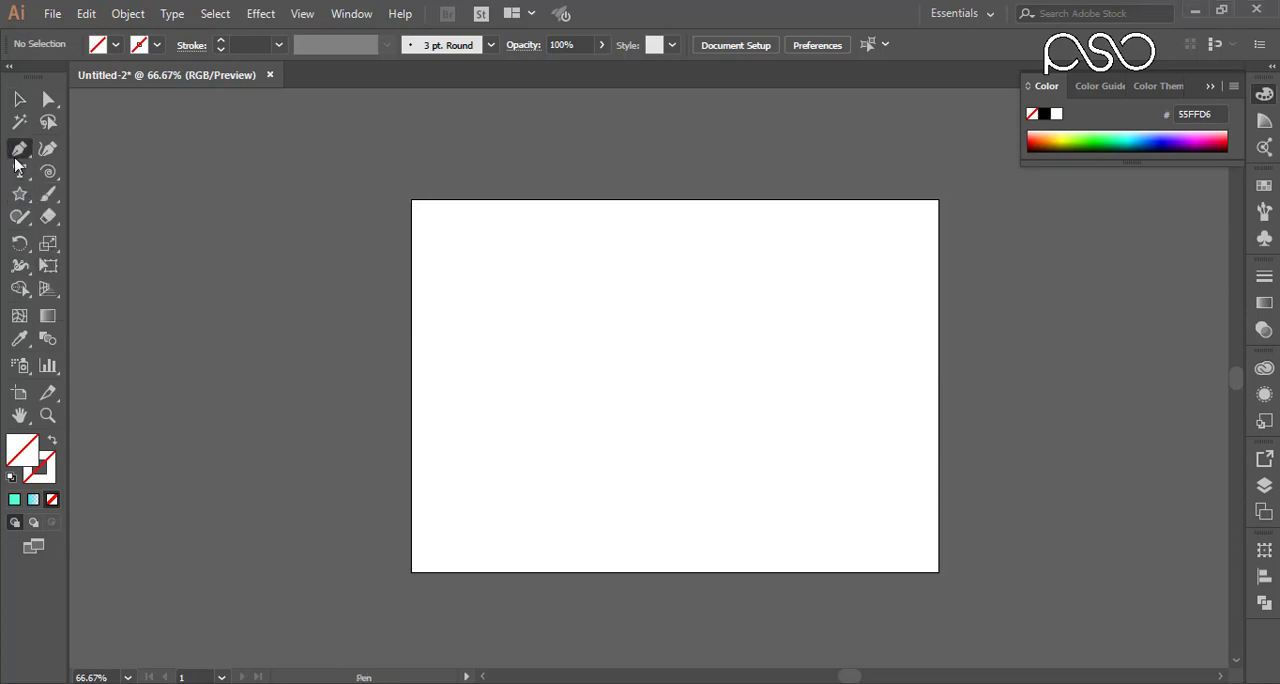
pyautogui.click(678, 366)
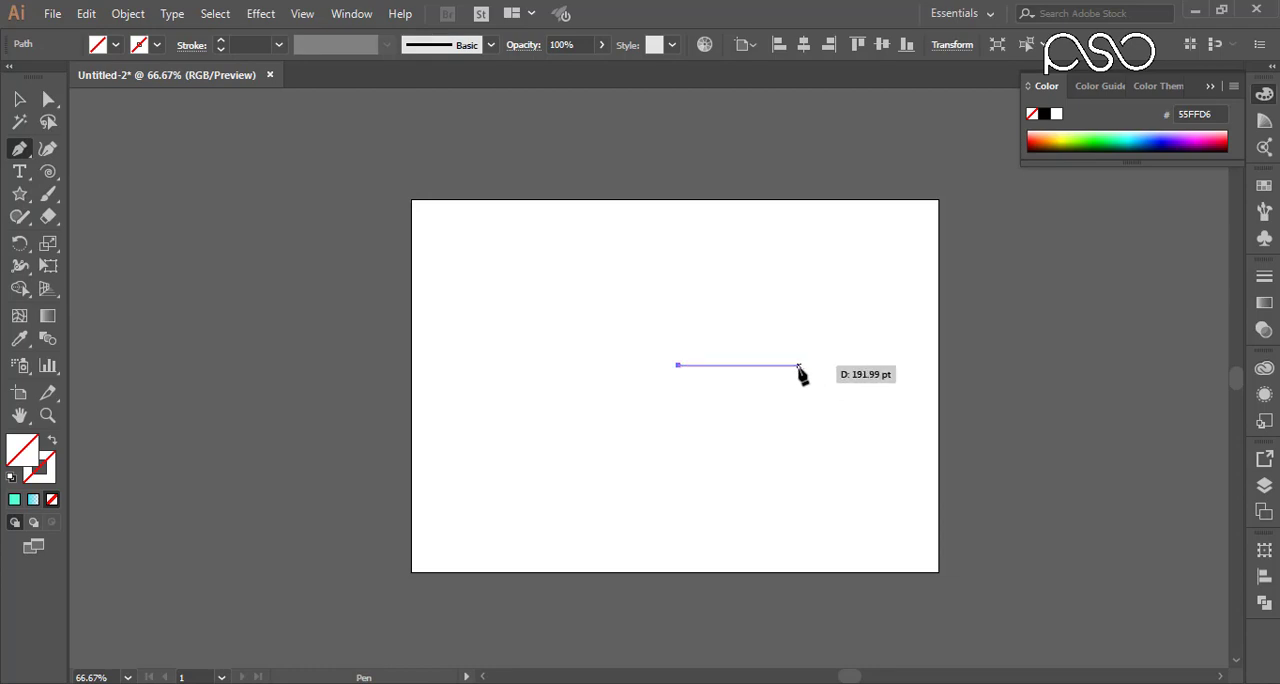
pyautogui.moveTo(798, 366); pyautogui.dragTo(885, 396)
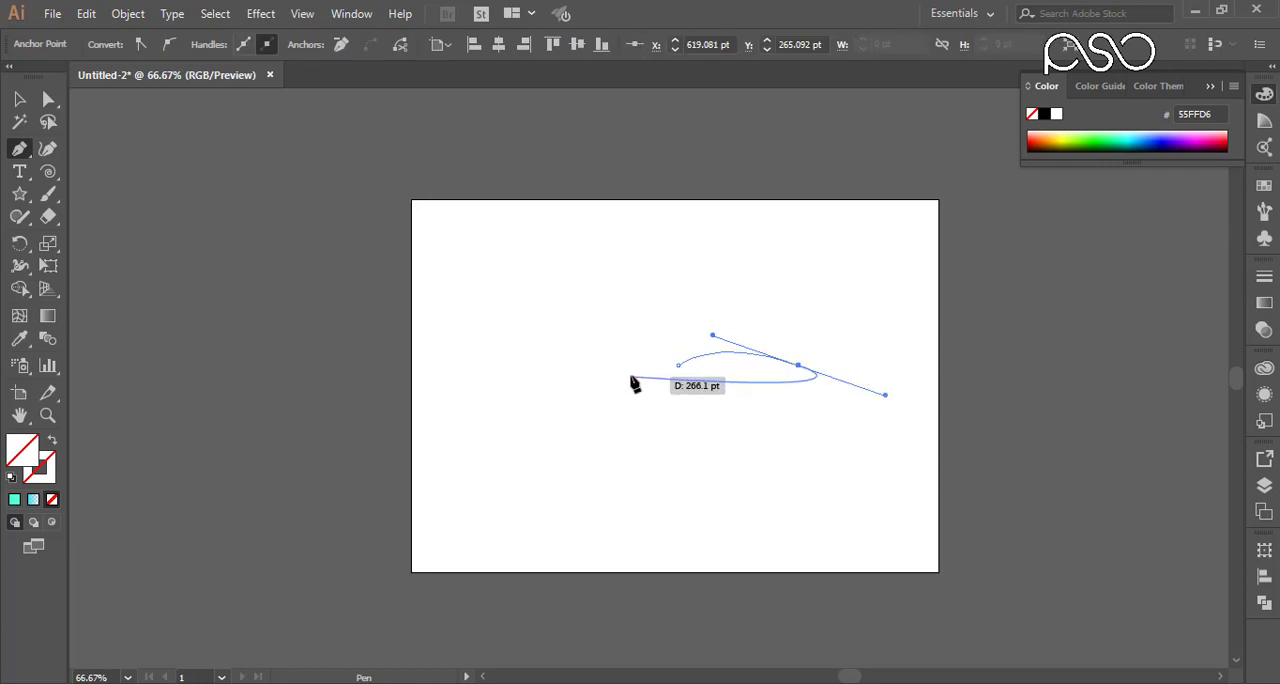
pyautogui.click(18, 100)
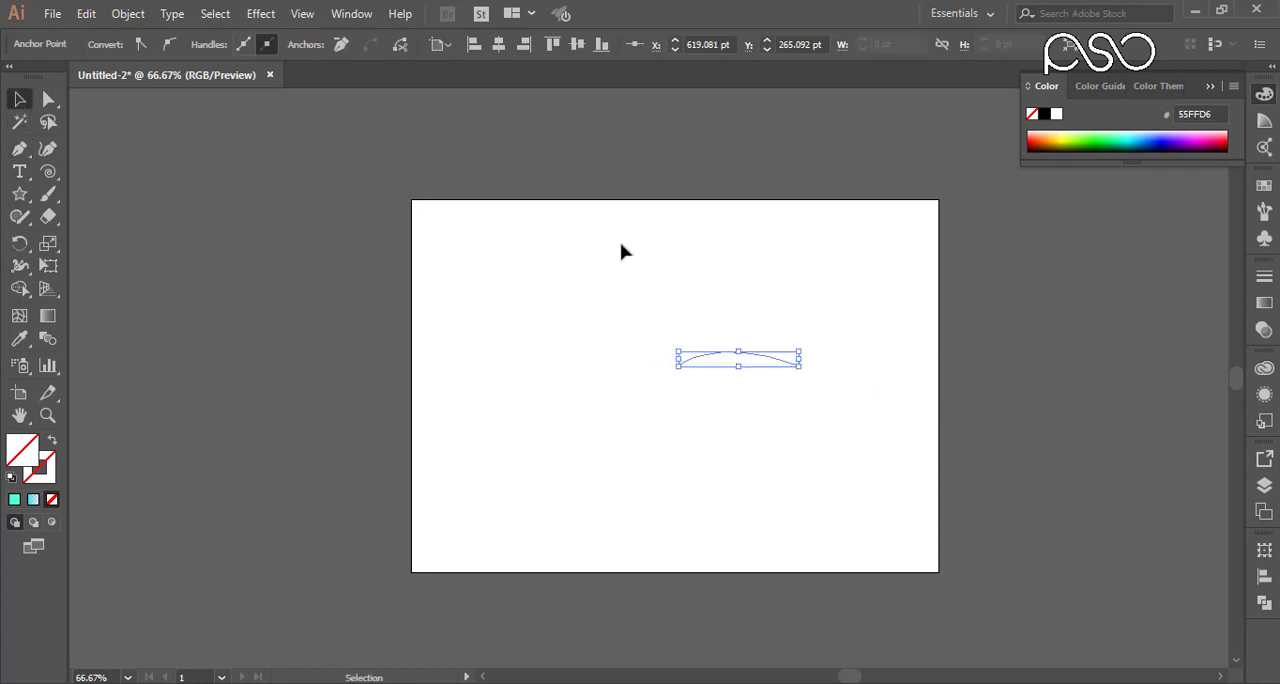
# Step: Make a copy of the arc reflected across the horizontal axis, and move it down so the two arcs meet in a leaf outline
pyautogui.rightClick(731, 362)
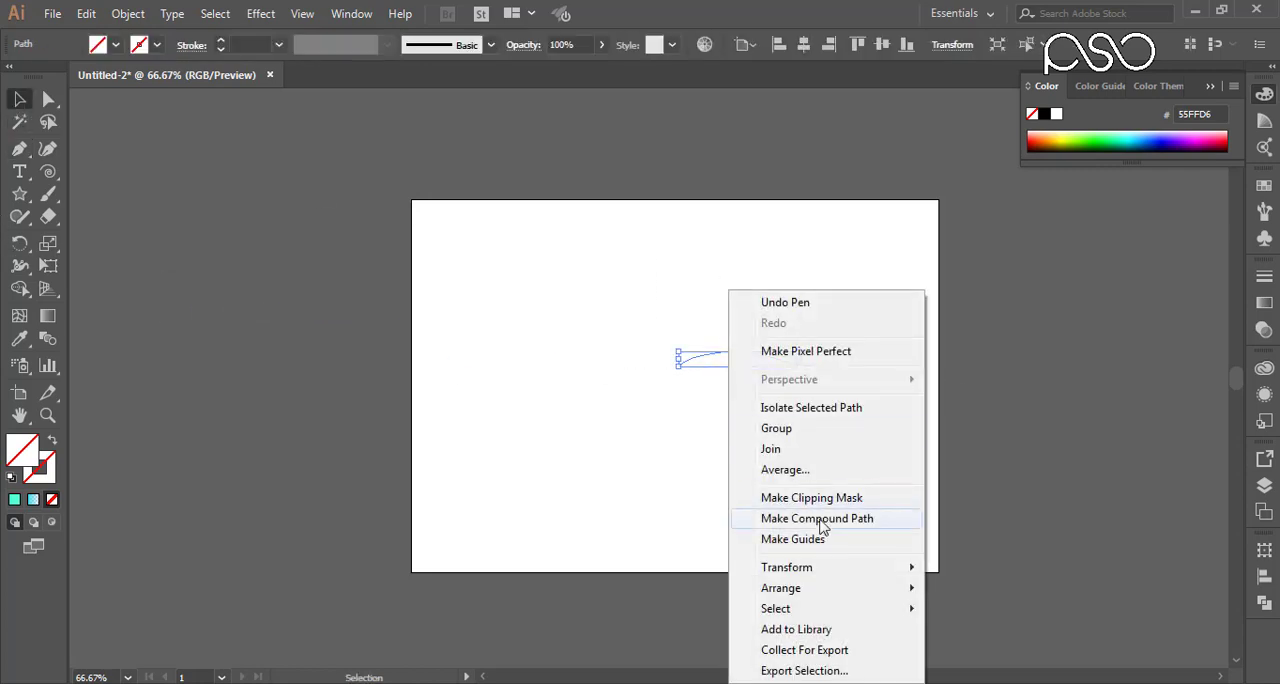
pyautogui.moveTo(810, 567)
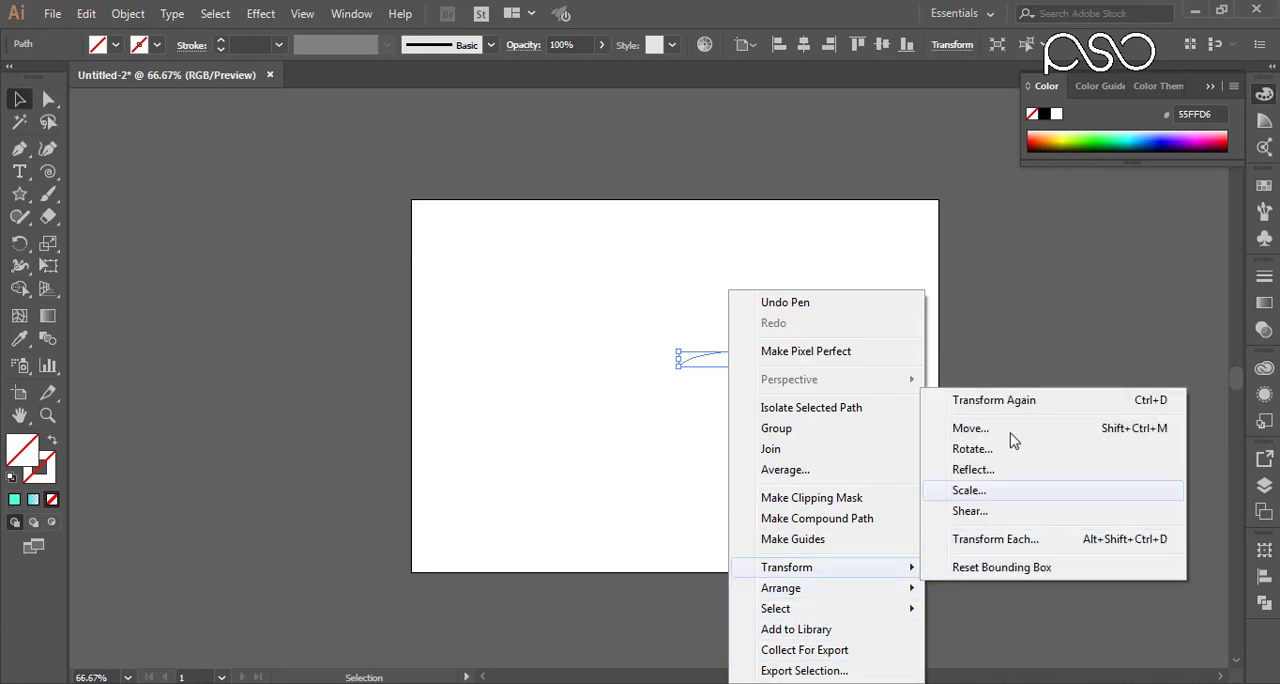
pyautogui.click(985, 471)
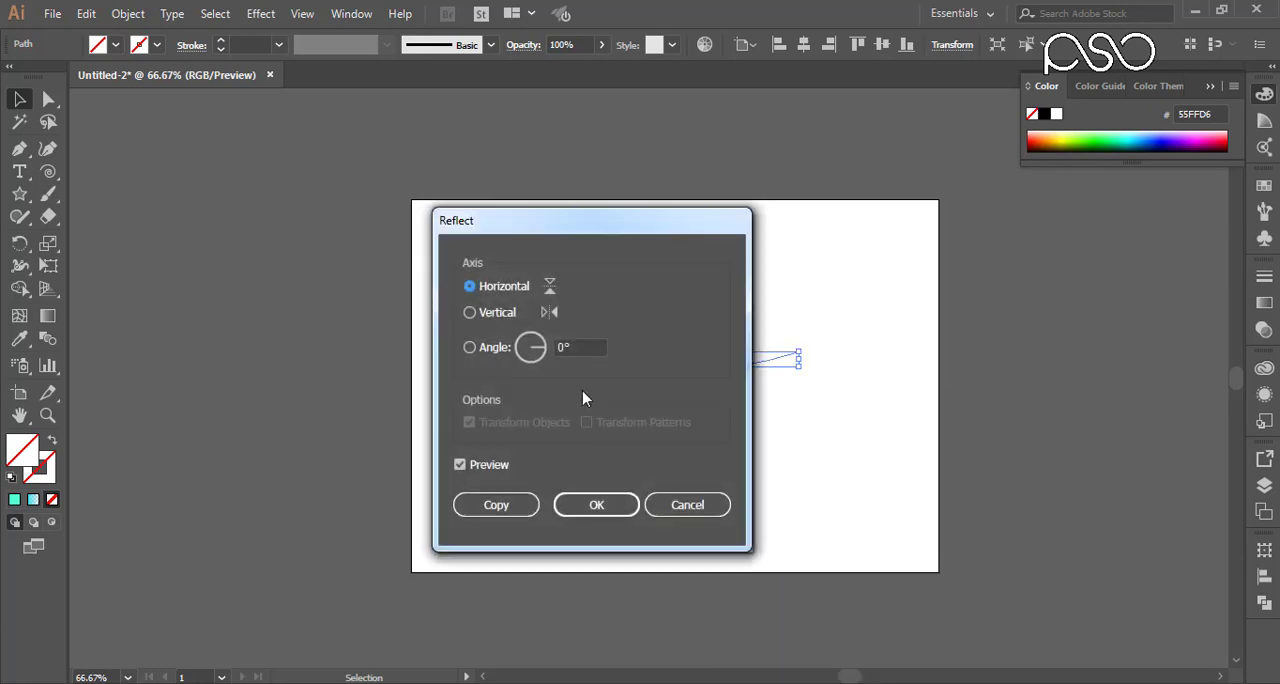
pyautogui.moveTo(505, 249); pyautogui.dragTo(333, 195)
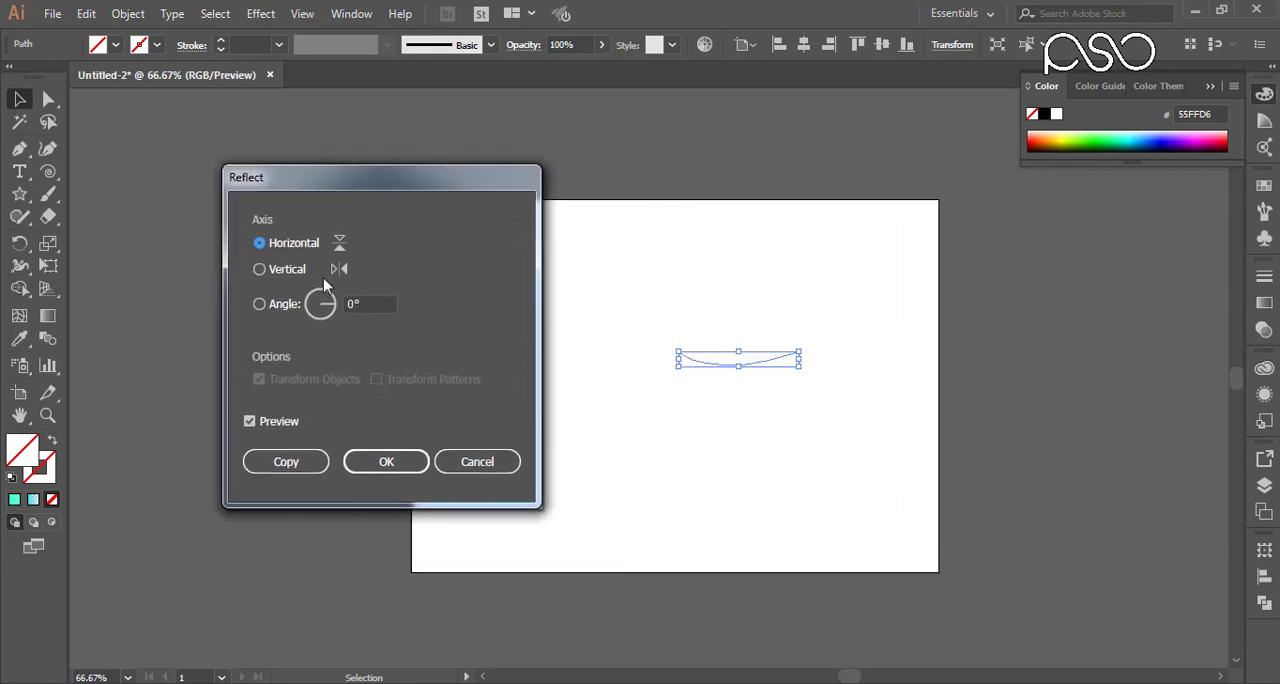
pyautogui.click(295, 461)
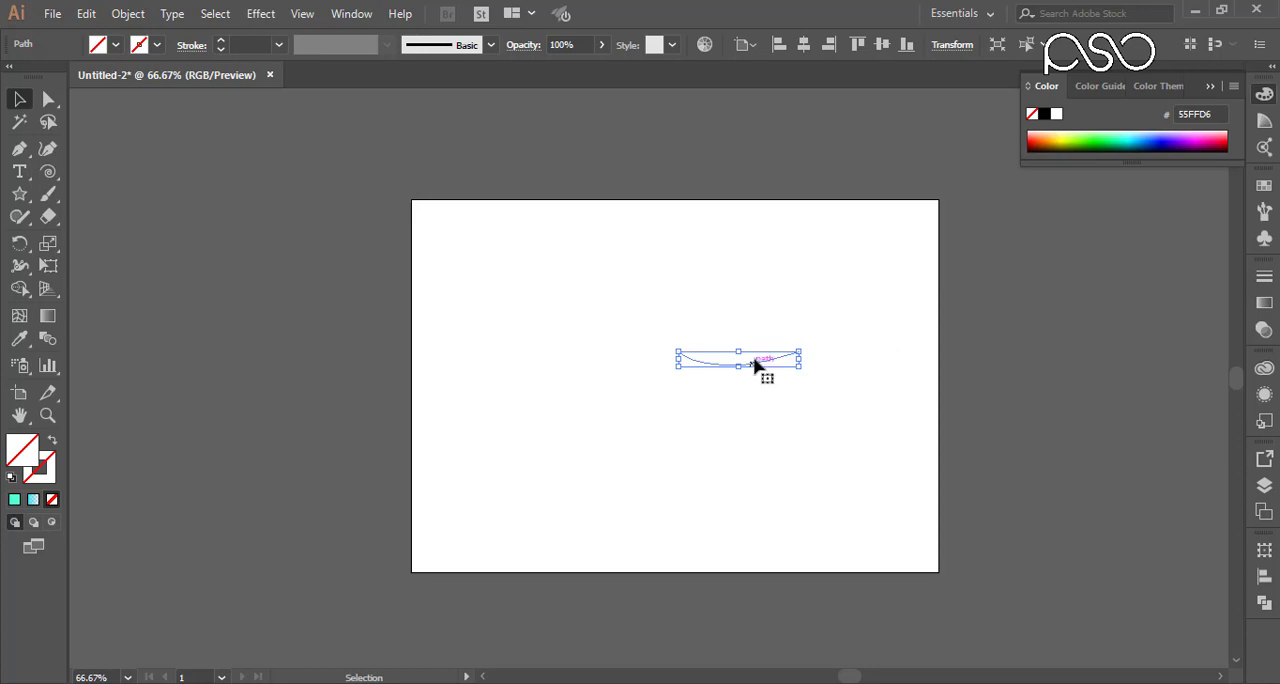
pyautogui.moveTo(757, 368); pyautogui.dragTo(758, 381)
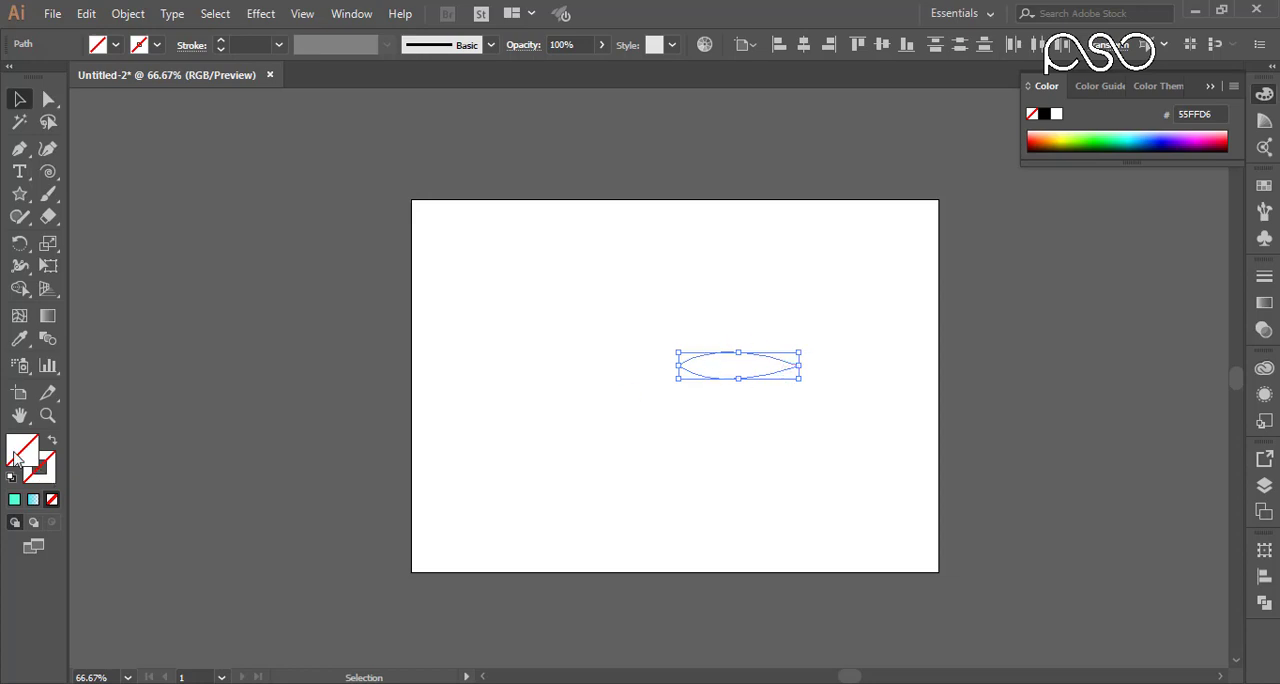
# Step: Give both arcs of the leaf outline a dark green stroke, 128427, and deselect them
pyautogui.click(45, 465)
pyautogui.click(14, 499)
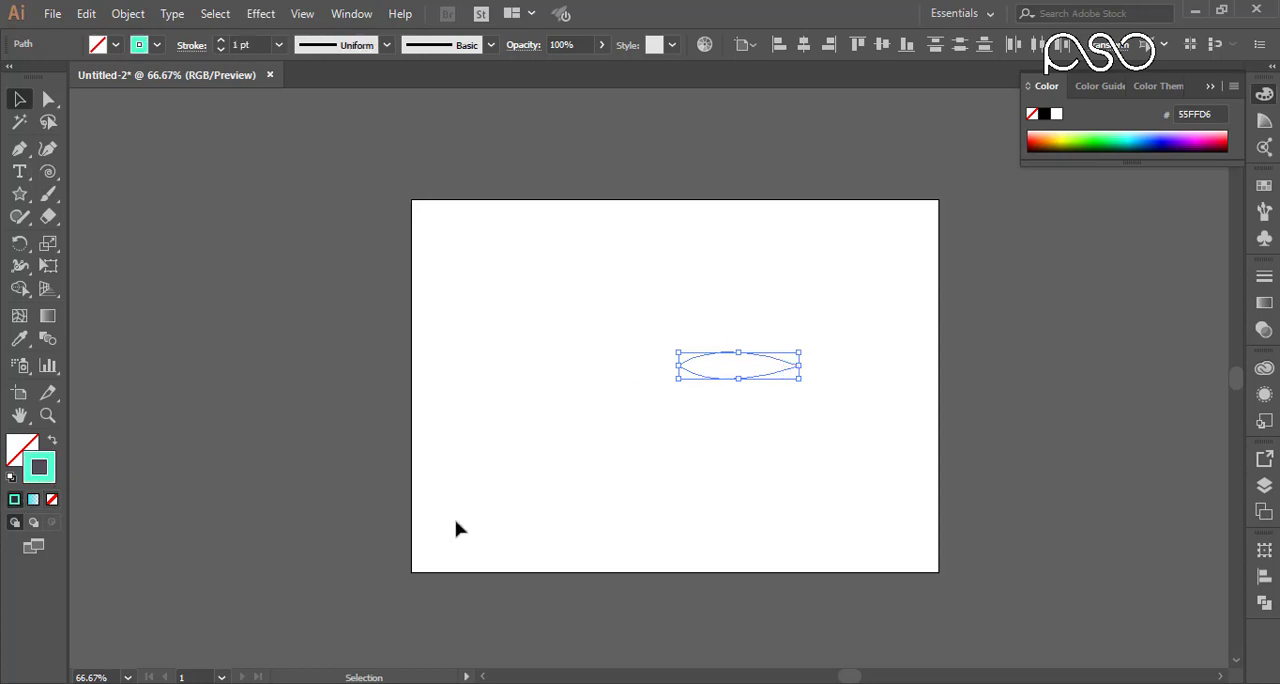
pyautogui.doubleClick(45, 474)
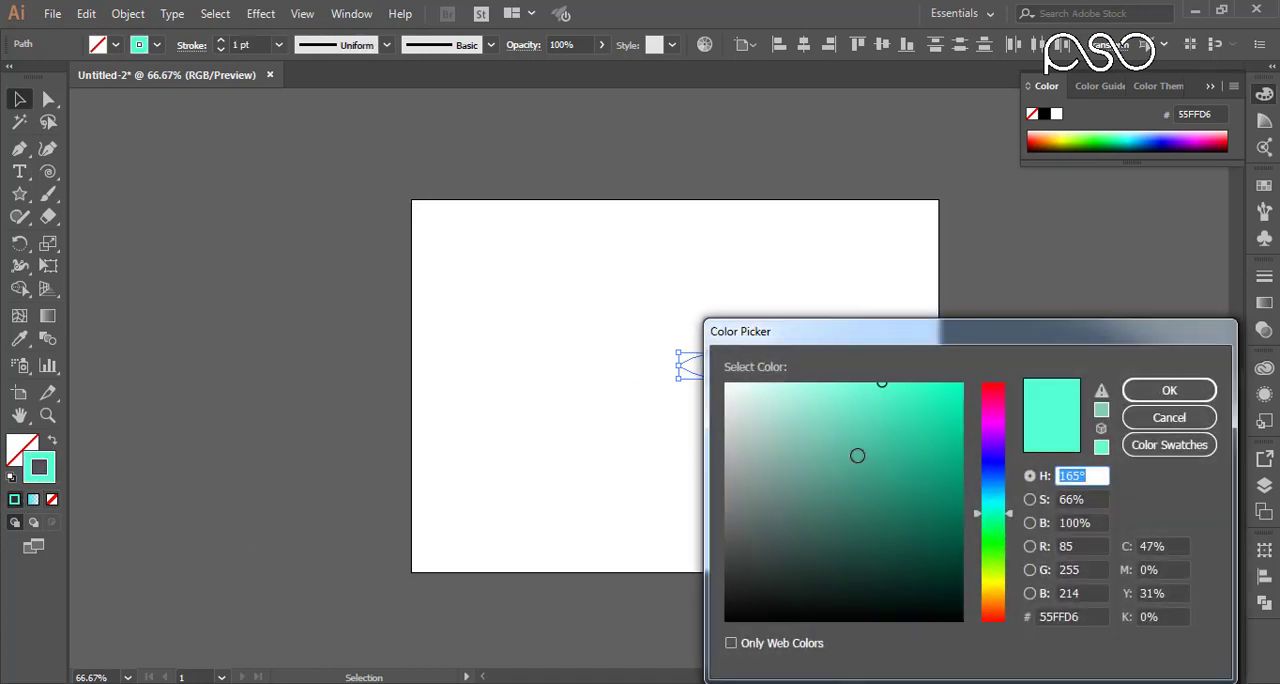
pyautogui.click(746, 601)
pyautogui.click(786, 589)
pyautogui.moveTo(836, 567); pyautogui.dragTo(932, 497)
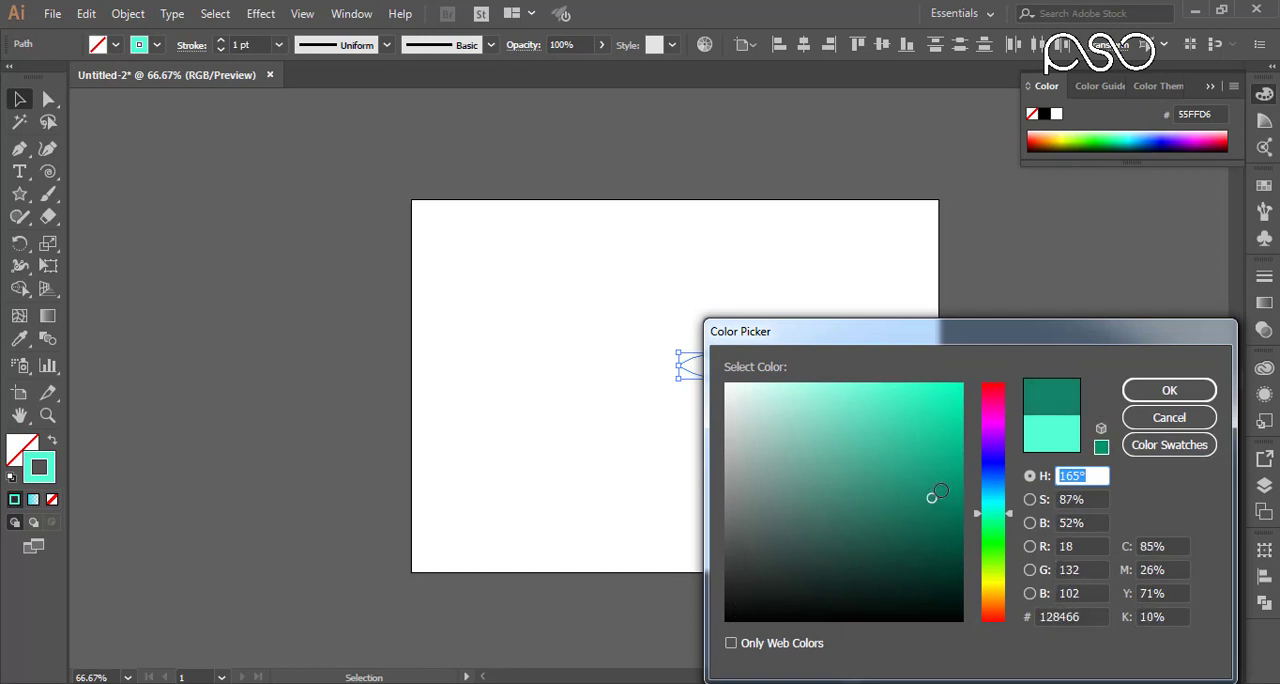
pyautogui.moveTo(997, 533); pyautogui.dragTo(996, 540)
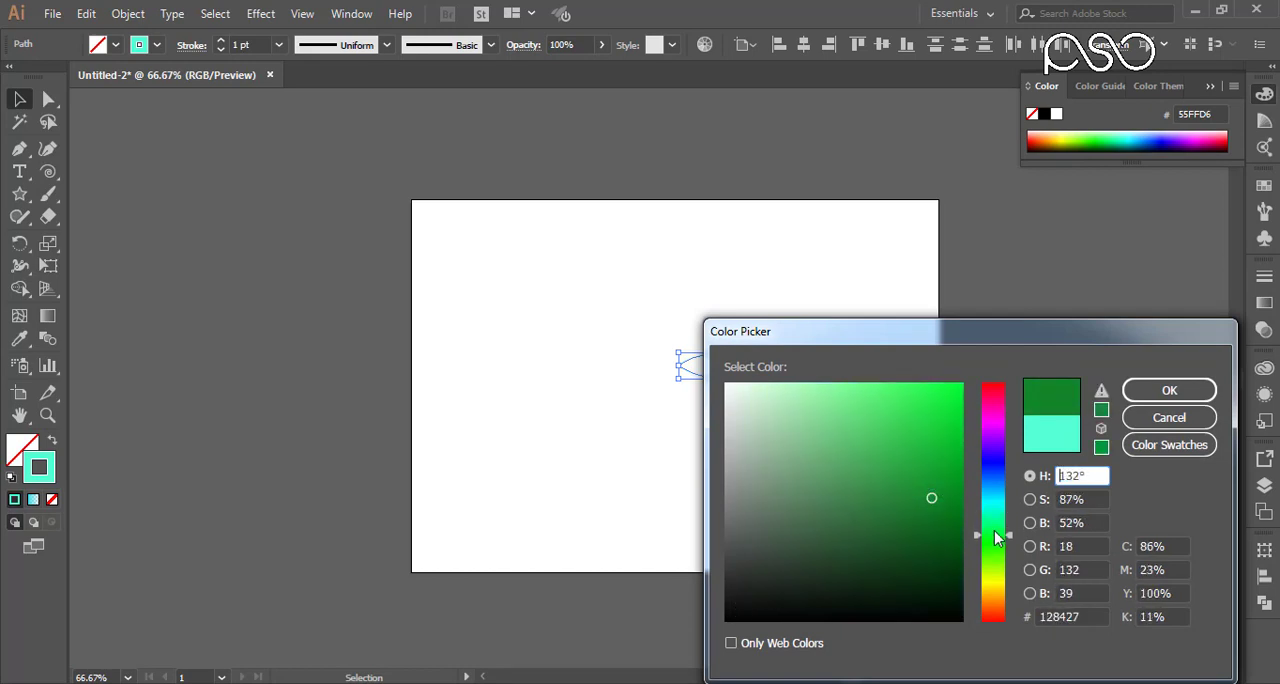
pyautogui.click(1169, 390)
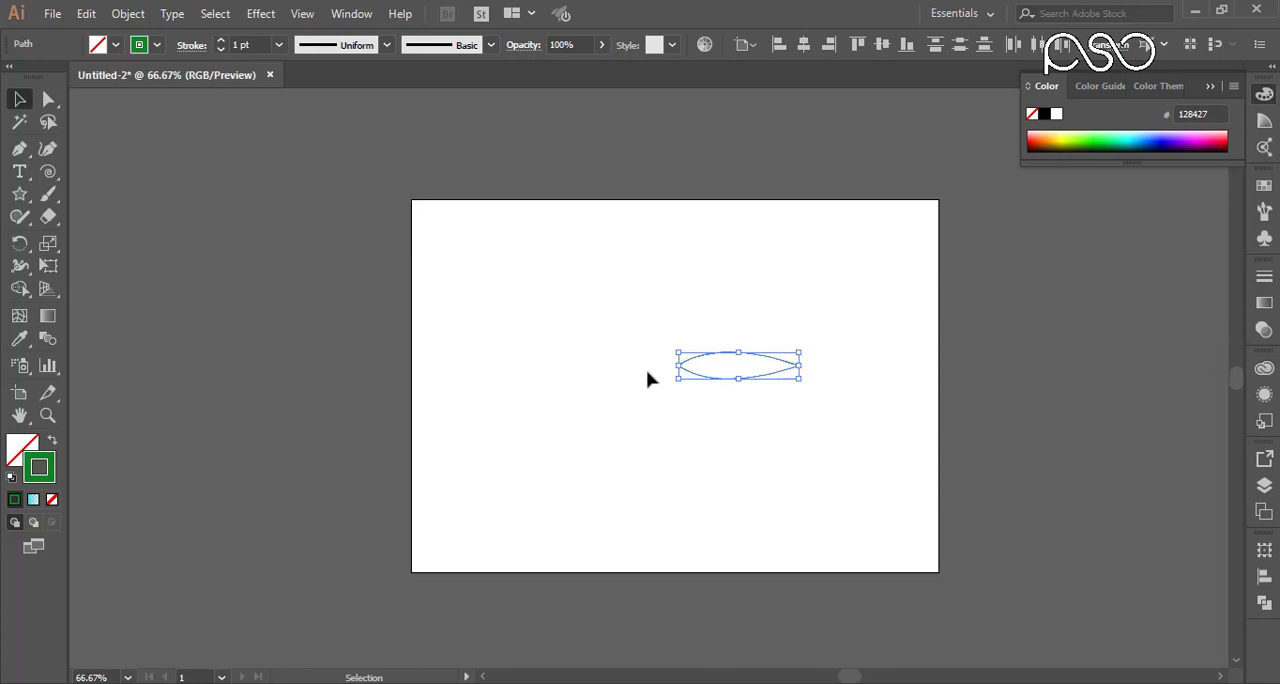
pyautogui.click(831, 383)
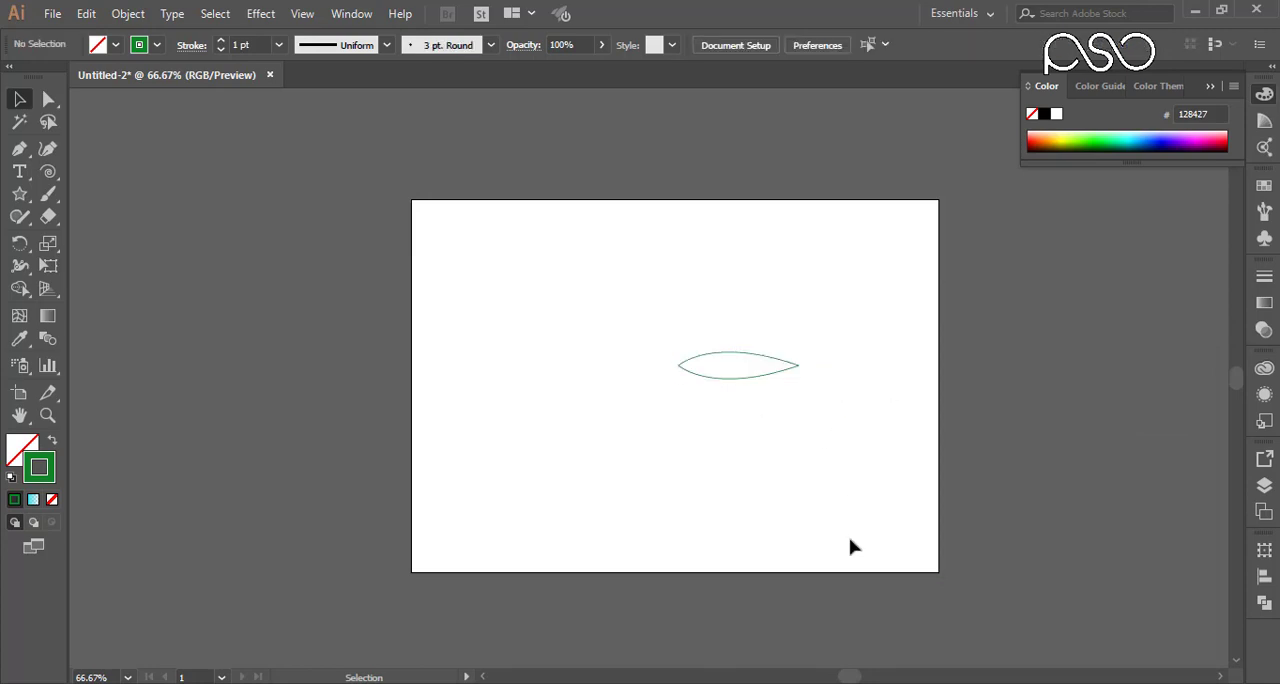
# Step: Select the leaf's upper and lower arcs and make a blend between them
pyautogui.moveTo(818, 314); pyautogui.dragTo(667, 435)
pyautogui.hotkey('ctrl', 'space')
pyautogui.moveTo(436, 243); pyautogui.dragTo(1060, 467)
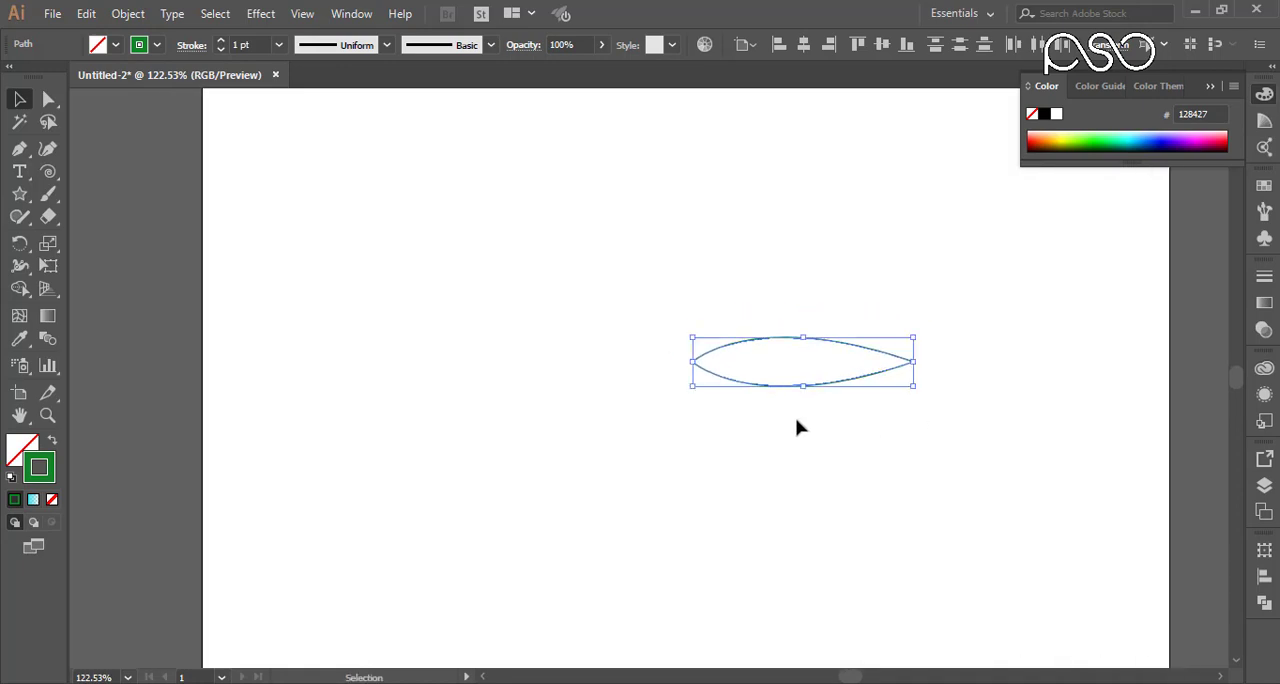
pyautogui.moveTo(797, 271); pyautogui.dragTo(822, 441)
pyautogui.click(131, 18)
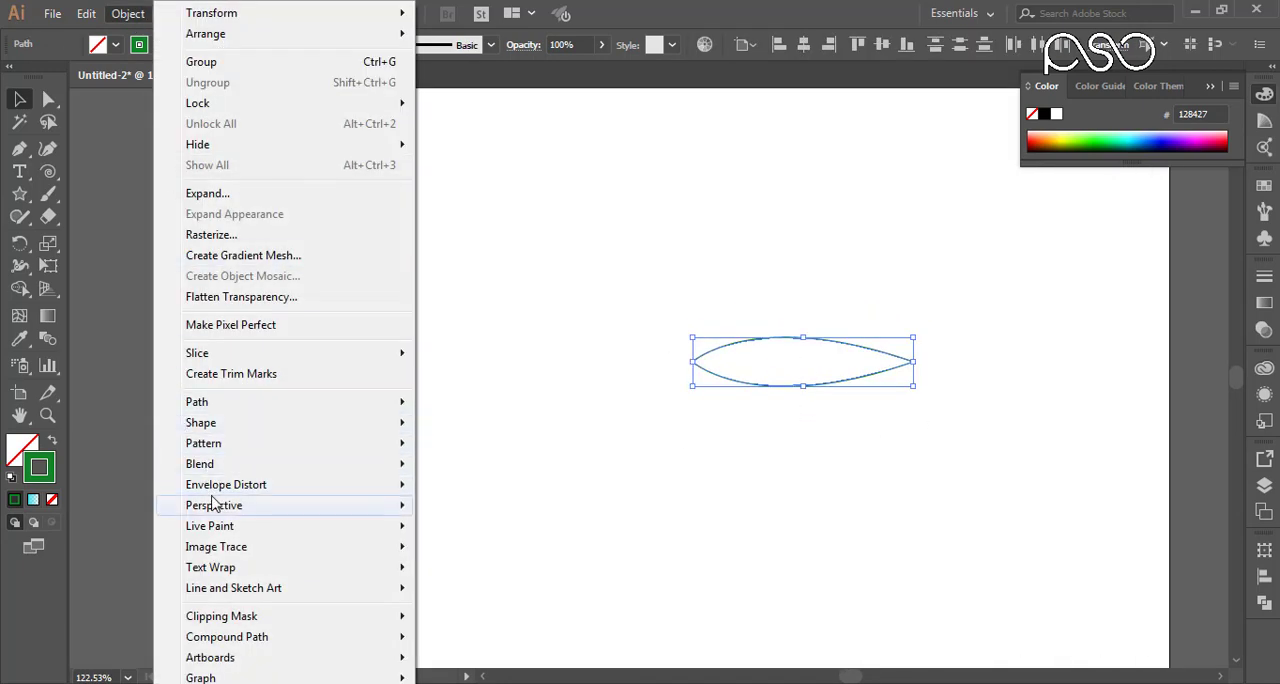
pyautogui.moveTo(220, 470)
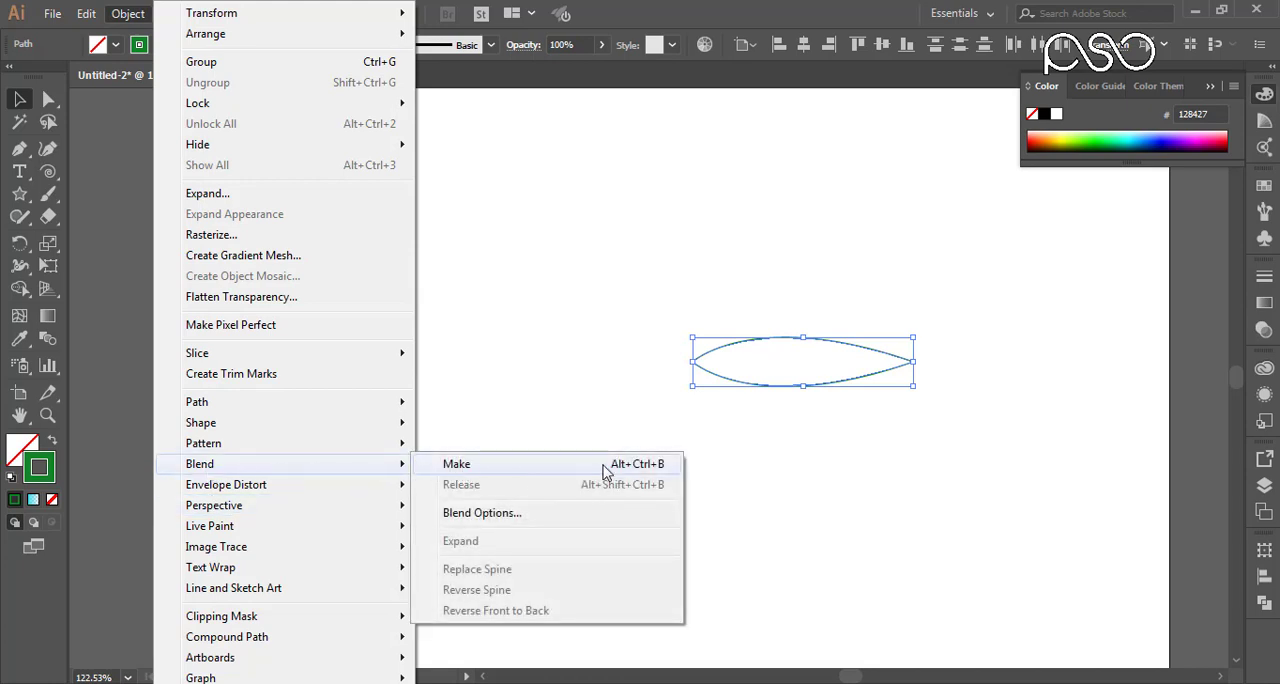
pyautogui.click(460, 464)
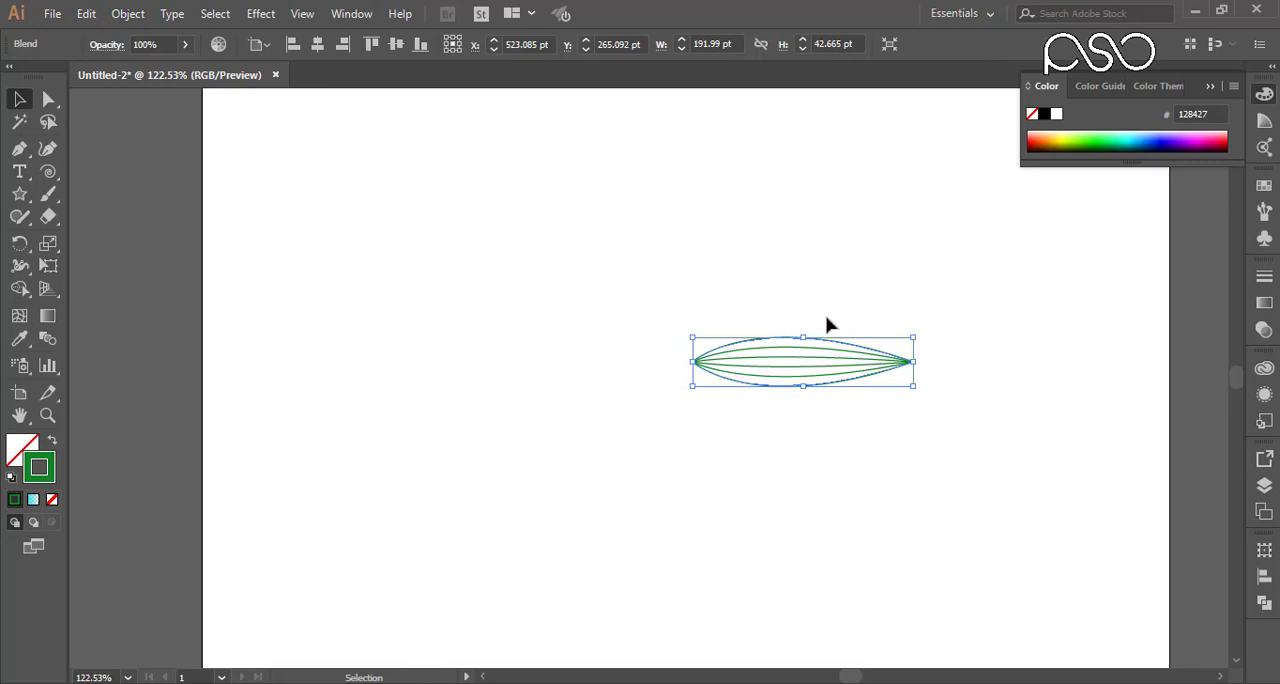
# Step: Set the leaf blend's spacing to 6 specified steps, and return to the Selection tool
pyautogui.doubleClick(49, 342)
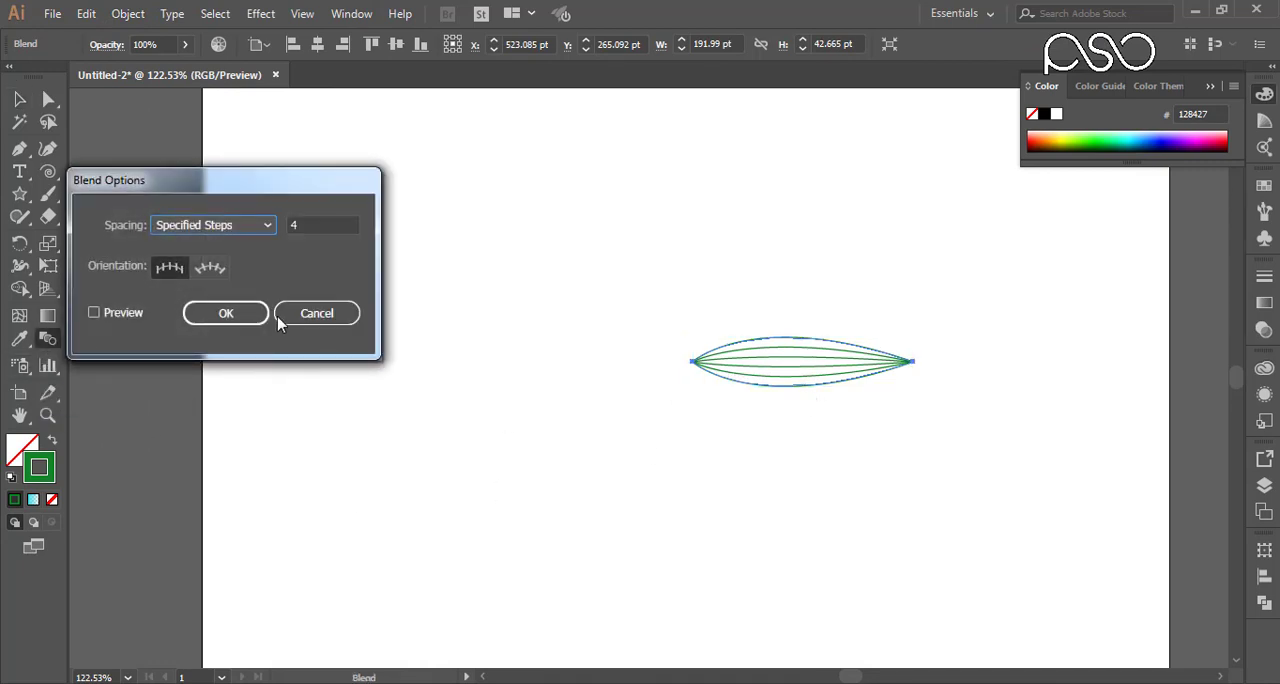
pyautogui.click(289, 230)
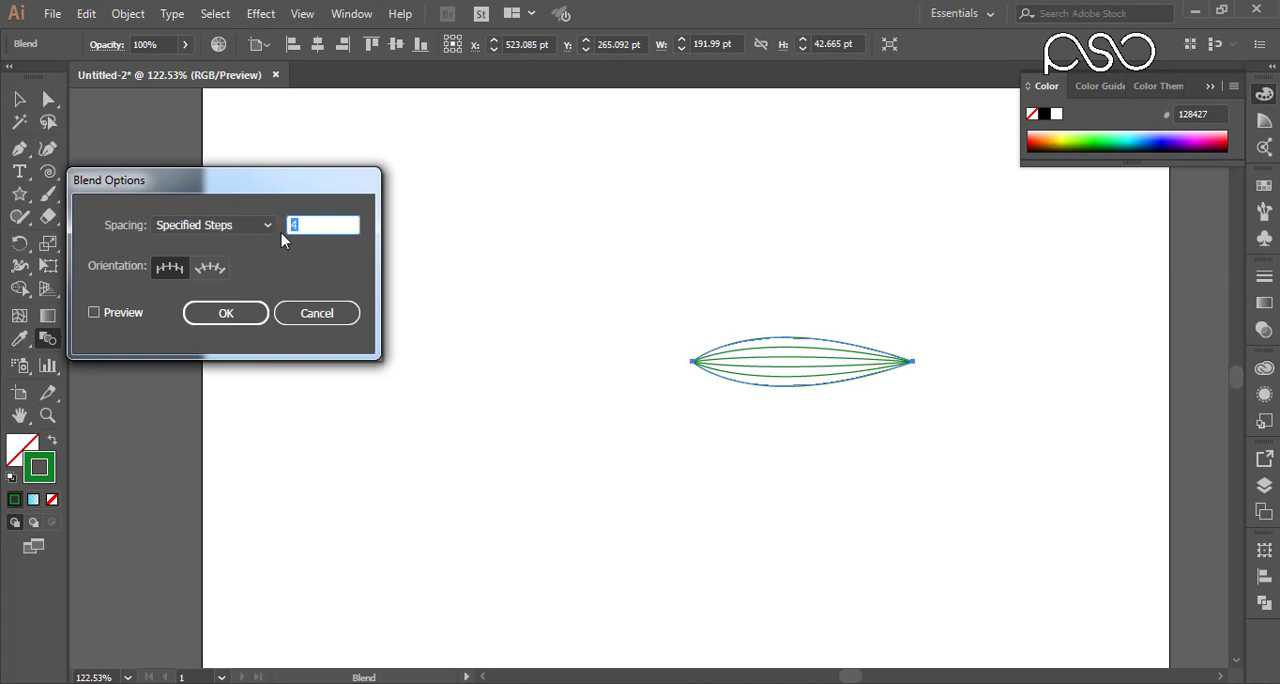
pyautogui.write('8')
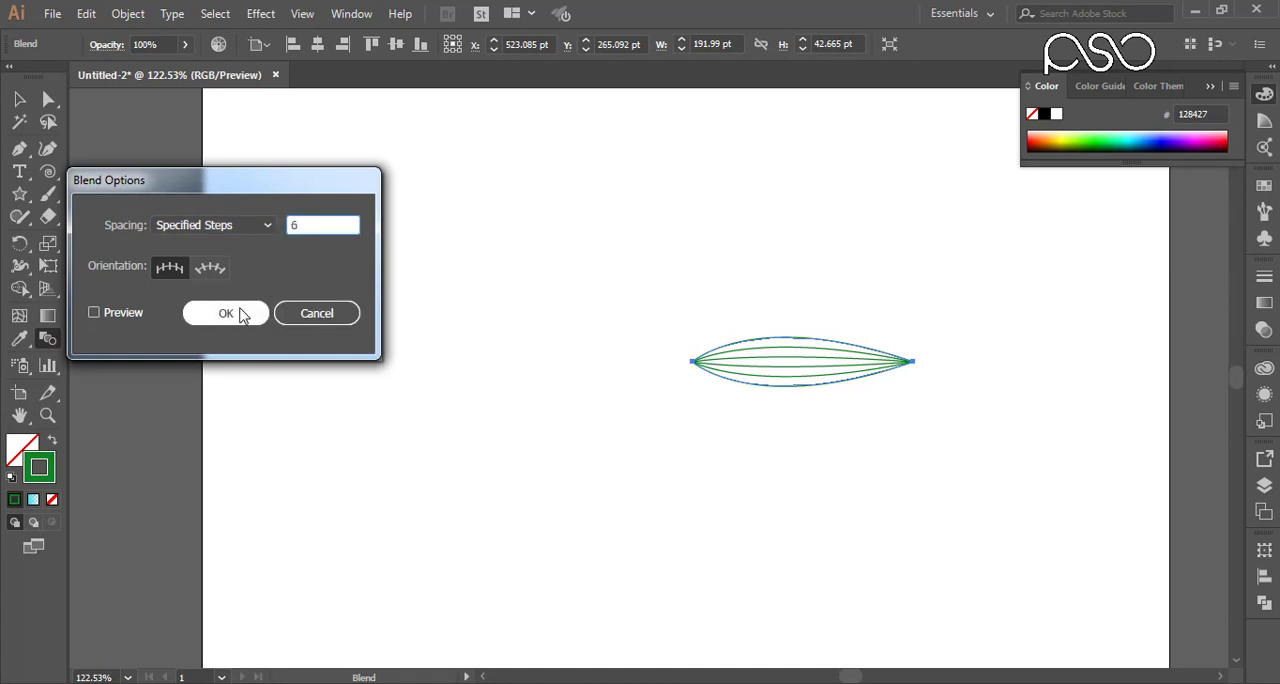
pyautogui.click(240, 313)
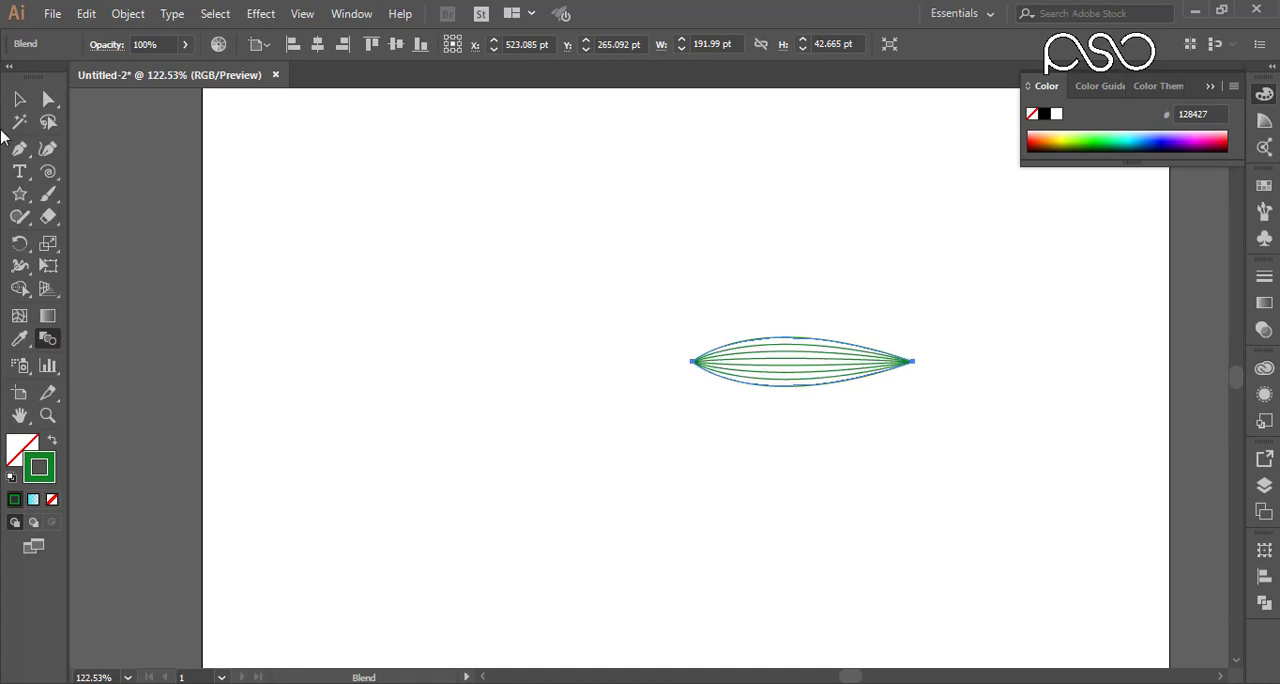
pyautogui.press('v')
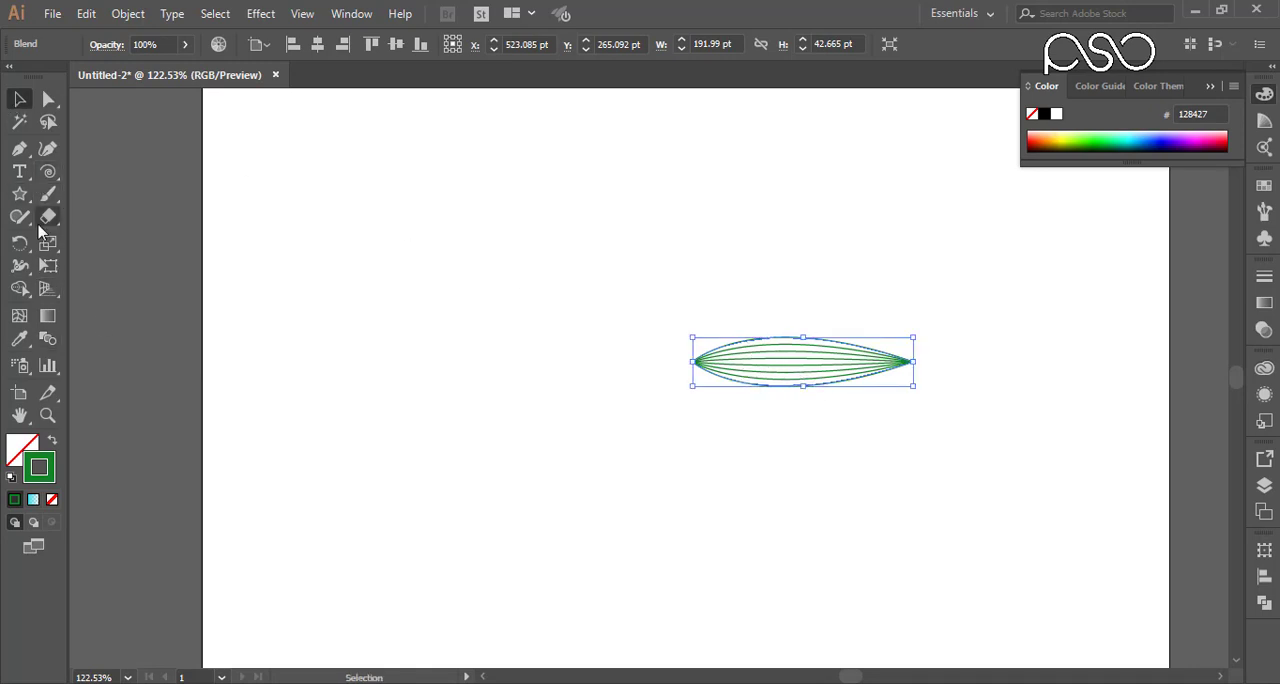
# Step: Make a copy of the leaf rotated 45° about its left tip
pyautogui.click(20, 243)
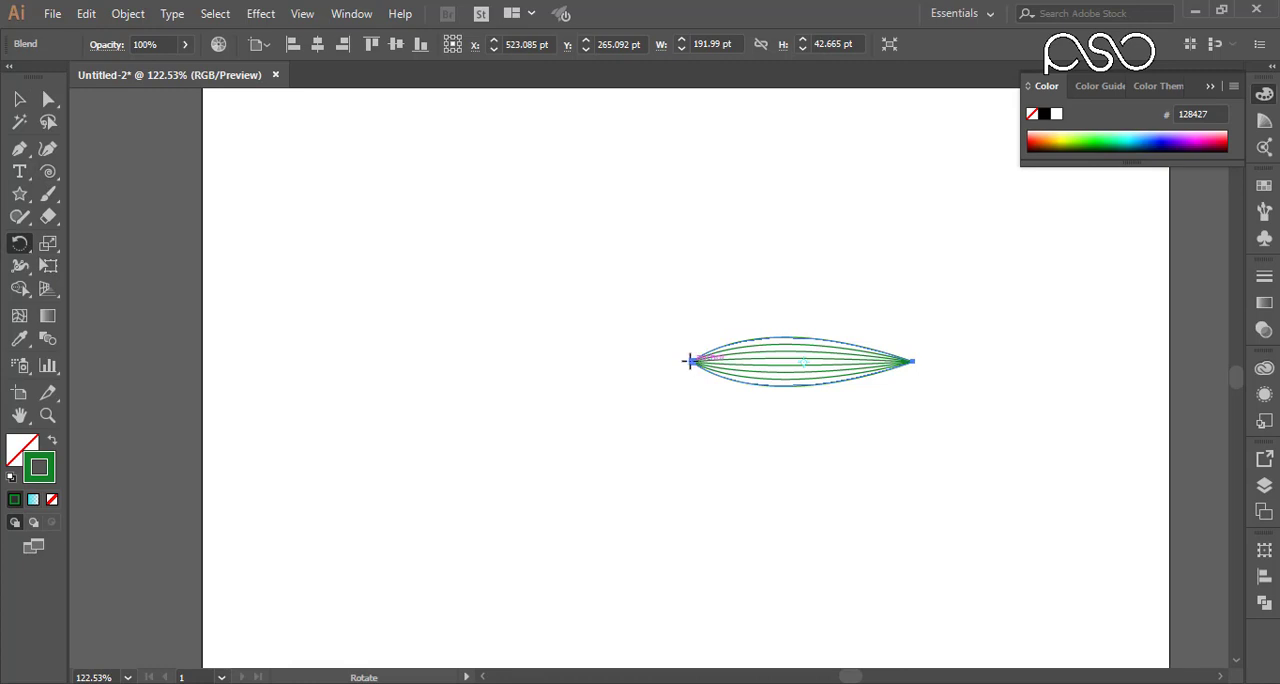
pyautogui.keyDown('alt'); pyautogui.click(688, 361); pyautogui.keyUp('alt')
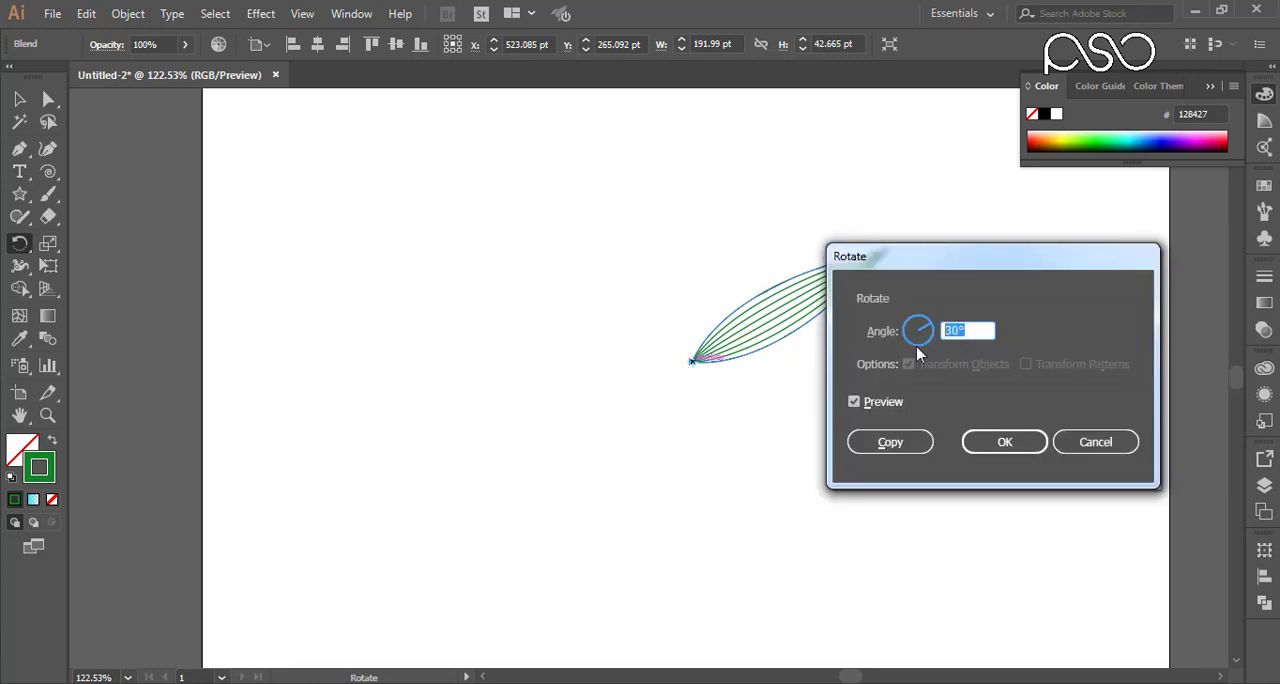
pyautogui.write('45')
pyautogui.click(884, 443)
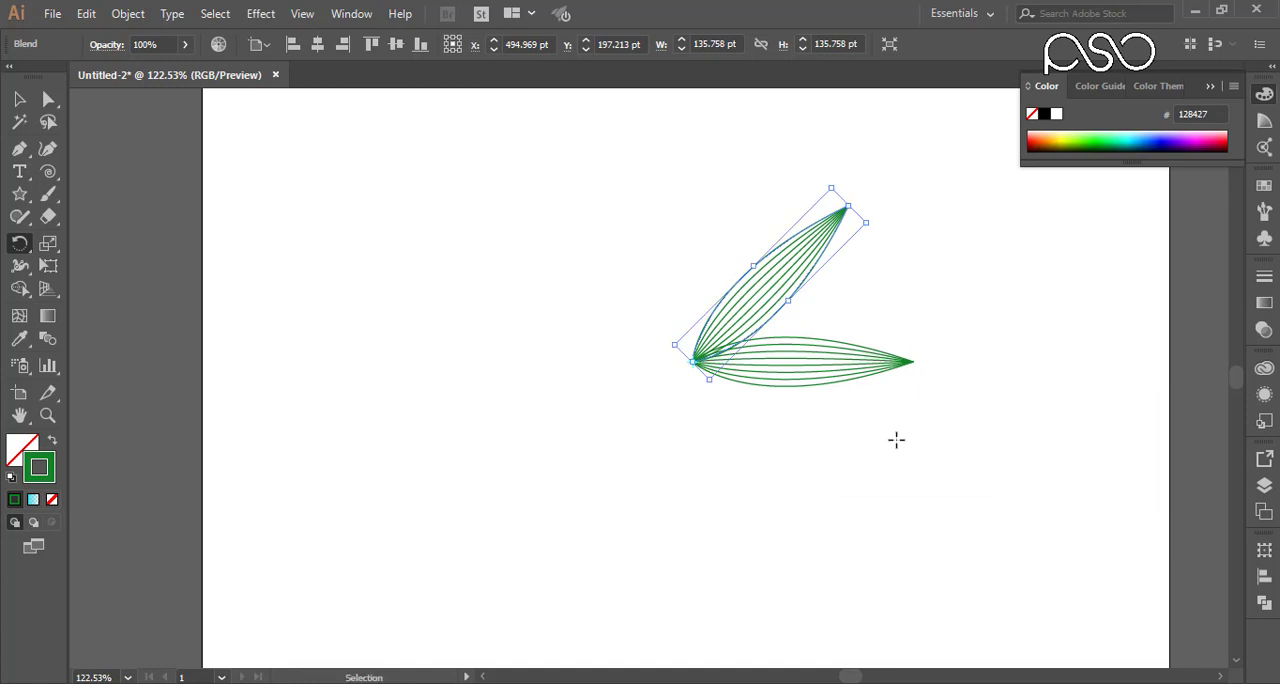
# Step: Repeat the rotated copy around the shared tip until eight evenly spaced leaves complete a flower
pyautogui.hotkey('ctrl', 'd')
pyautogui.hotkey('ctrl', 'd')
pyautogui.hotkey('ctrl', 'd')
pyautogui.hotkey('ctrl', 'd')
pyautogui.hotkey('ctrl', 'd')
pyautogui.hotkey('ctrl', 'd')
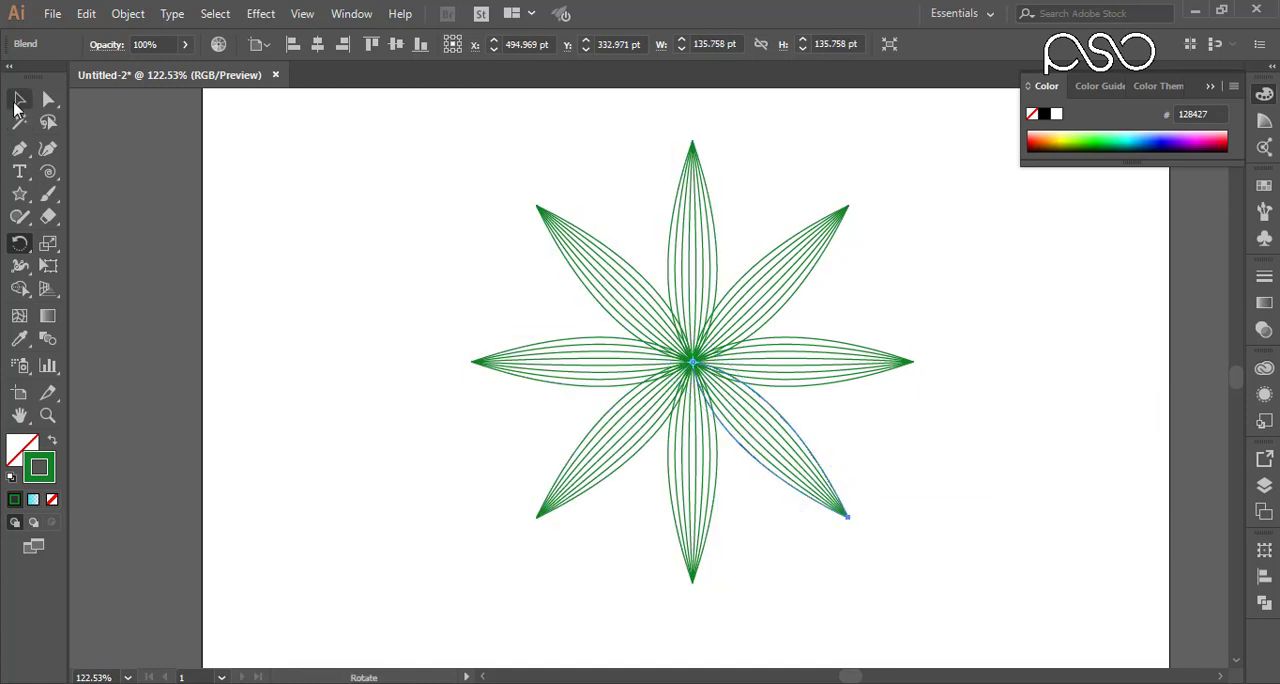
# Step: Select all eight leaves and add a copy rotated about the flower's centre, with its leaves filling the gaps between the originals
pyautogui.press('v')
pyautogui.click(922, 224)
pyautogui.moveTo(962, 178); pyautogui.dragTo(437, 545)
pyautogui.press('a')
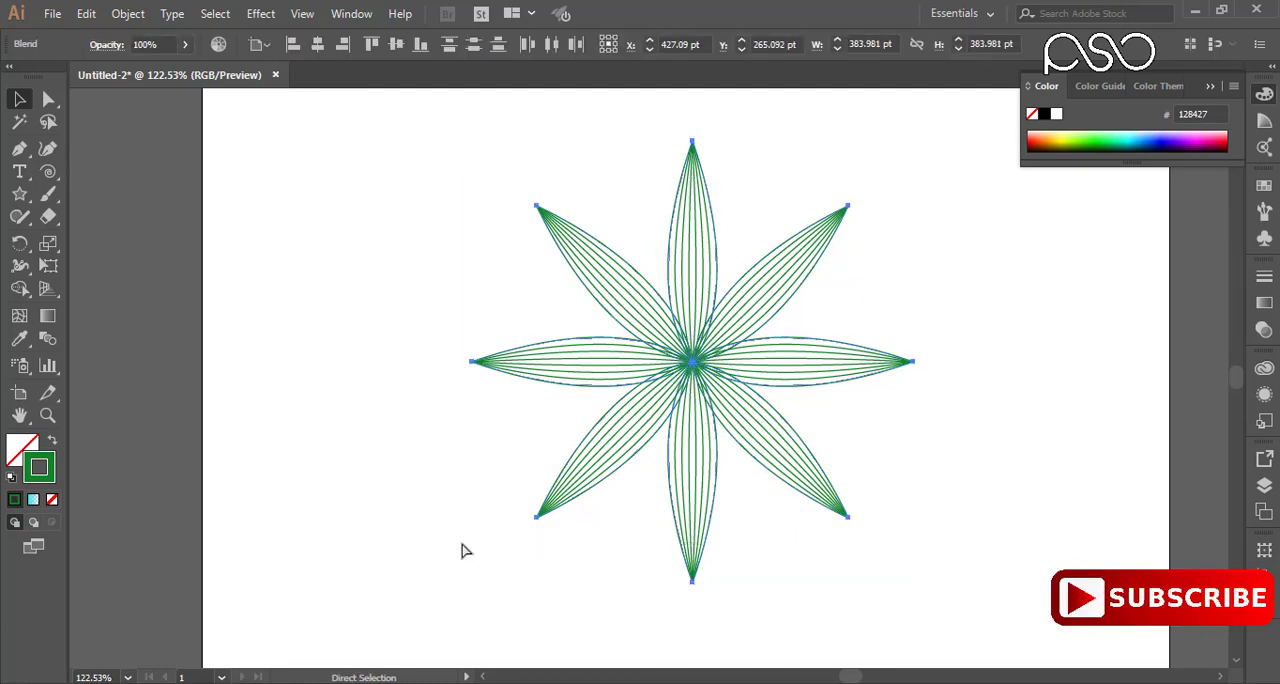
pyautogui.press('v')
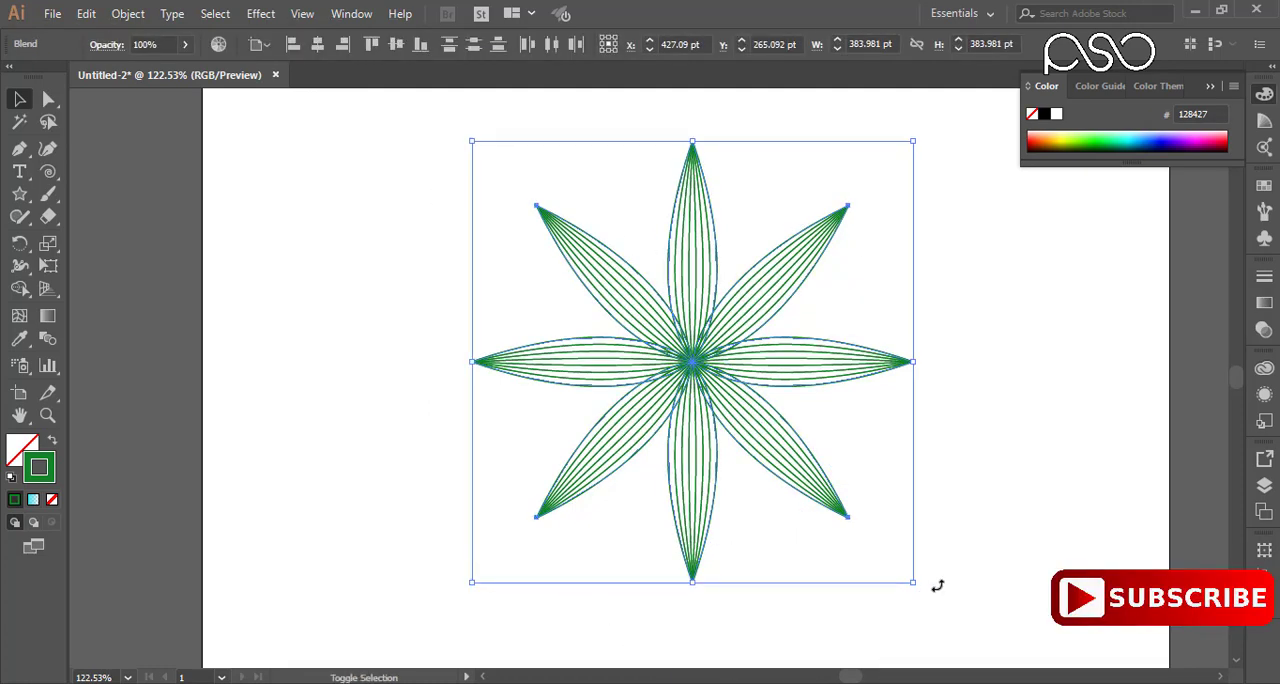
pyautogui.moveTo(938, 586); pyautogui.dragTo(998, 488)
pyautogui.hotkey('ctrl', 'z')
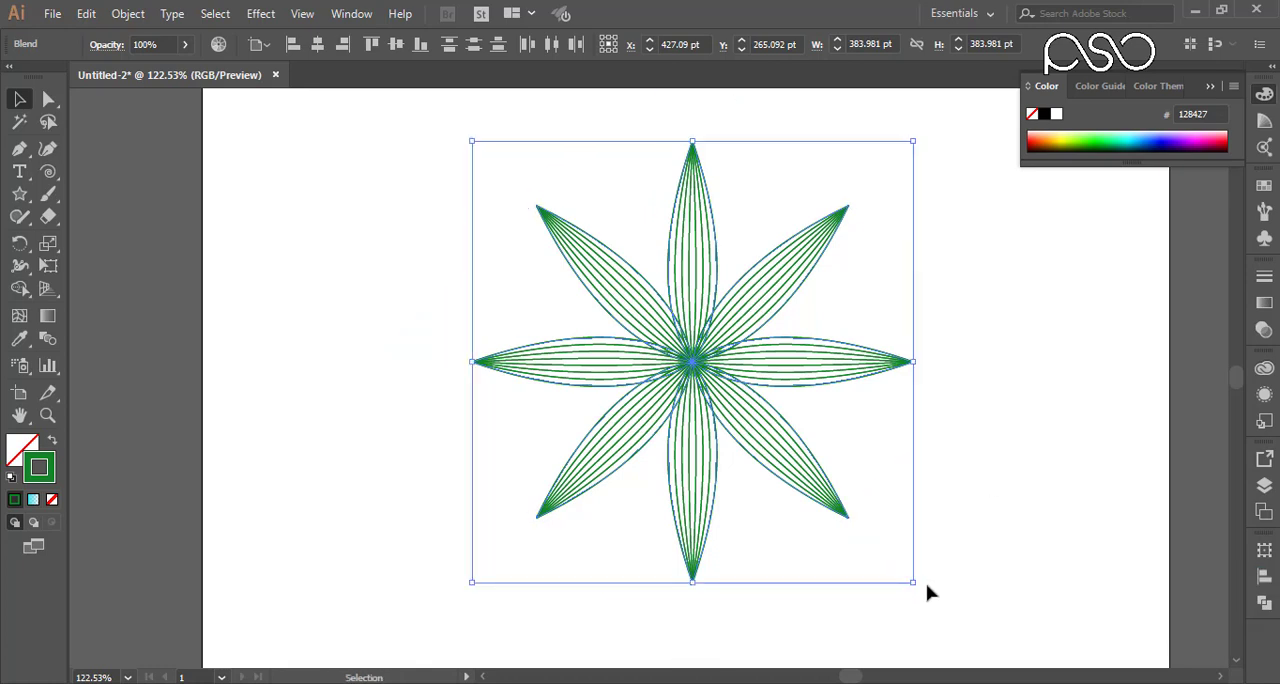
pyautogui.moveTo(921, 588); pyautogui.dragTo(1002, 488)
pyautogui.click(981, 398)
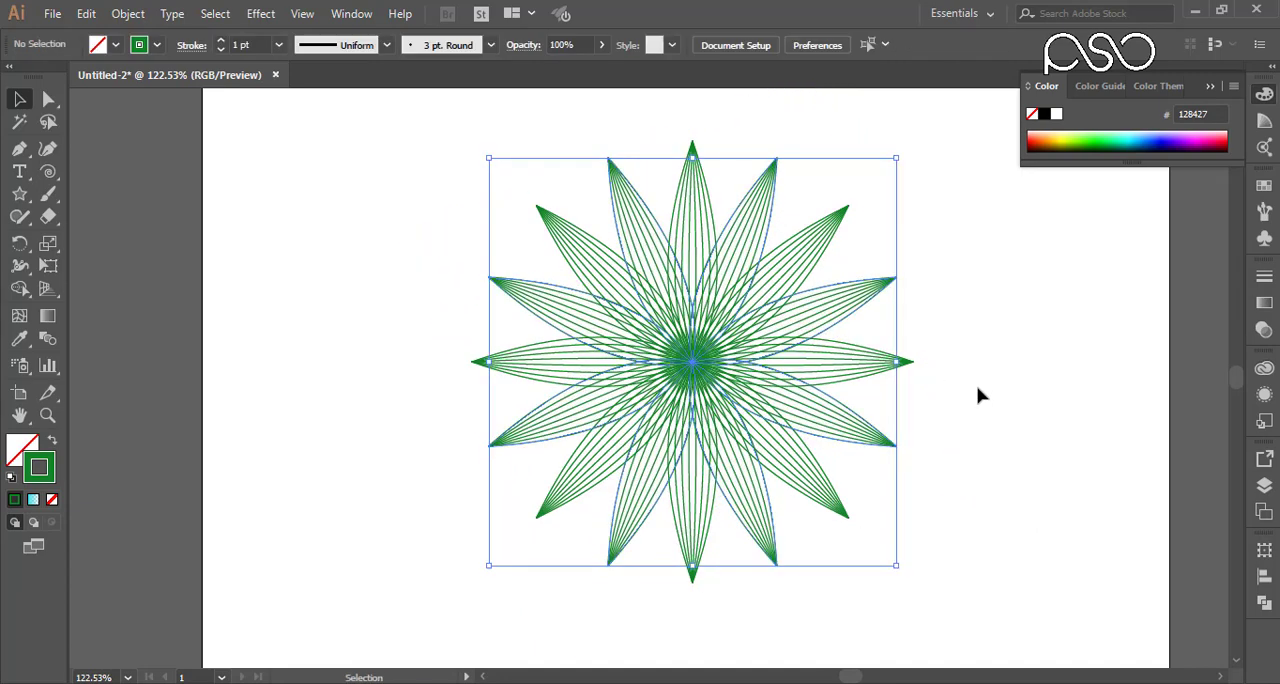
# Step: Try duplicating the whole sixteen-leaf flower beside the original, and undo back to the eight-leaf flower
pyautogui.moveTo(950, 150); pyautogui.dragTo(364, 677)
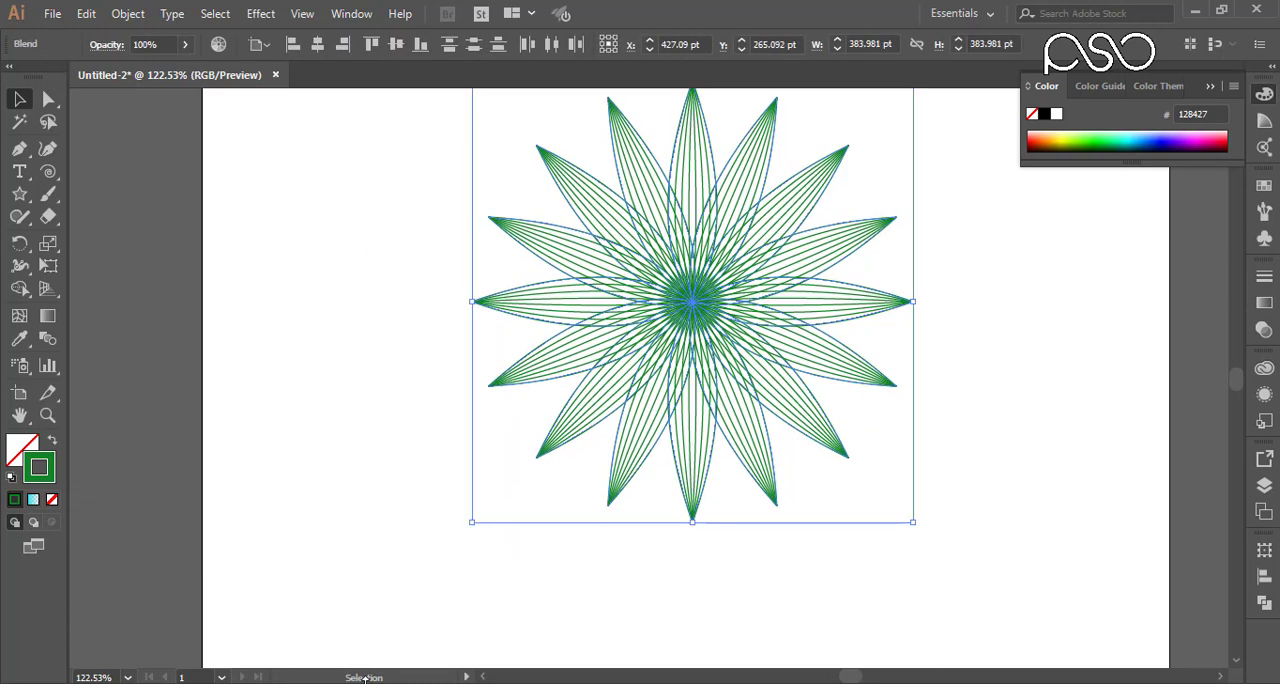
pyautogui.hotkey('ctrl', '-')
pyautogui.hotkey('ctrl', '-')
pyautogui.hotkey('ctrl', '-')
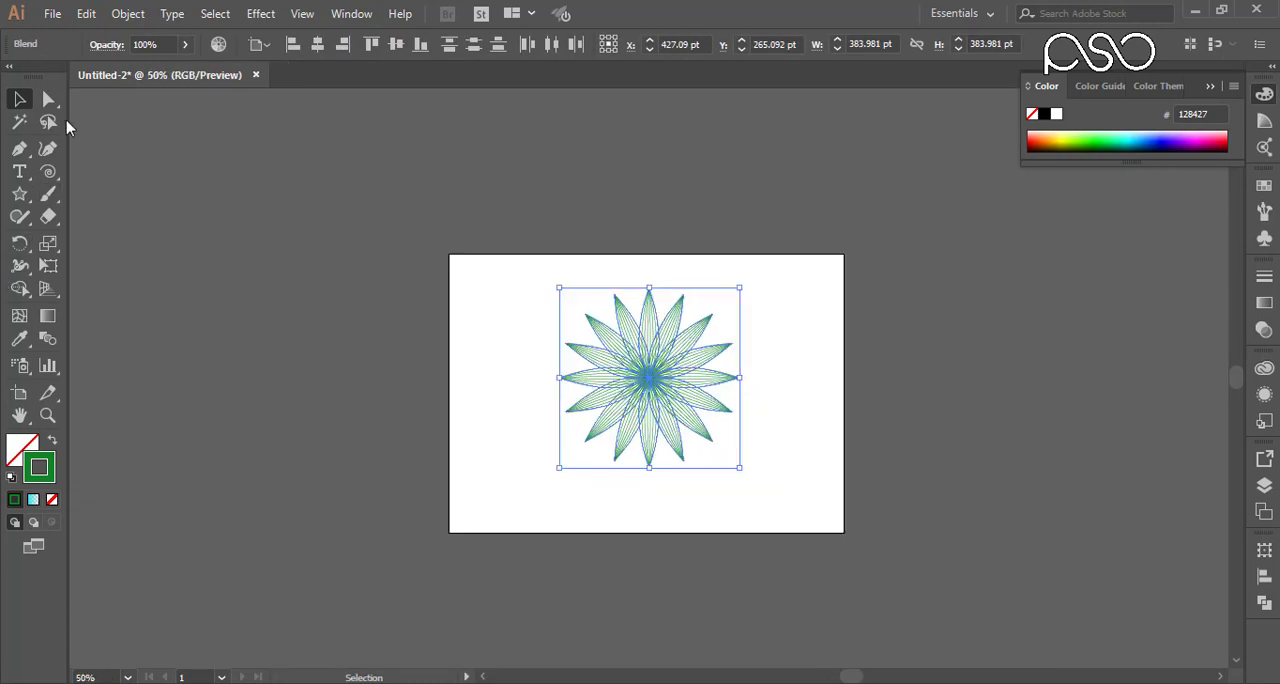
pyautogui.moveTo(672, 376); pyautogui.dragTo(752, 362)
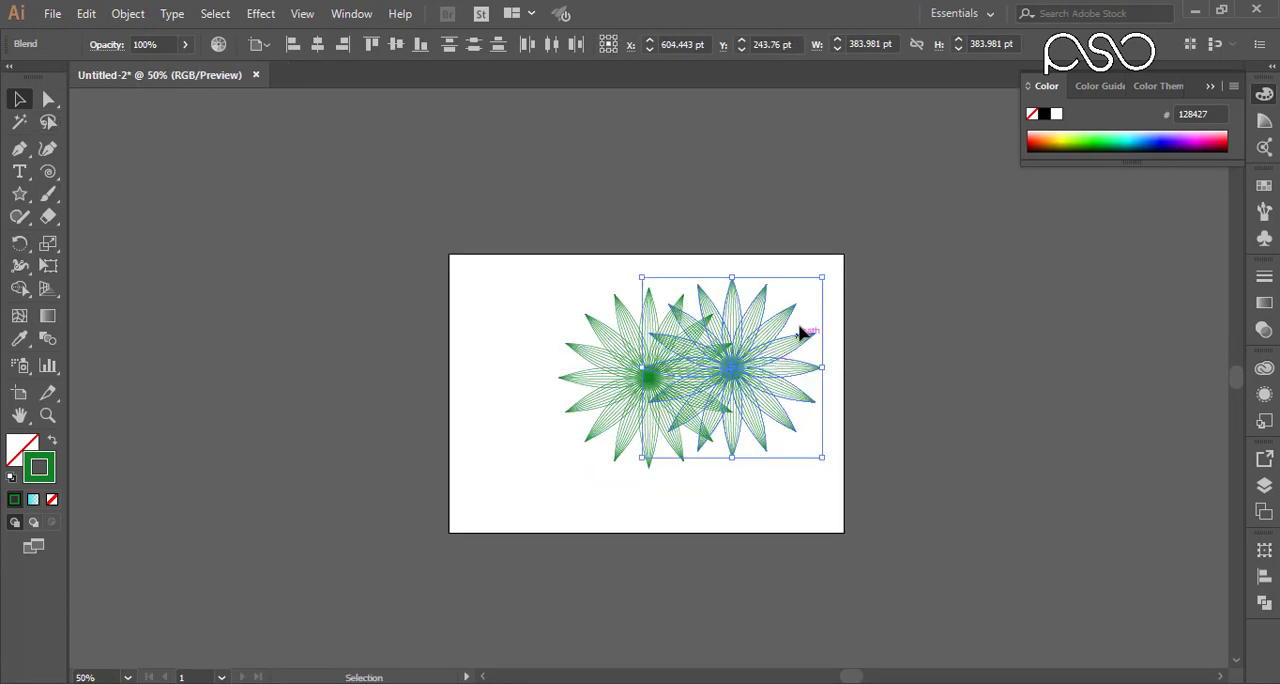
pyautogui.hotkey('ctrl', 'z')
pyautogui.hotkey('ctrl', 'z')
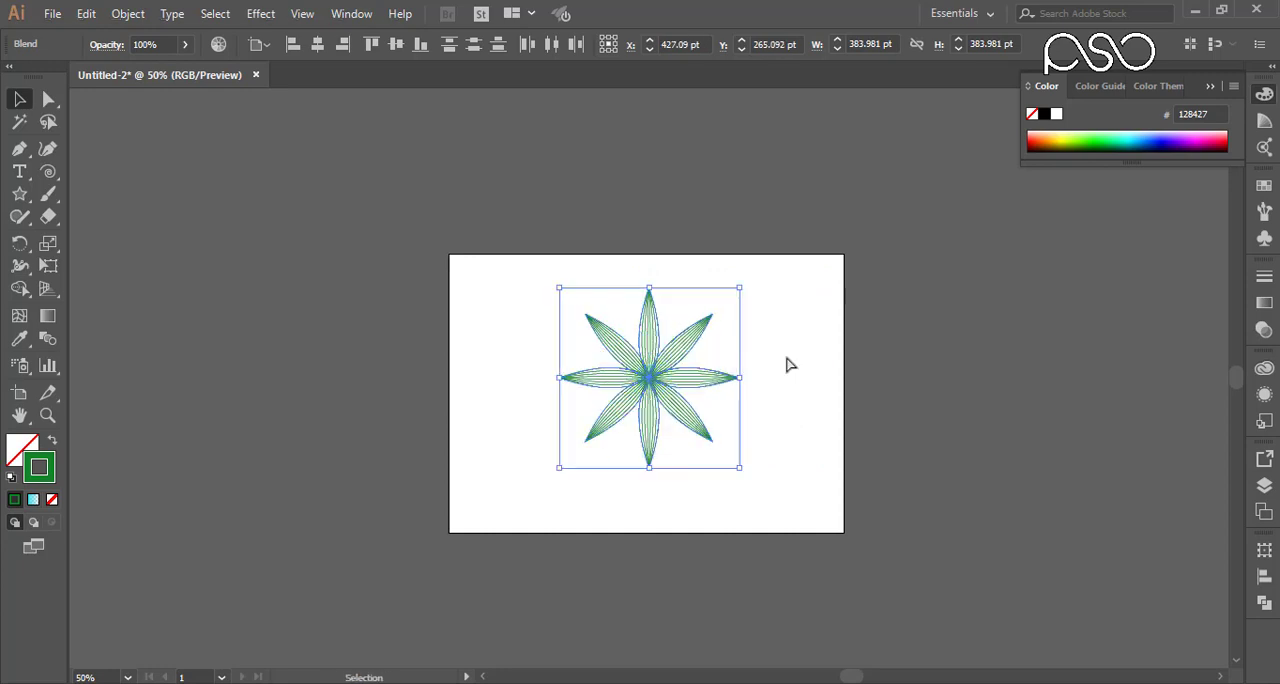
# Step: Duplicate the eight-leaf flower to its right, and delete both the copy and the original to clear the artboard
pyautogui.moveTo(651, 377); pyautogui.dragTo(703, 378)
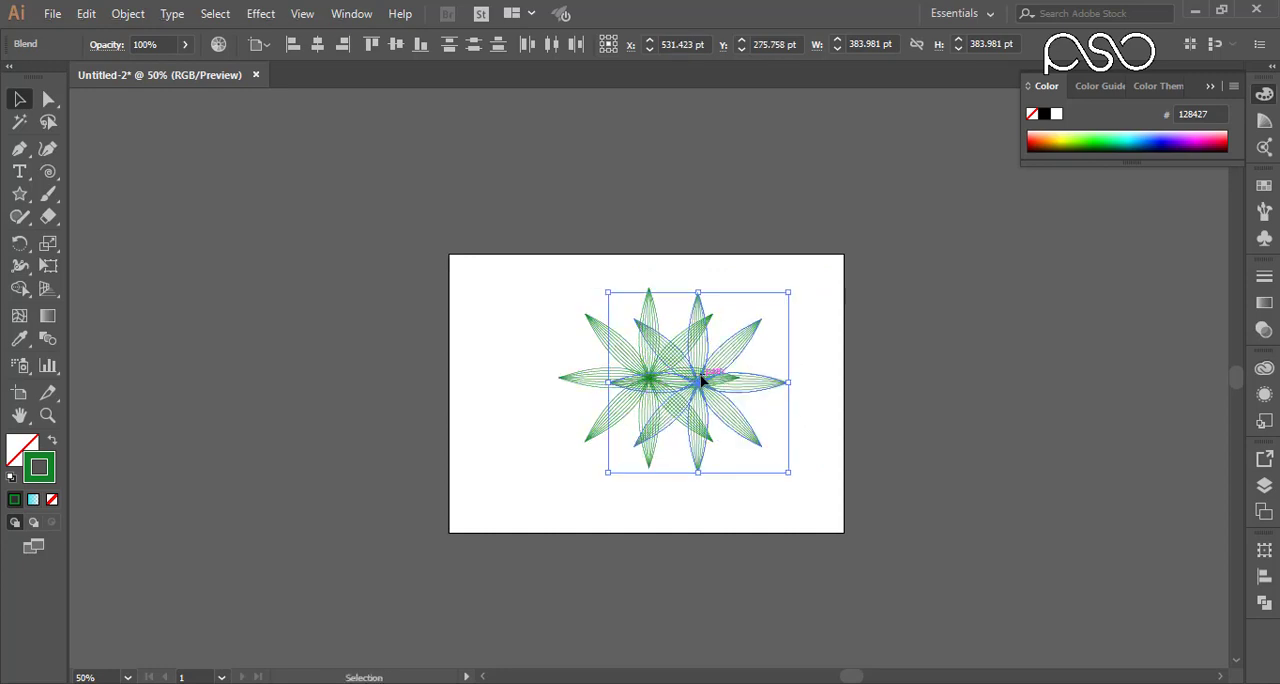
pyautogui.press('Delete')
pyautogui.moveTo(744, 288); pyautogui.dragTo(556, 444)
pyautogui.press('Delete')
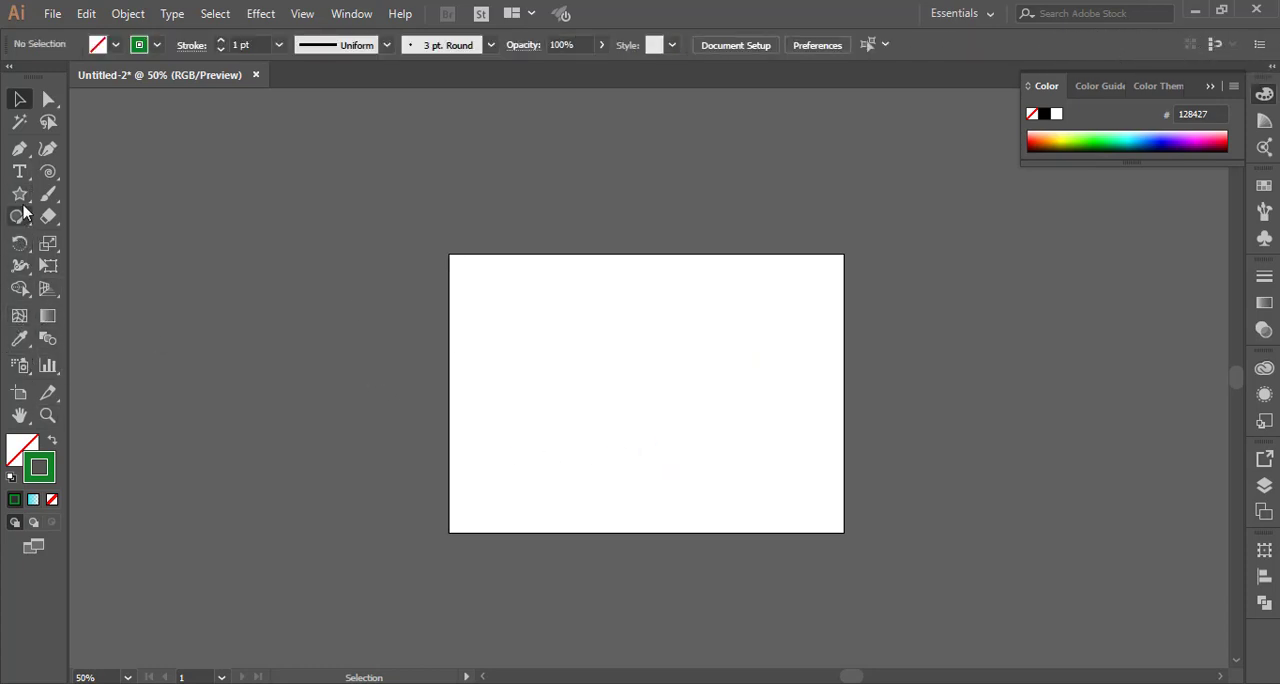
# Step: Draw a rectangle covering the whole artboard and fill it with pale green, EDFFD4
pyautogui.moveTo(33, 211); pyautogui.dragTo(100, 194)
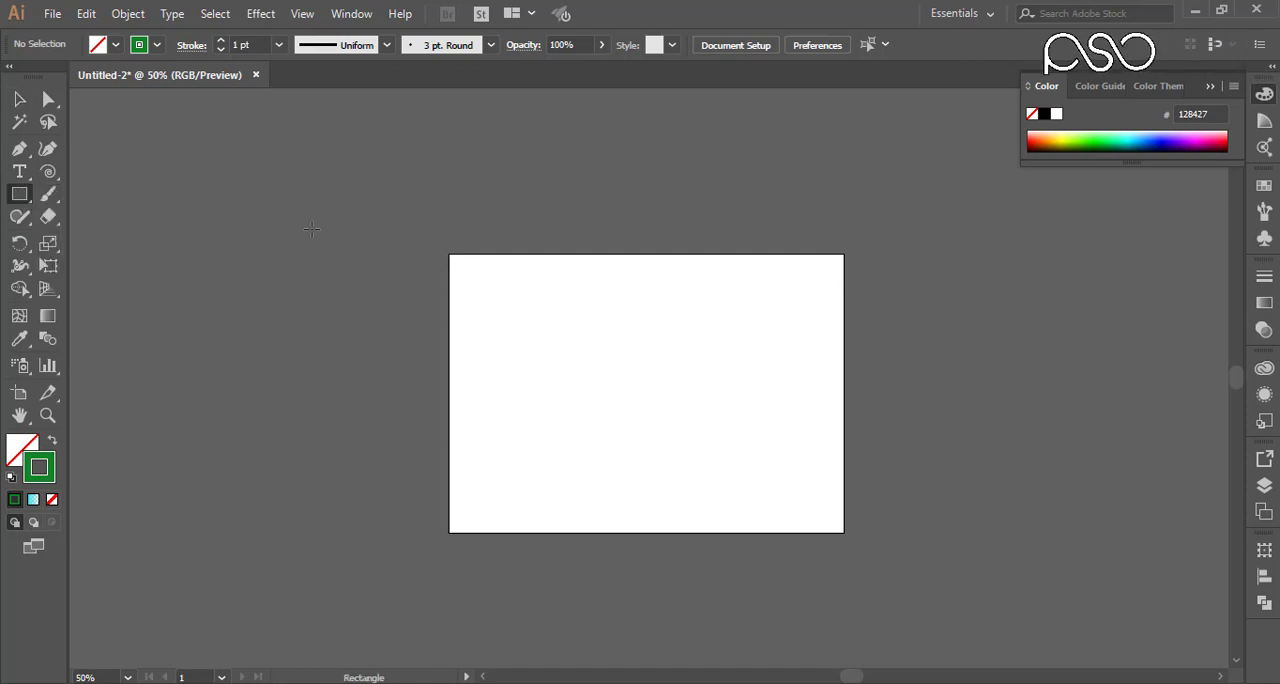
pyautogui.moveTo(449, 254); pyautogui.dragTo(843, 532)
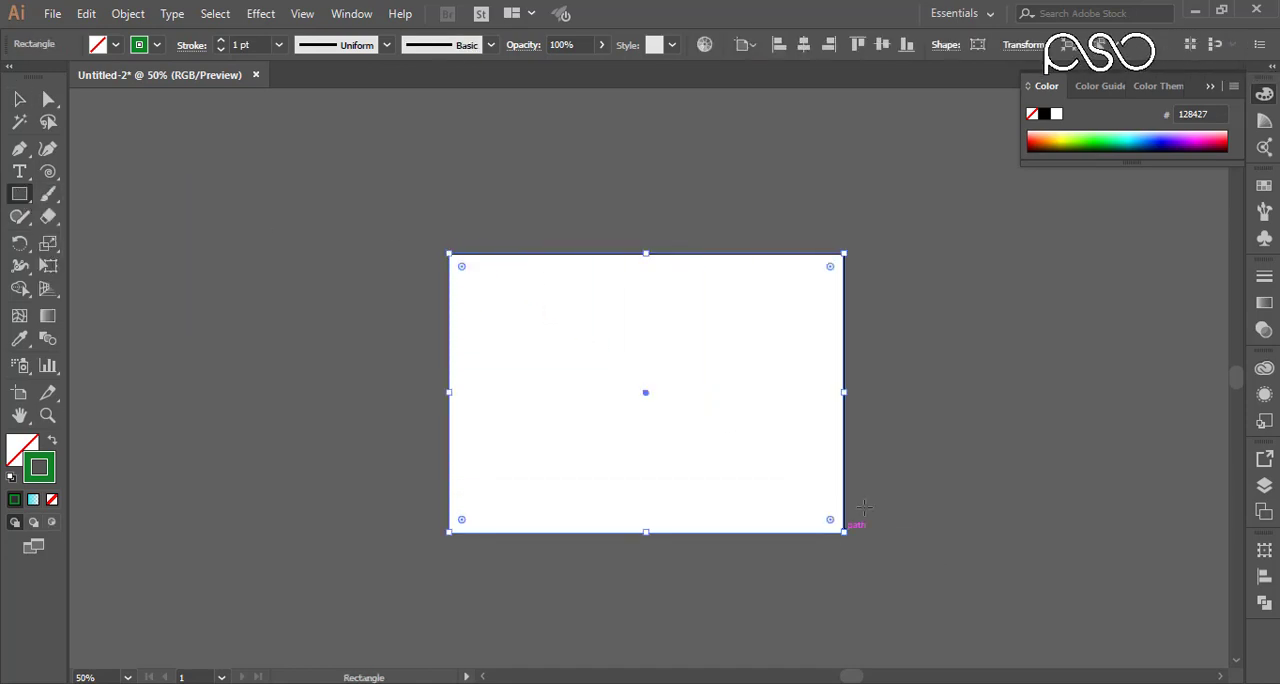
pyautogui.click(1079, 128)
pyautogui.click(1064, 134)
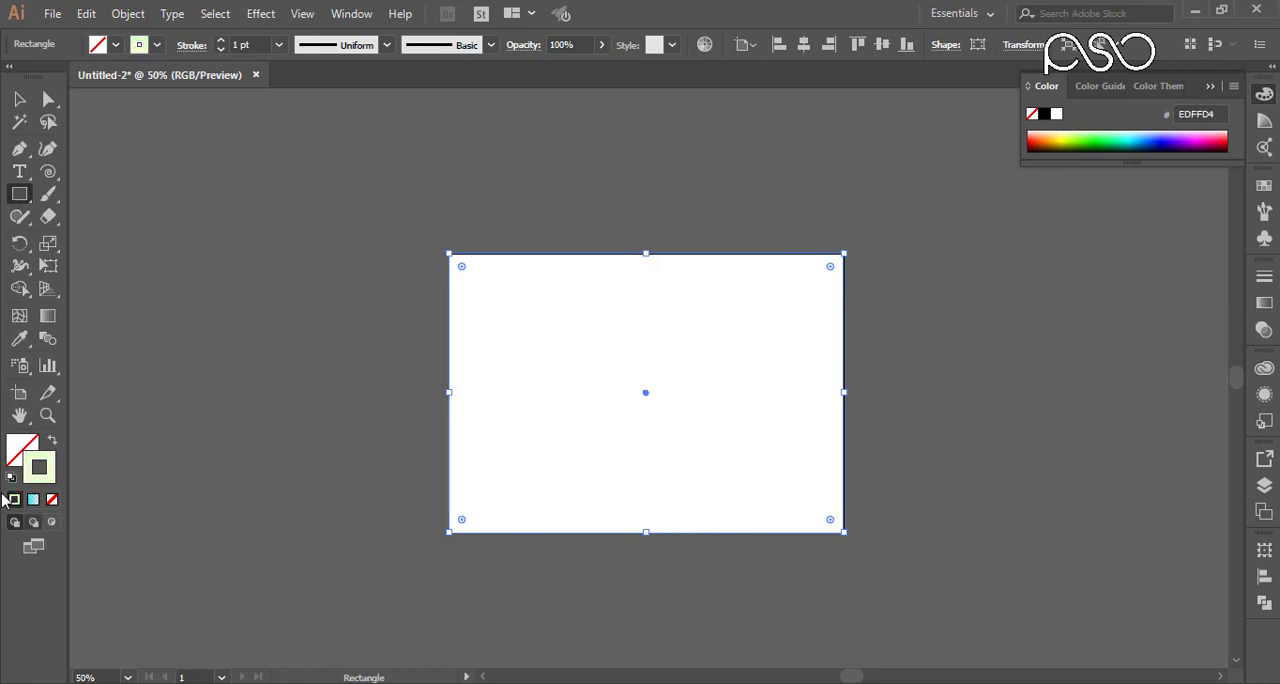
pyautogui.click(54, 439)
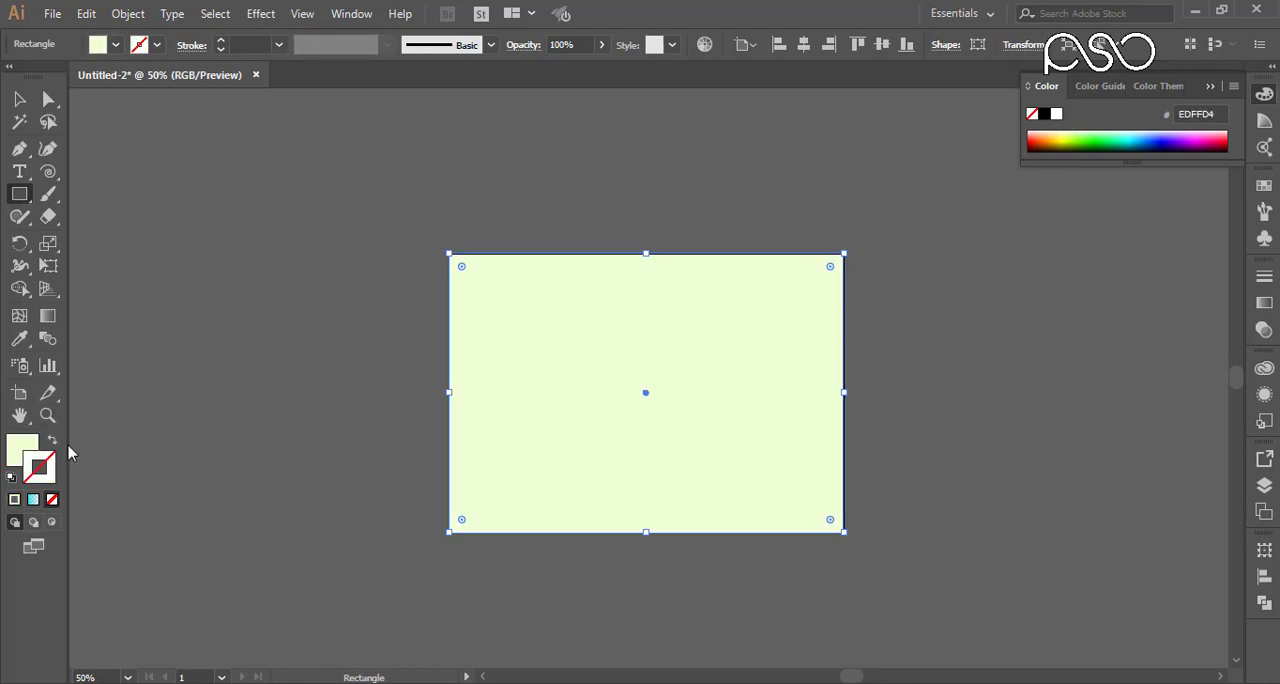
# Step: Change the rectangle's fill to yellow-green, E3FF6A, and remove its stroke
pyautogui.click(1068, 133)
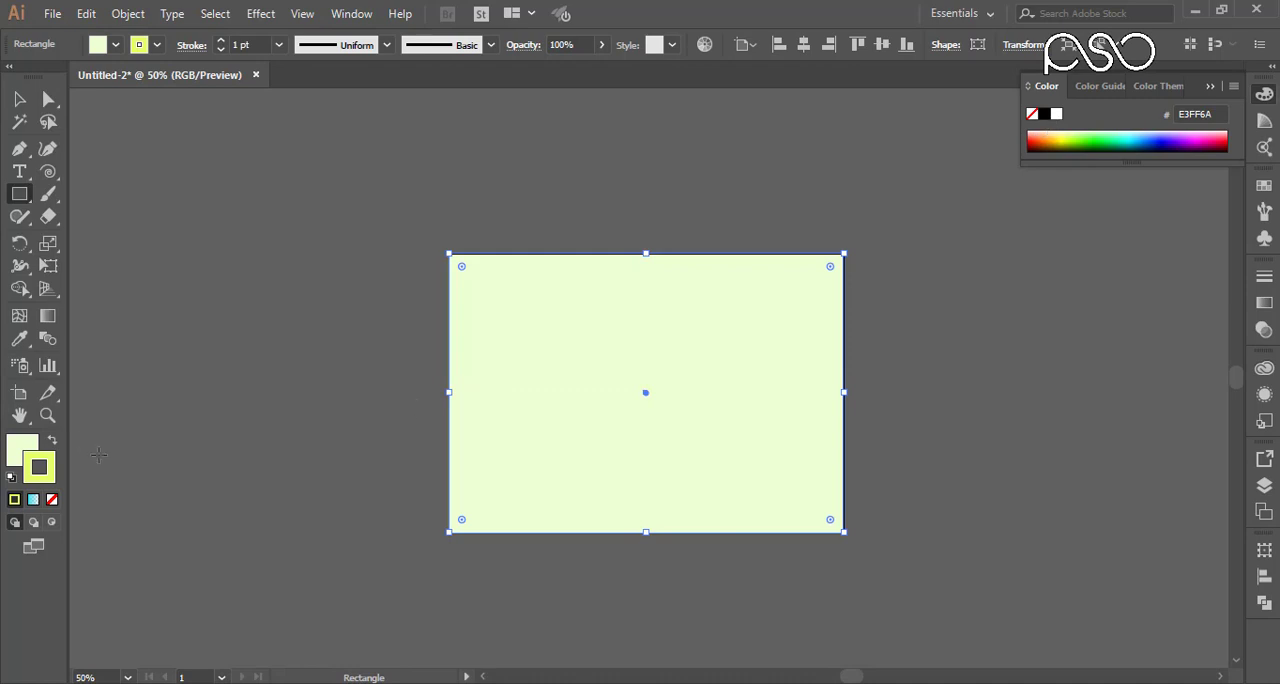
pyautogui.click(53, 440)
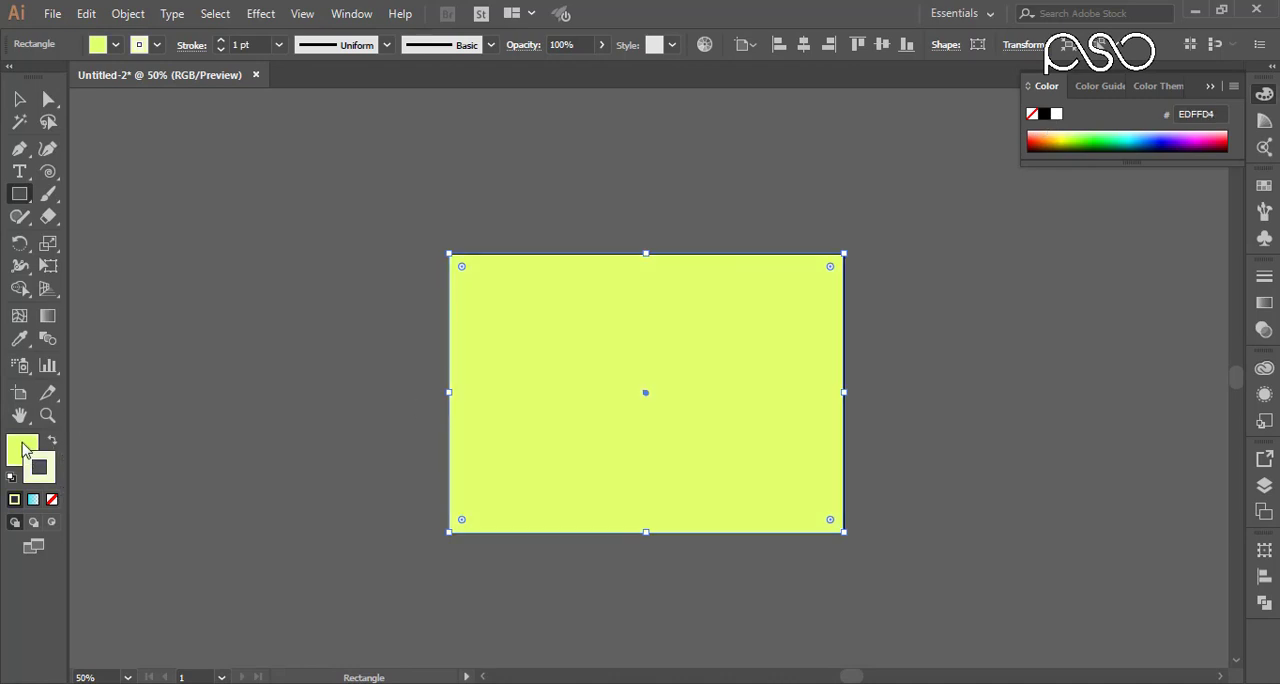
pyautogui.click(25, 450)
pyautogui.click(51, 481)
pyautogui.click(52, 499)
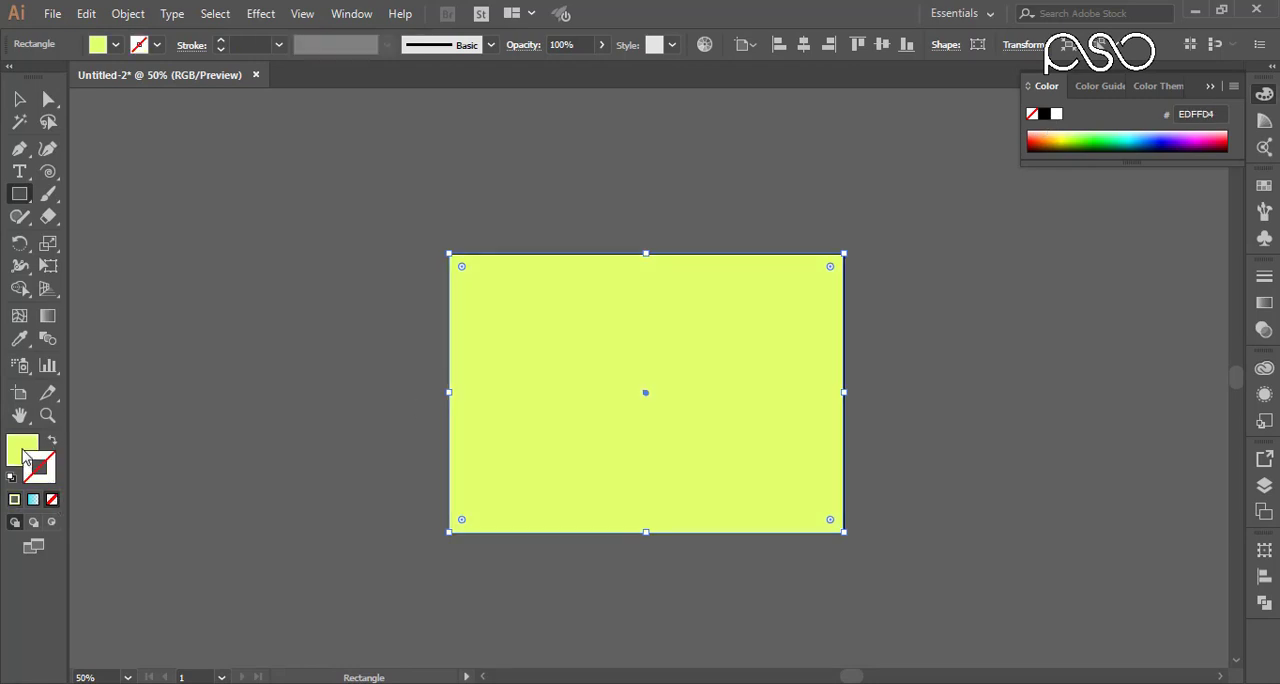
# Step: Try several fill colours on the rectangle and settle on light cyan, 7FF2FF
pyautogui.click(22, 450)
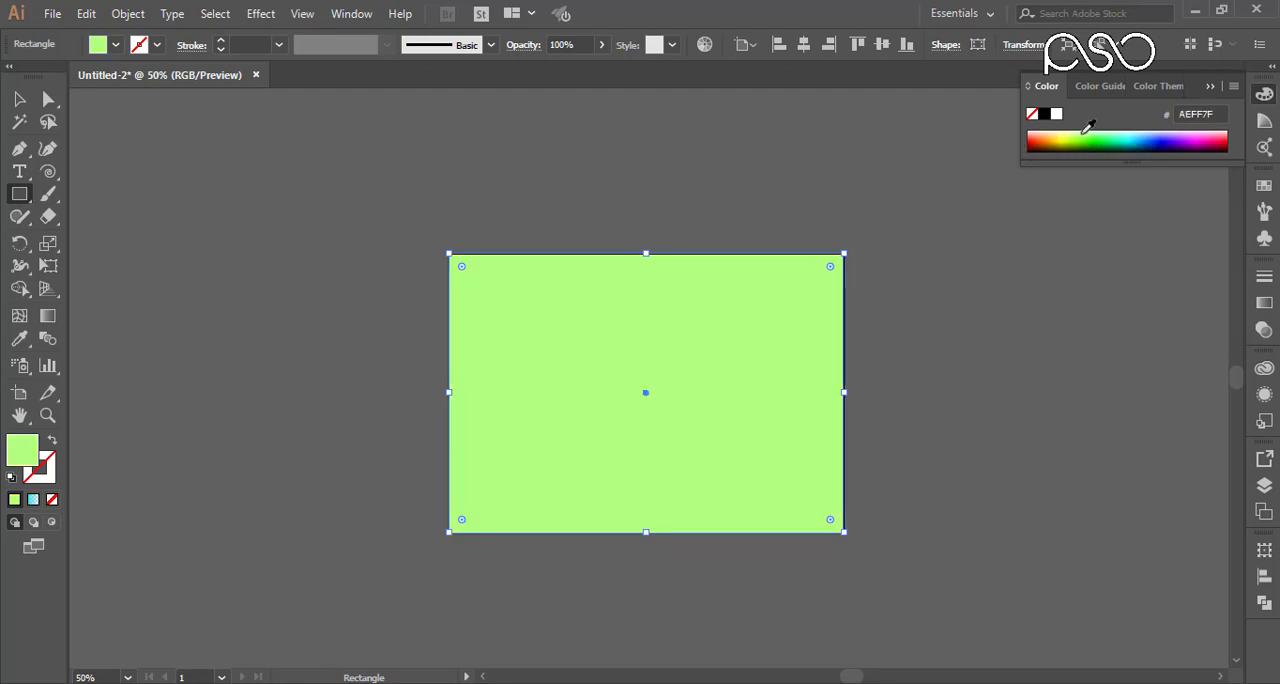
pyautogui.click(1088, 133)
pyautogui.click(1129, 131)
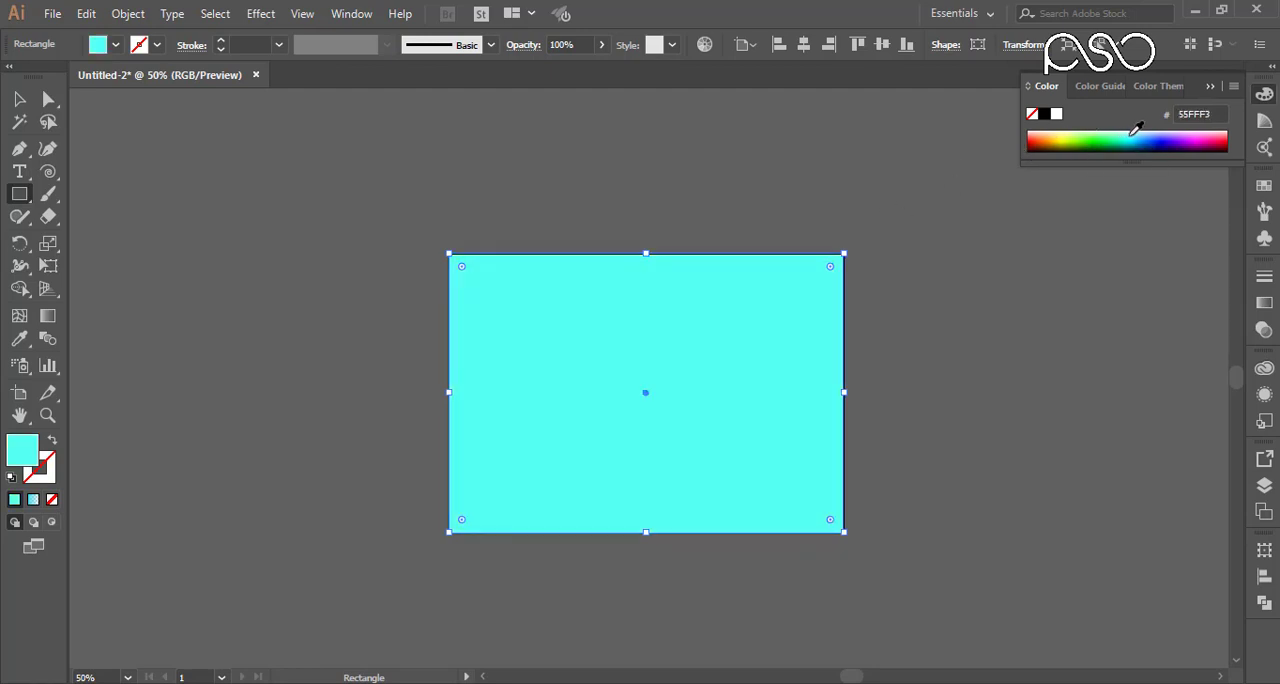
pyautogui.click(1134, 132)
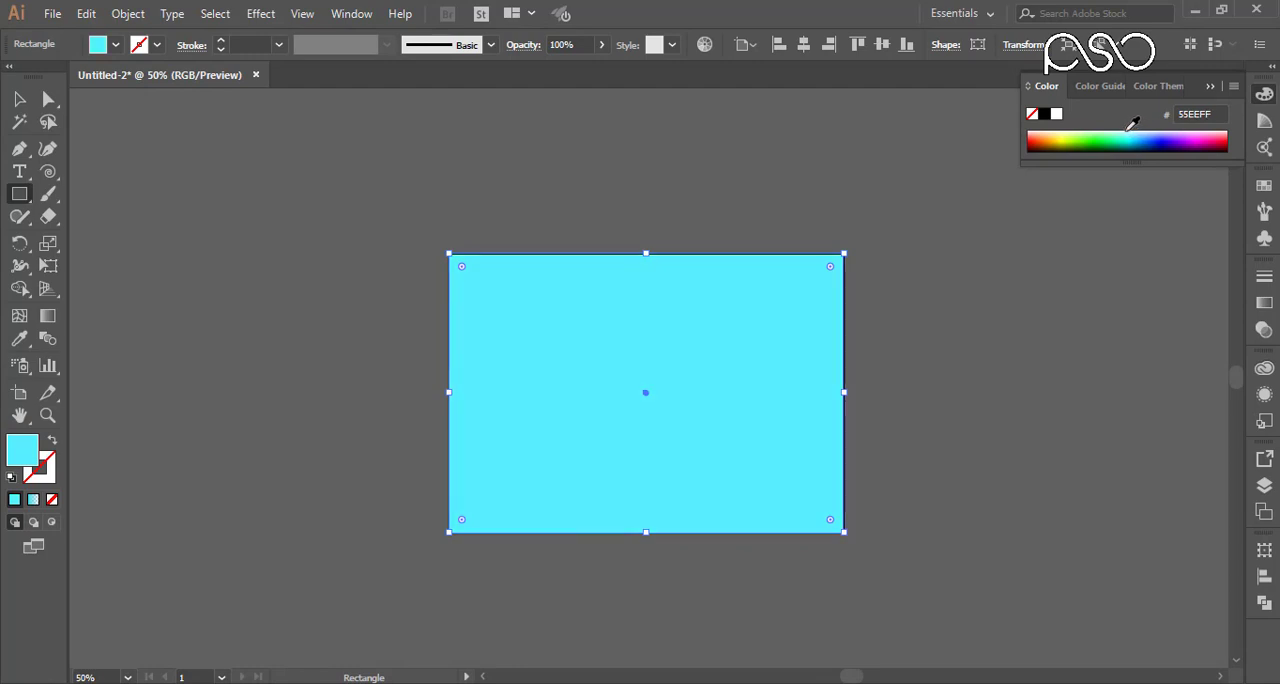
pyautogui.click(1133, 131)
pyautogui.click(1133, 133)
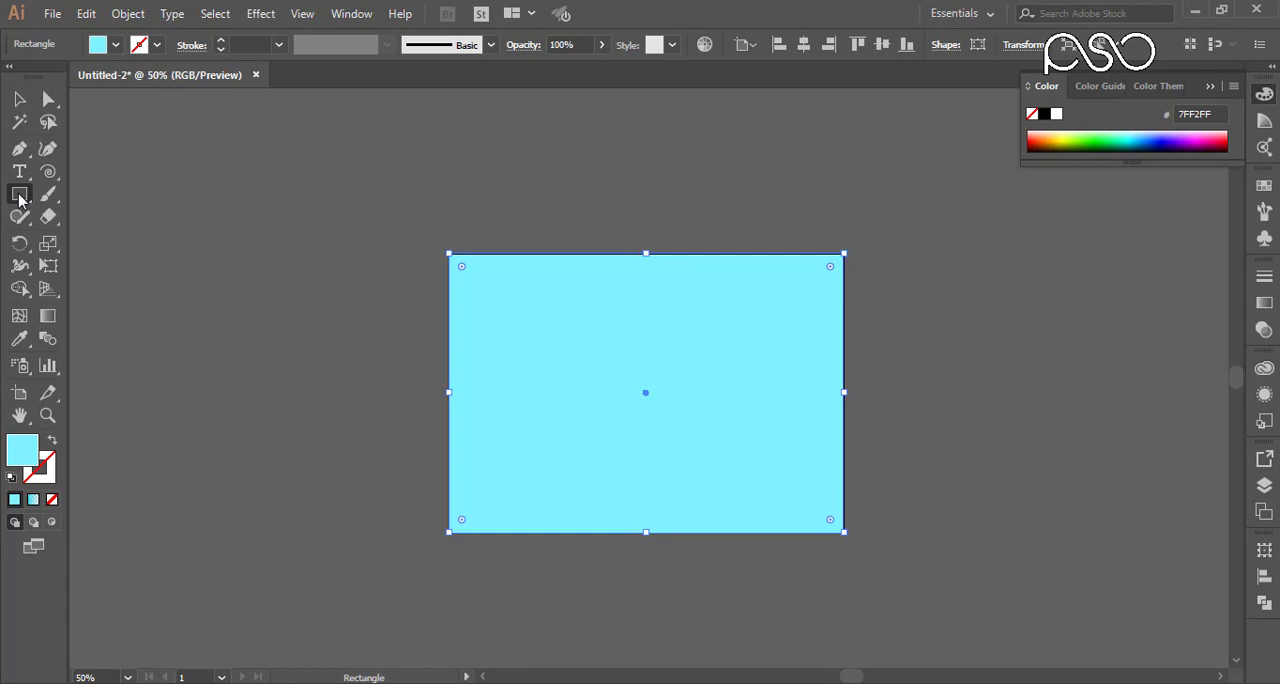
# Step: Draw an open S-curve with the Pen tool from above the artboard, across its upper left corner, to the left of it
pyautogui.click(19, 148)
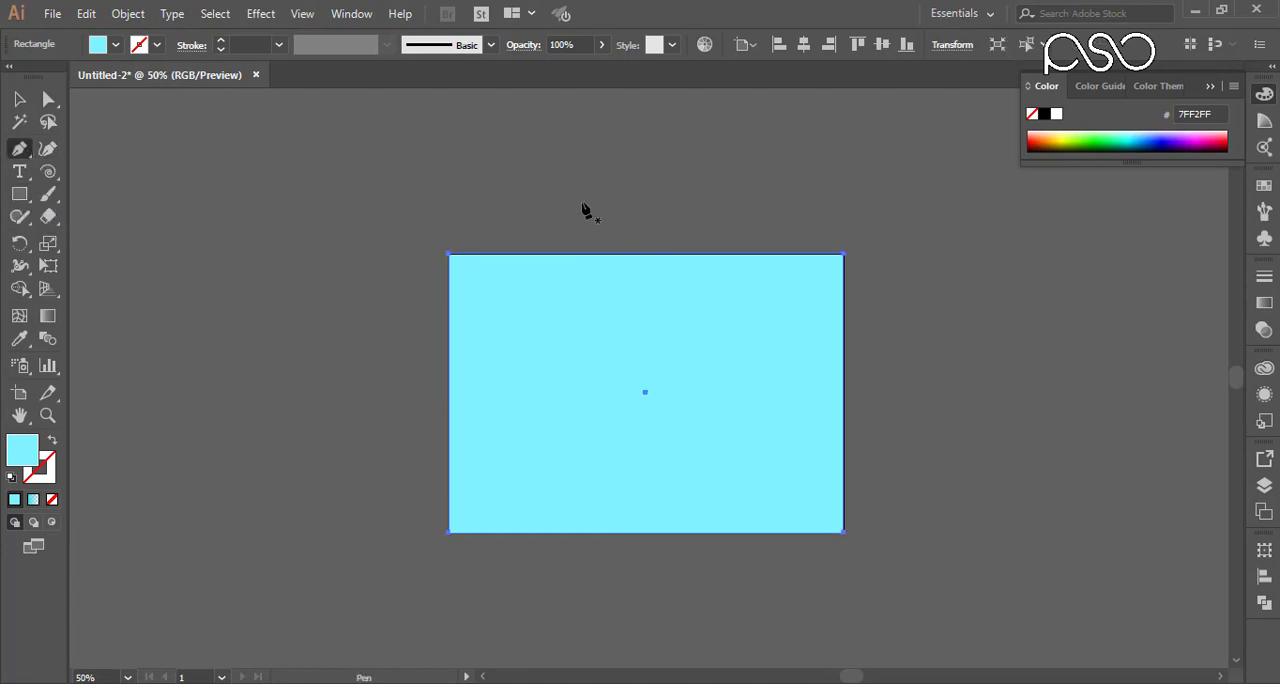
pyautogui.click(557, 222)
pyautogui.moveTo(417, 322); pyautogui.dragTo(257, 333)
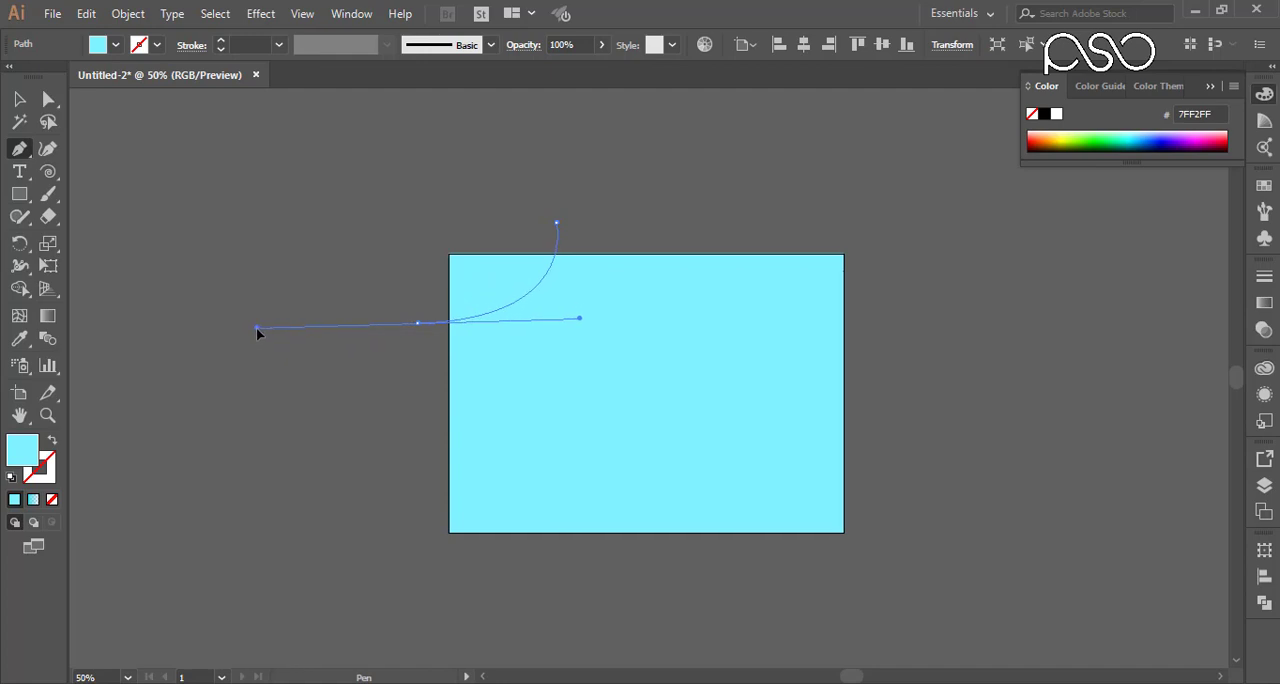
pyautogui.moveTo(270, 418); pyautogui.dragTo(145, 328)
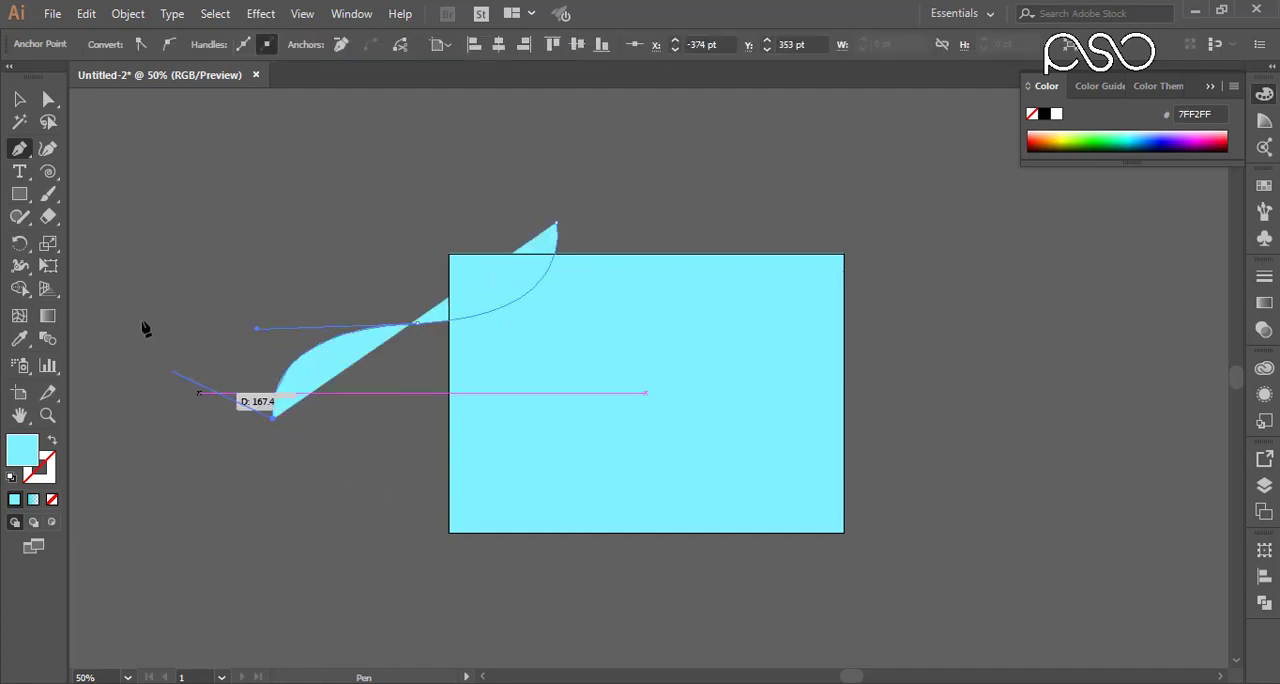
pyautogui.click(19, 100)
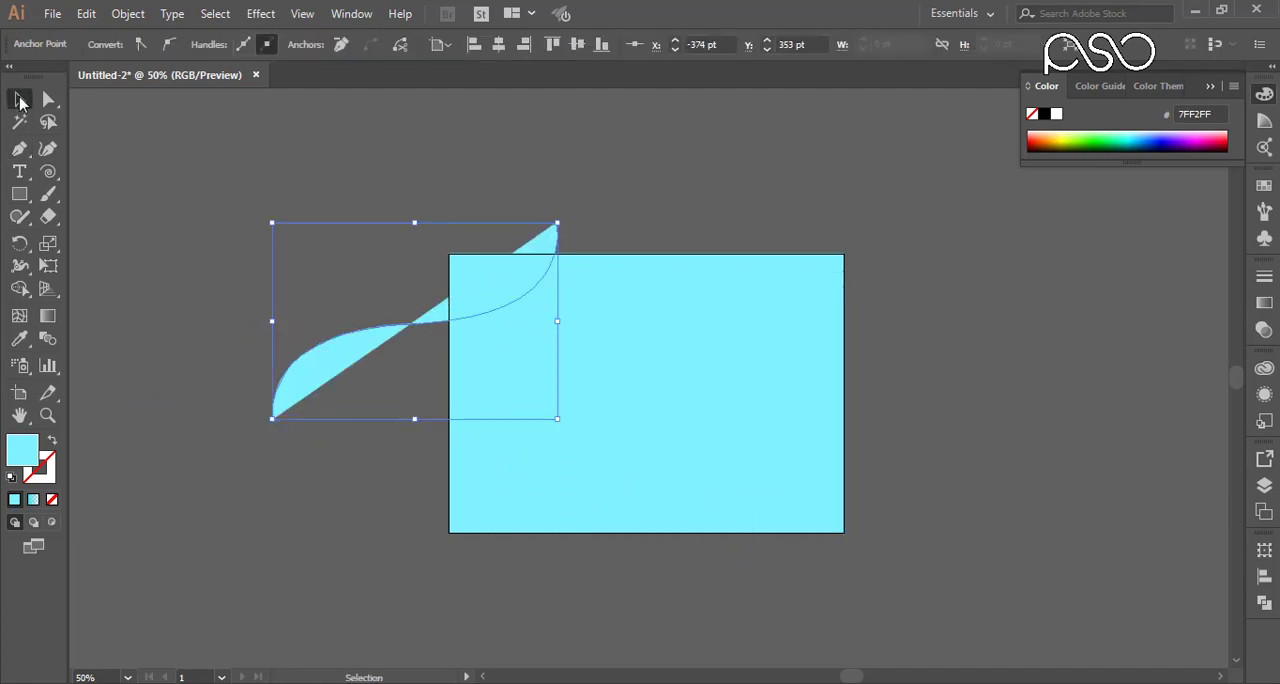
# Step: Draw a second open S-curve with the Pen tool from right of the artboard, past its lower right corner, to below it
pyautogui.click(19, 149)
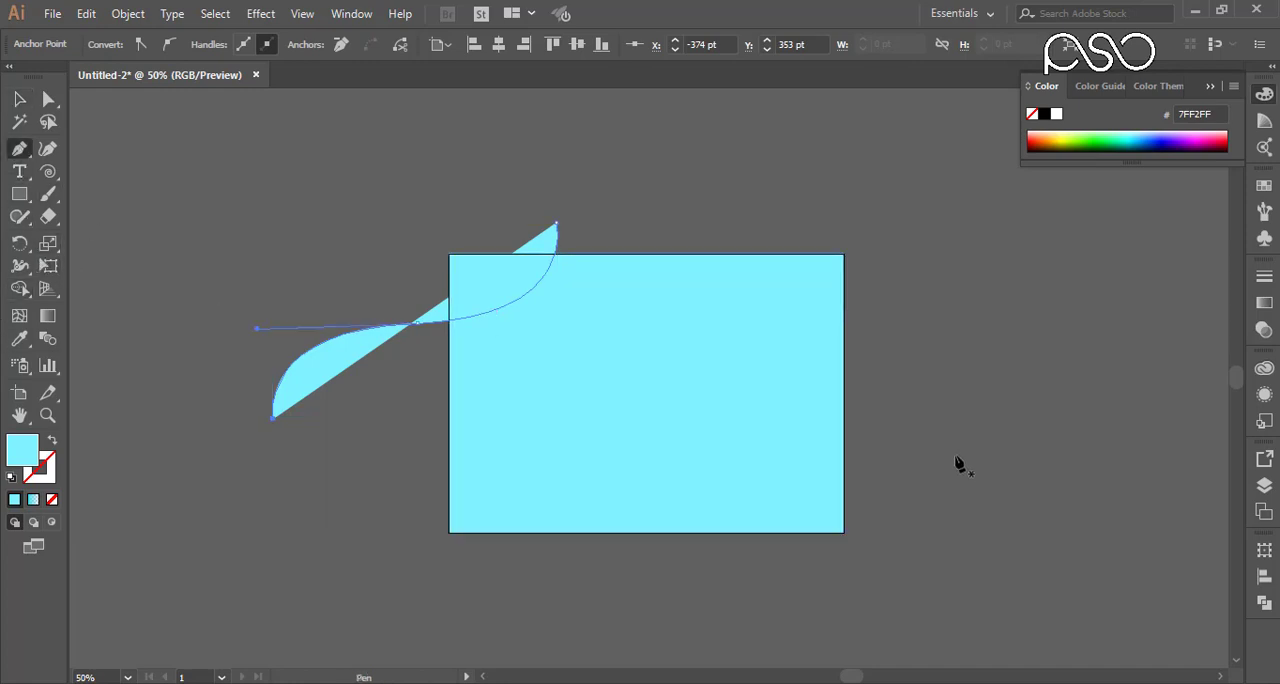
pyautogui.click(947, 436)
pyautogui.moveTo(738, 579); pyautogui.dragTo(546, 661)
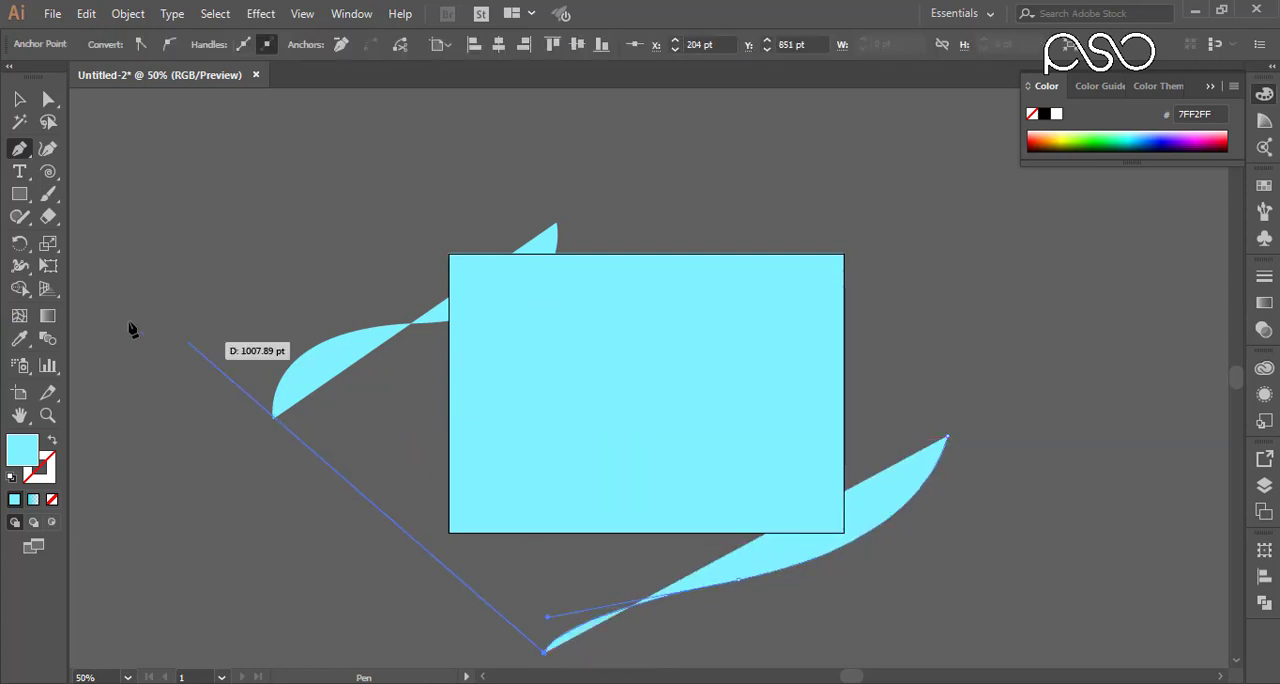
pyautogui.click(17, 101)
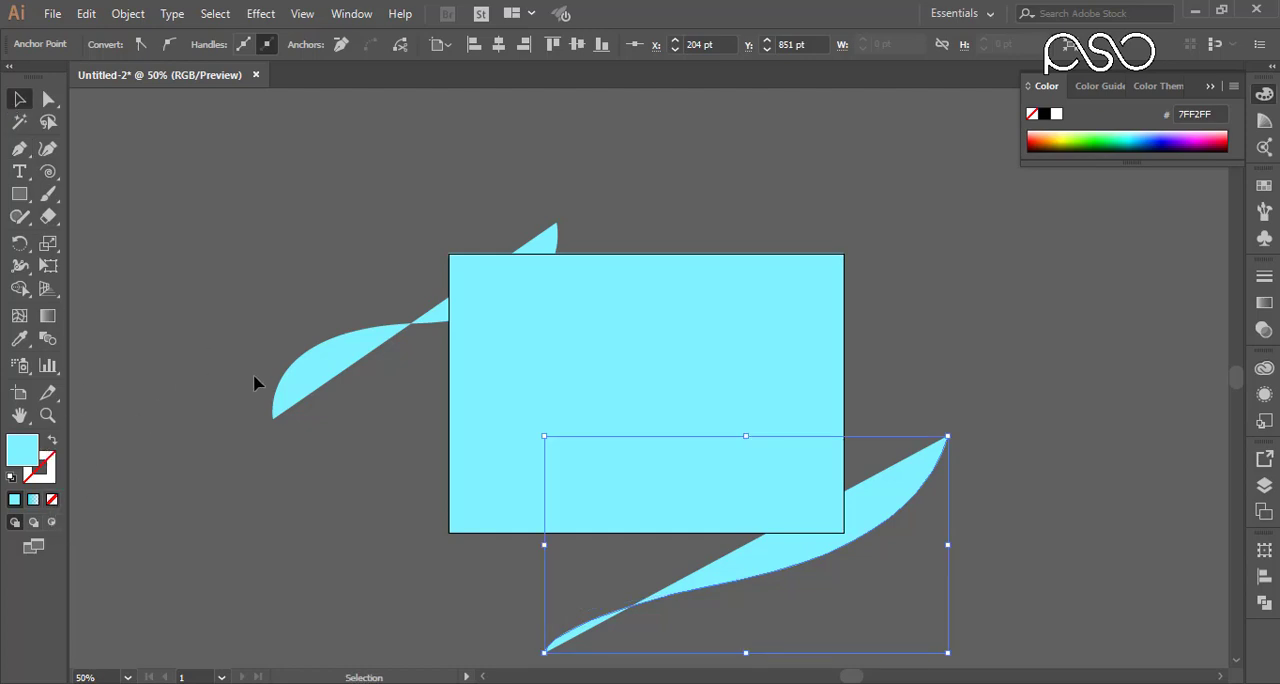
# Step: Remove the fill from both S-curves, and select the two curves without the background rectangle
pyautogui.keyDown('shift'); pyautogui.click(309, 380); pyautogui.keyUp('shift')
pyautogui.click(52, 499)
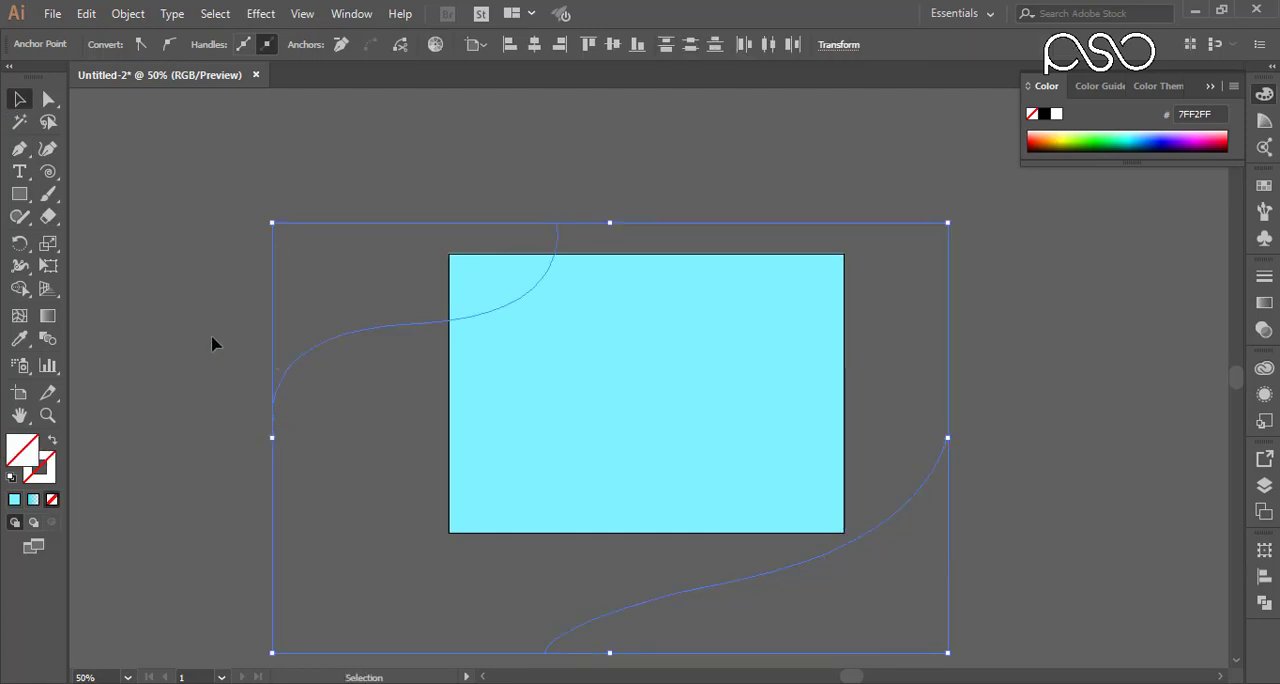
pyautogui.moveTo(212, 343); pyautogui.dragTo(586, 654)
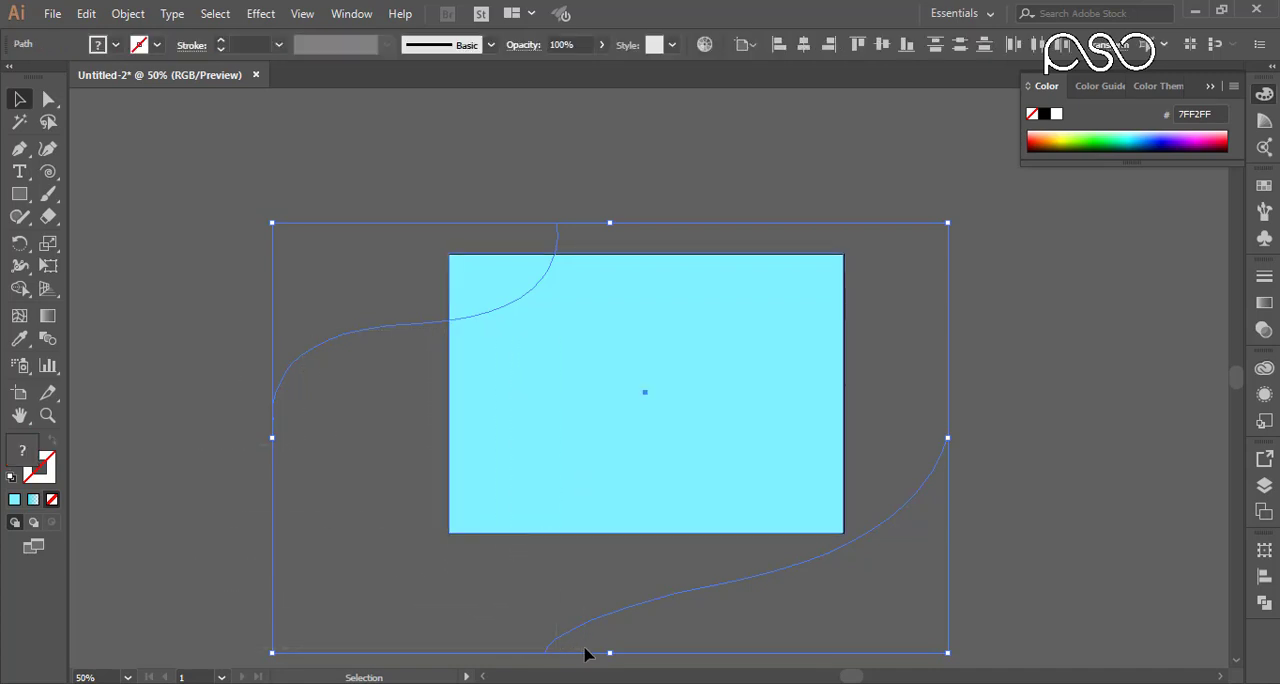
pyautogui.keyDown('shift'); pyautogui.click(582, 406); pyautogui.keyUp('shift')
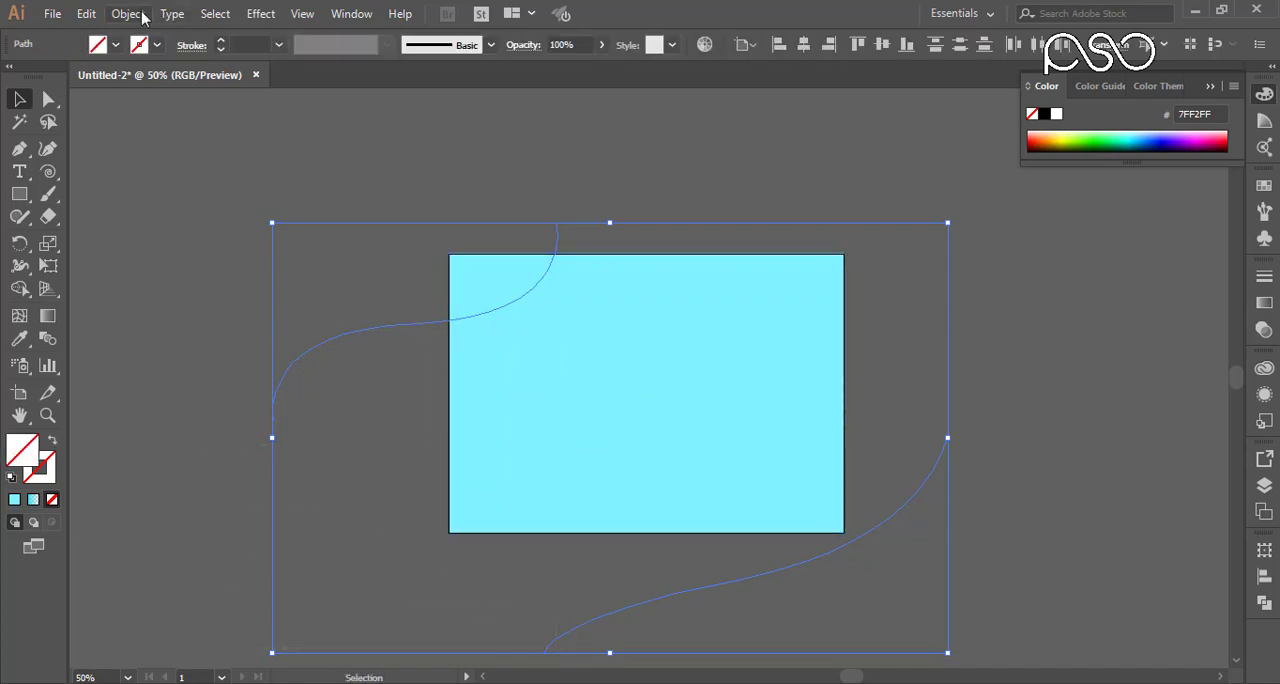
# Step: Give both selected S-curves a bright cyan stroke, 00EBF7
pyautogui.click(140, 15)
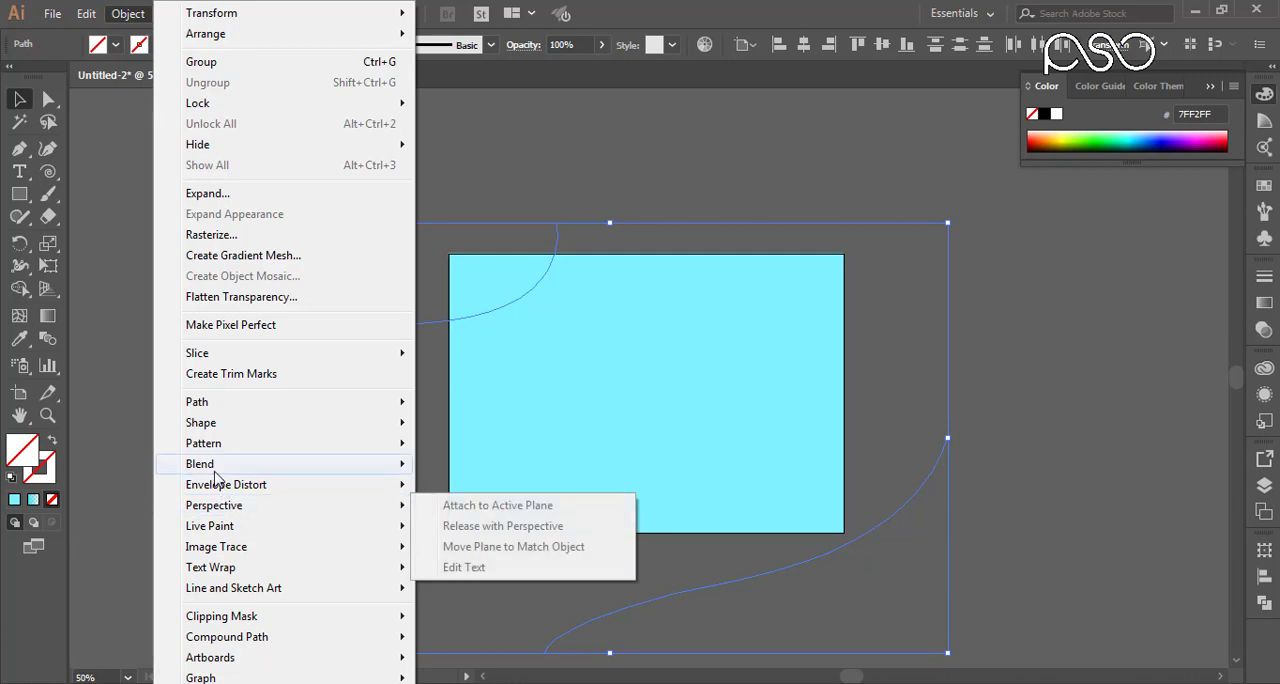
pyautogui.moveTo(216, 466)
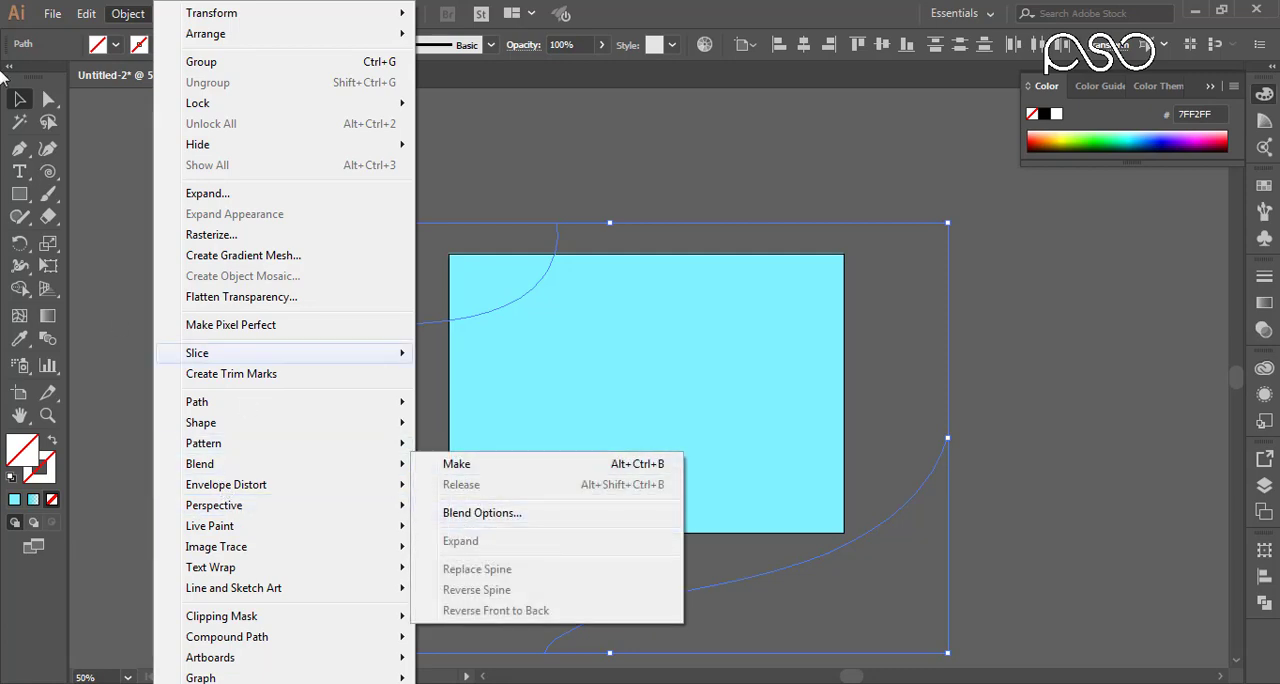
pyautogui.click(53, 501)
pyautogui.click(14, 499)
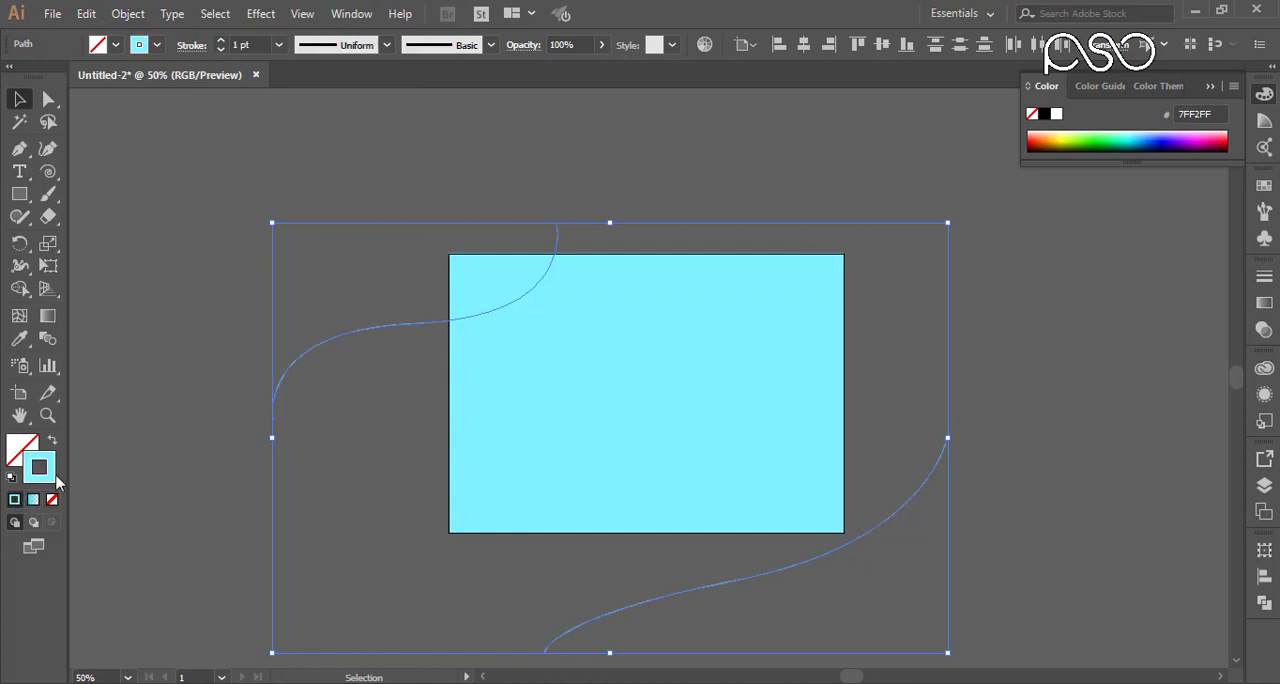
pyautogui.doubleClick(52, 478)
pyautogui.moveTo(959, 416)
pyautogui.mouseDown()
pyautogui.moveTo(957, 397)
pyautogui.moveTo(975, 389)
pyautogui.mouseUp()
pyautogui.click(1163, 391)
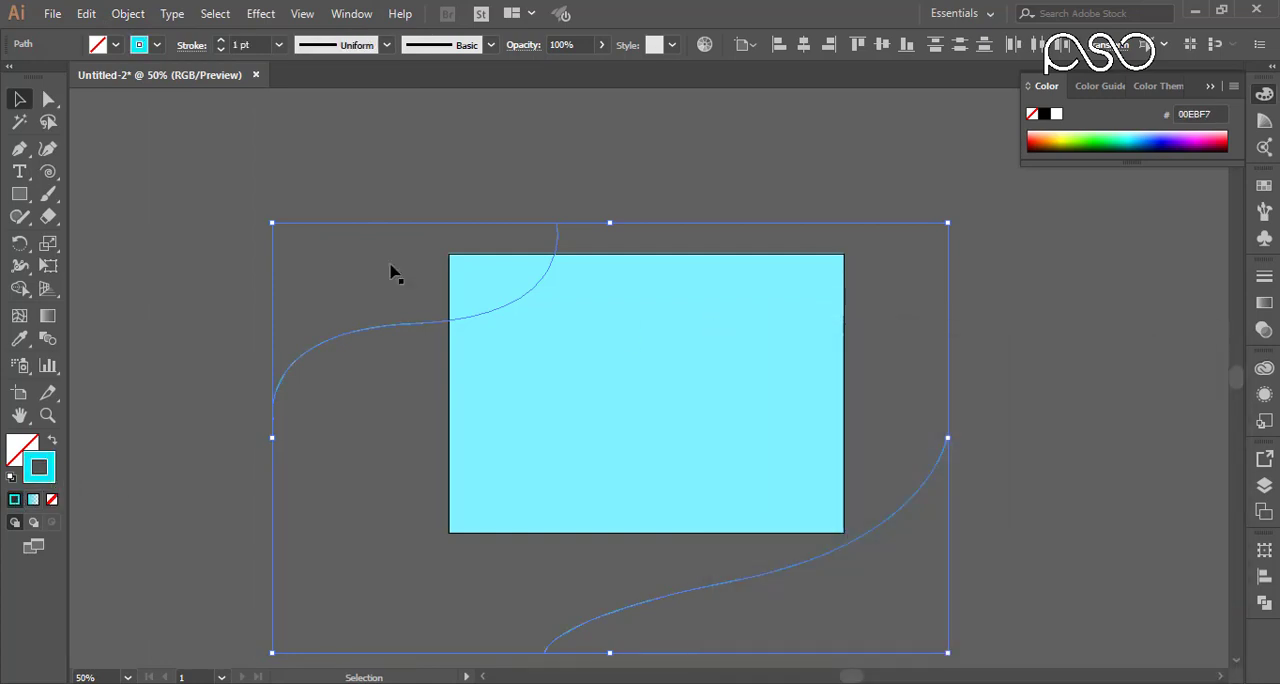
# Step: Make a blend between the two selected S-curves
pyautogui.click(126, 13)
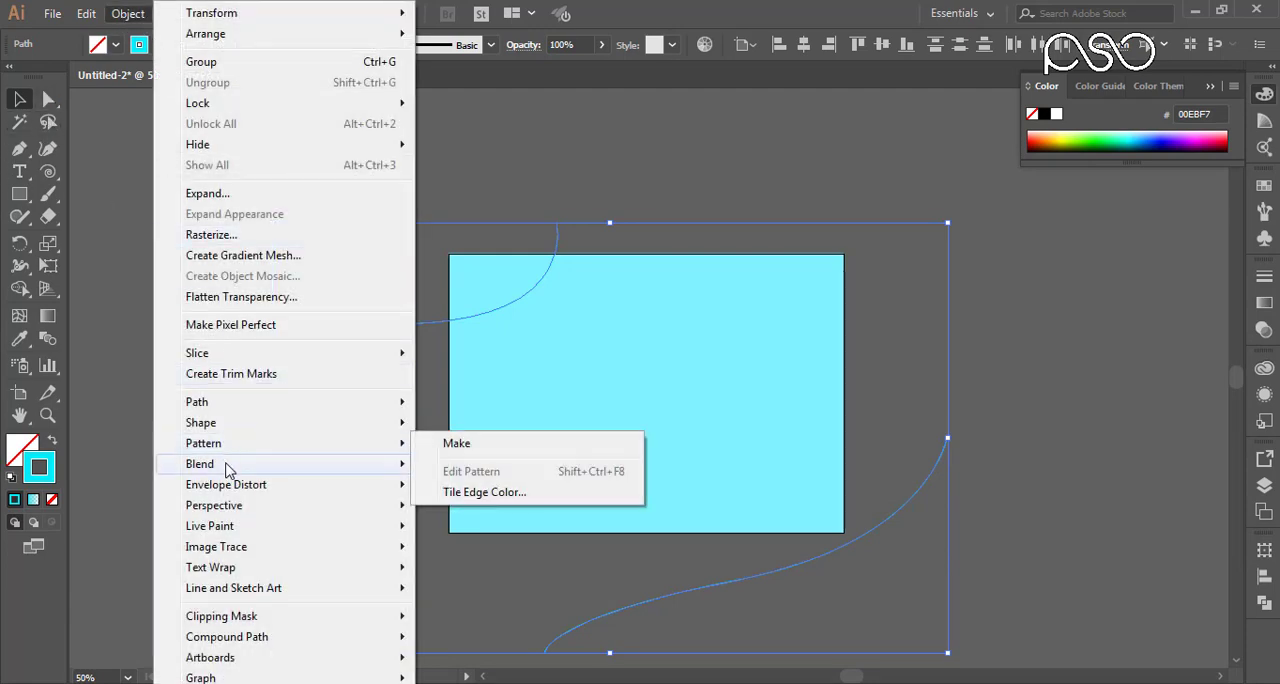
pyautogui.moveTo(323, 466)
pyautogui.click(457, 465)
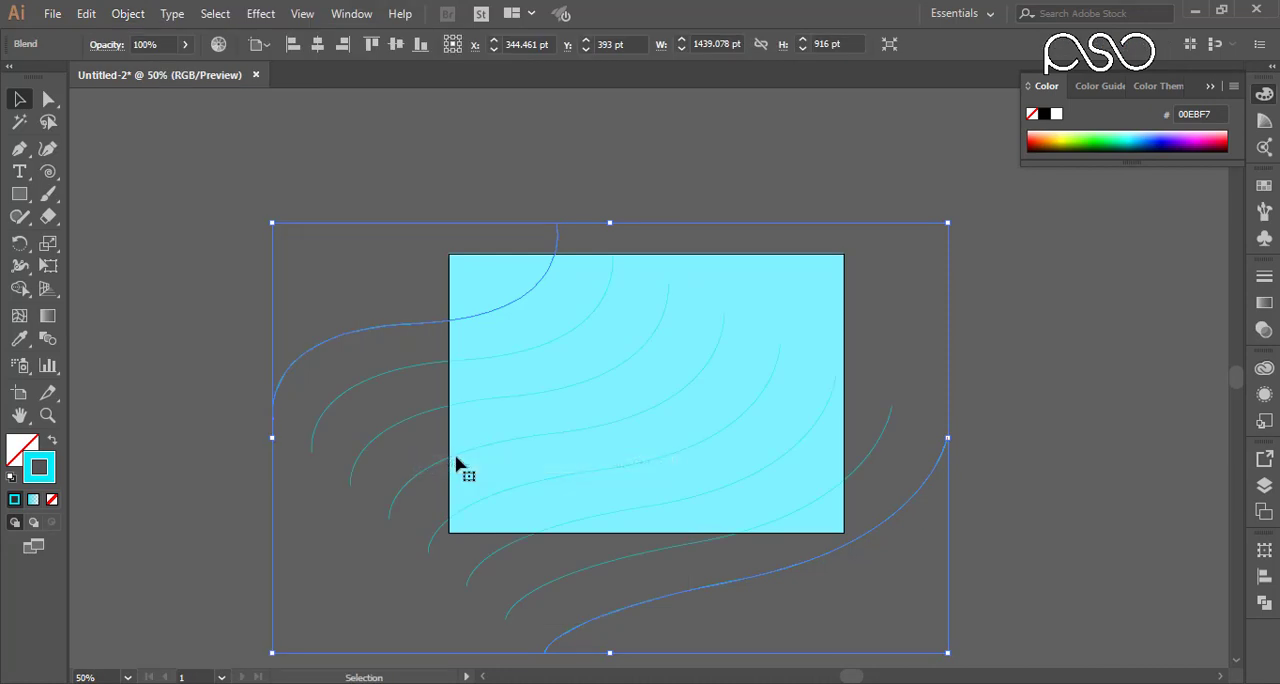
# Step: Set the blend's spacing to 200 specified steps
pyautogui.doubleClick(47, 339)
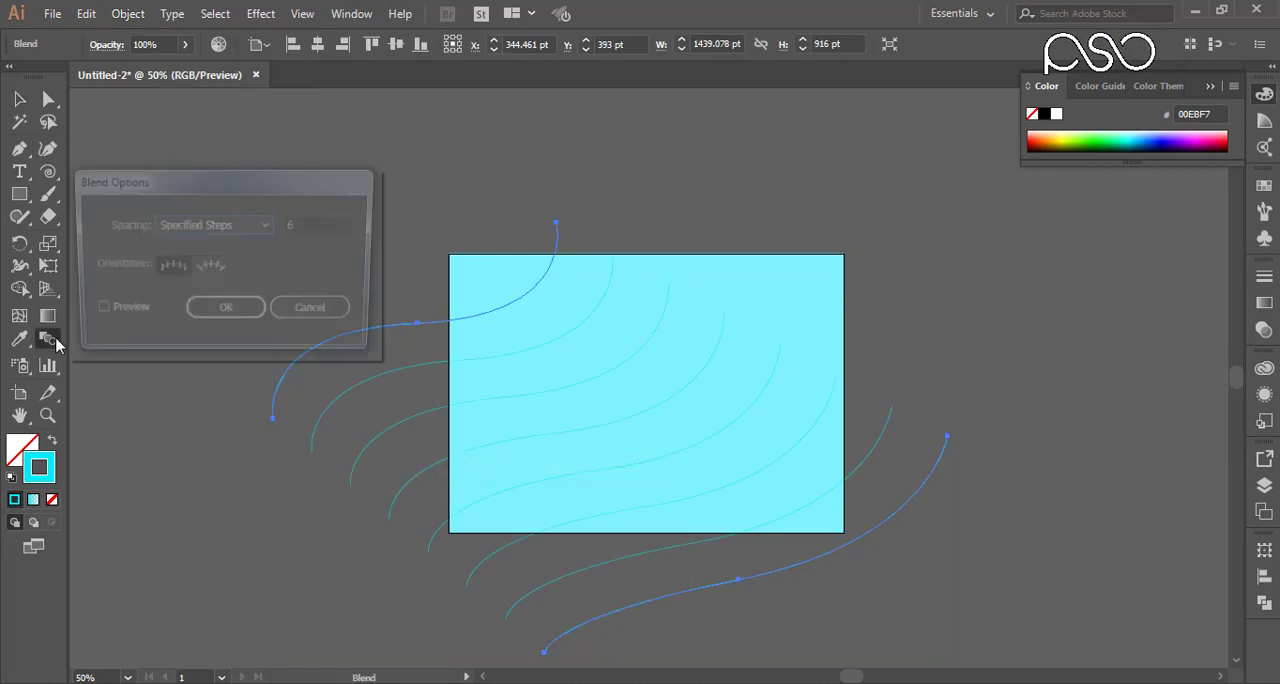
pyautogui.press('Tab')
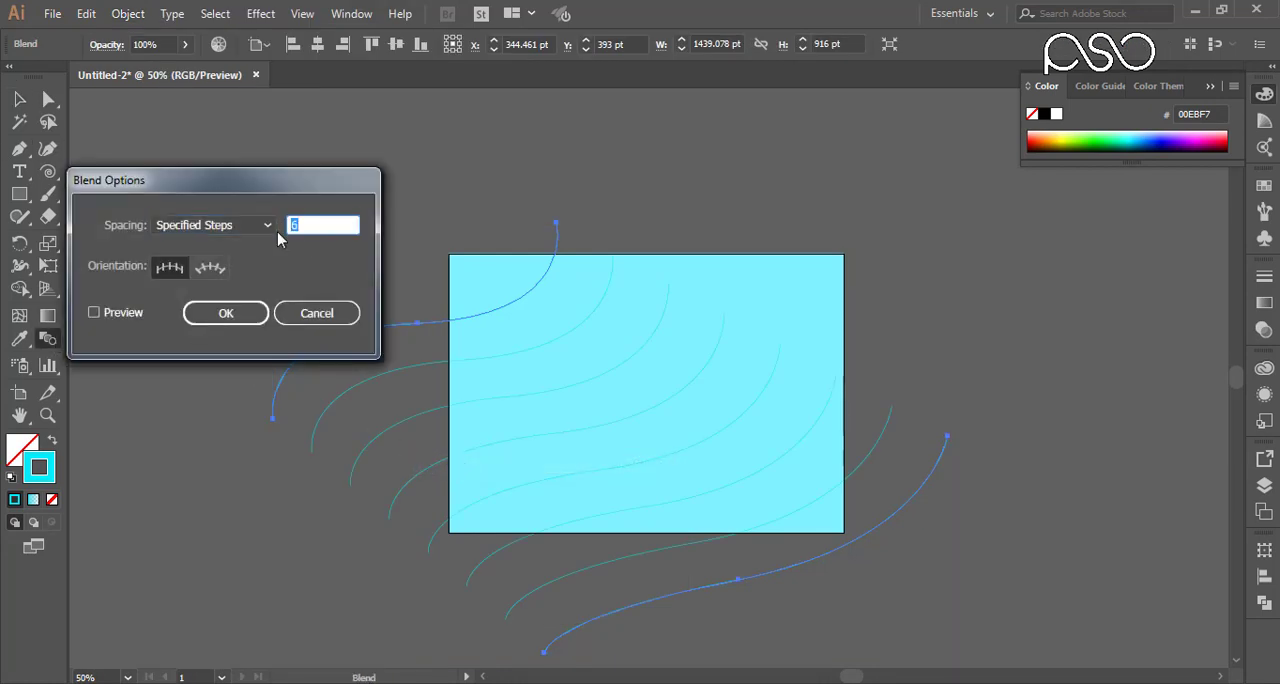
pyautogui.write('1')
pyautogui.moveTo(323, 220); pyautogui.dragTo(262, 226)
pyautogui.write('2')
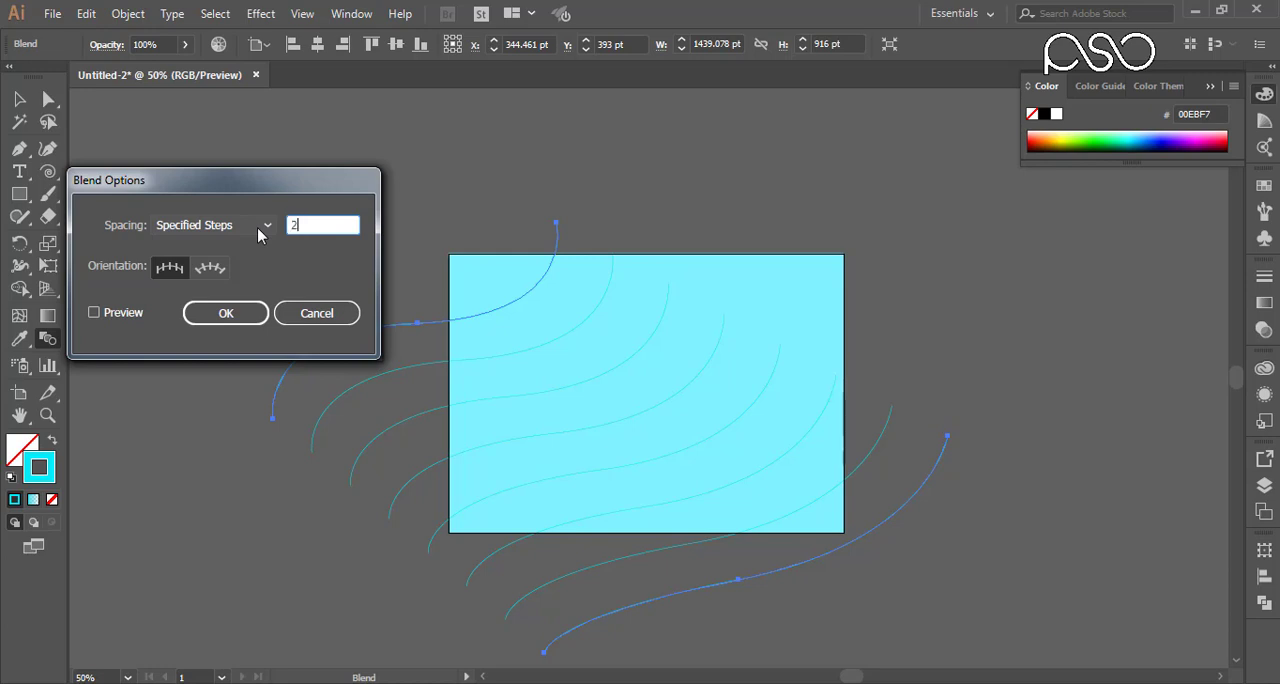
pyautogui.write('00')
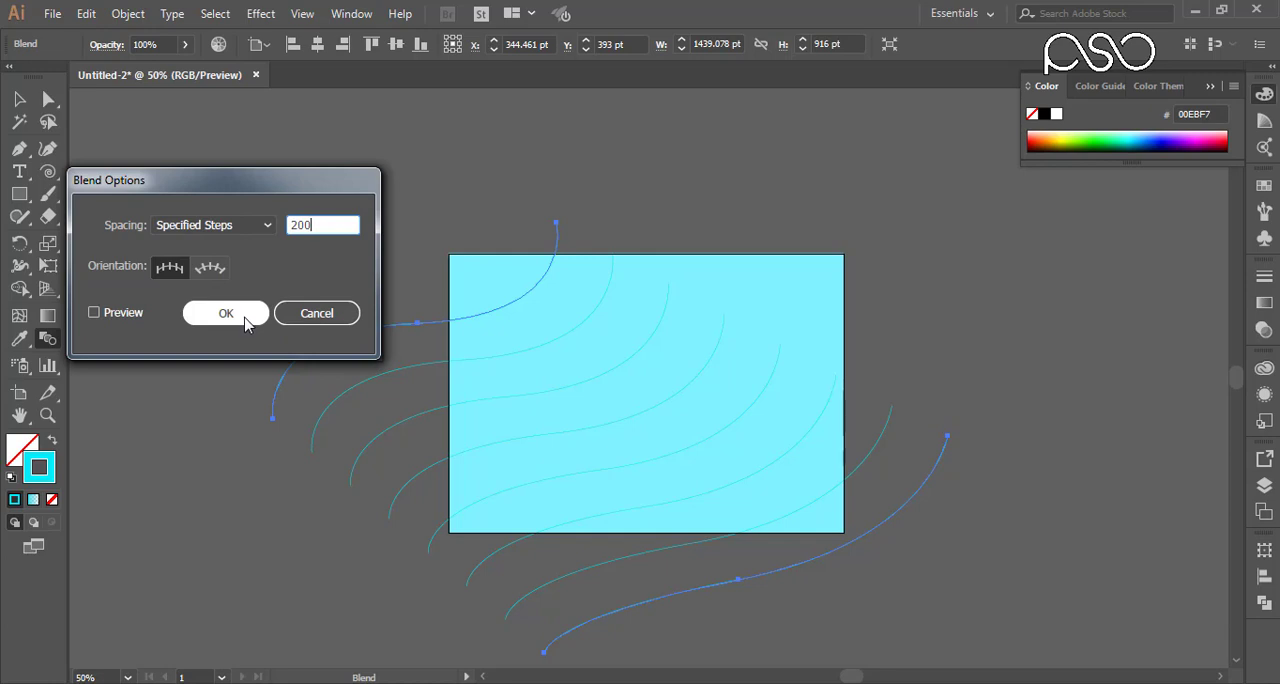
pyautogui.click(226, 314)
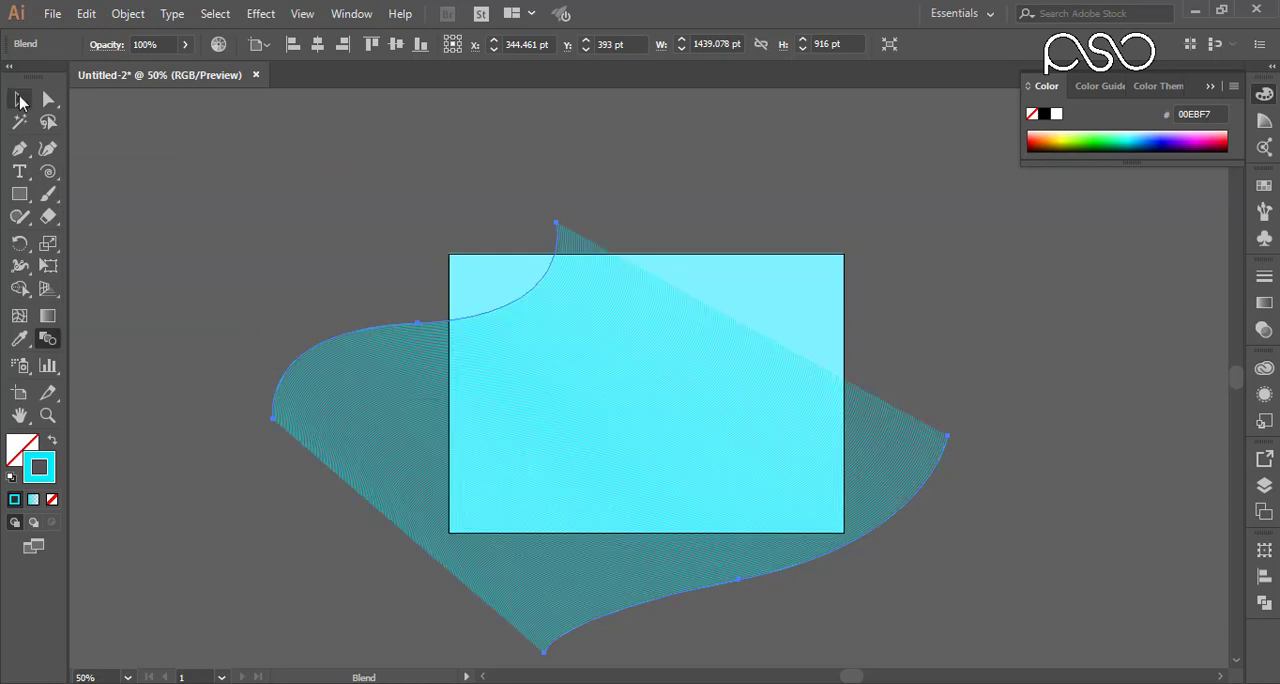
# Step: Shift the whole blend up and slightly left, and move the upper curve's top endpoint to about X 910 pt, Y 63 pt
pyautogui.press('v')
pyautogui.moveTo(919, 459); pyautogui.dragTo(879, 351)
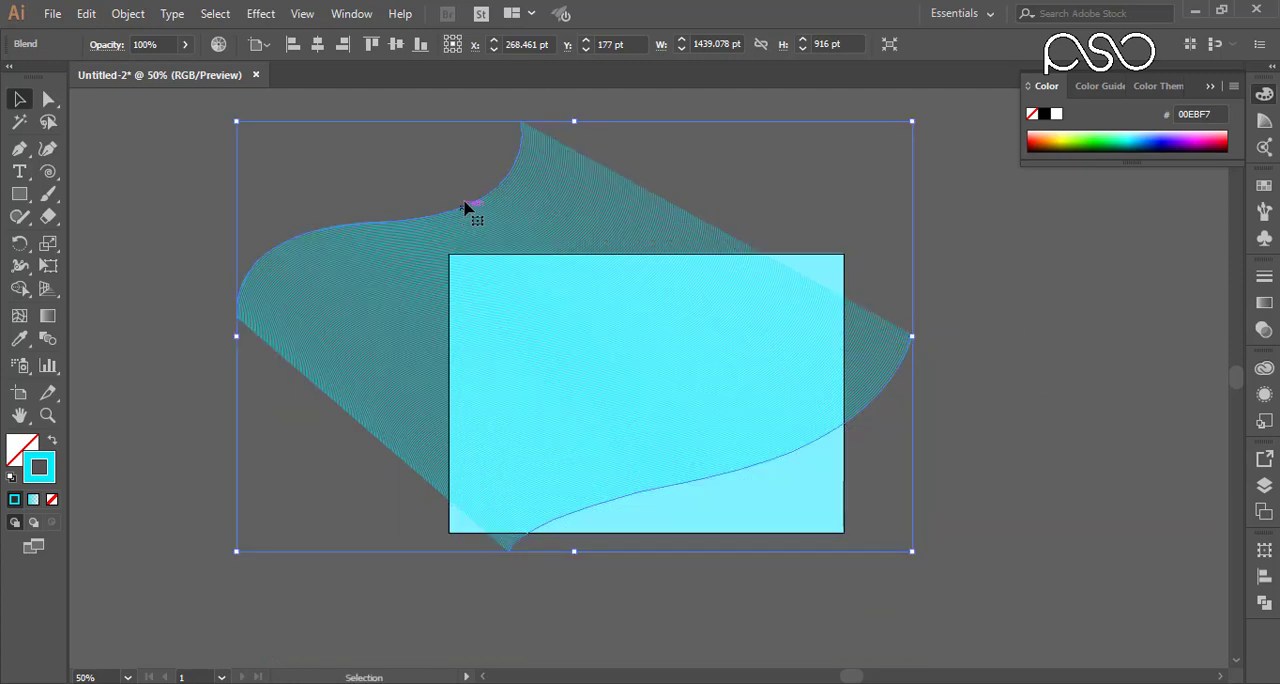
pyautogui.press('a')
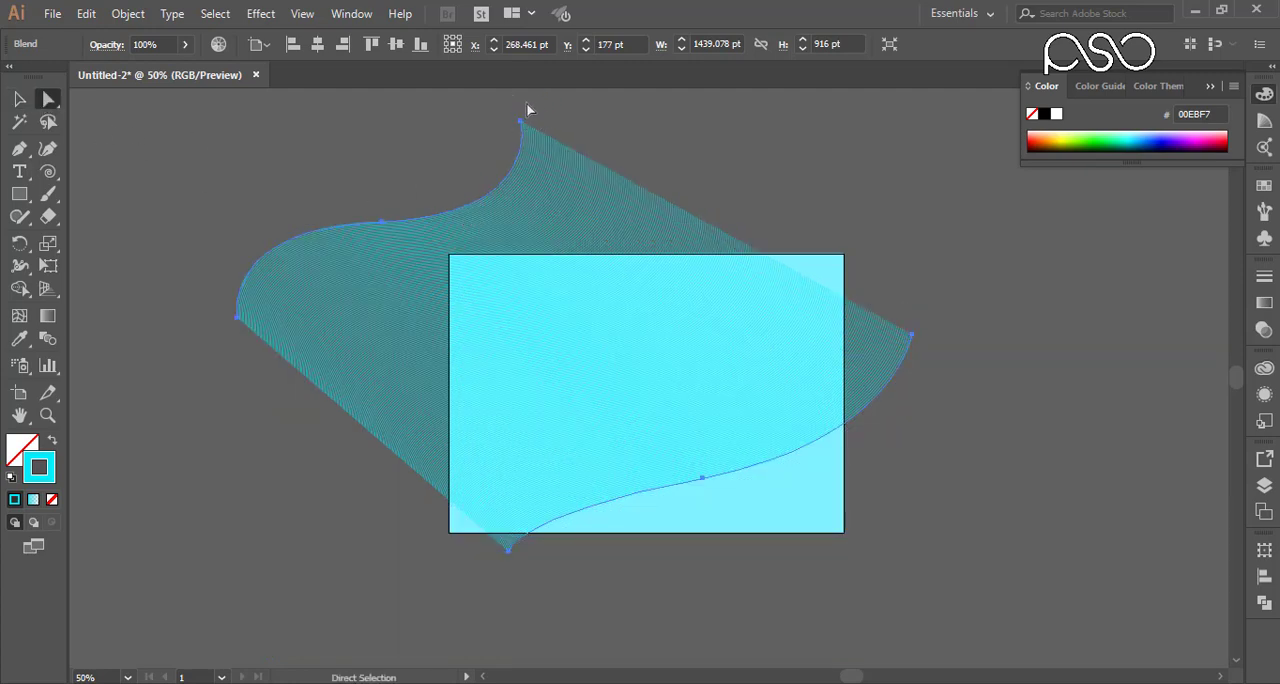
pyautogui.click(520, 121)
pyautogui.moveTo(521, 122); pyautogui.dragTo(876, 287)
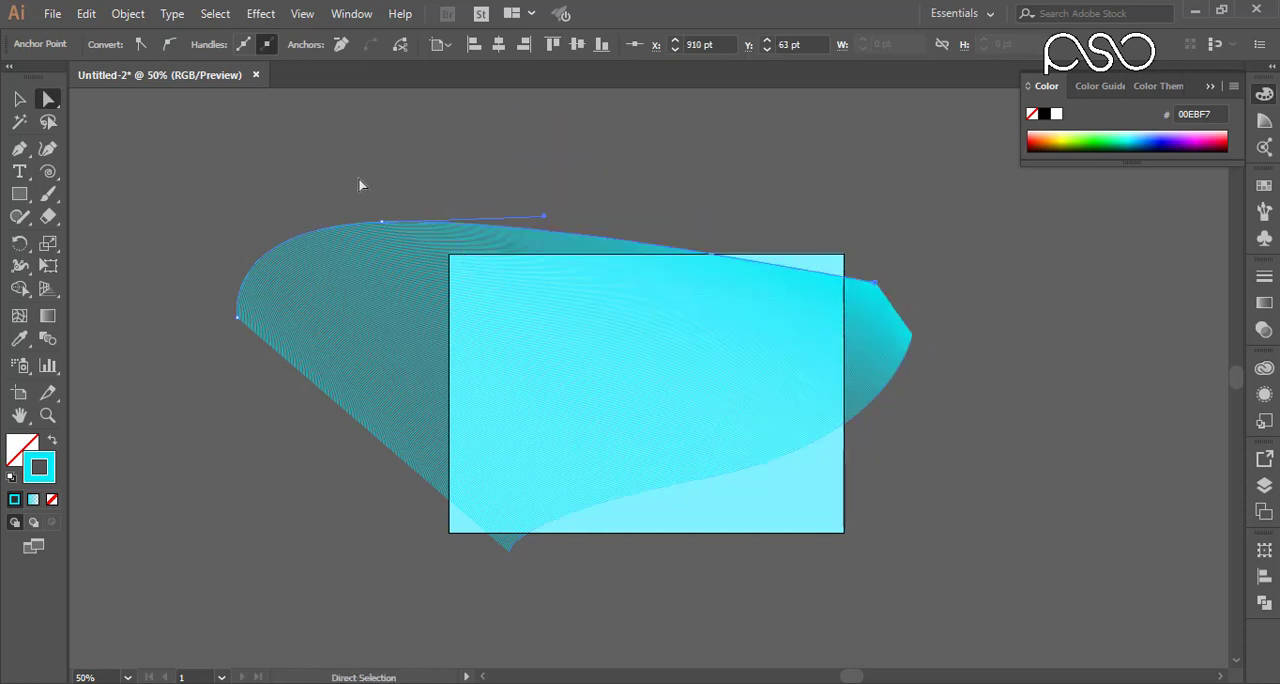
# Step: Reshape the lower curve: move its right endpoint to about X 504, Y -187 pt, middle anchor to 864, 609, and lower endpoint to 432, 1121
pyautogui.click(914, 342)
pyautogui.moveTo(914, 342); pyautogui.dragTo(686, 166)
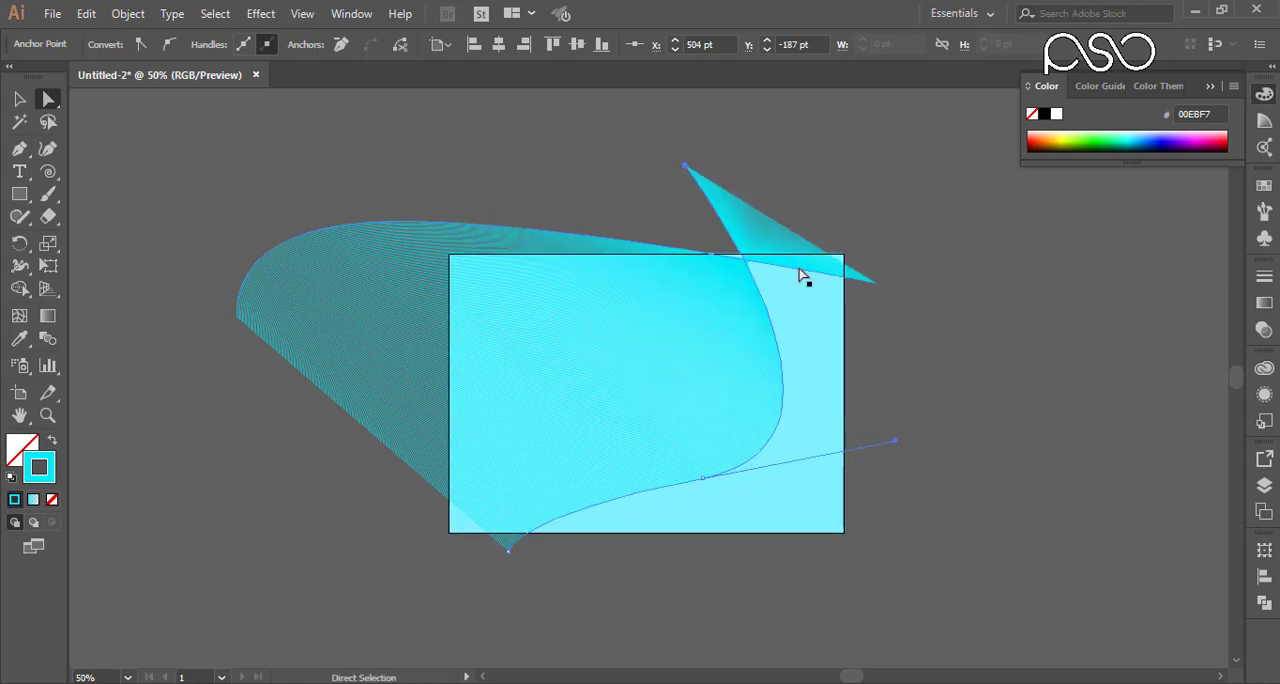
pyautogui.moveTo(512, 560); pyautogui.dragTo(785, 603)
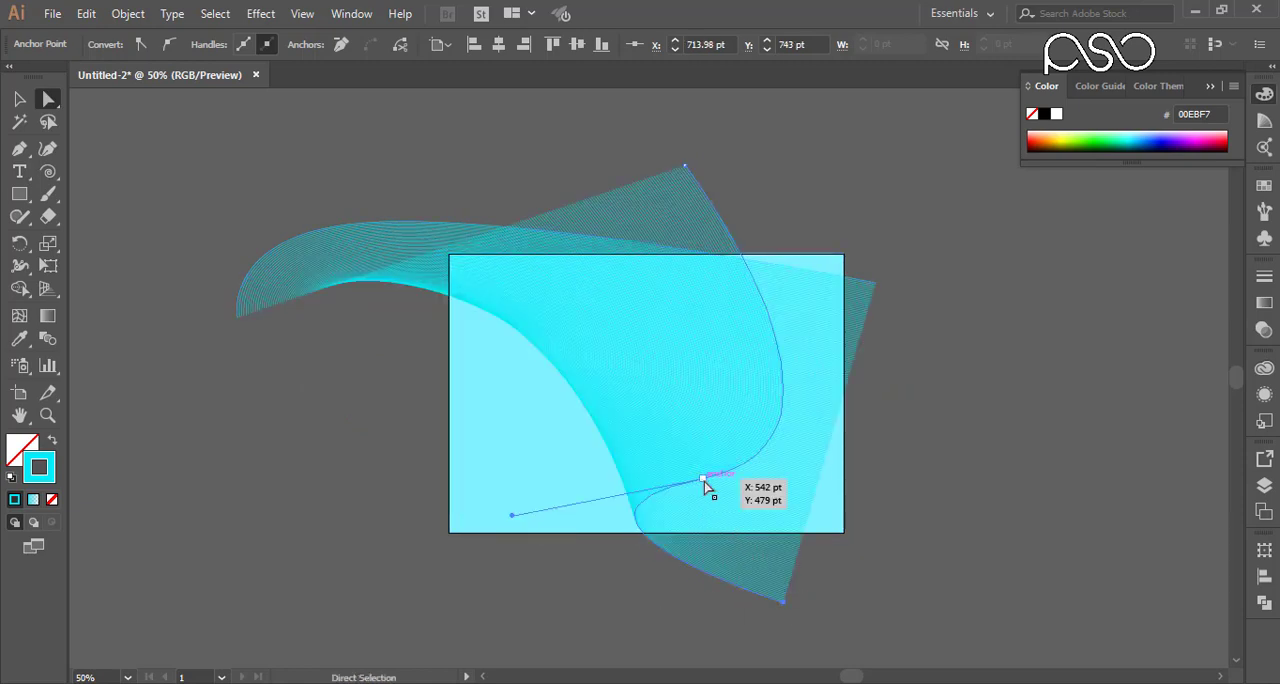
pyautogui.moveTo(702, 480); pyautogui.dragTo(853, 540)
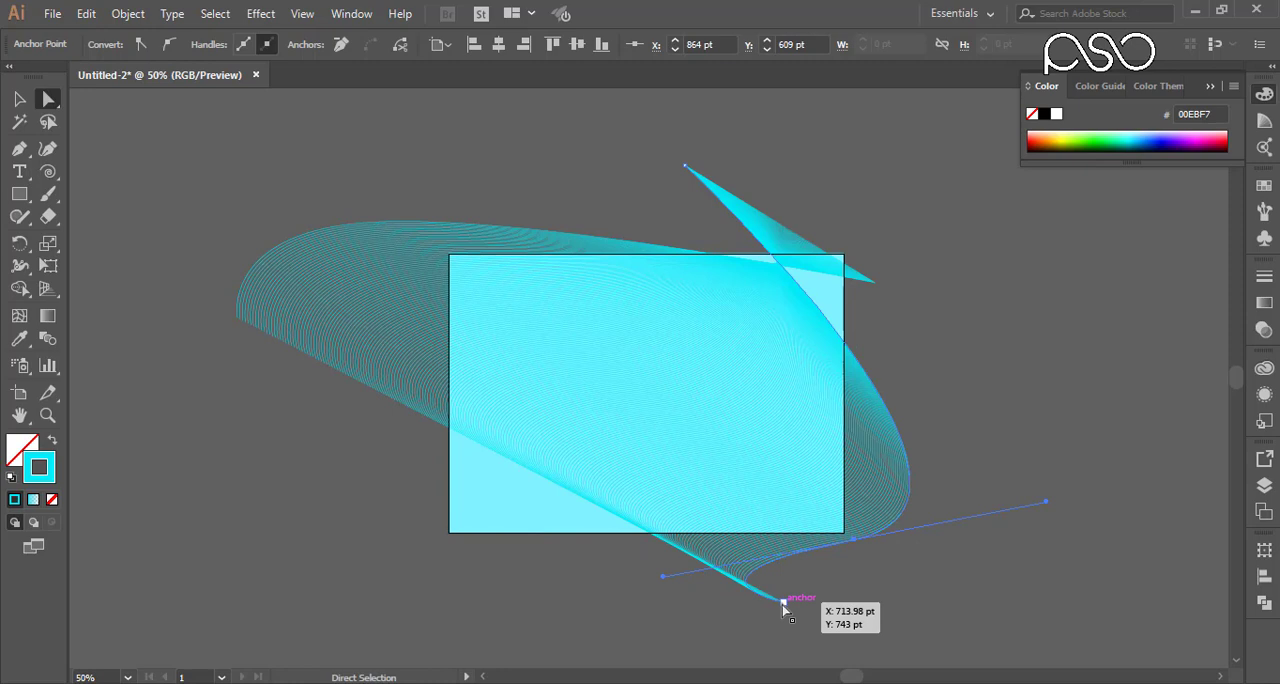
pyautogui.moveTo(784, 603); pyautogui.dragTo(651, 662)
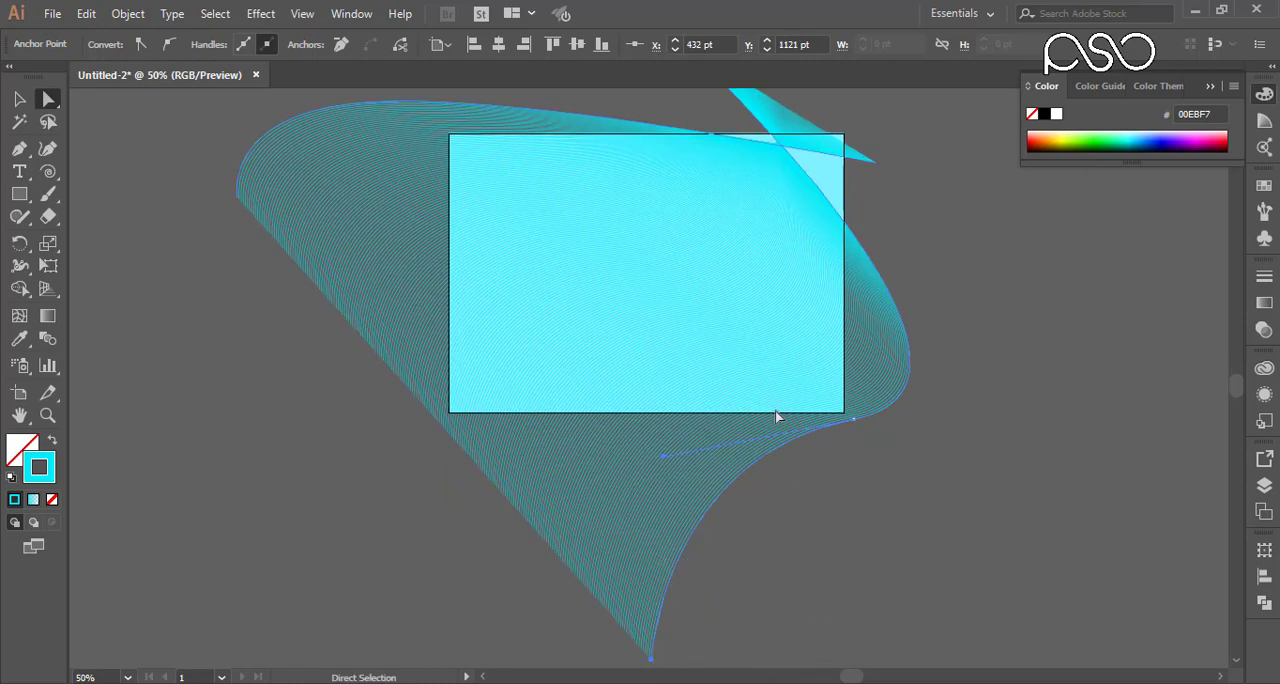
# Step: Move the upper curve's right endpoint to about X 1198, Y 373 pt and the lower curve's top endpoint to about X 602, Y -323 pt
pyautogui.moveTo(879, 170); pyautogui.dragTo(1010, 308)
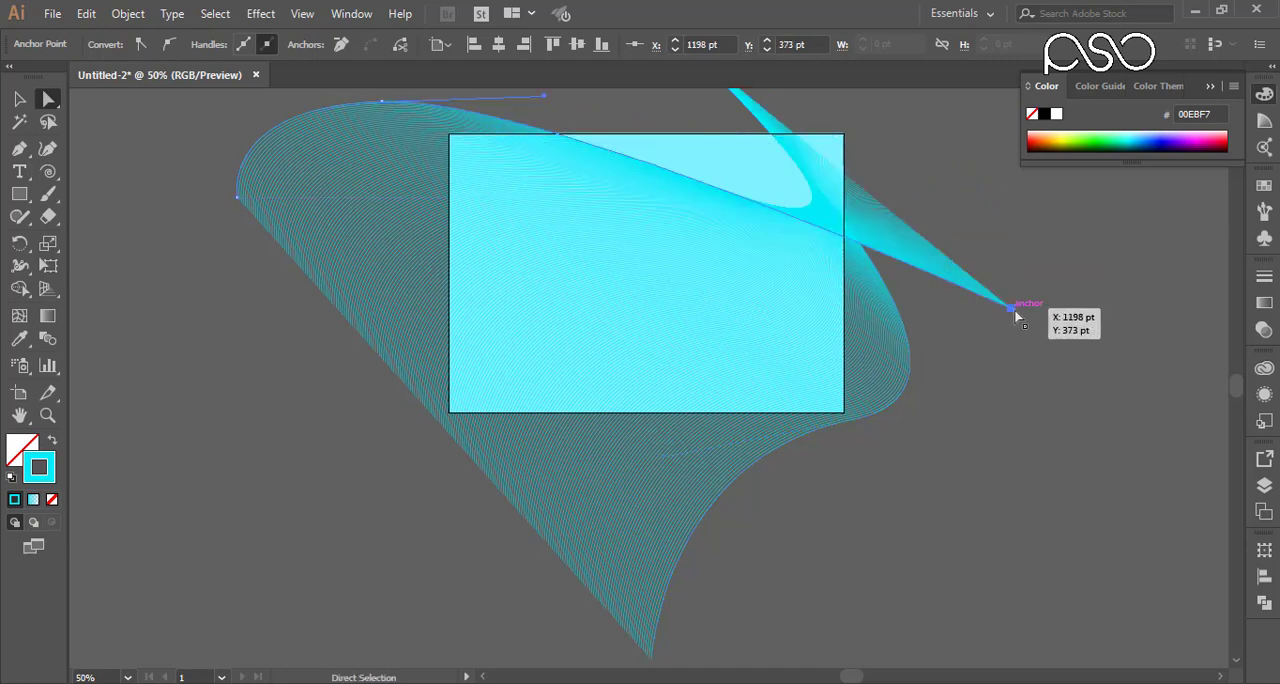
pyautogui.scroll(6, 810, 254)
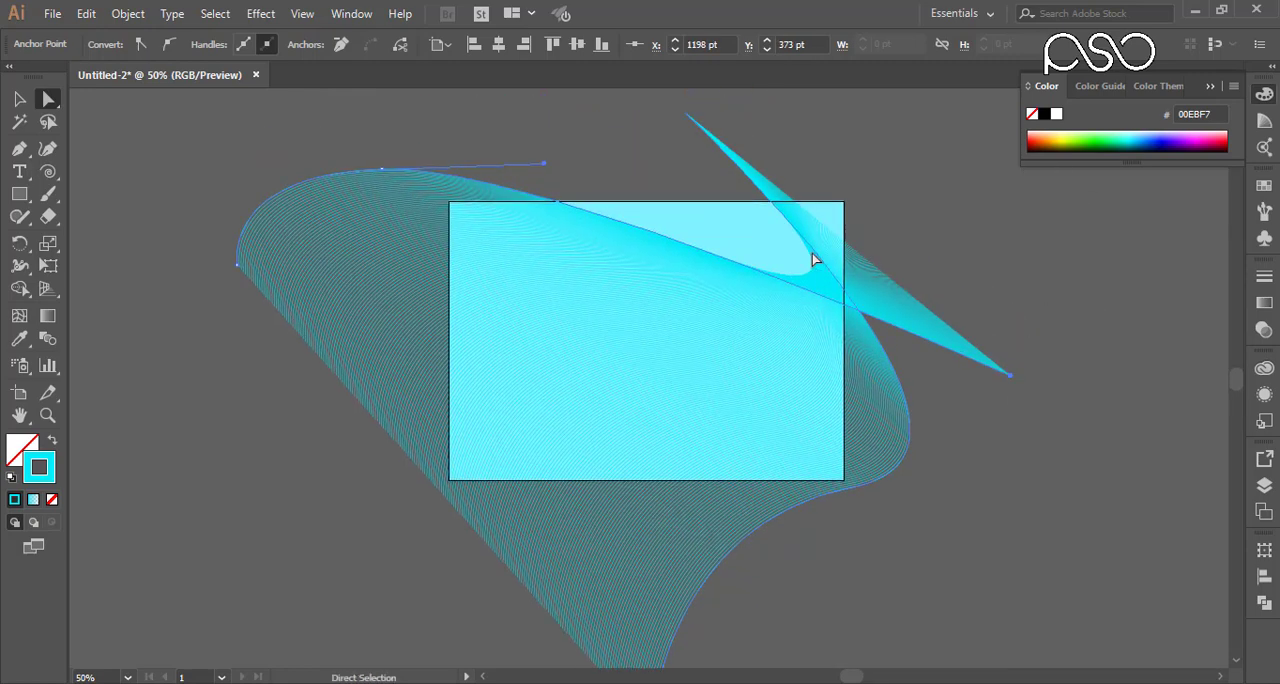
pyautogui.moveTo(663, 158); pyautogui.dragTo(731, 117)
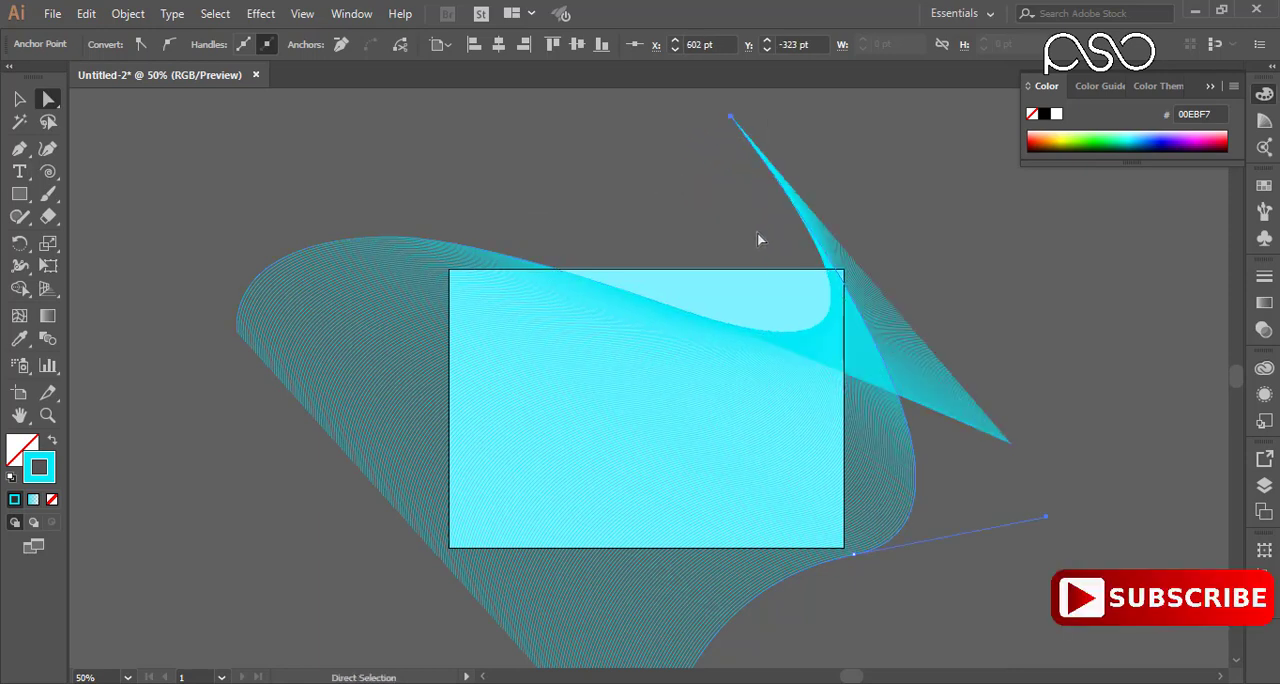
pyautogui.click(1034, 296)
# Step: Draw a rectangle of about 842 by 600 pt over the artboard and use it as a clipping mask for the blend
pyautogui.click(33, 197)
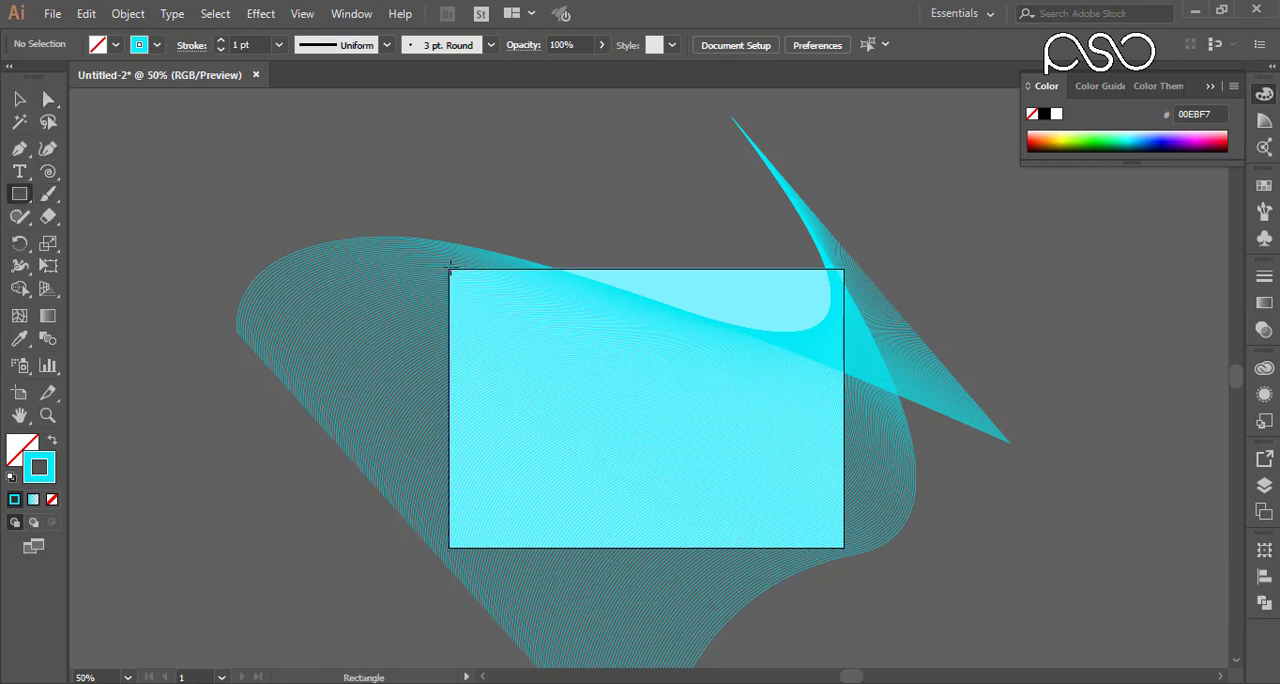
pyautogui.moveTo(448, 267); pyautogui.dragTo(845, 549)
pyautogui.click(19, 98)
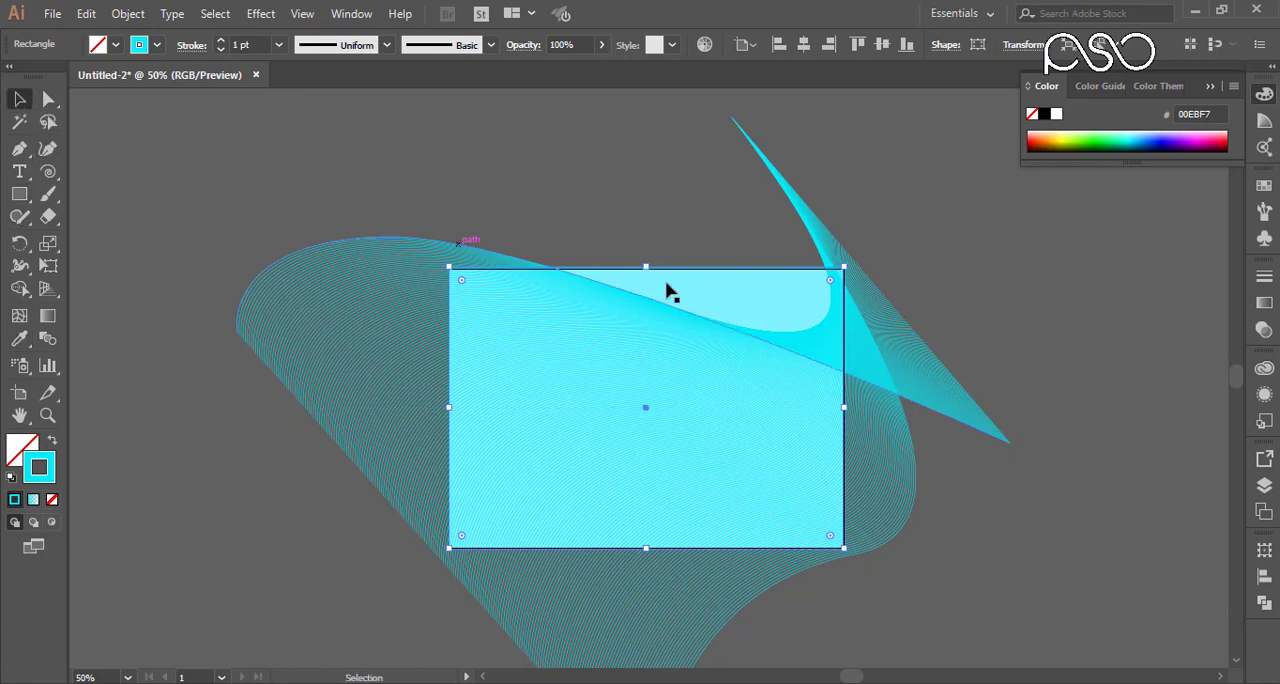
pyautogui.keyDown('shift'); pyautogui.click(916, 405); pyautogui.keyUp('shift')
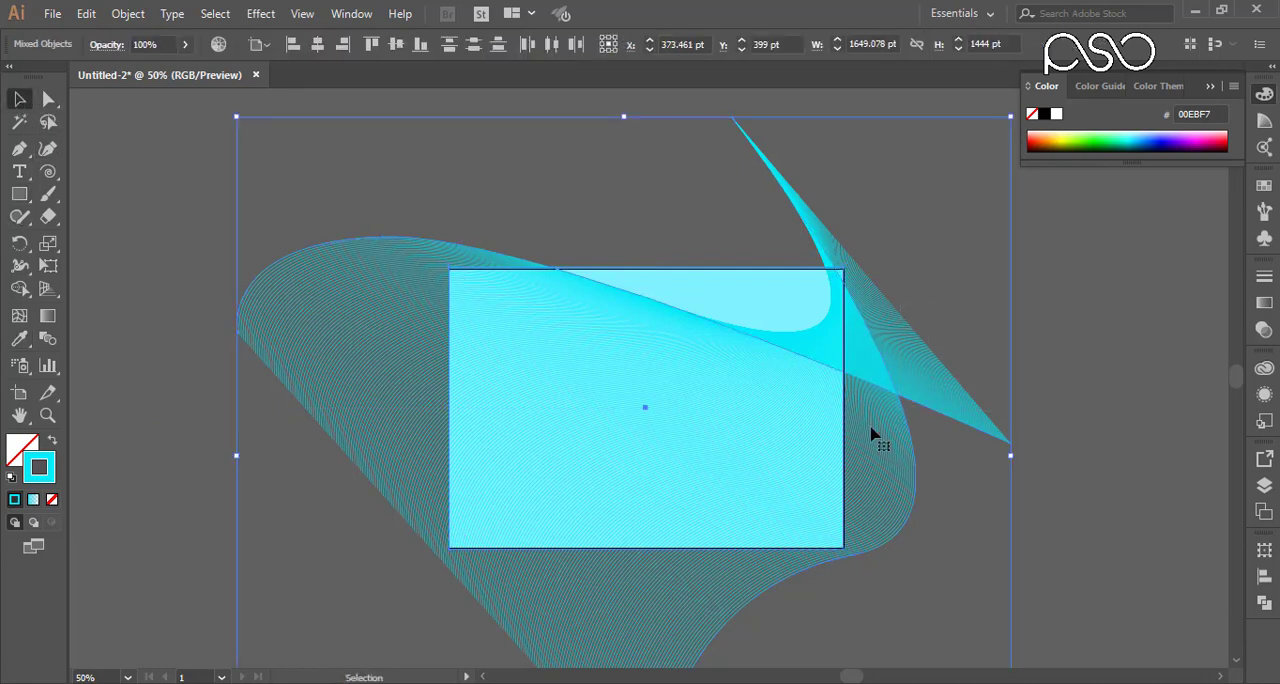
pyautogui.rightClick(763, 386)
pyautogui.click(840, 518)
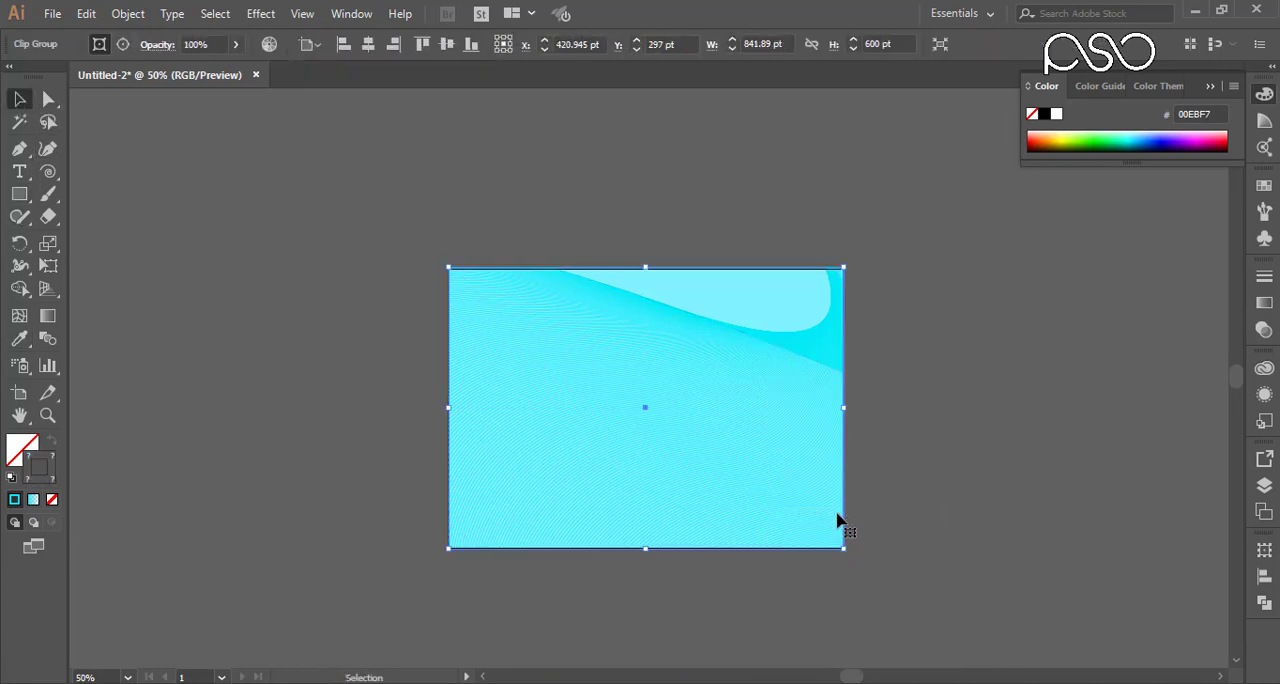
pyautogui.click(885, 360)
pyautogui.moveTo(380, 217); pyautogui.dragTo(917, 600)
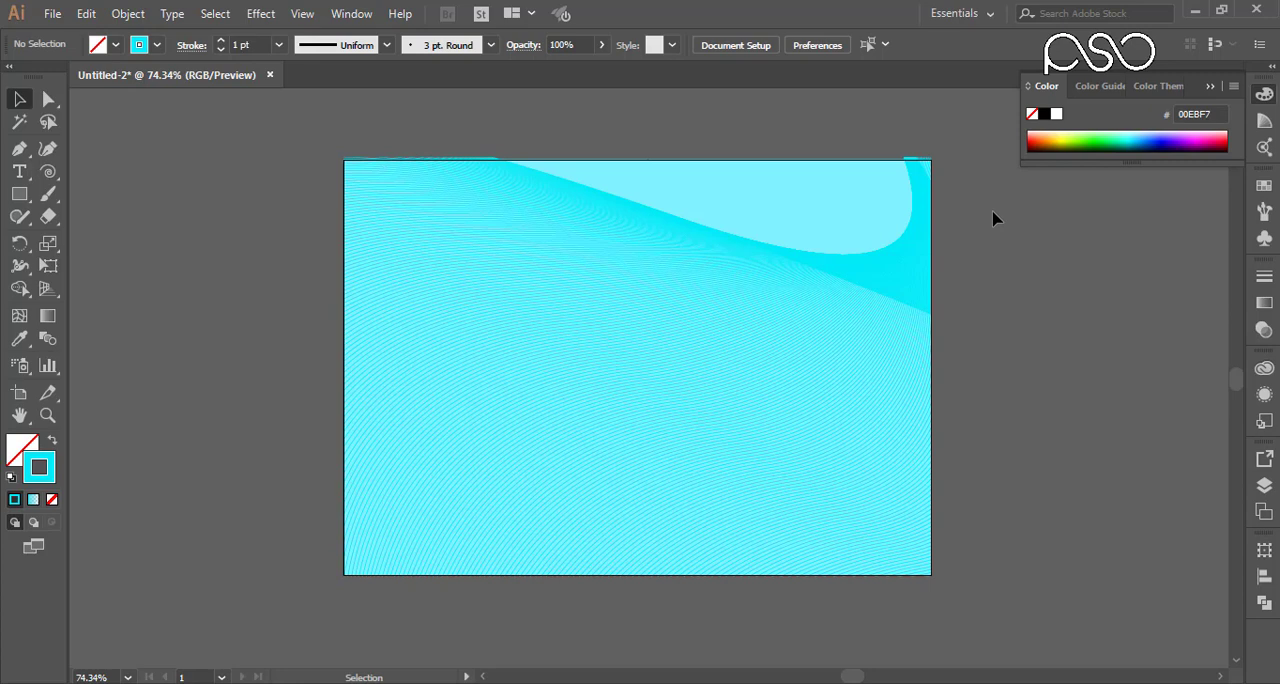
pyautogui.moveTo(965, 152); pyautogui.dragTo(310, 465)
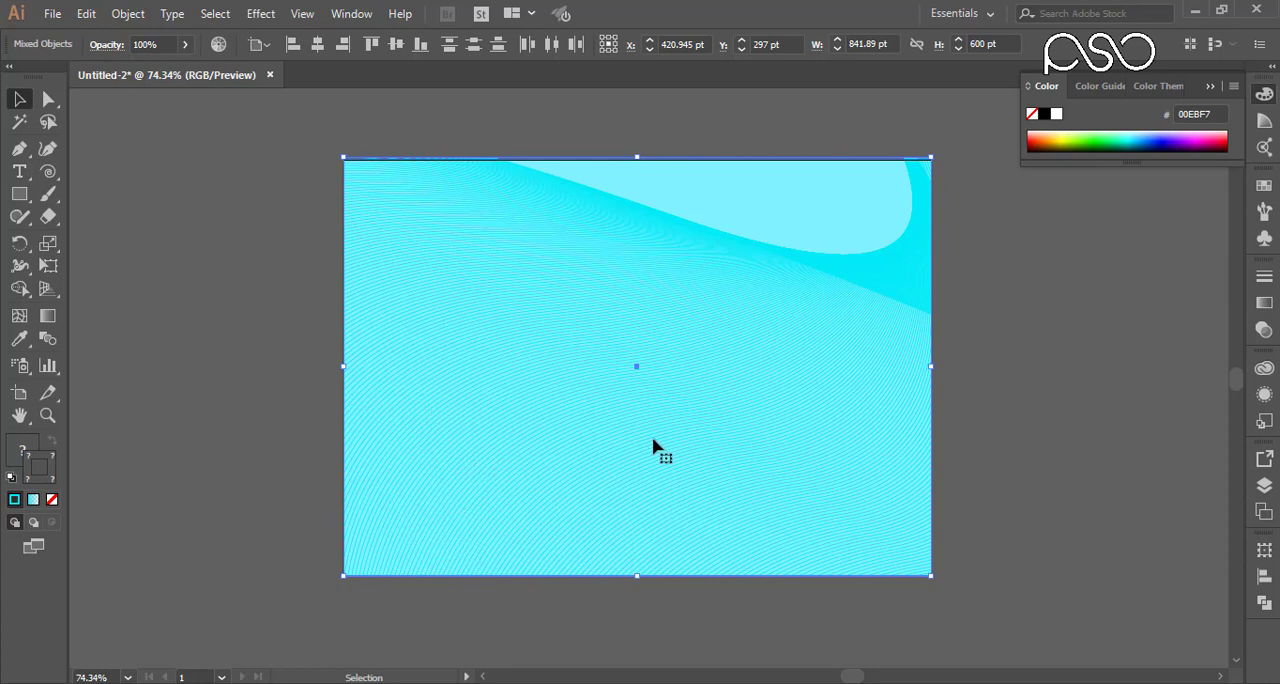
pyautogui.click(1022, 298)
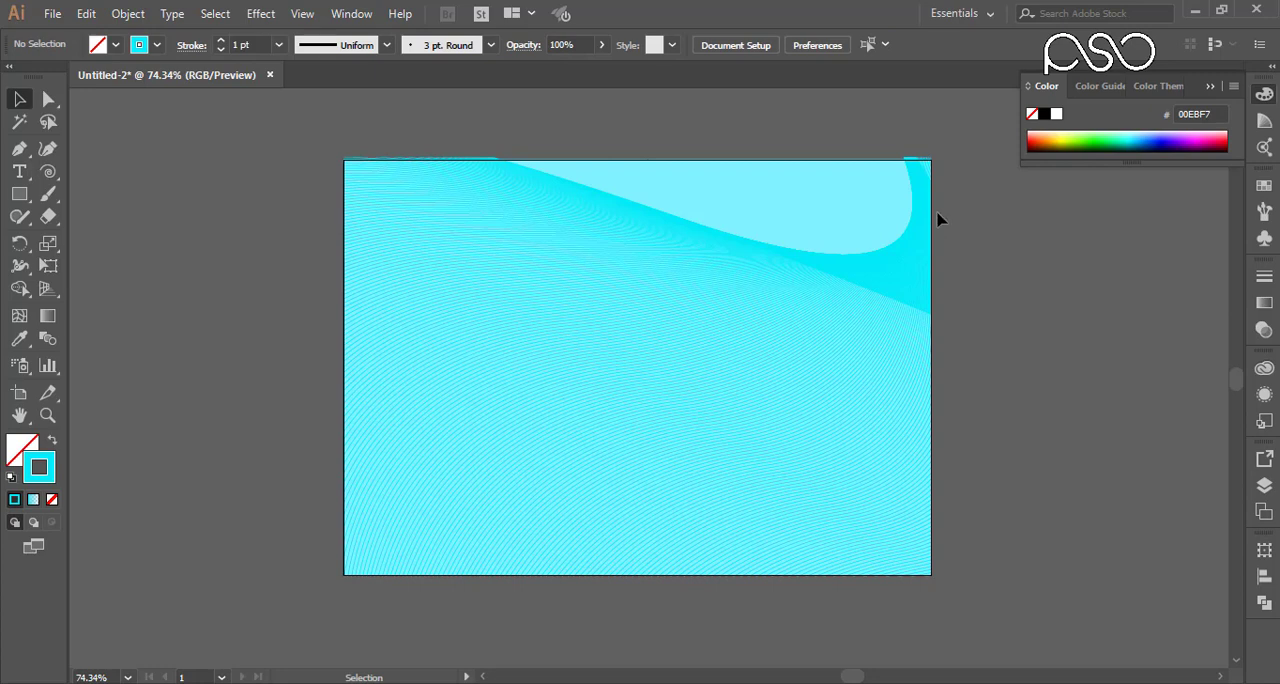
pyautogui.click(128, 13)
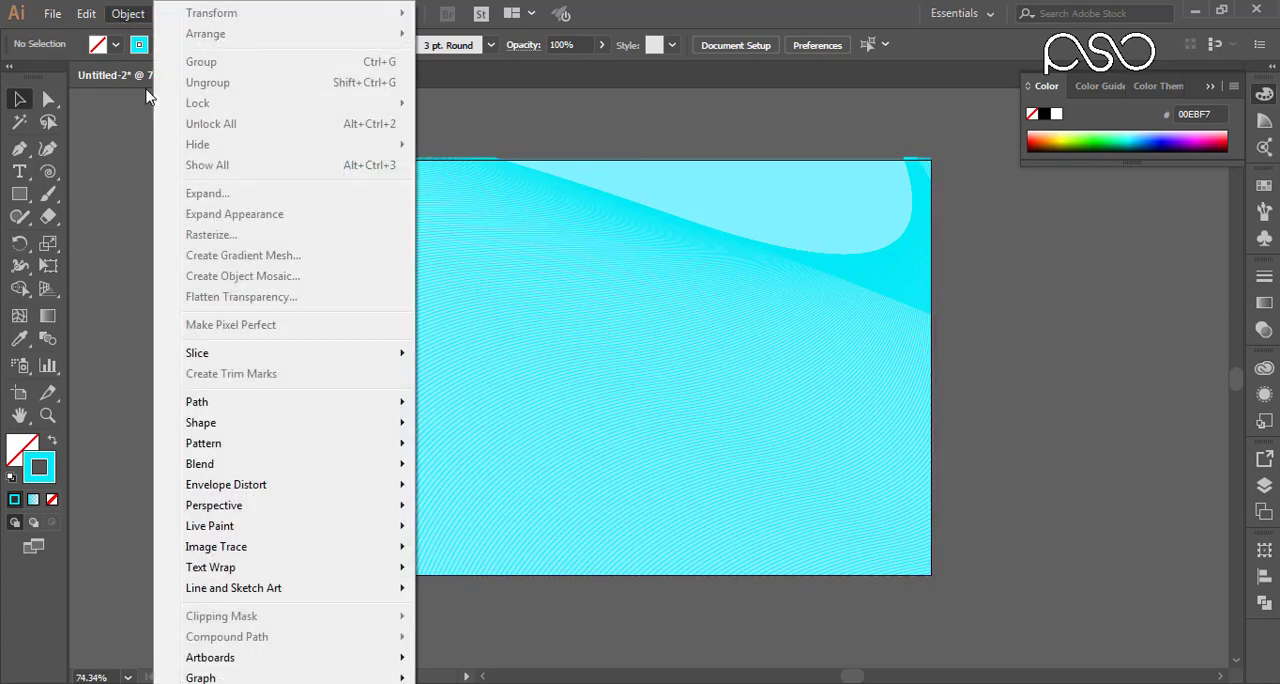
pyautogui.click(518, 131)
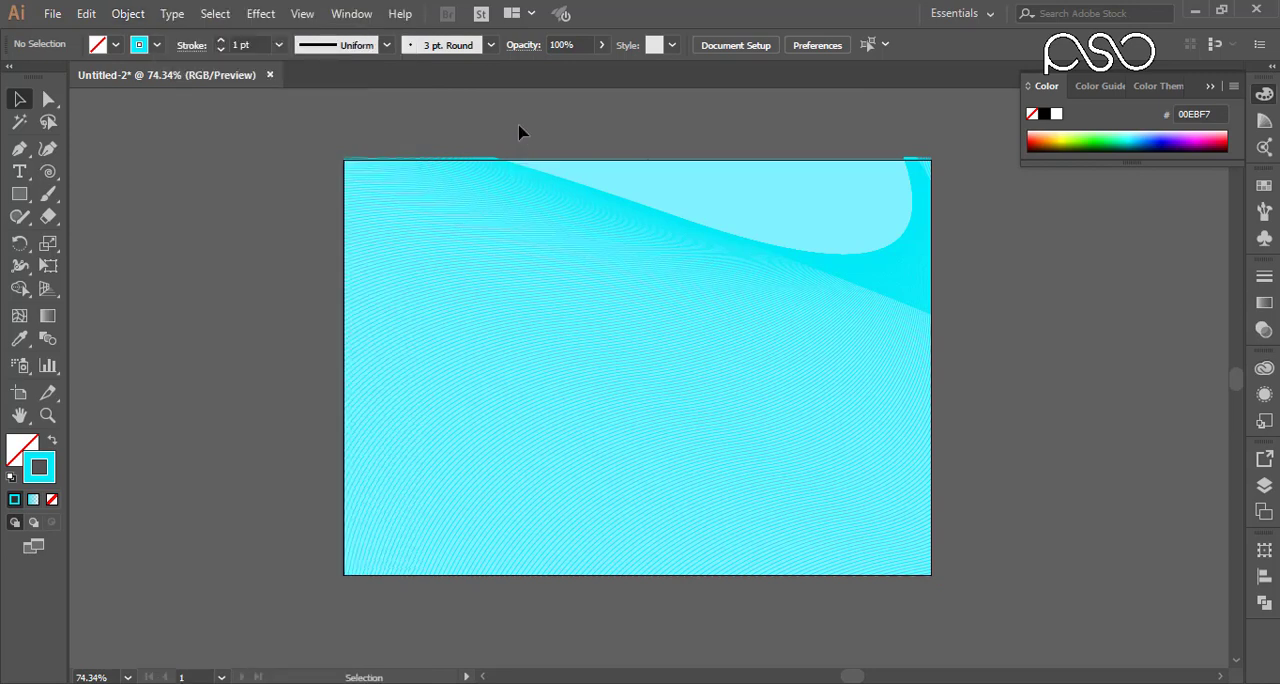